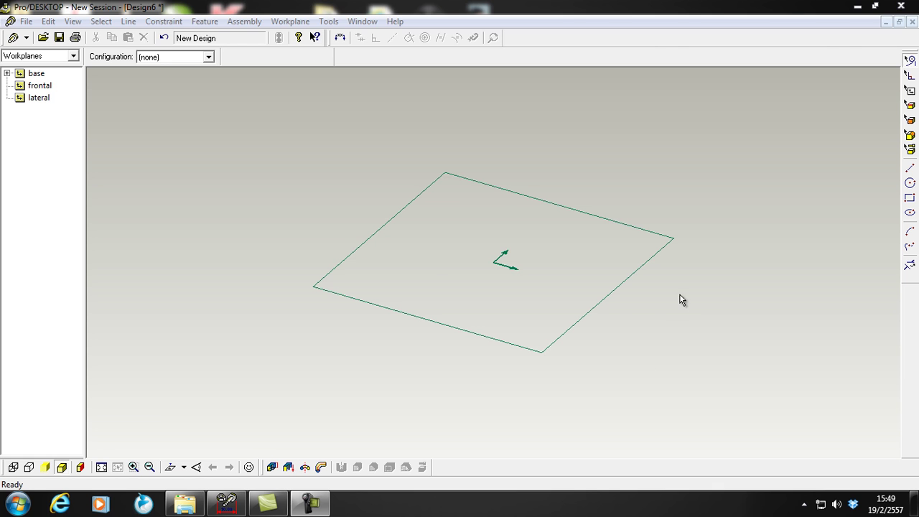
scroll(680, 299, down, 3)
scroll(697, 287, up, 2)
scroll(611, 216, up, 3)
scroll(486, 293, down, 2)
scroll(492, 297, up, 2)
scroll(493, 302, down, 1)
scroll(494, 313, up, 1)
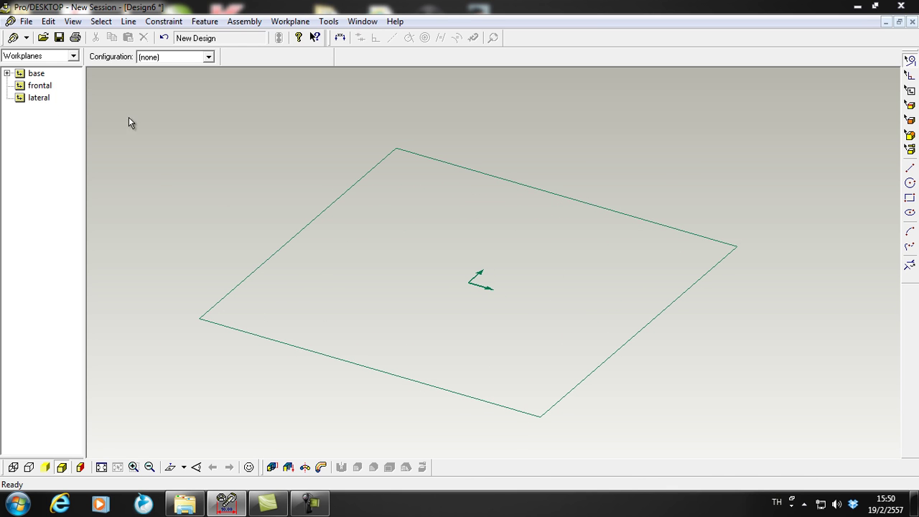
Create a new sketch named "แก้ว" on the frontal workplane.
click(39, 86)
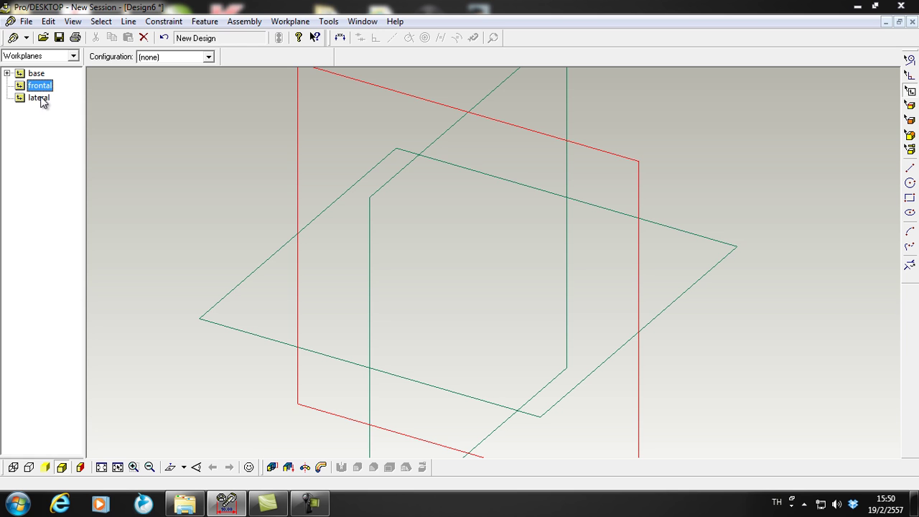
click(544, 140)
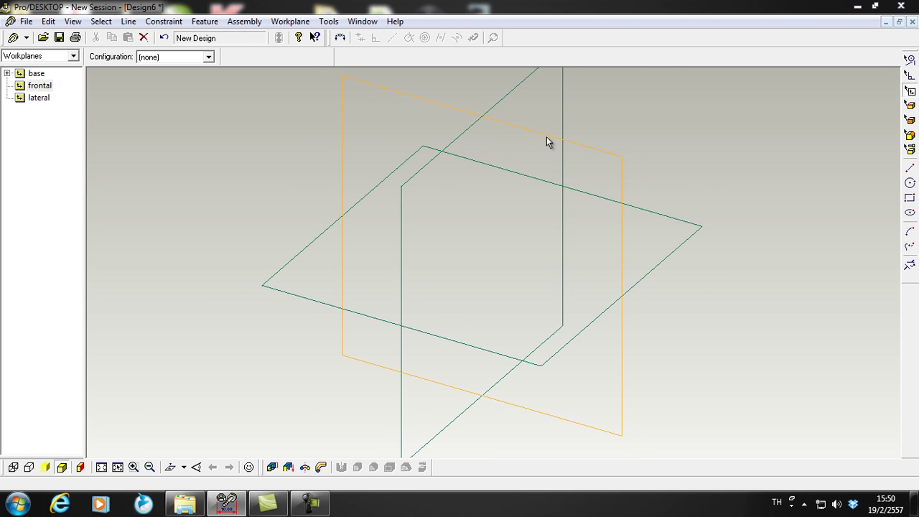
right_click(546, 139)
click(592, 165)
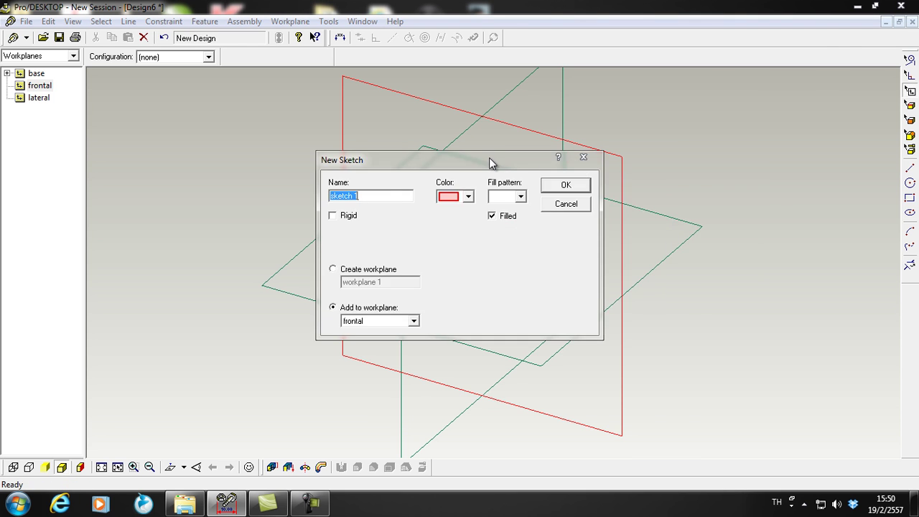
drag(498, 160, 795, 176)
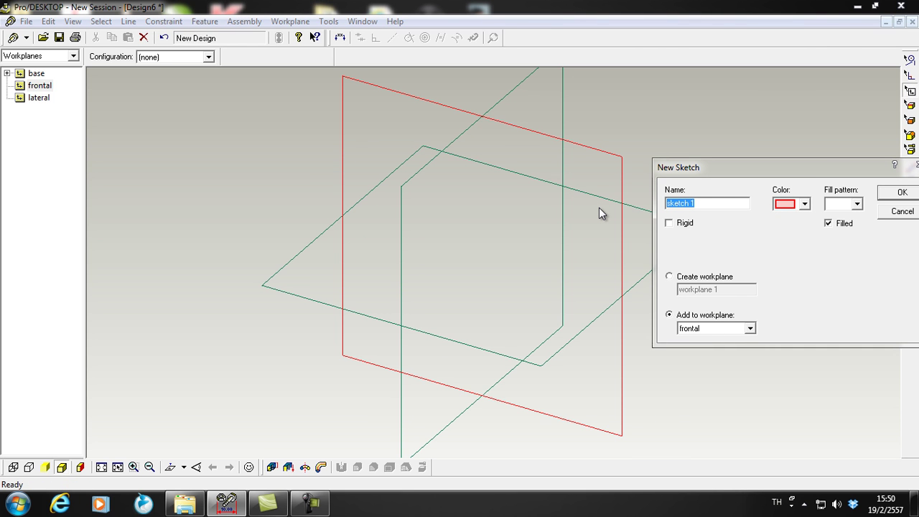
text(แก้ว)
drag(737, 166, 680, 167)
click(839, 192)
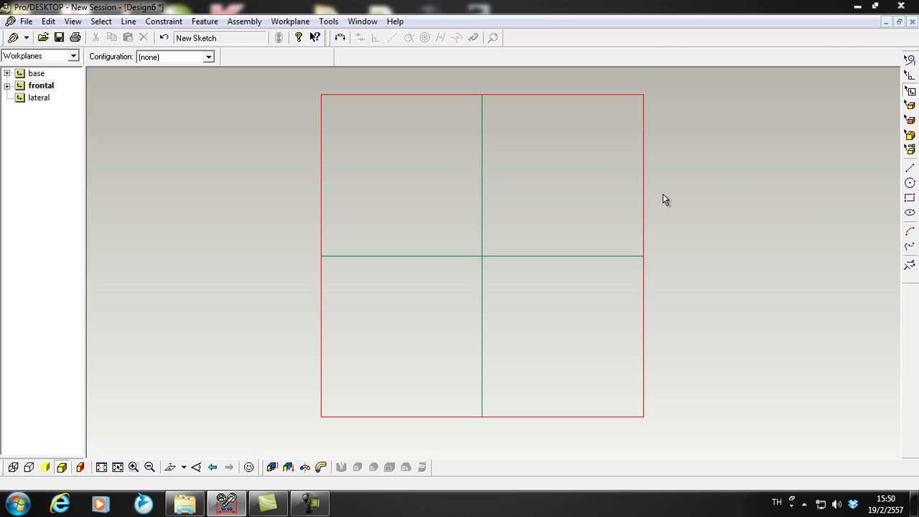
Sketch a square about 120 mm wide and high from the origin downward and dimension its width and height.
click(909, 199)
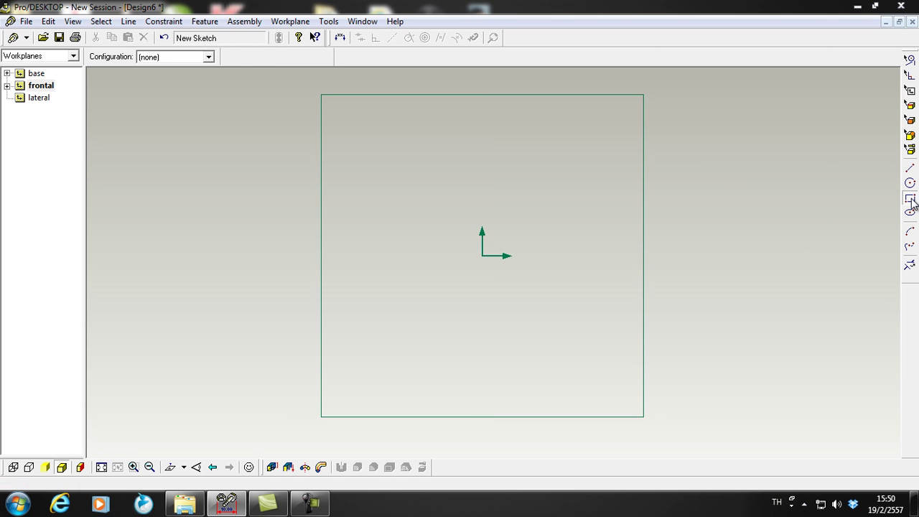
drag(482, 257, 642, 415)
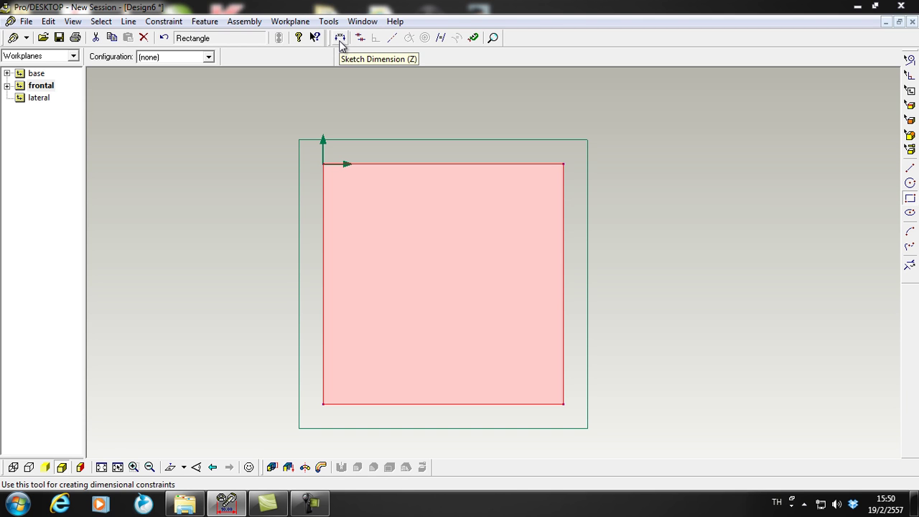
click(341, 41)
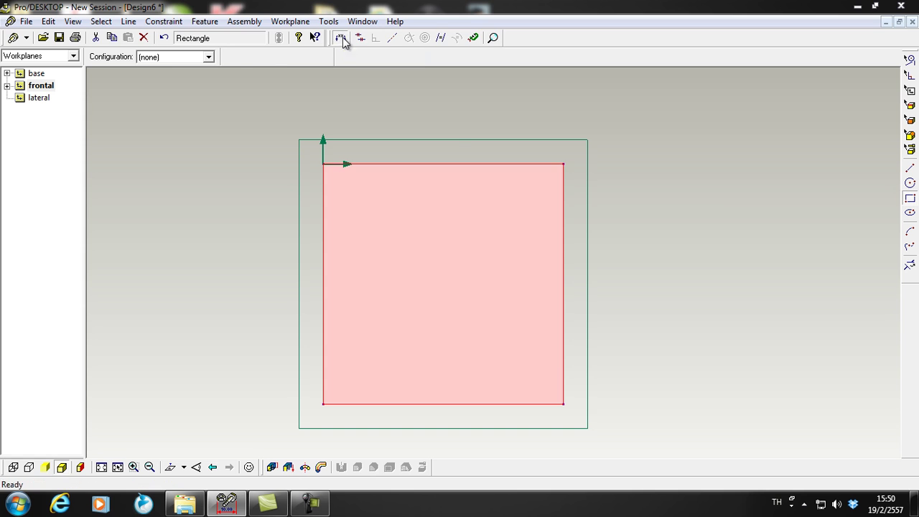
click(460, 164)
click(454, 124)
click(564, 228)
click(614, 235)
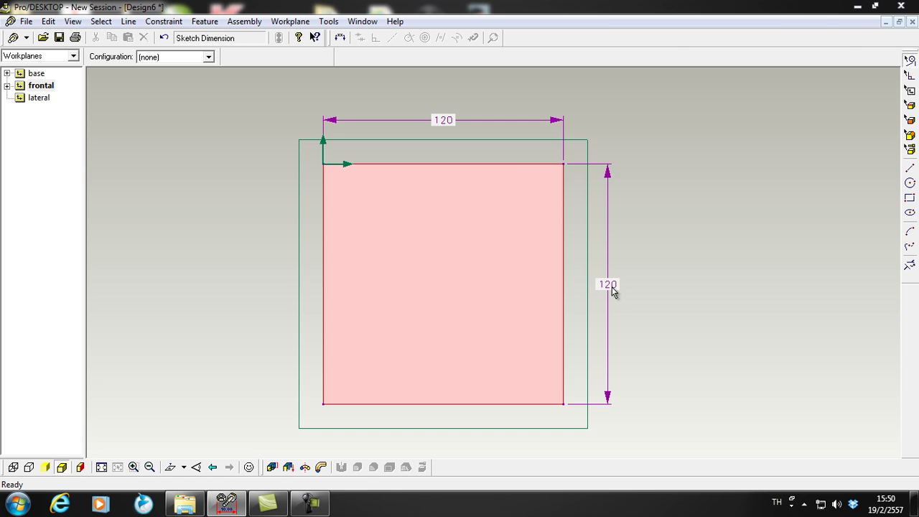
Check the units used for model and paper distances in the program options.
click(329, 21)
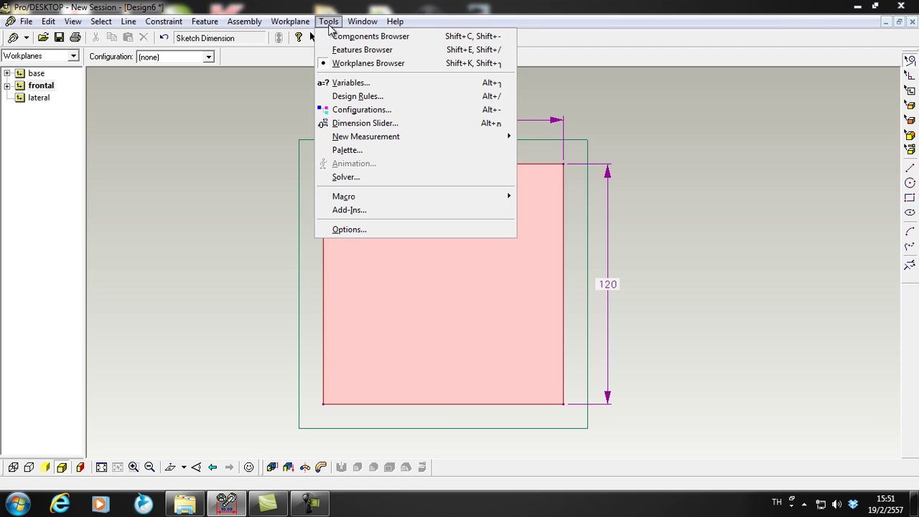
click(347, 229)
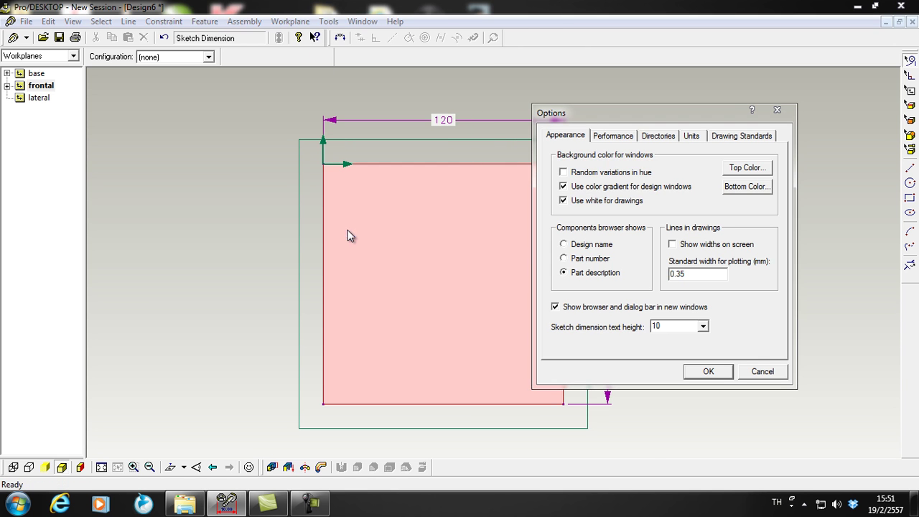
click(691, 135)
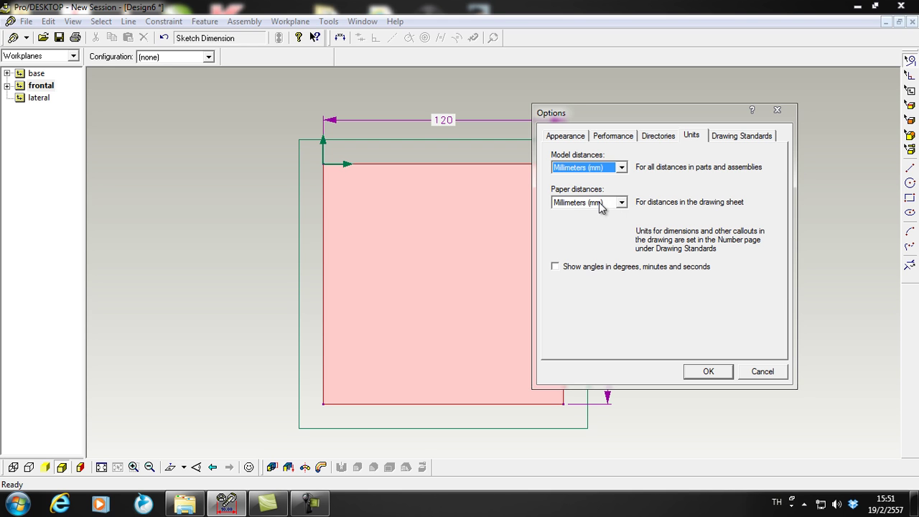
click(621, 168)
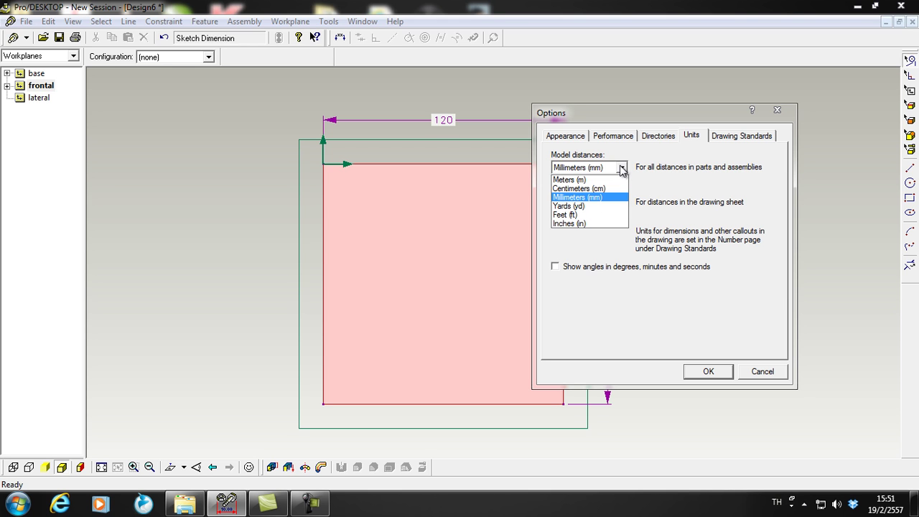
click(642, 156)
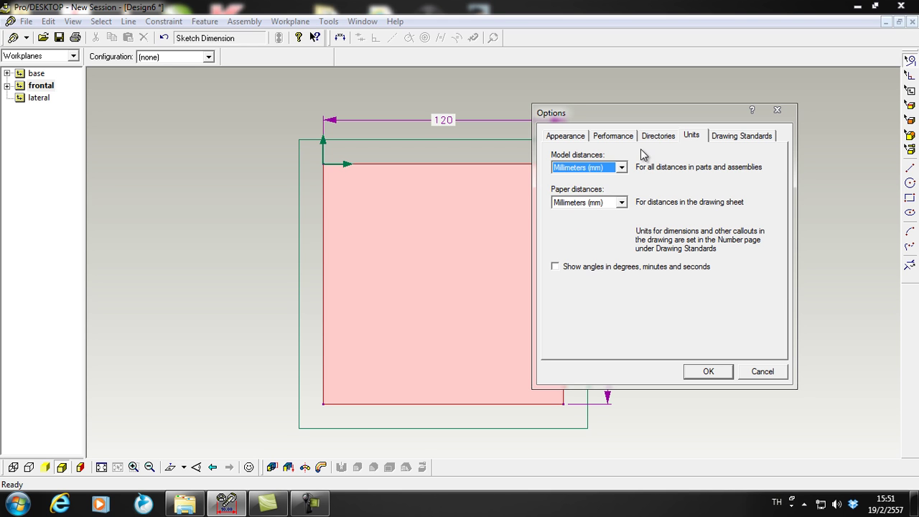
click(701, 372)
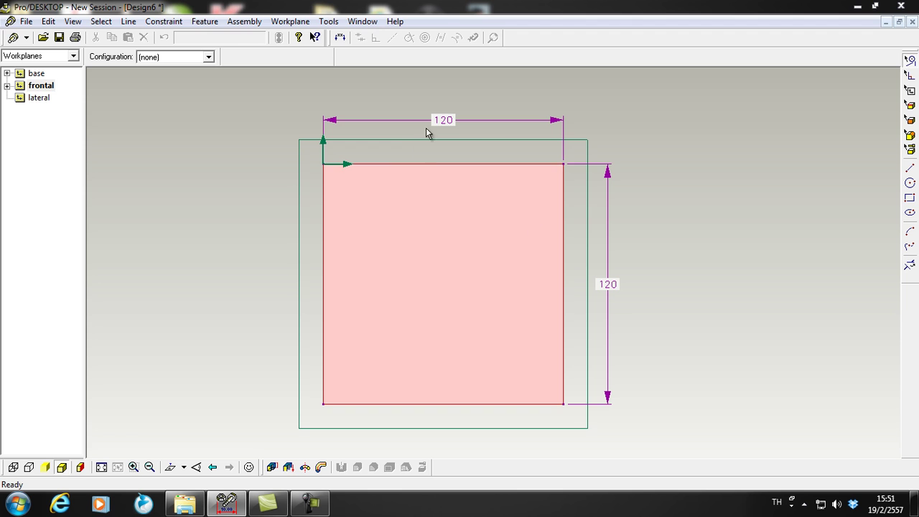
Set the rectangle's width to 80 mm and its height to 50 mm.
click(906, 81)
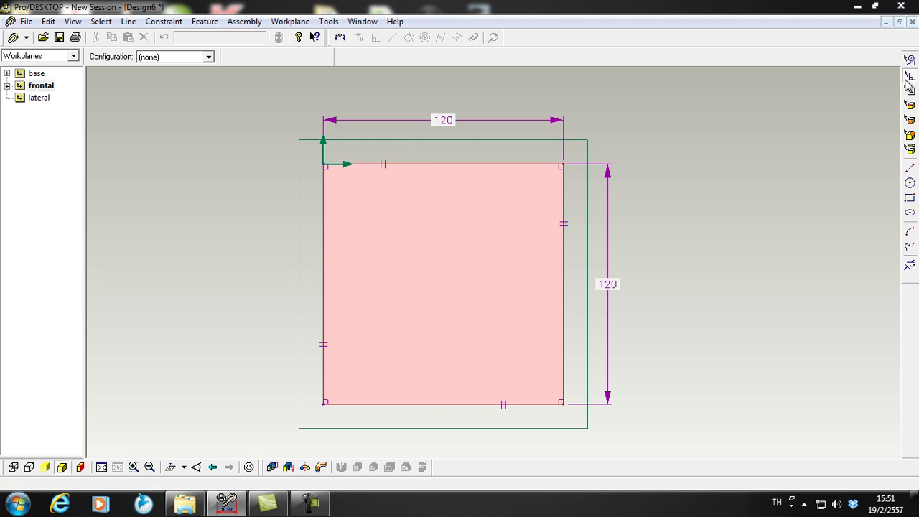
double_click(442, 123)
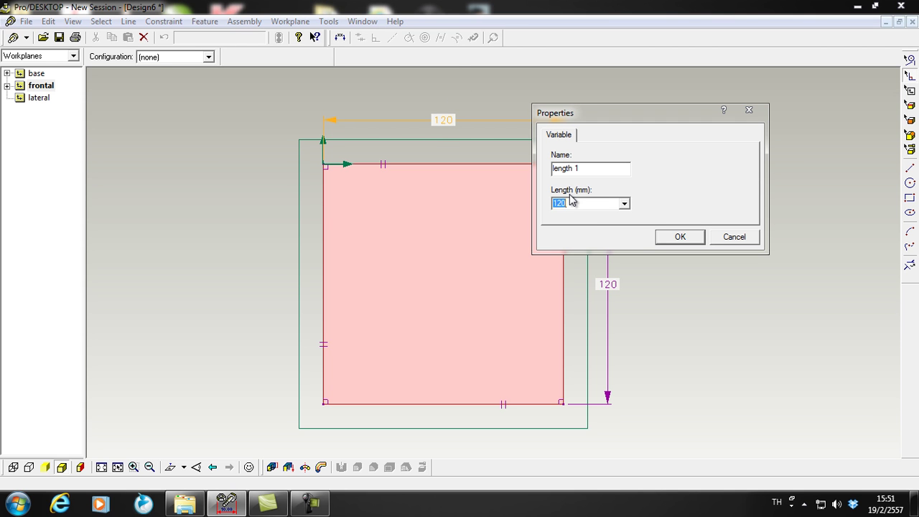
text(80)
click(668, 236)
double_click(610, 287)
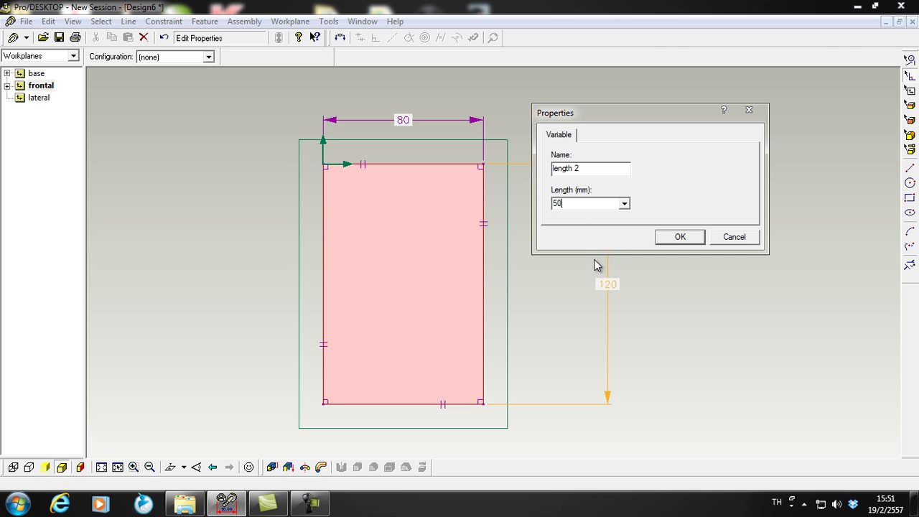
click(679, 238)
Reposition the rectangle's height dimension closer to its edge.
scroll(503, 216, up, 2)
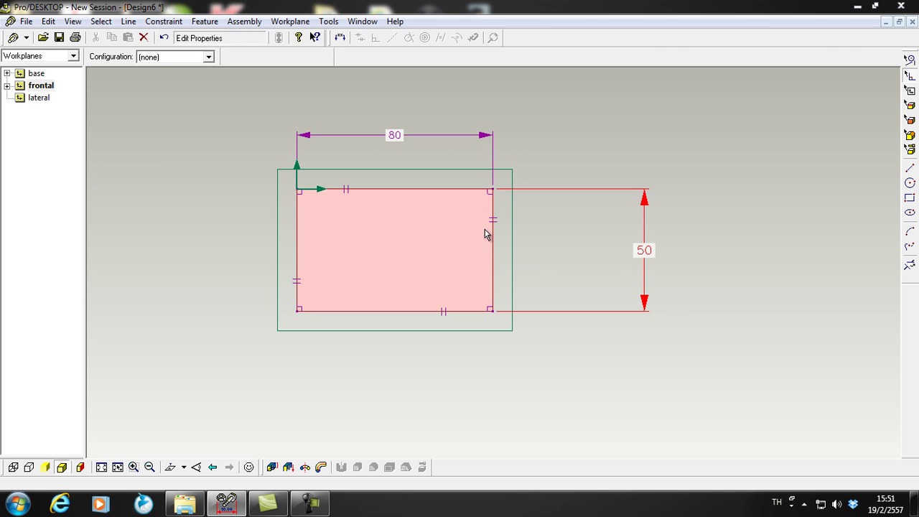
mouse_move(638, 253)
mouse_down()
mouse_move(520, 242)
mouse_move(572, 251)
mouse_move(554, 259)
mouse_up()
scroll(471, 247, up, 1)
scroll(402, 193, up, 1)
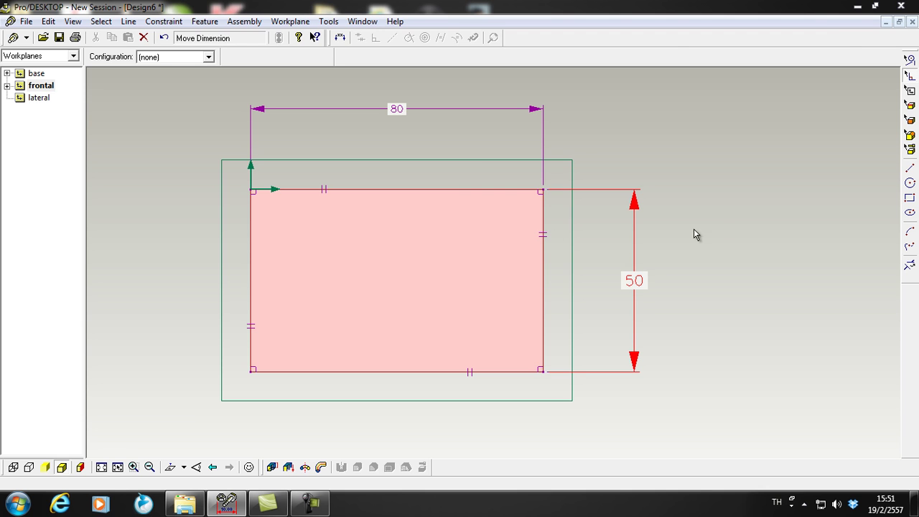
Draw a vertical line from the midpoint of the rectangle's upper edge to beyond its lower edge and make it a construction line.
click(910, 169)
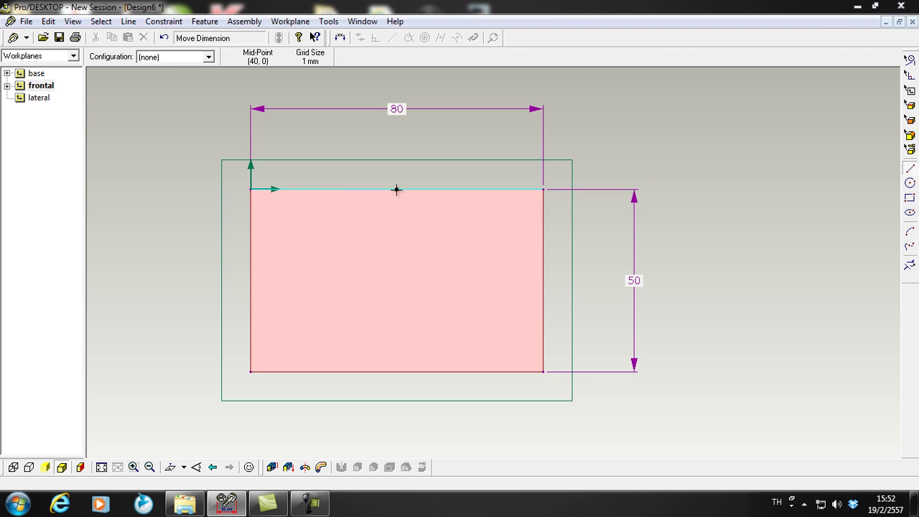
drag(396, 189, 397, 428)
click(397, 368)
right_click(397, 385)
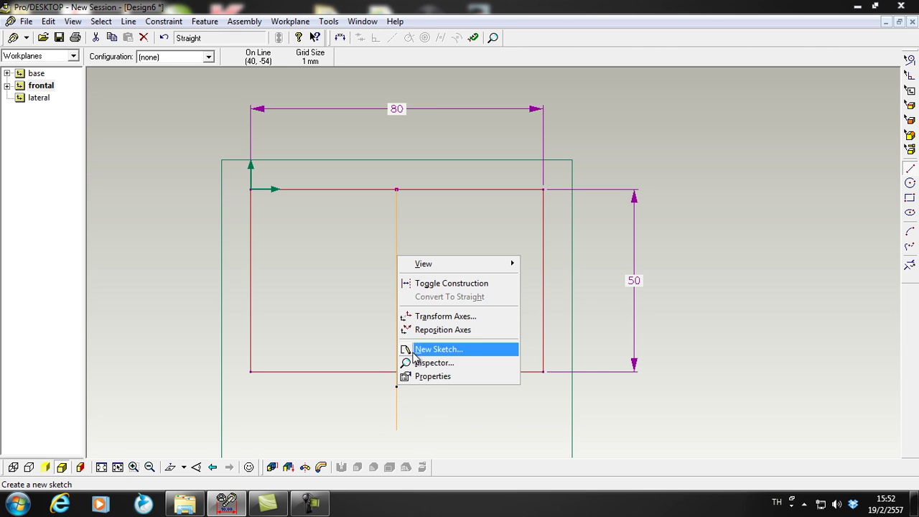
click(450, 283)
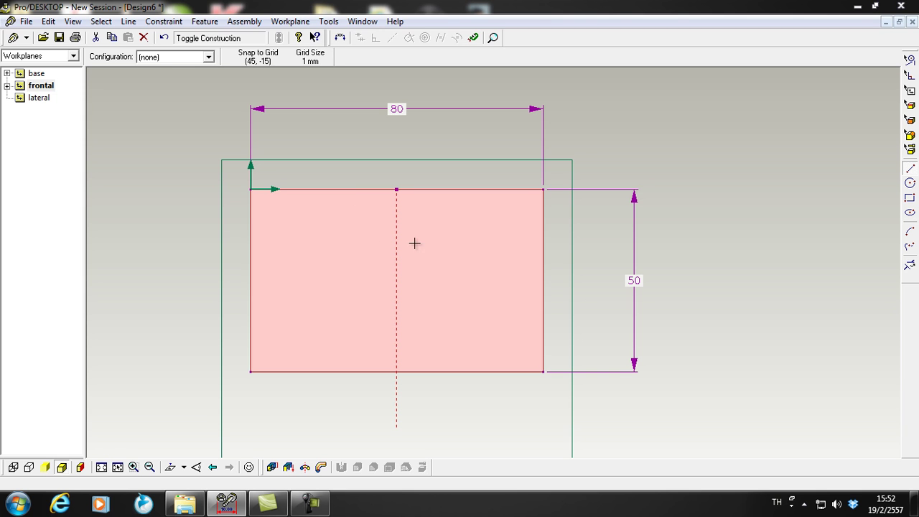
Draw a horizontal line across the rectangle about 17 mm below its upper edge and make it a construction line.
scroll(425, 326, down, 1)
scroll(422, 337, up, 1)
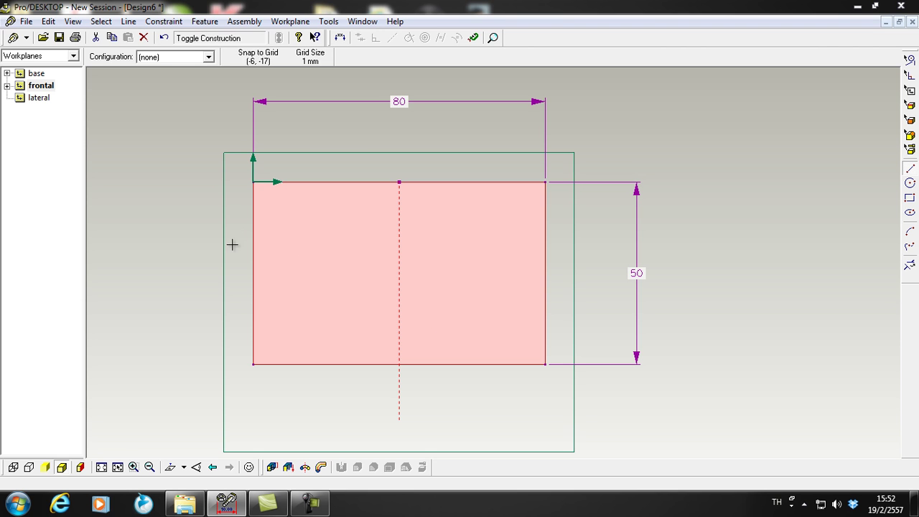
mouse_move(563, 242)
mouse_down()
mouse_move(567, 248)
mouse_move(546, 244)
mouse_up()
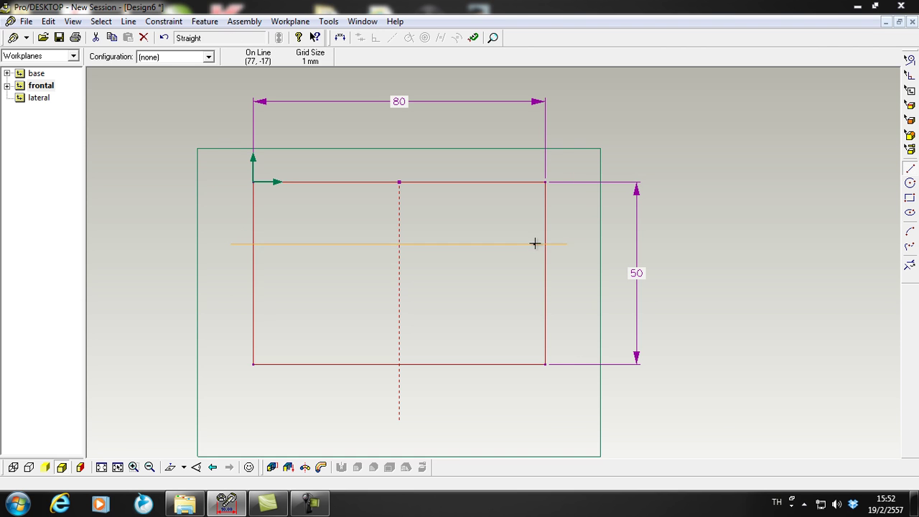
right_click(561, 248)
click(568, 270)
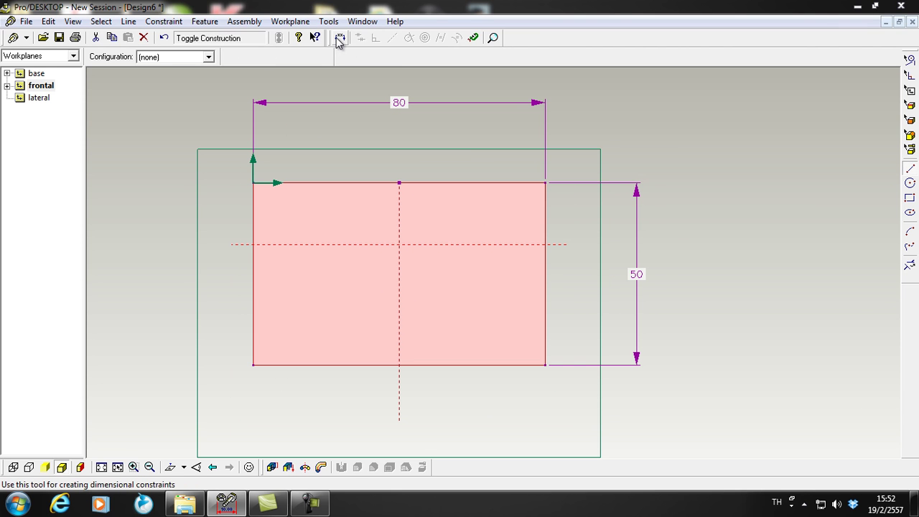
Dimension the distance from the rectangle's upper edge to the horizontal construction line and set it to 20 mm.
click(340, 39)
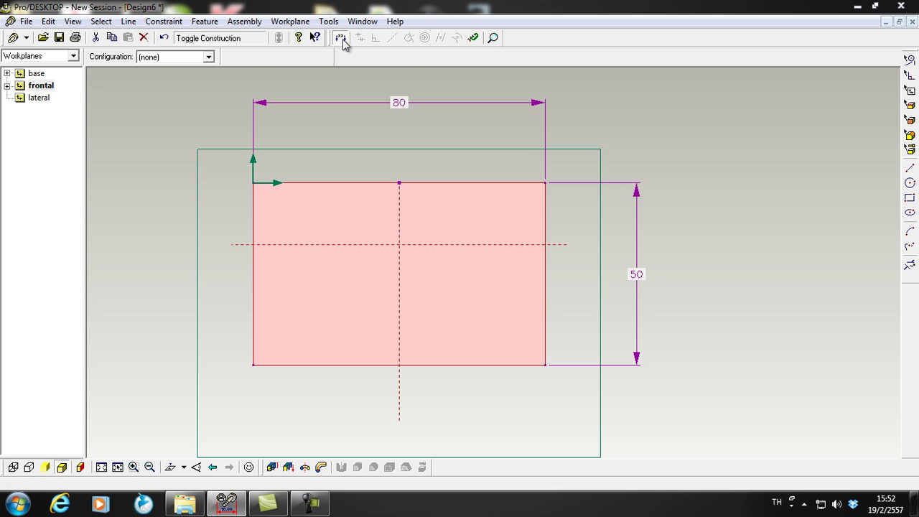
scroll(470, 263, up, 2)
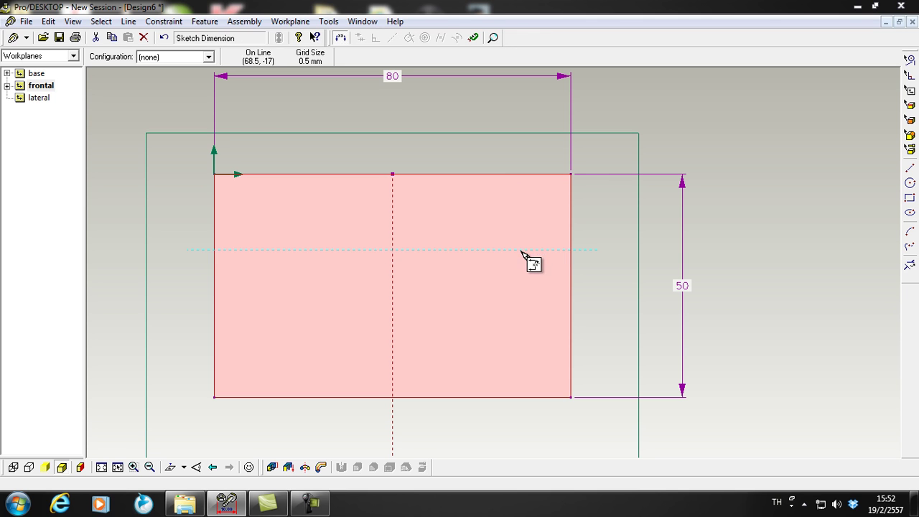
click(574, 247)
click(613, 242)
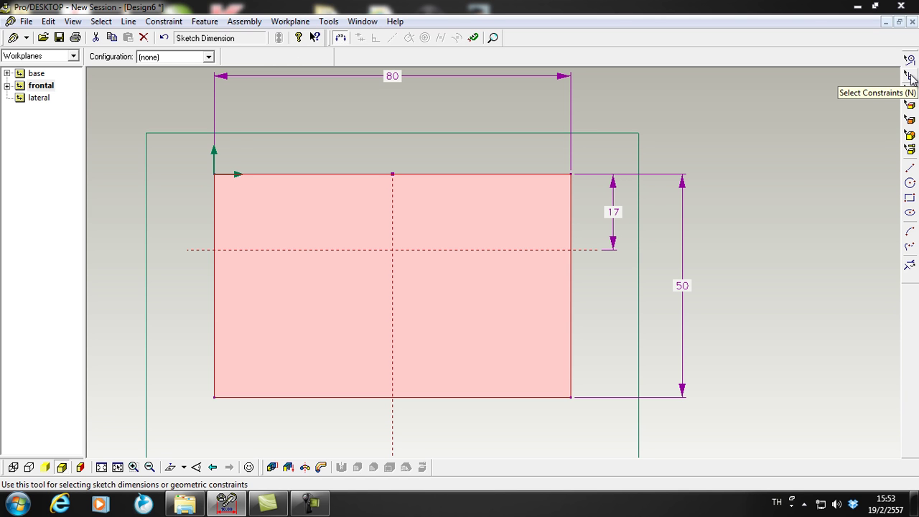
click(910, 76)
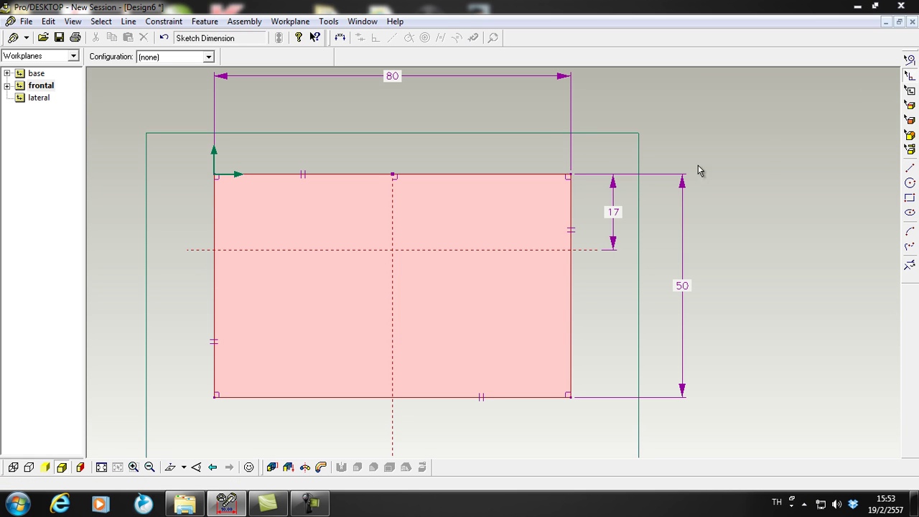
double_click(614, 212)
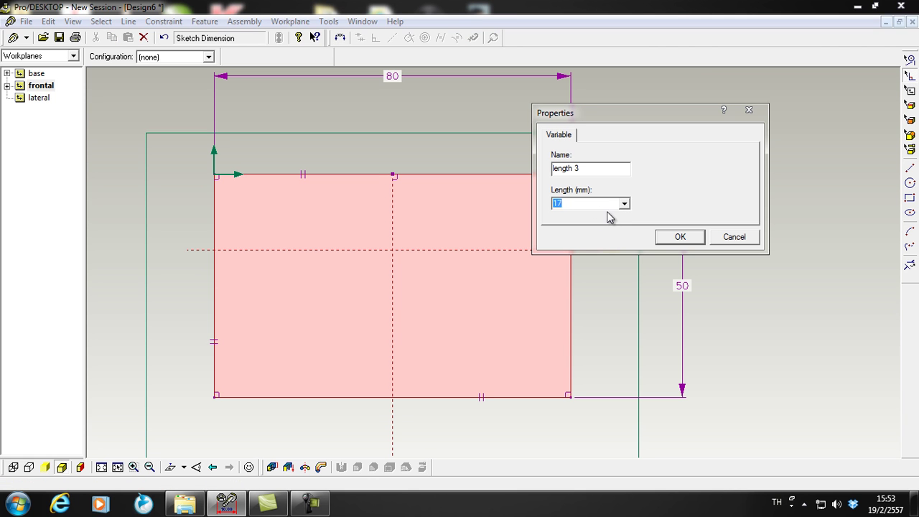
click(691, 237)
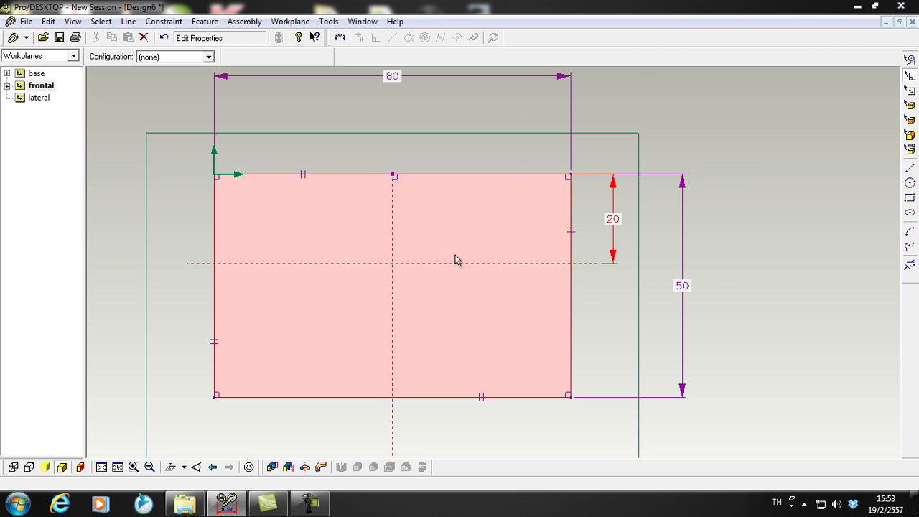
Draw an 80 mm diameter circle centred on the construction lines' intersection, reaching the rectangle's side edge.
click(911, 184)
click(910, 184)
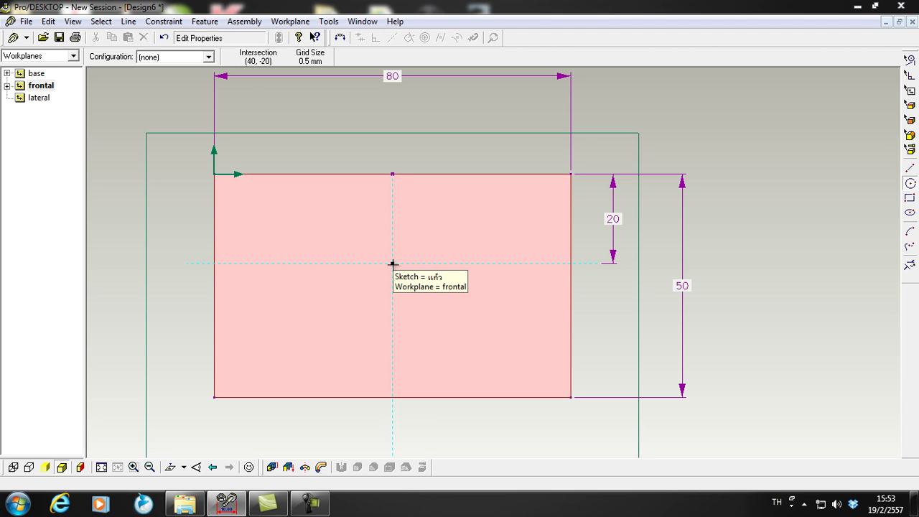
drag(392, 263, 570, 263)
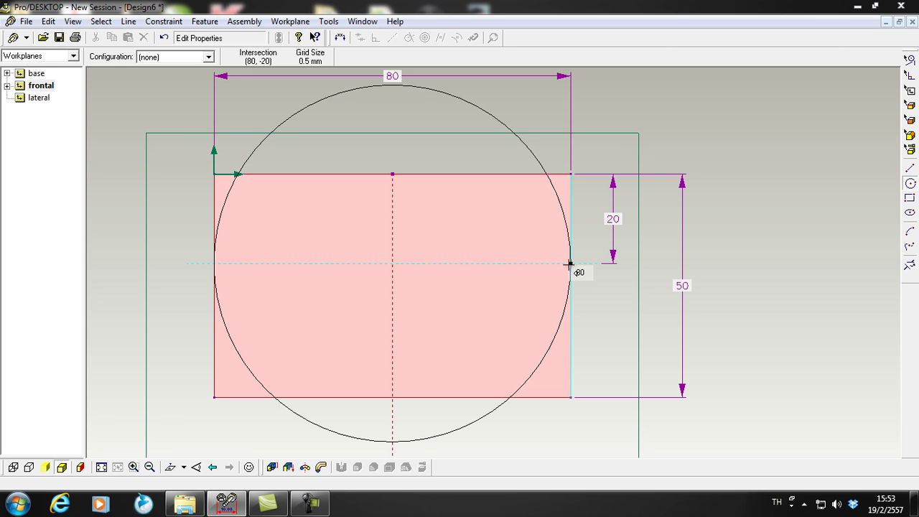
Trim away the circle's arc below the rectangle and the rectangle's side and lower edge segments outside the circle.
click(569, 264)
scroll(569, 264, down, 1)
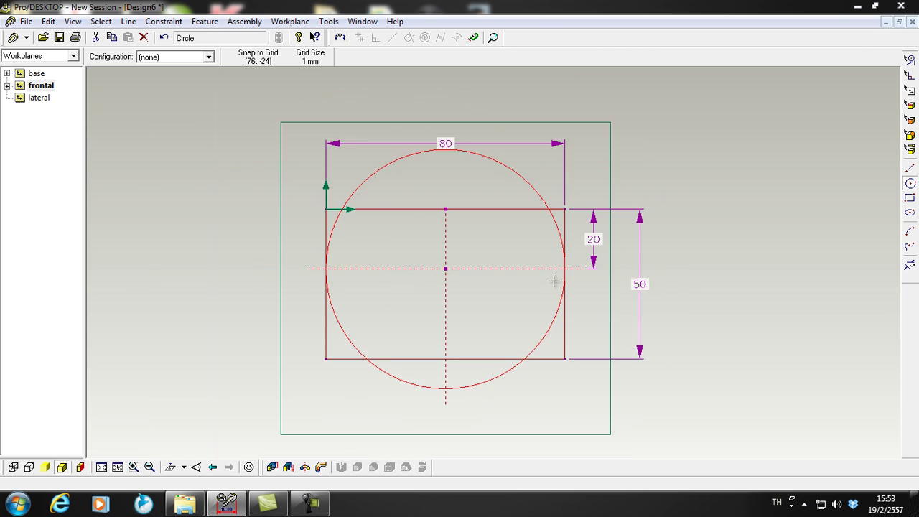
scroll(539, 293, up, 1)
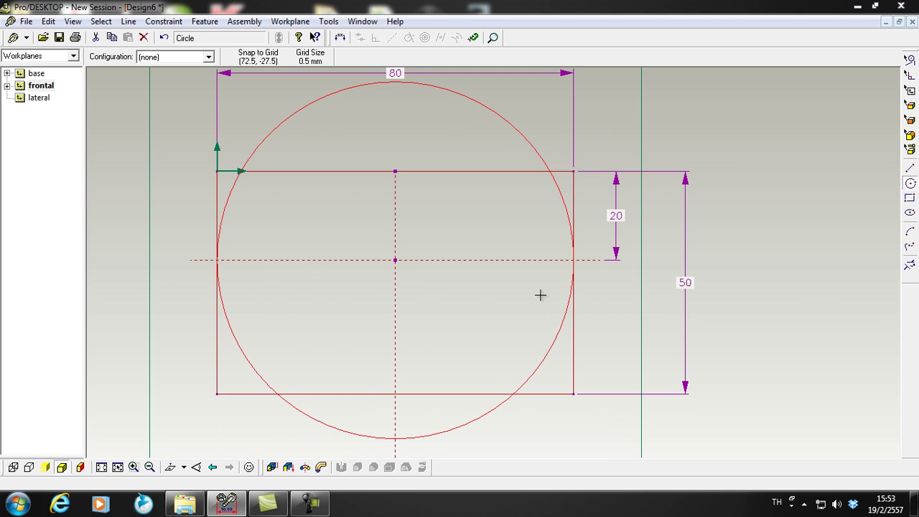
click(909, 265)
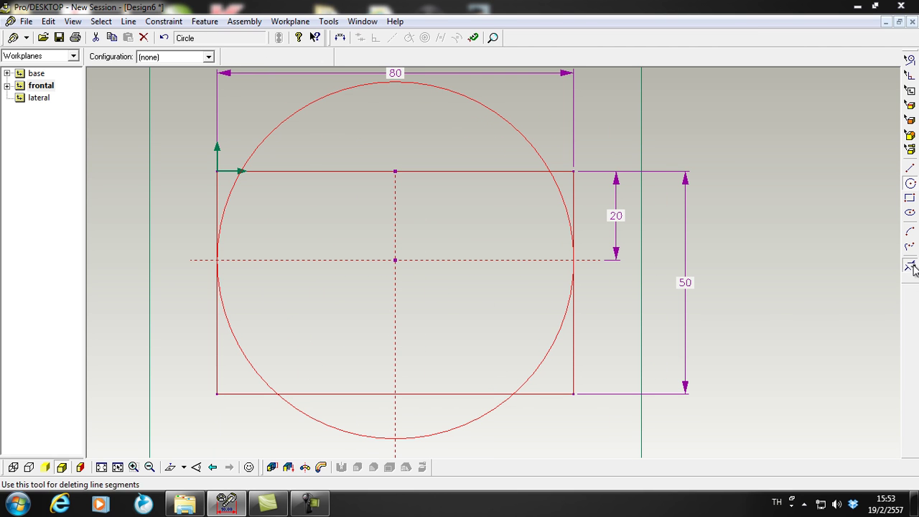
click(486, 420)
click(574, 363)
click(550, 397)
click(349, 431)
click(242, 396)
click(218, 366)
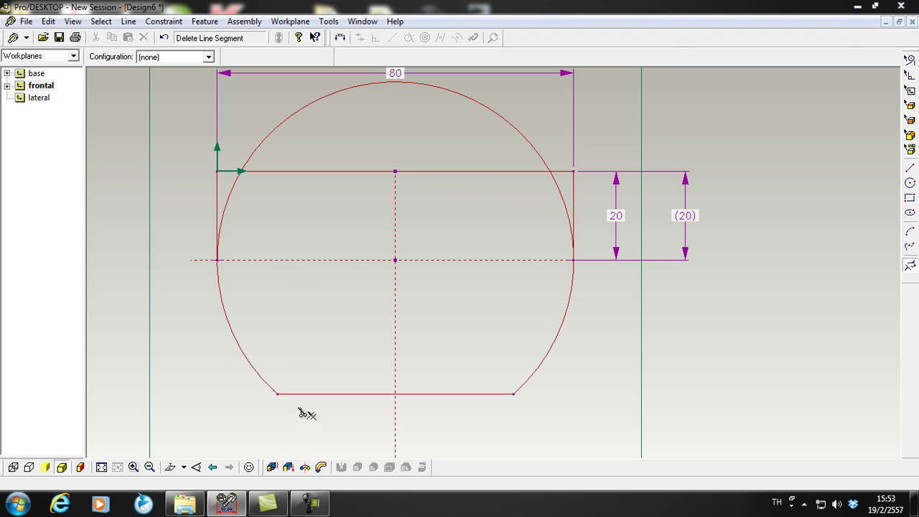
Trim away all of the circle's arc segments above the horizontal construction line.
scroll(479, 175, down, 2)
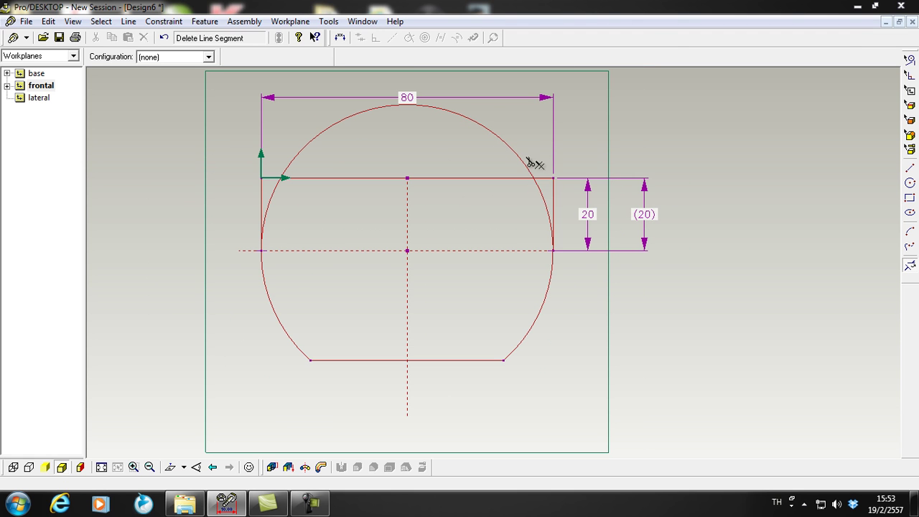
click(543, 199)
click(273, 202)
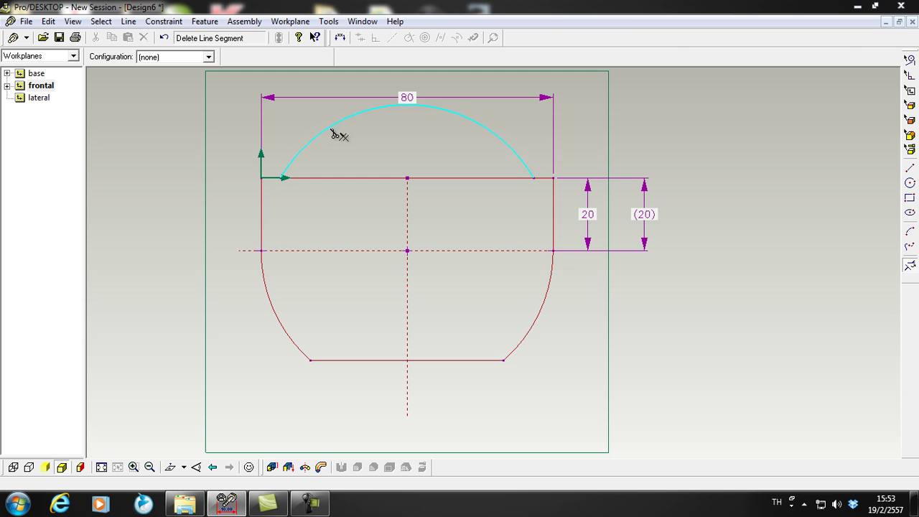
click(332, 128)
scroll(468, 210, up, 1)
scroll(465, 242, down, 2)
scroll(431, 229, up, 1)
scroll(453, 191, down, 2)
scroll(445, 287, up, 2)
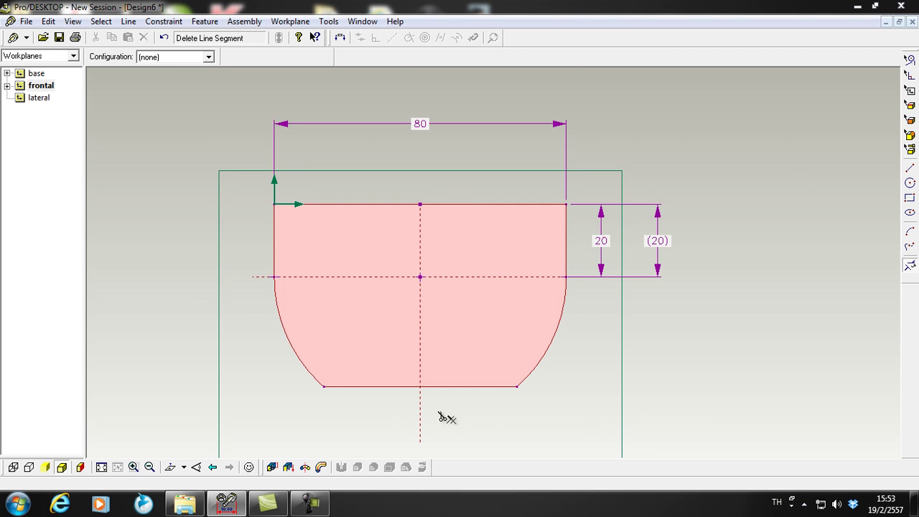
scroll(466, 415, up, 1)
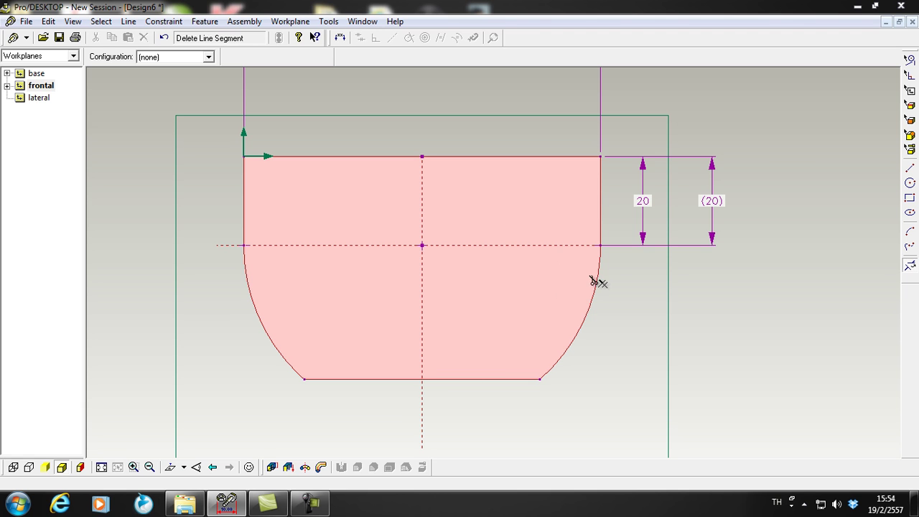
Delete the bracketed 20 mm dimension and move the 80 mm width dimension closer to the profile's upper edge.
click(910, 74)
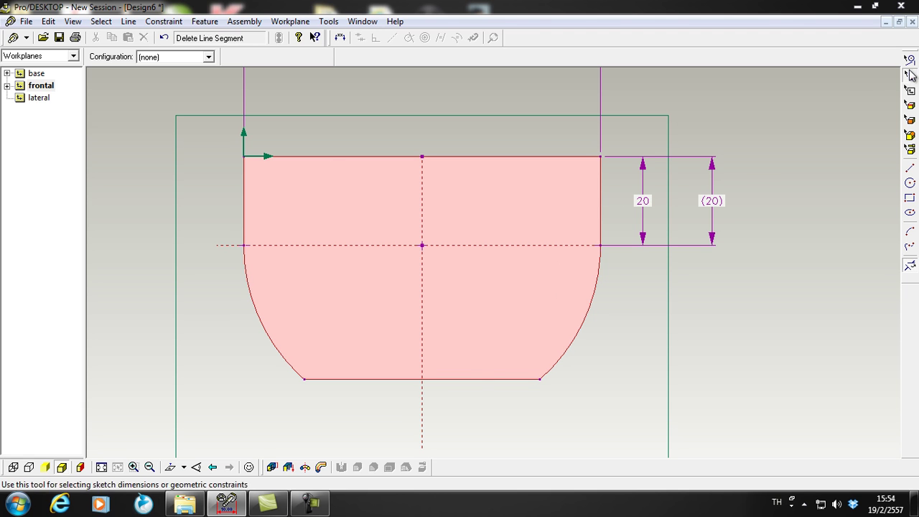
click(716, 204)
key(Delete)
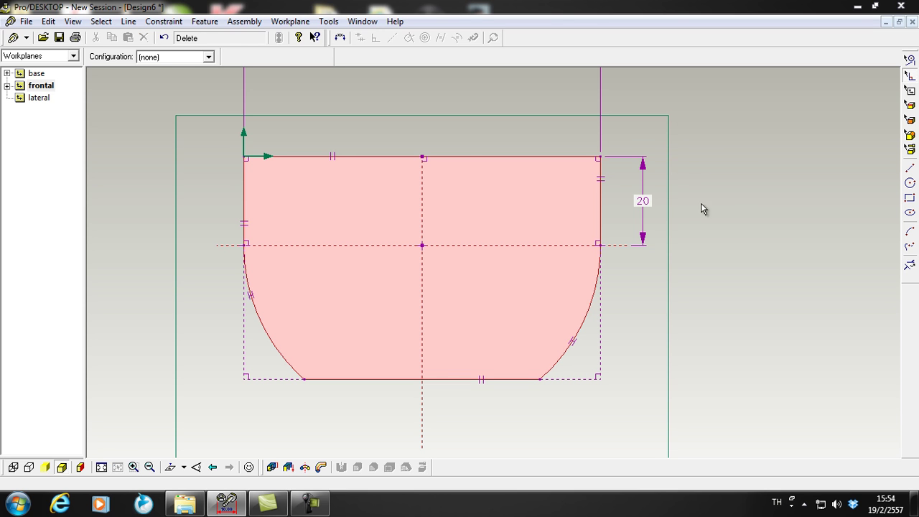
scroll(660, 215, down, 3)
scroll(703, 163, up, 1)
drag(498, 122, 502, 151)
scroll(603, 159, up, 1)
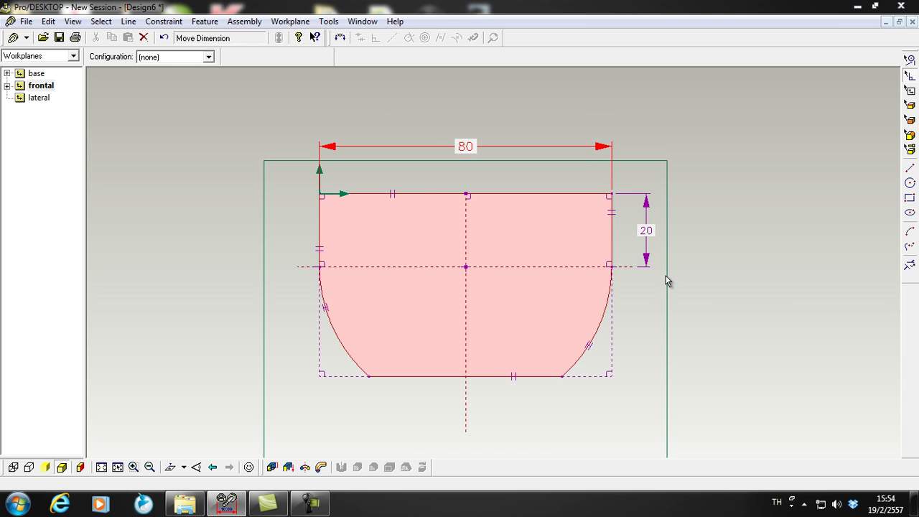
scroll(666, 279, up, 1)
click(320, 119)
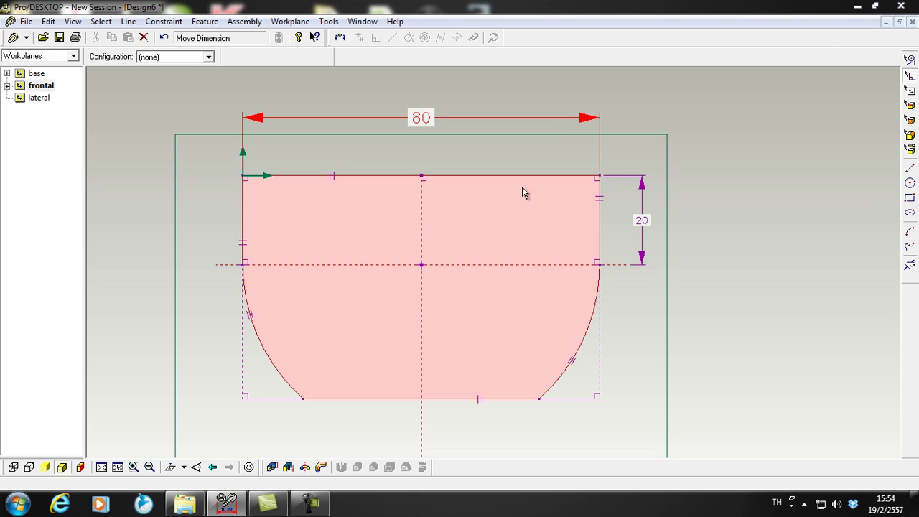
scroll(476, 353, down, 1)
scroll(459, 374, down, 1)
scroll(470, 414, up, 1)
scroll(456, 433, down, 1)
scroll(452, 452, up, 1)
scroll(449, 417, up, 1)
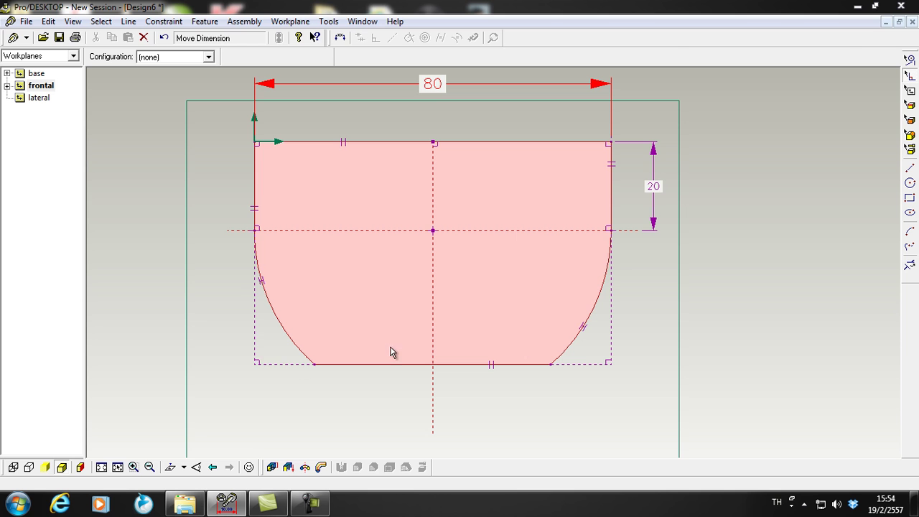
scroll(436, 376, down, 1)
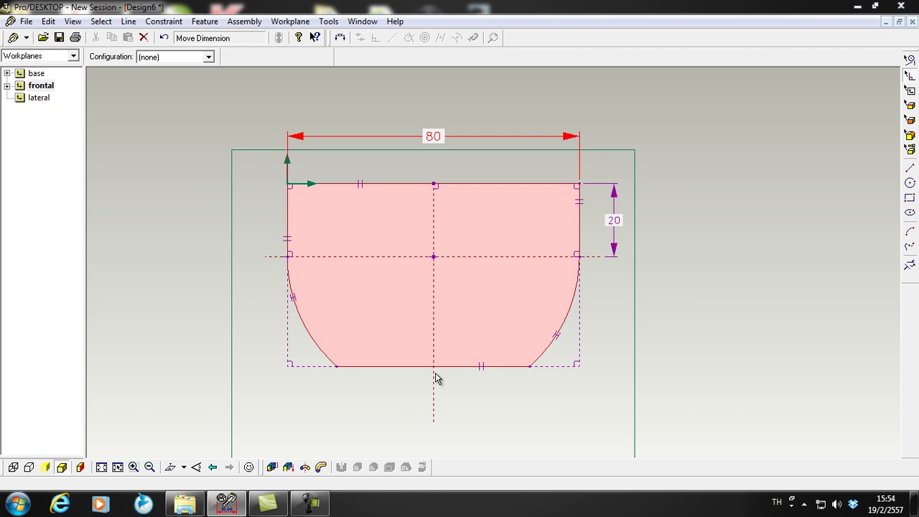
scroll(435, 376, up, 1)
scroll(350, 367, down, 1)
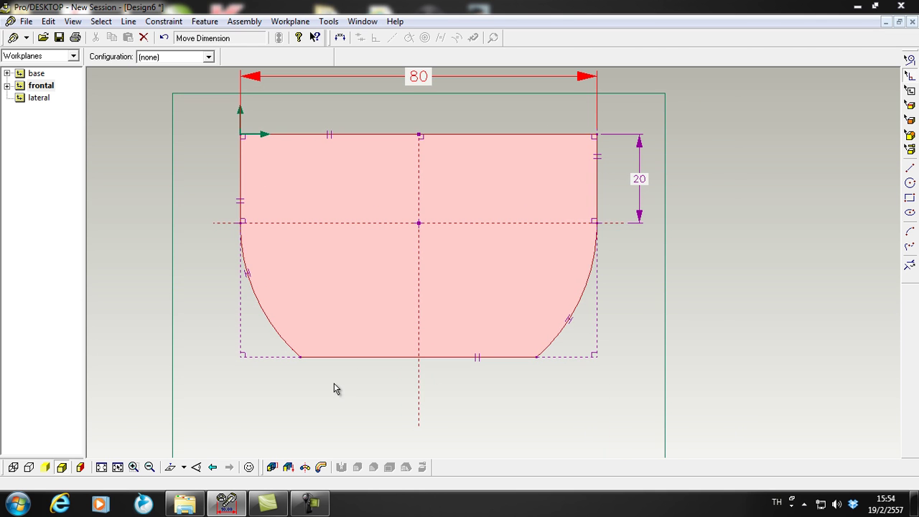
Draw vertical lines about 15 mm long down from both ends of the profile's lower edge and make them construction lines.
click(910, 168)
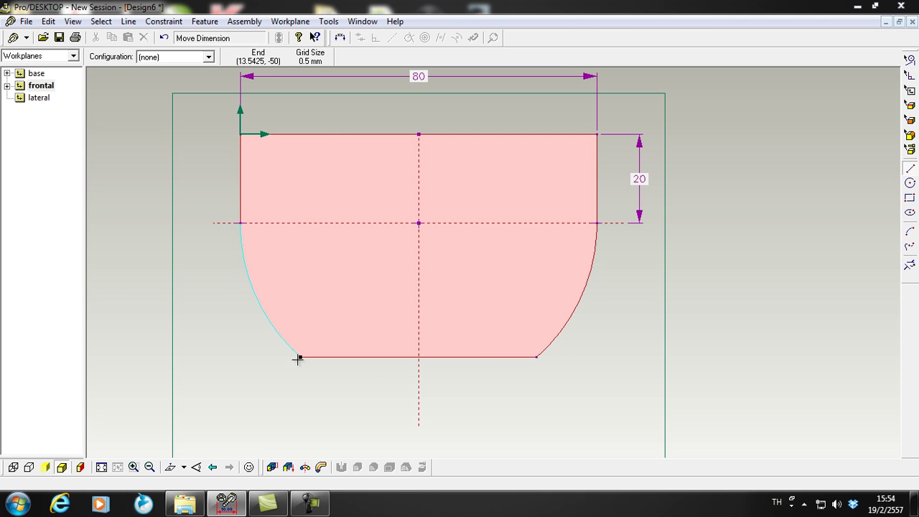
drag(301, 357, 302, 422)
right_click(302, 416)
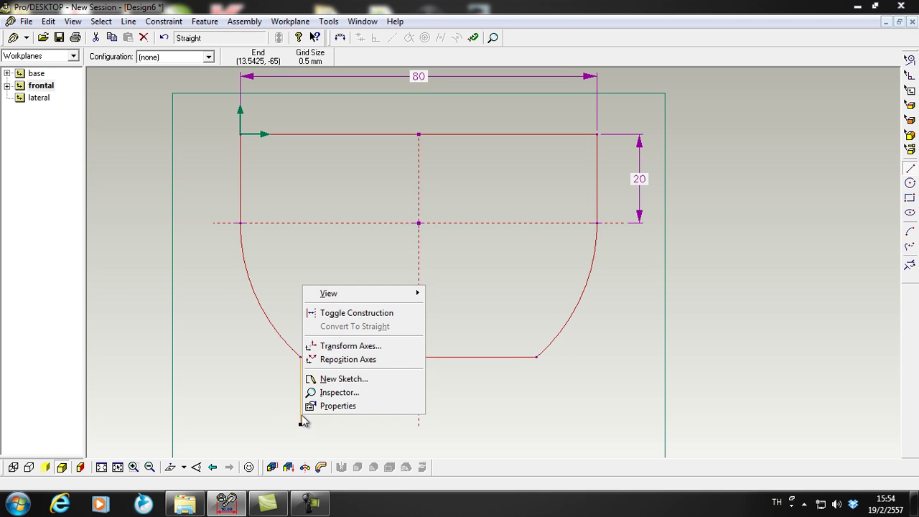
click(333, 318)
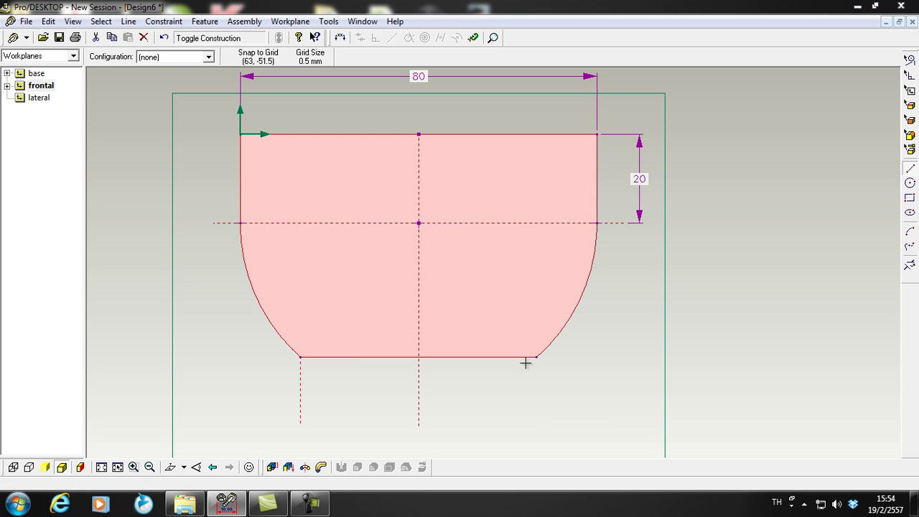
drag(536, 357, 536, 424)
right_click(535, 407)
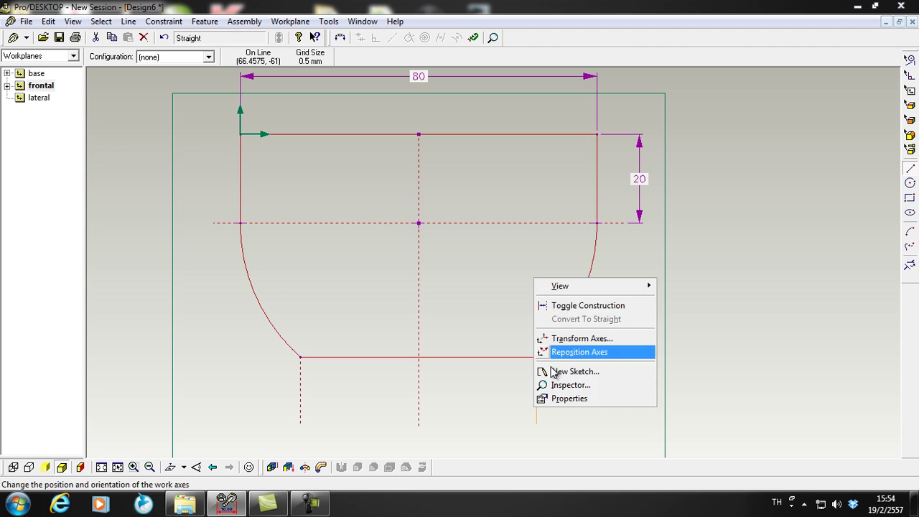
click(559, 305)
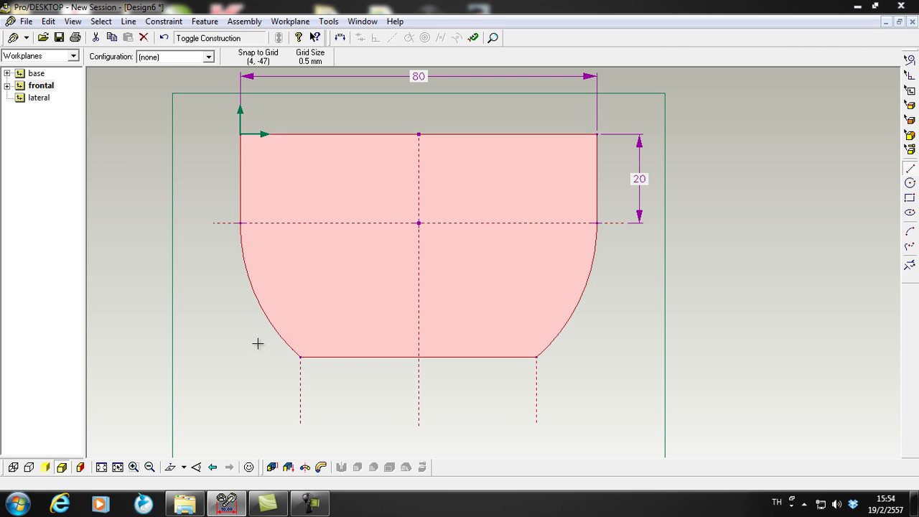
Draw a horizontal line across the profile about 3.5 mm above its lower edge and make it a construction line.
drag(498, 345, 575, 344)
right_click(575, 343)
click(603, 369)
scroll(457, 369, up, 2)
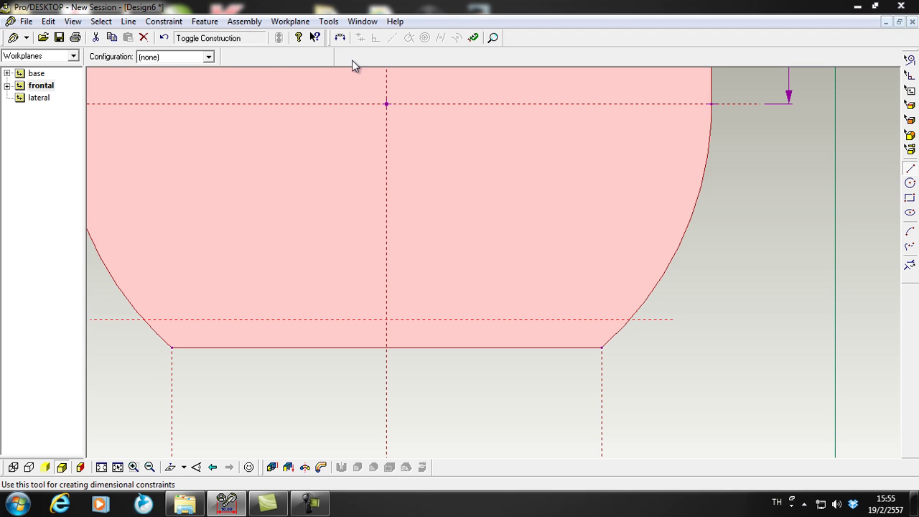
Dimension the distance between the profile's lower edge and the horizontal construction line just above it and set it to 2.5 mm.
click(339, 39)
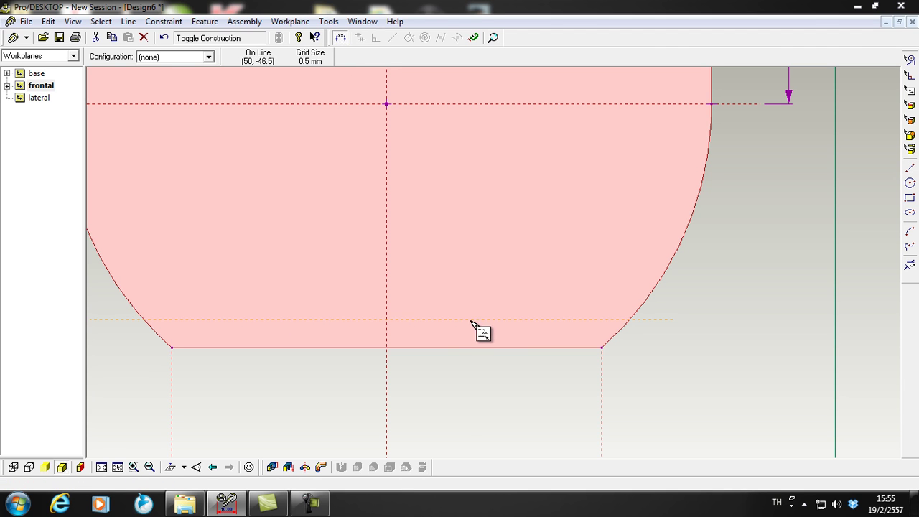
click(502, 351)
click(704, 356)
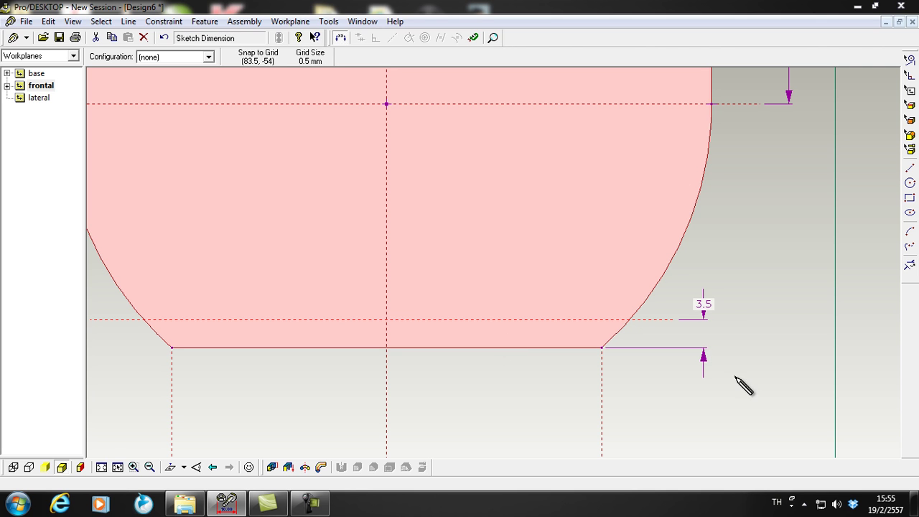
click(909, 77)
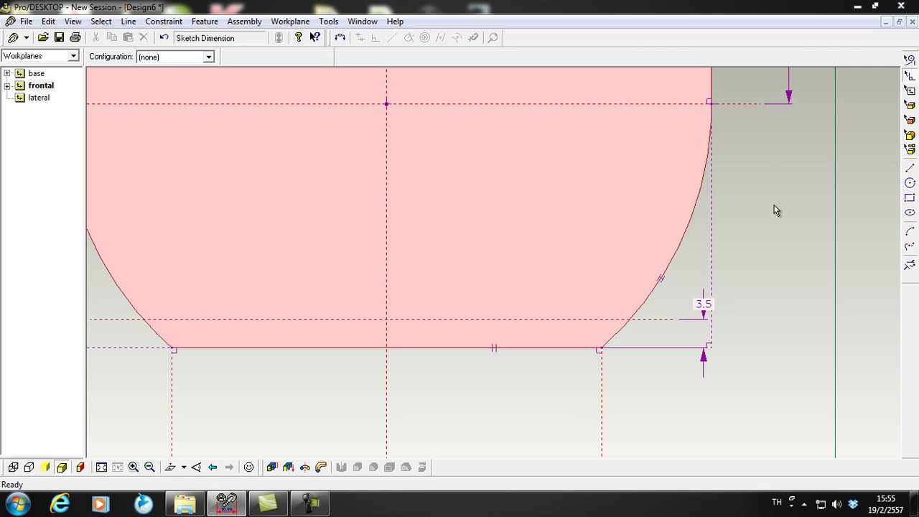
double_click(704, 304)
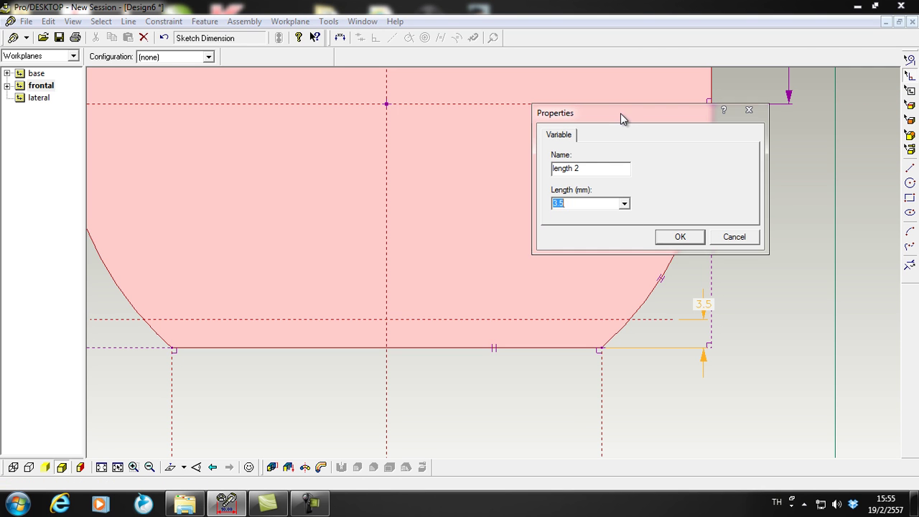
drag(620, 113, 696, 126)
text(2.5)
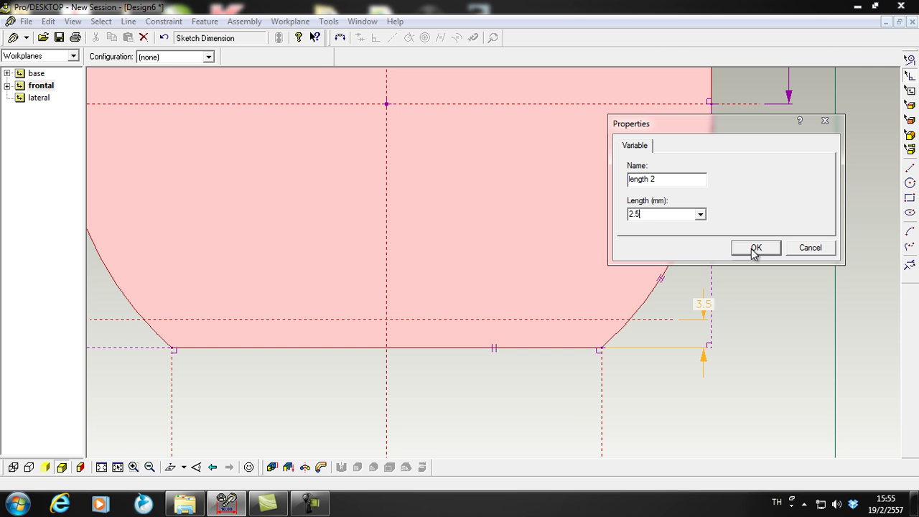
click(746, 248)
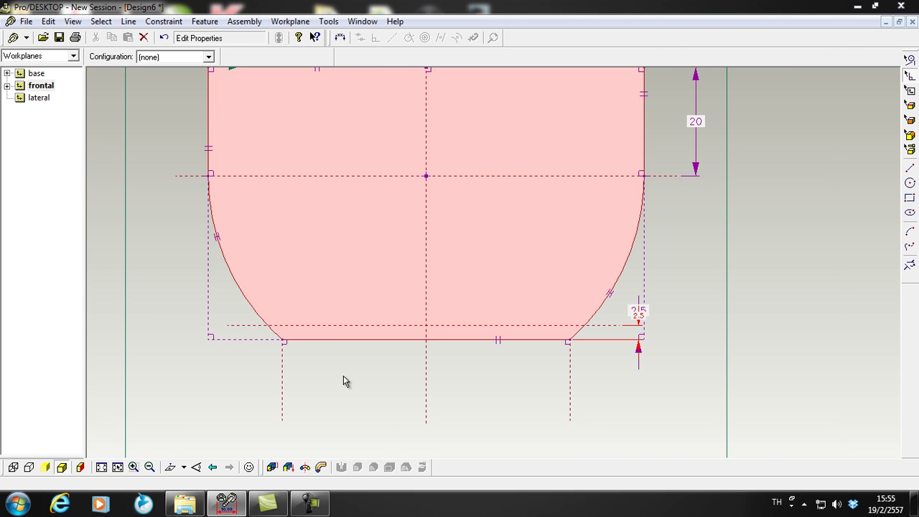
Draw a vertical line down from the lower horizontal construction line, just inside the left vertical construction line, and make it a construction line.
scroll(306, 359, up, 2)
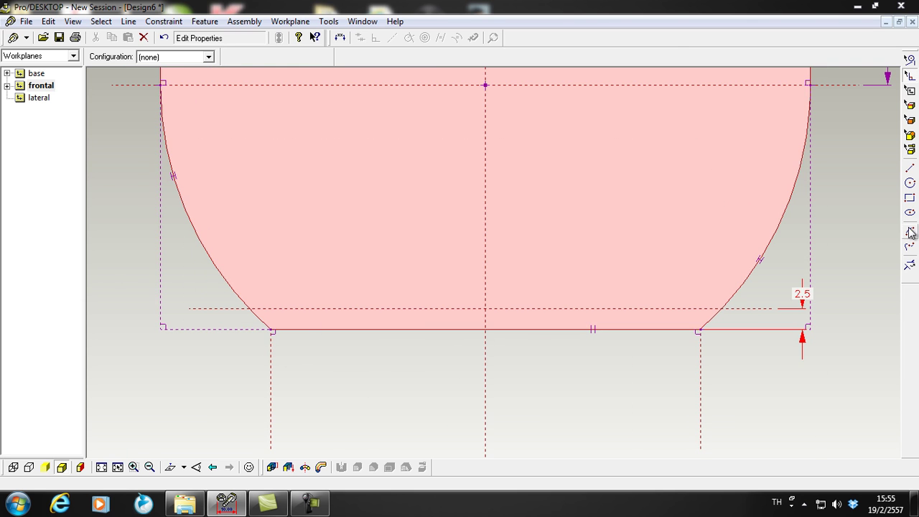
click(909, 168)
scroll(268, 359, up, 1)
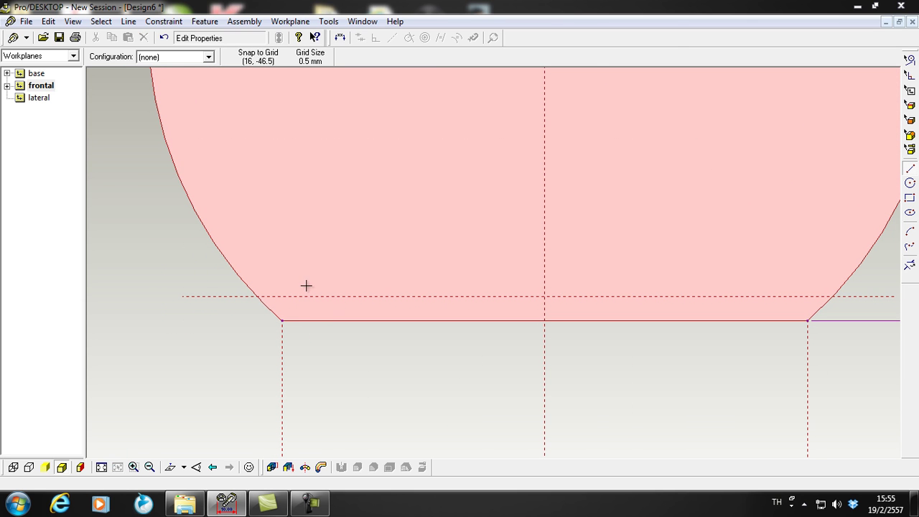
drag(308, 297, 313, 448)
scroll(329, 436, down, 5)
scroll(341, 449, up, 3)
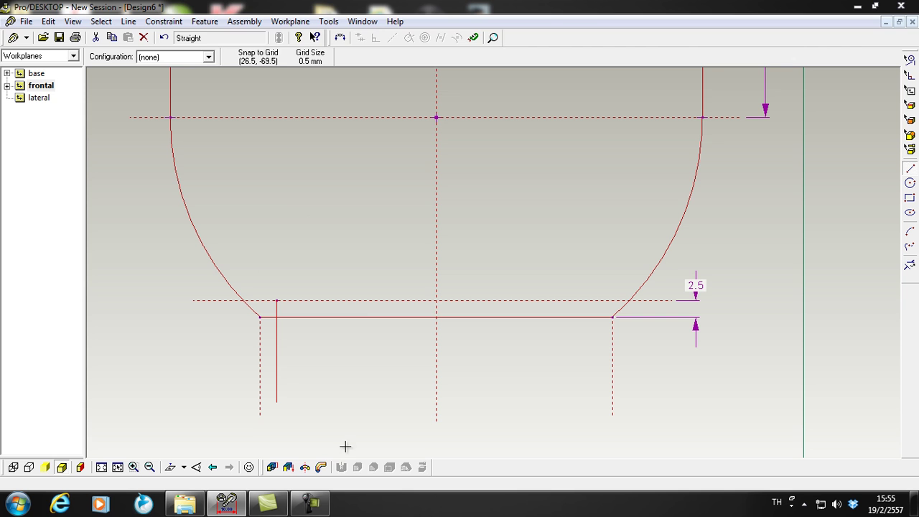
right_click(277, 352)
click(310, 383)
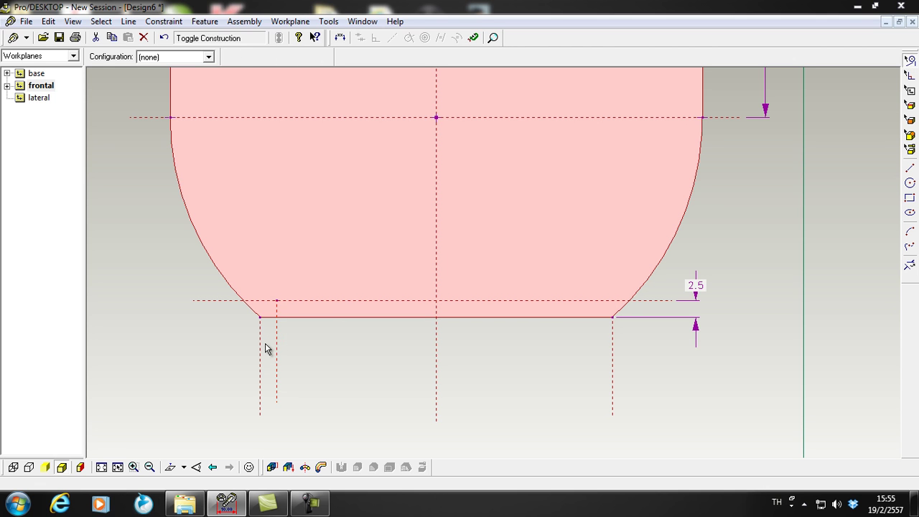
Draw a matching vertical line just inside the right vertical construction line, down from the same horizontal line, and make it a construction line.
click(909, 168)
drag(593, 301, 593, 399)
right_click(596, 386)
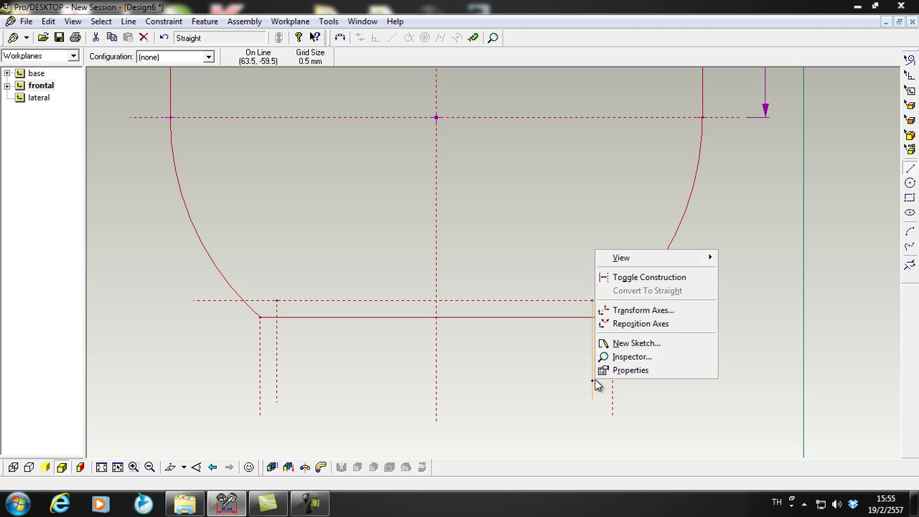
click(648, 277)
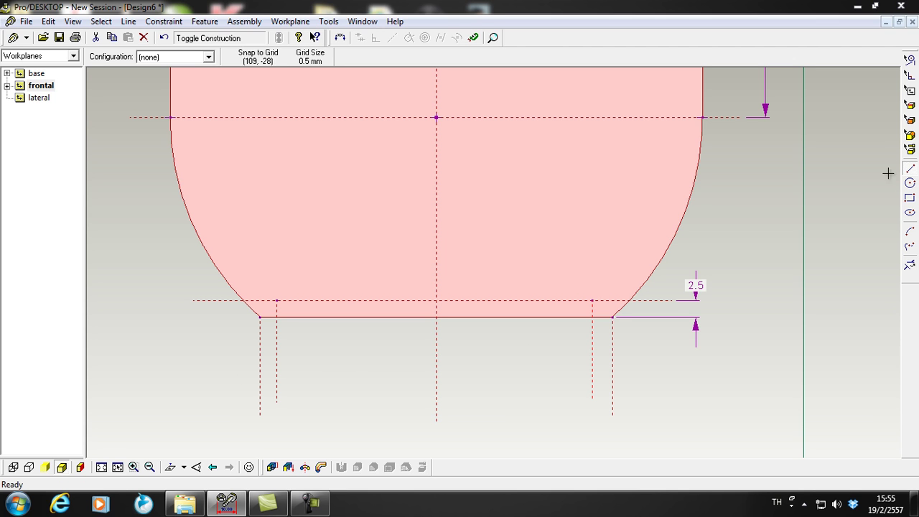
Draw a horizontal line about 10 mm below the profile's lower edge, crossing all the vertical construction lines, and make it a construction line.
mouse_move(430, 386)
mouse_down()
mouse_move(644, 385)
mouse_move(636, 383)
mouse_up()
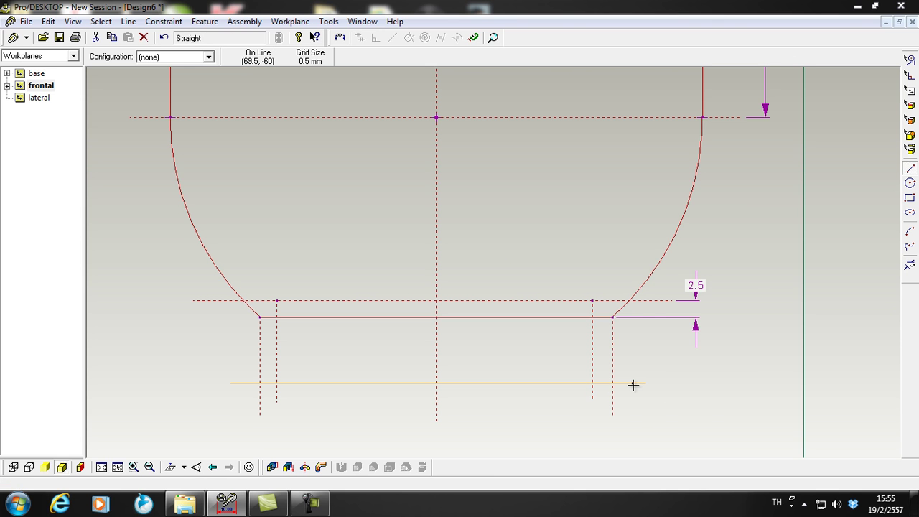
right_click(632, 385)
click(667, 285)
Trim the lower ends of all five vertical construction lines below the lowest horizontal construction line.
click(910, 265)
click(611, 407)
click(592, 395)
click(437, 416)
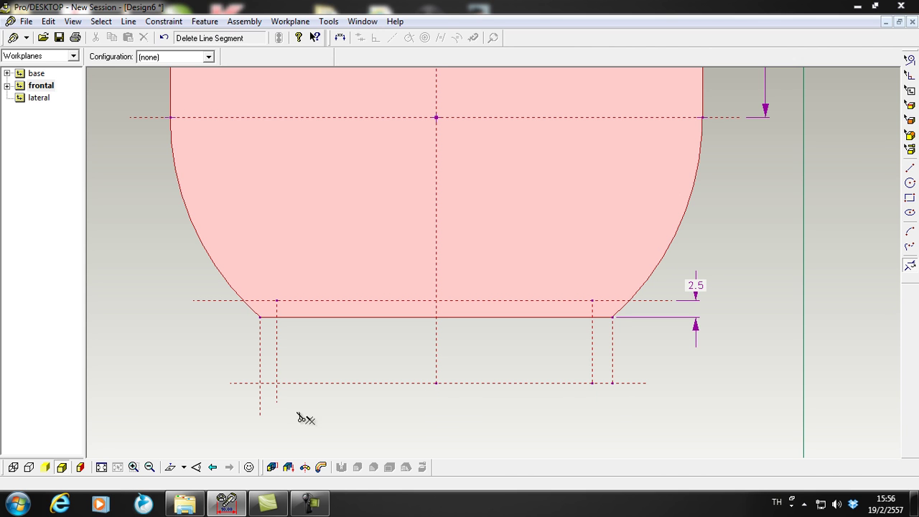
click(277, 399)
click(260, 405)
Delete every segment of the lowest horizontal construction line beneath the profile.
click(239, 388)
click(338, 388)
click(270, 388)
click(495, 388)
click(603, 386)
click(632, 388)
scroll(637, 389, down, 1)
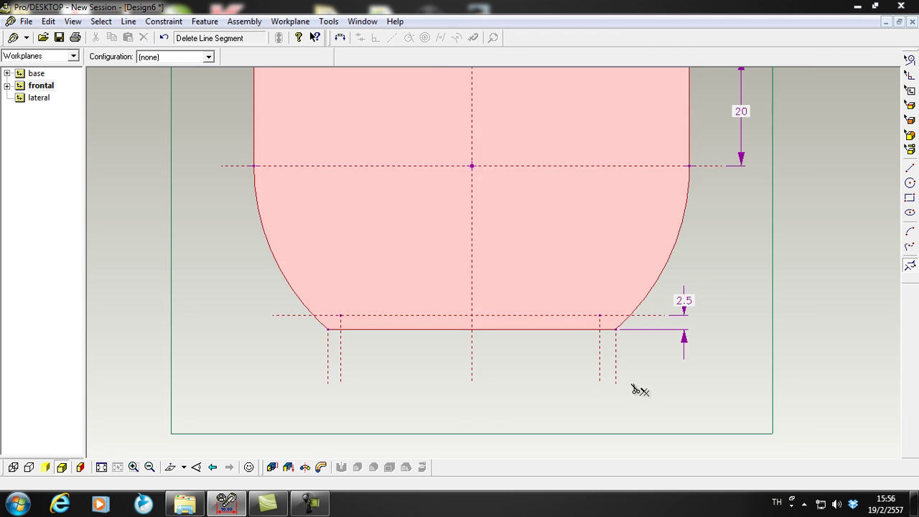
Dimension the gap between the two vertical construction lines at the base's left corner, and likewise at its right corner.
scroll(632, 390, up, 1)
scroll(277, 370, up, 3)
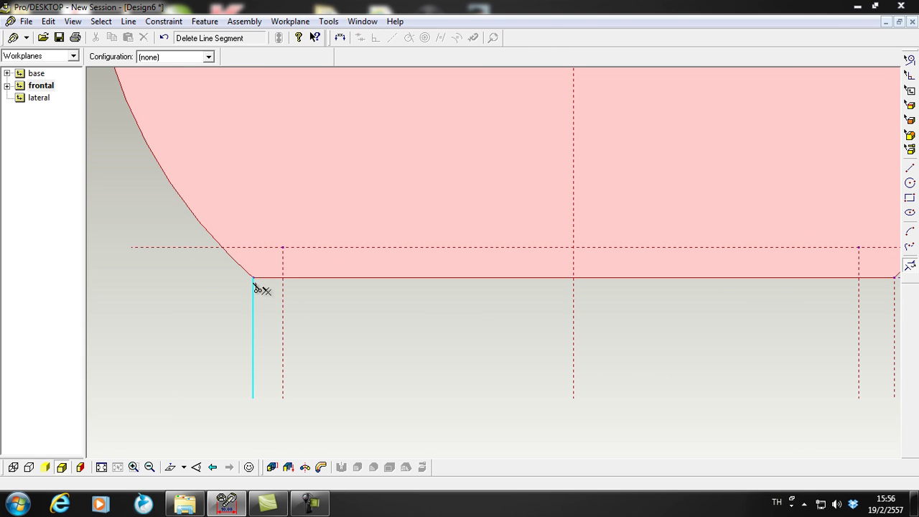
click(341, 38)
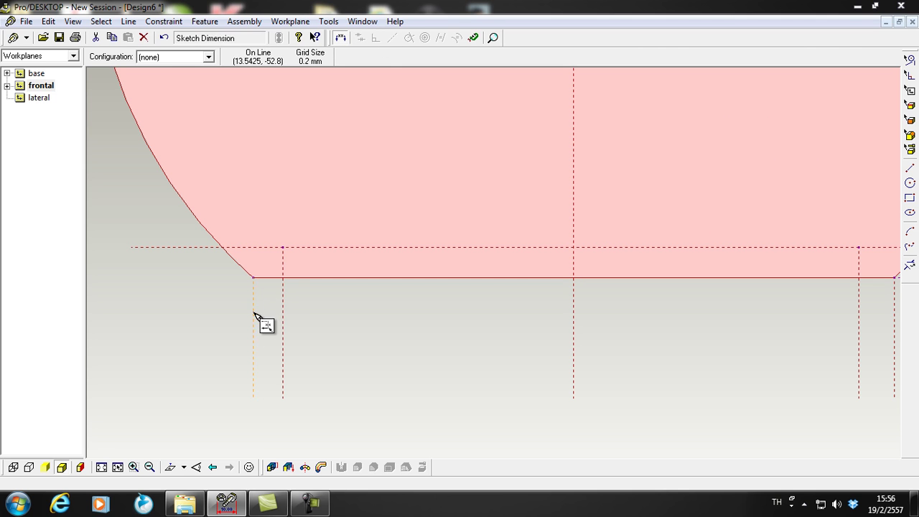
click(283, 315)
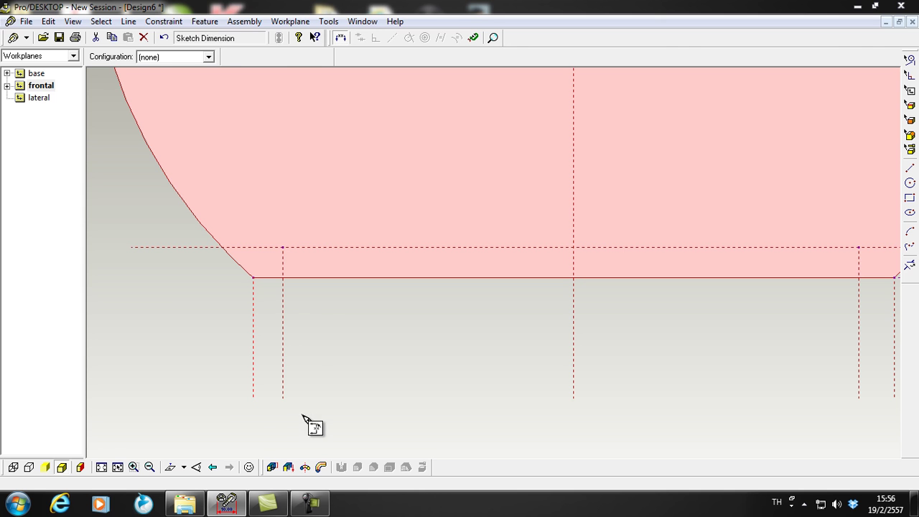
click(303, 413)
scroll(763, 313, down, 2)
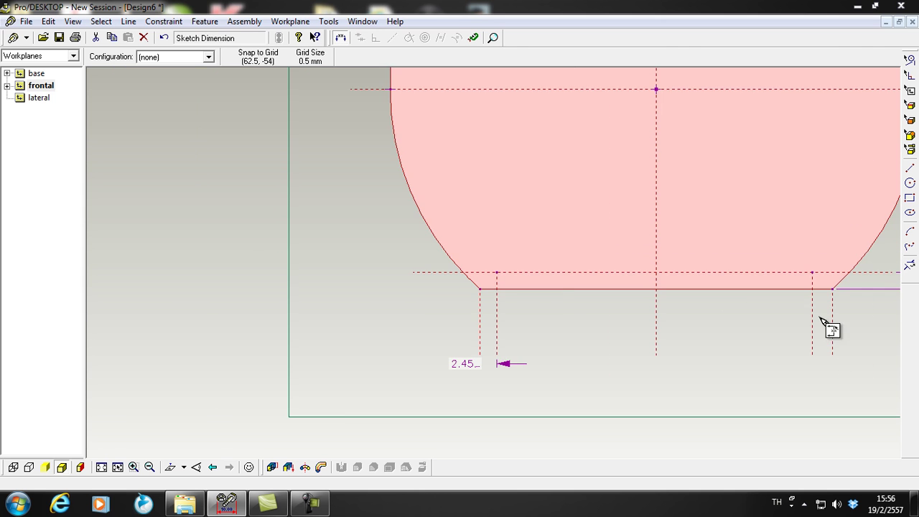
scroll(800, 338, up, 4)
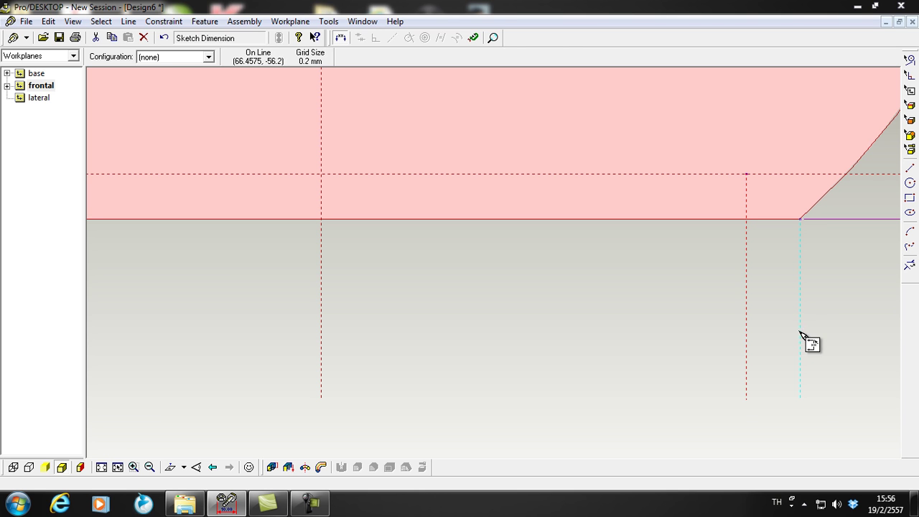
click(804, 398)
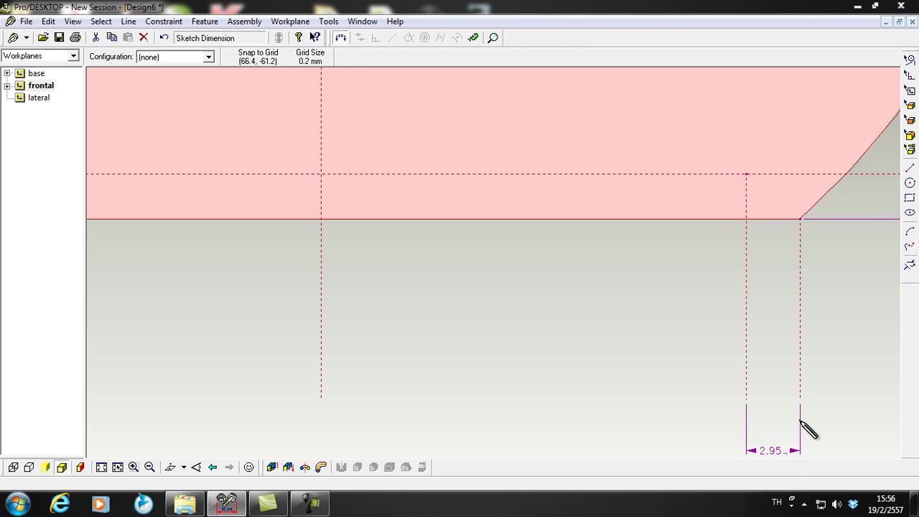
Set both gap dimensions between the paired vertical construction lines to 2.5 mm.
scroll(820, 400, down, 3)
scroll(849, 427, up, 2)
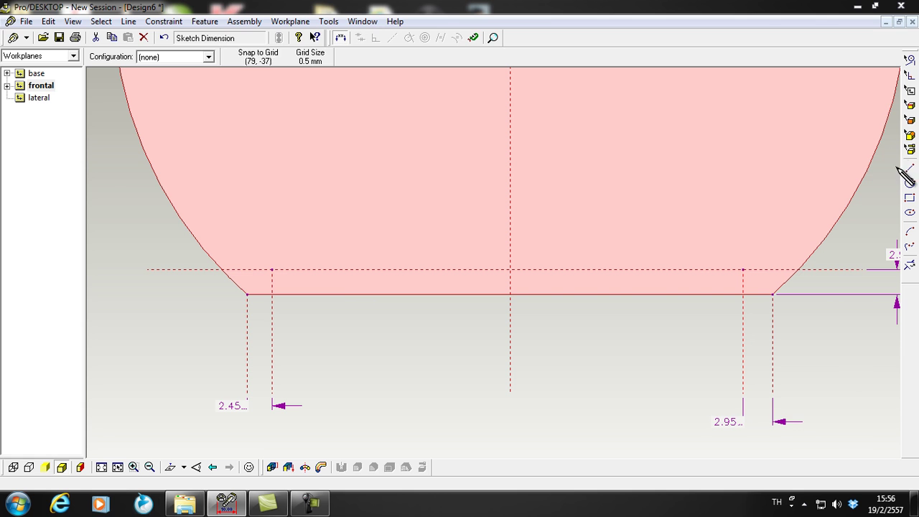
click(910, 75)
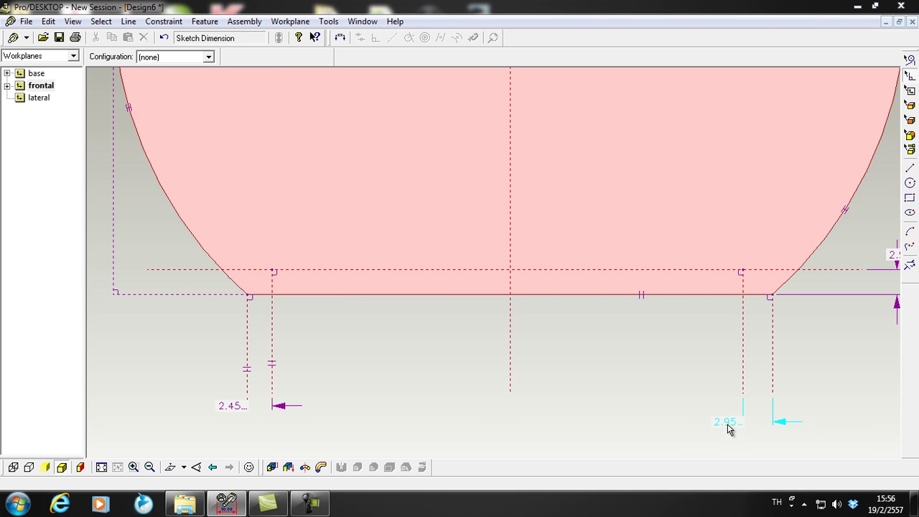
double_click(727, 428)
text(2.5)
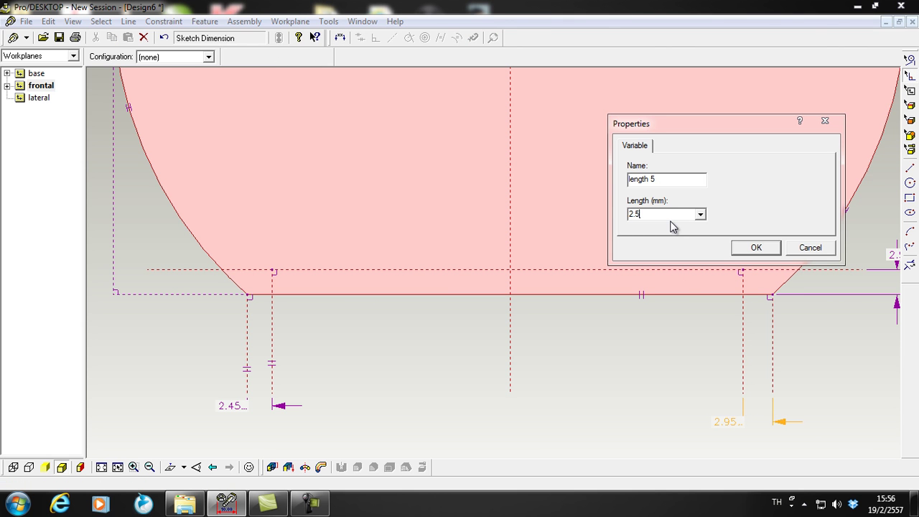
key(Return)
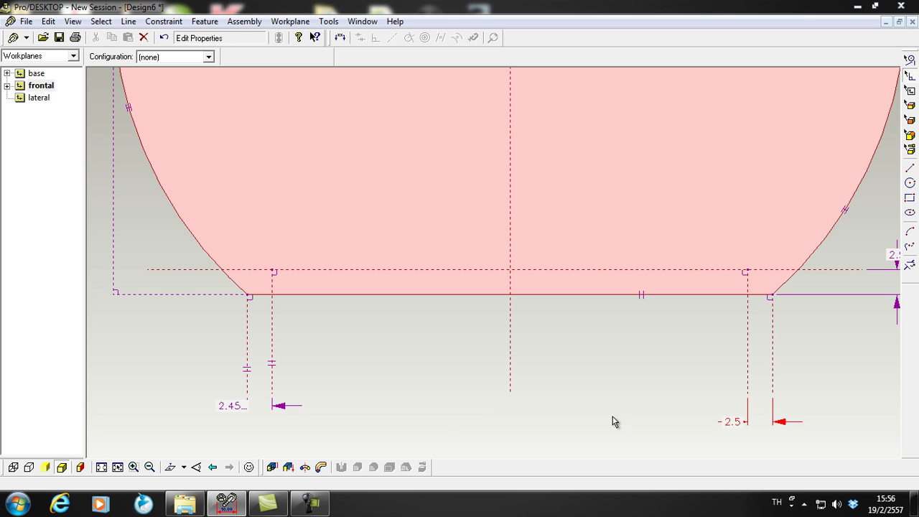
double_click(237, 407)
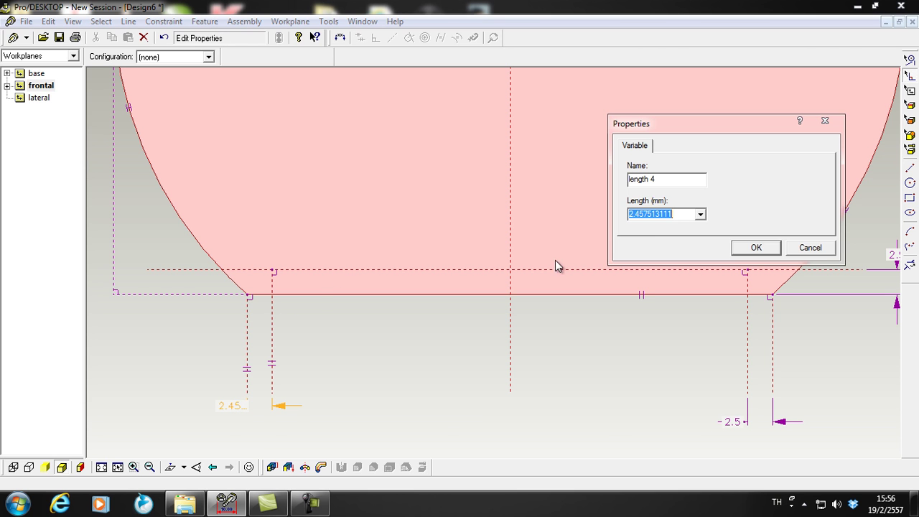
text(2.5)
key(Return)
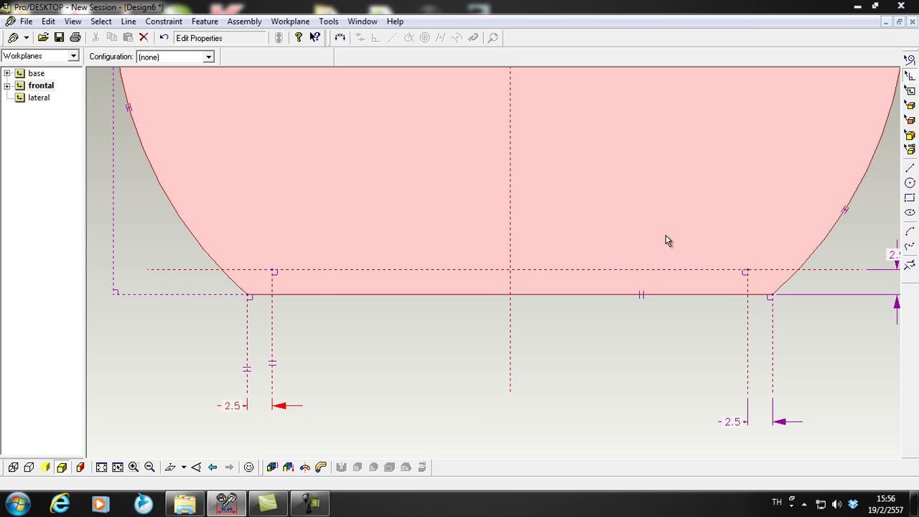
Draw an ellipse about 48 x 5 mm centred where the profile's lower edge crosses the vertical centreline, reaching the inner construction lines.
scroll(608, 360, down, 1)
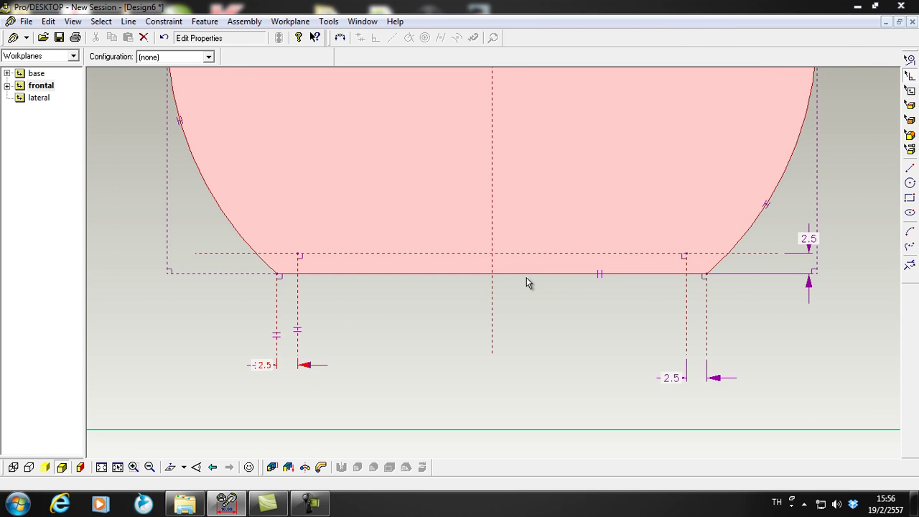
scroll(573, 331, up, 1)
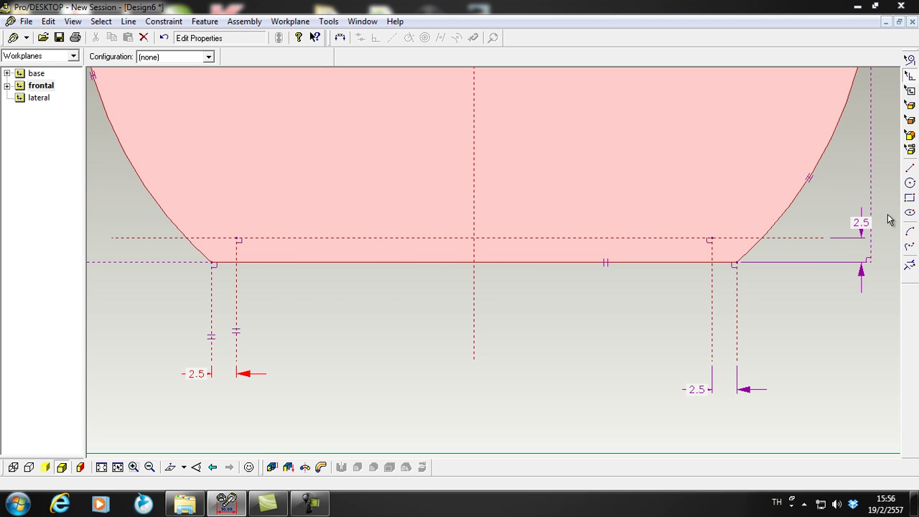
click(910, 212)
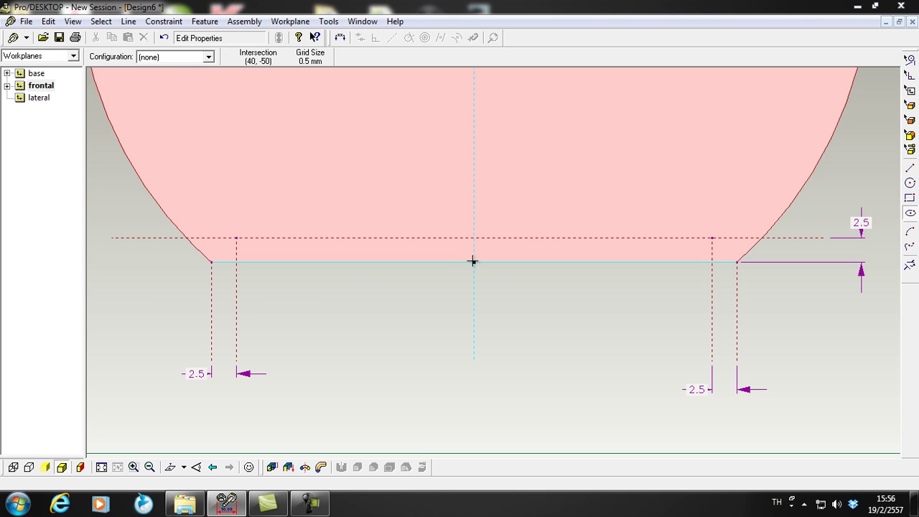
drag(473, 262, 644, 281)
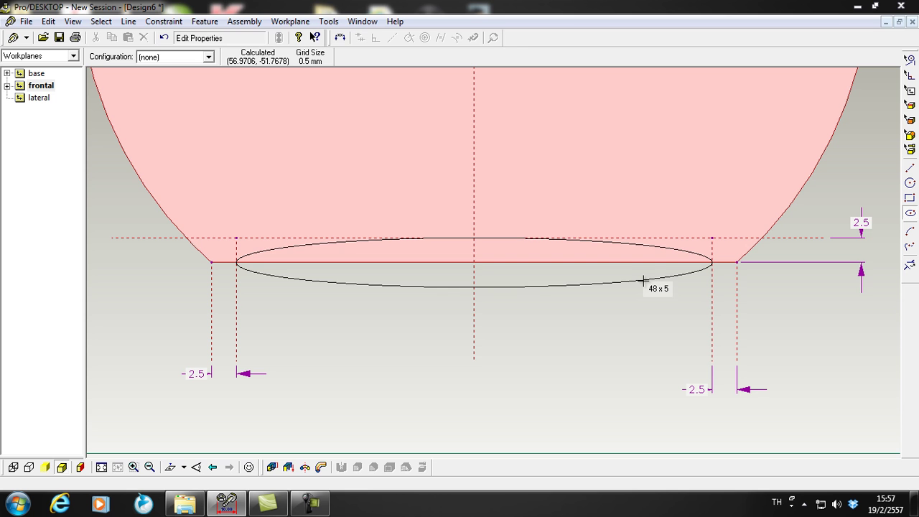
drag(643, 281, 645, 280)
Adjust the ellipse's right end so it meets the inner right vertical construction line on the profile's lower edge.
scroll(726, 263, down, 2)
scroll(726, 265, up, 5)
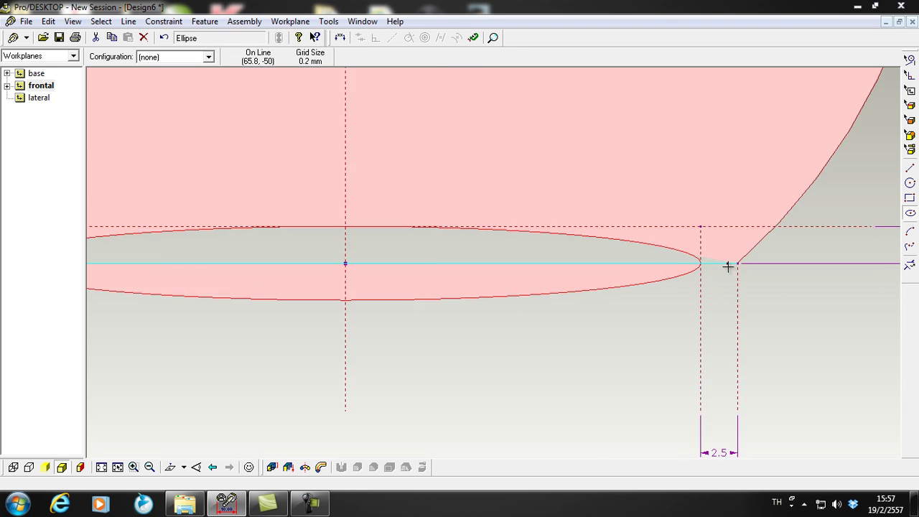
scroll(675, 279, up, 3)
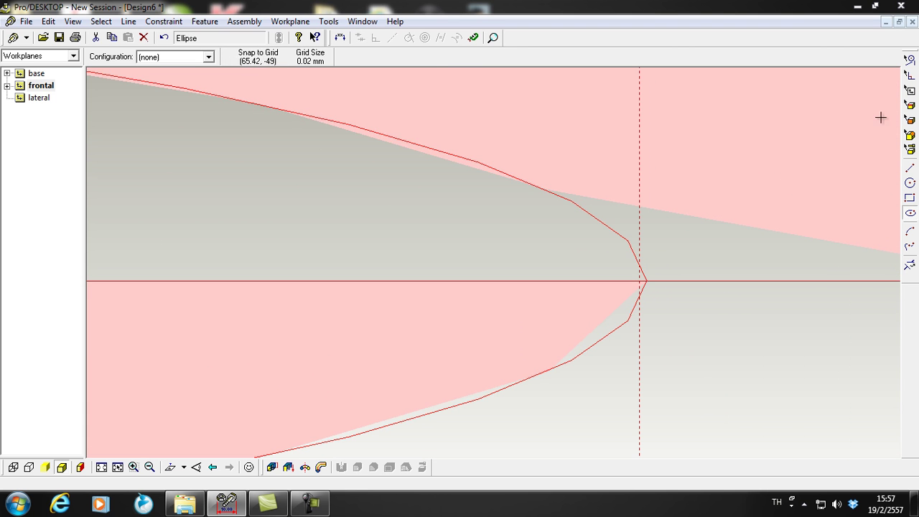
click(909, 61)
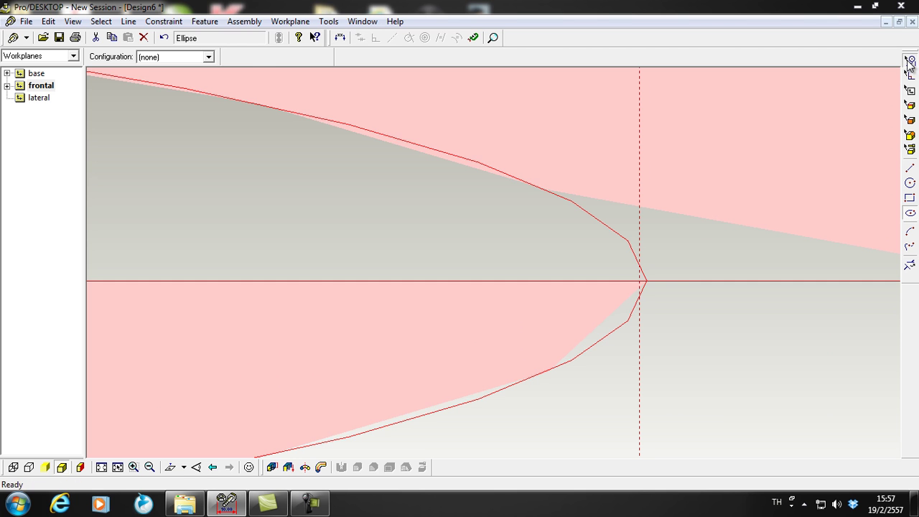
drag(646, 283, 649, 285)
scroll(649, 282, down, 5)
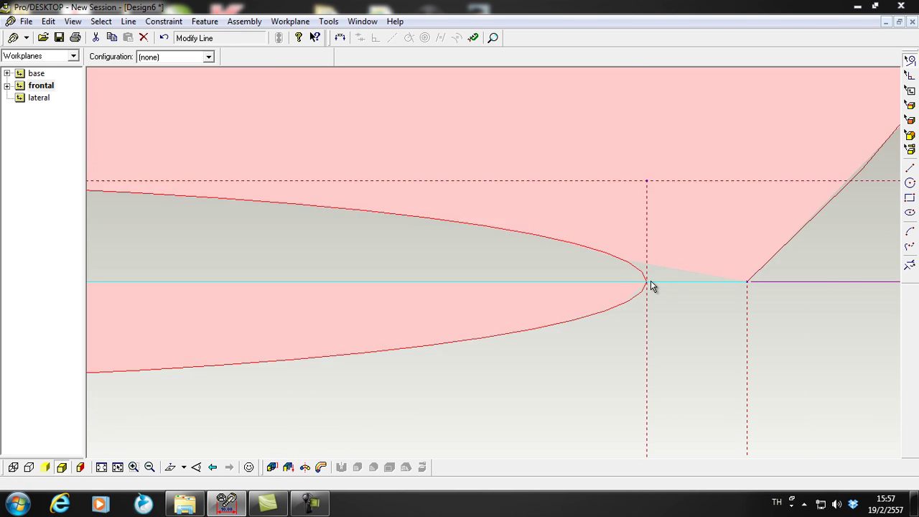
scroll(650, 280, down, 2)
scroll(322, 260, up, 8)
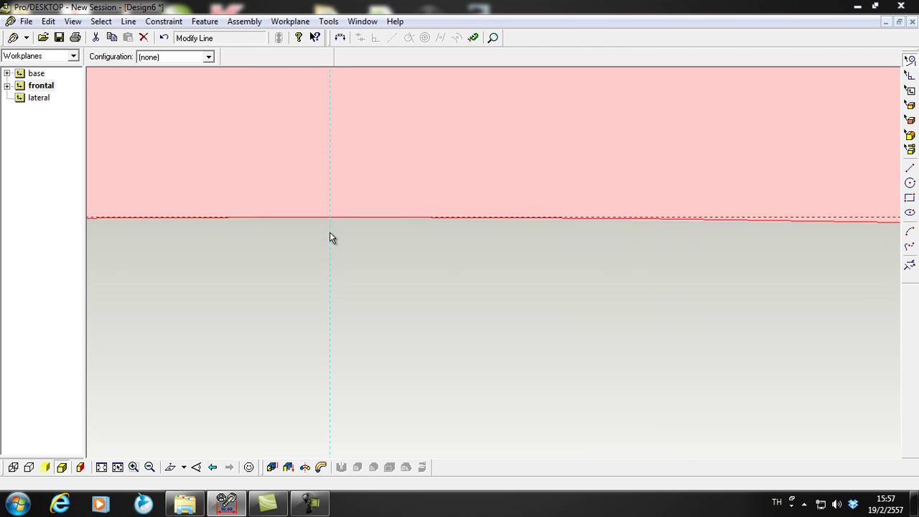
scroll(369, 273, down, 8)
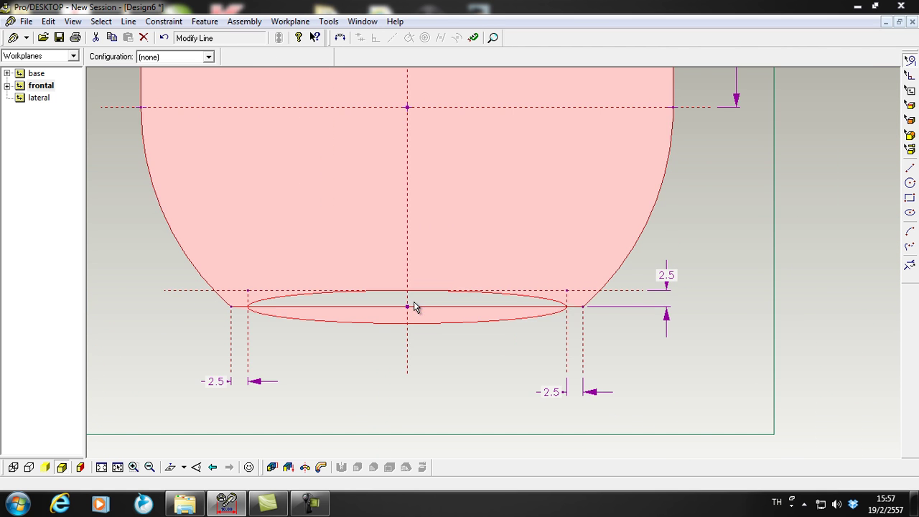
Trim away the ellipse's lower half and the part of the profile's lower edge spanning the ellipse.
click(909, 266)
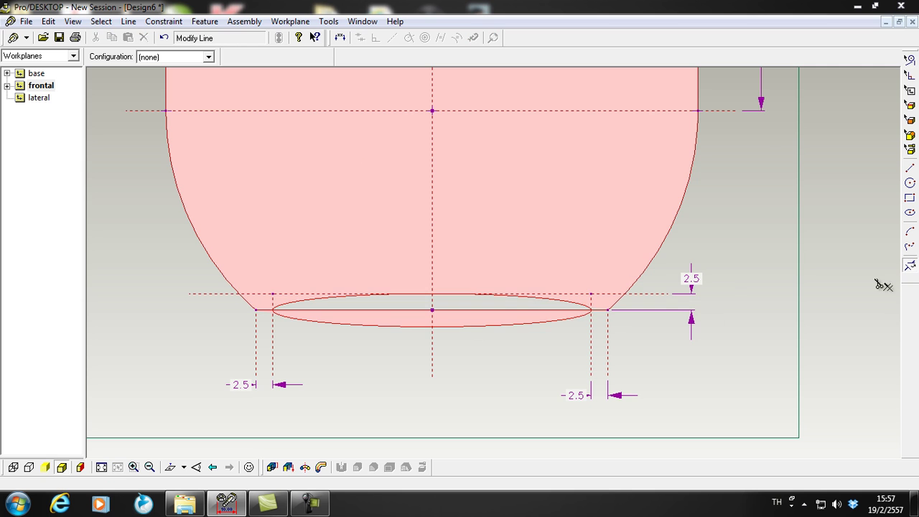
scroll(506, 331, up, 2)
scroll(507, 331, down, 1)
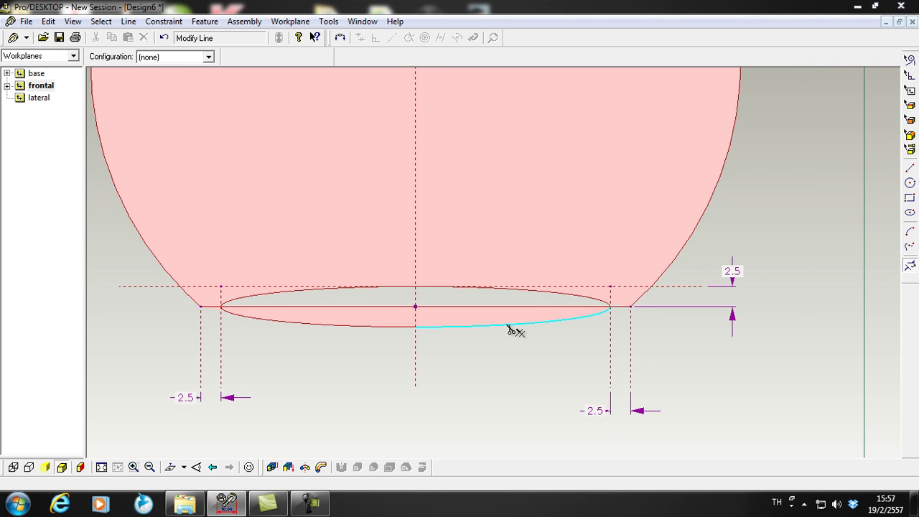
click(507, 329)
click(404, 352)
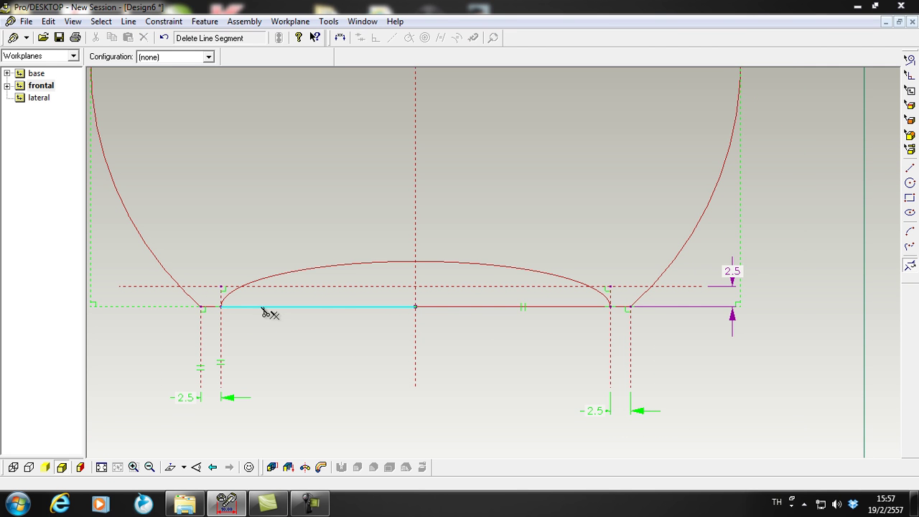
click(459, 310)
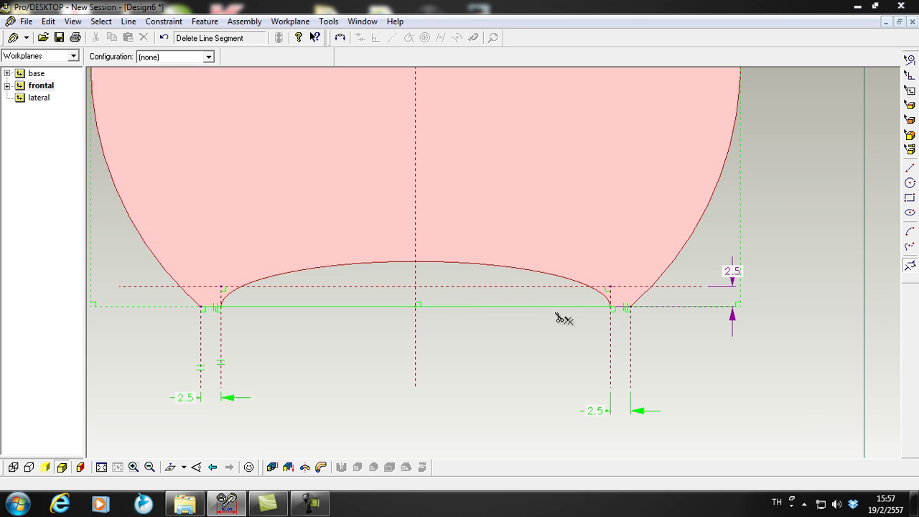
scroll(535, 326, down, 3)
scroll(565, 297, up, 1)
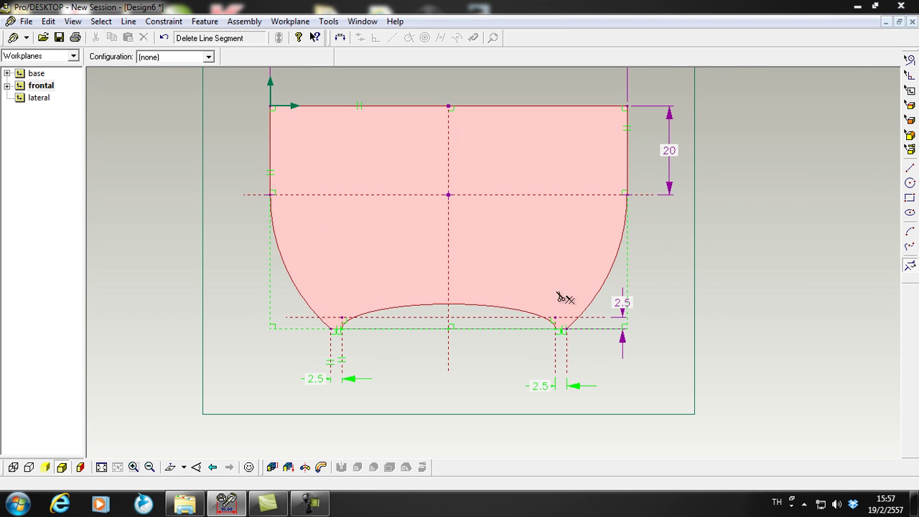
Undo the last segment deletion on the profile's lower edge.
key(ctrl+z)
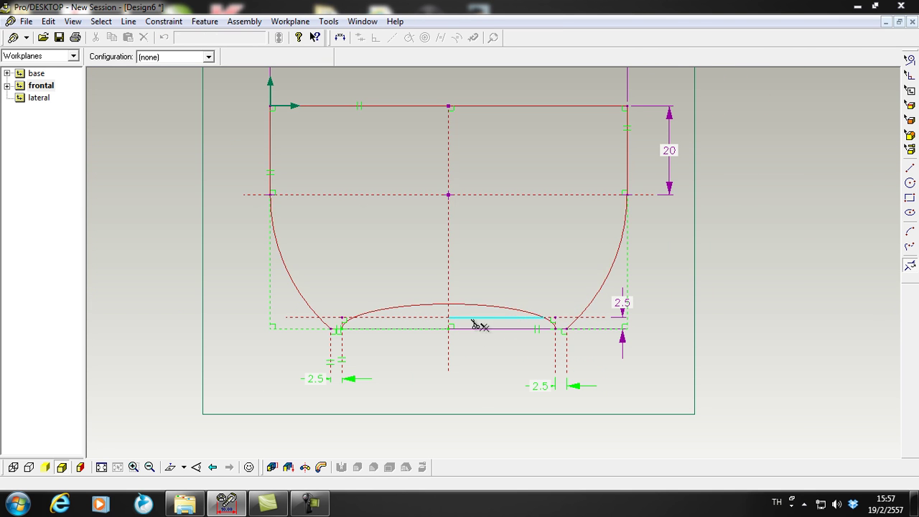
scroll(459, 328, down, 1)
scroll(369, 328, up, 3)
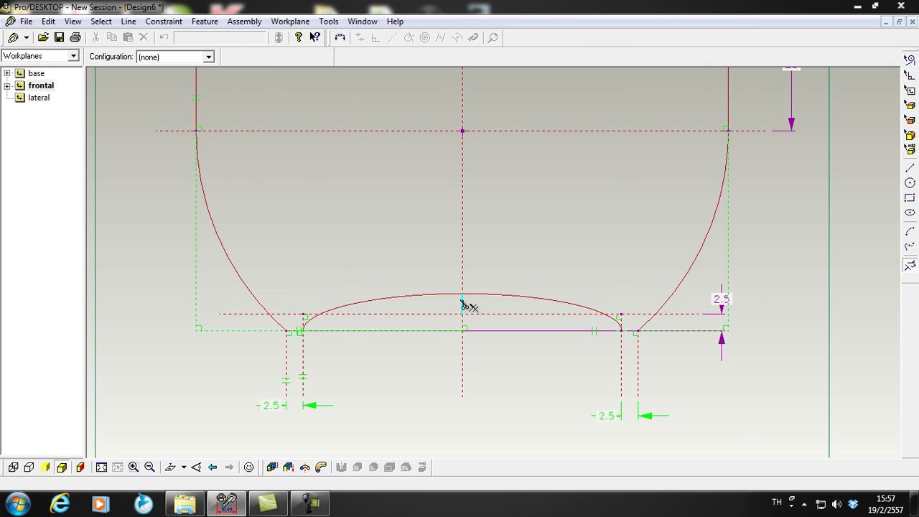
Try to lower the top of the base arc toward the horizontal construction line by reshaping it on the centreline.
click(462, 303)
click(909, 60)
mouse_move(468, 297)
mouse_down()
mouse_move(480, 301)
mouse_move(462, 308)
mouse_up()
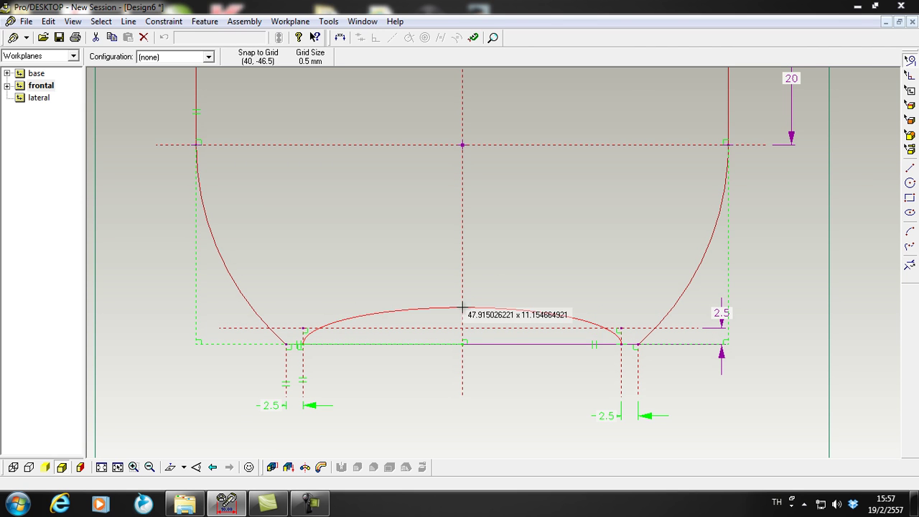
scroll(486, 318, down, 2)
scroll(476, 337, up, 3)
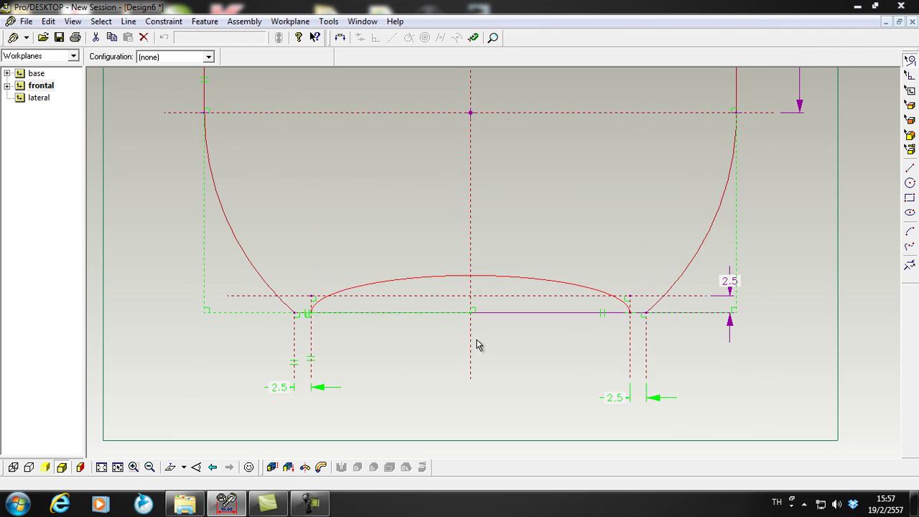
click(476, 204)
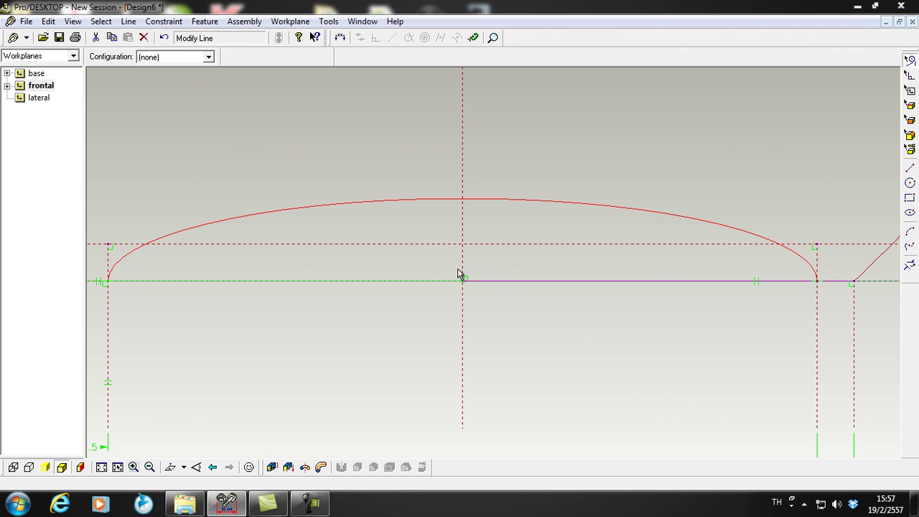
scroll(499, 266, down, 2)
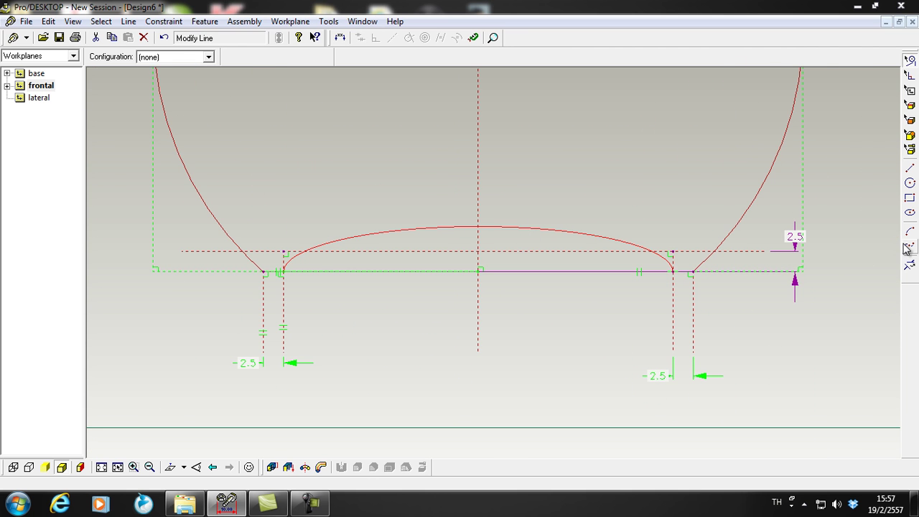
Delete the overly tall base arc together with its leftover pieces at both inner vertical construction lines.
click(600, 237)
click(467, 232)
scroll(668, 265, up, 3)
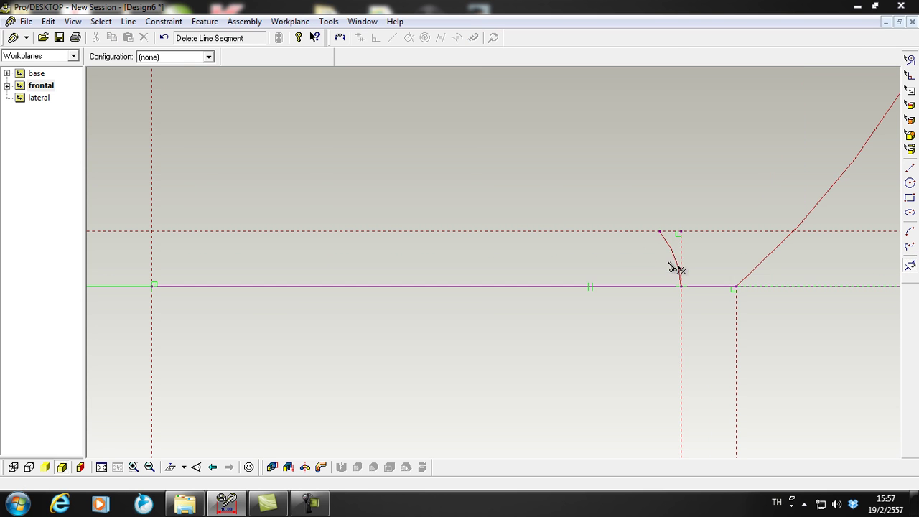
scroll(680, 252, down, 2)
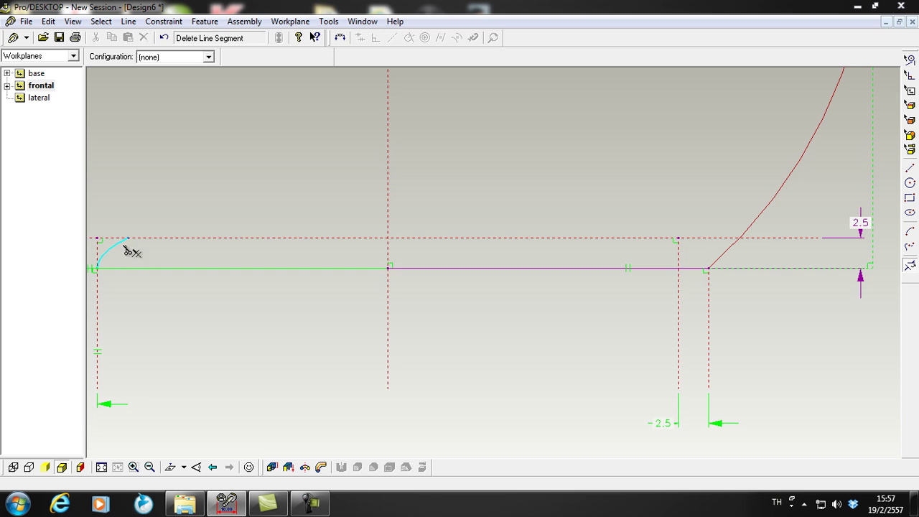
scroll(338, 289, down, 2)
scroll(237, 266, up, 1)
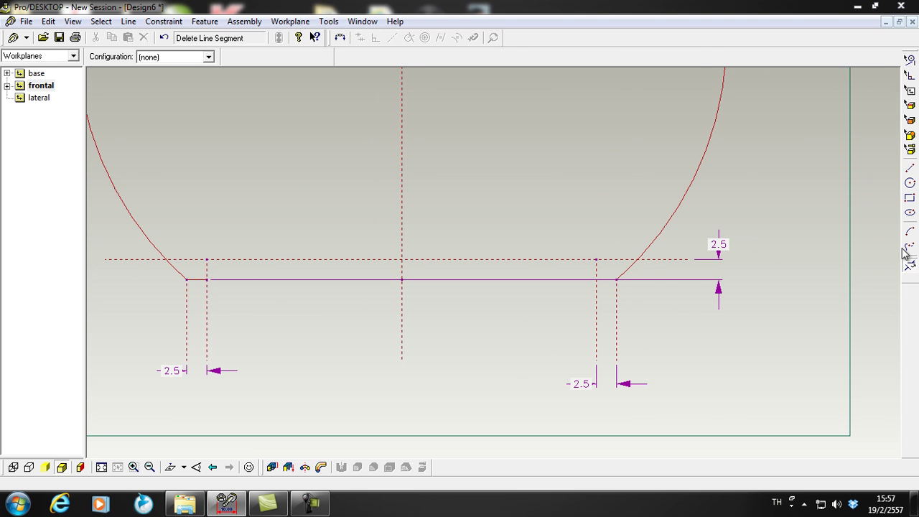
Draw an ellipse centred on the profile's lower edge, reaching the inner vertical and horizontal construction lines, and trim away its lower half.
click(910, 212)
mouse_move(541, 284)
mouse_down()
mouse_move(585, 285)
mouse_move(590, 273)
mouse_move(552, 300)
mouse_move(540, 294)
mouse_up()
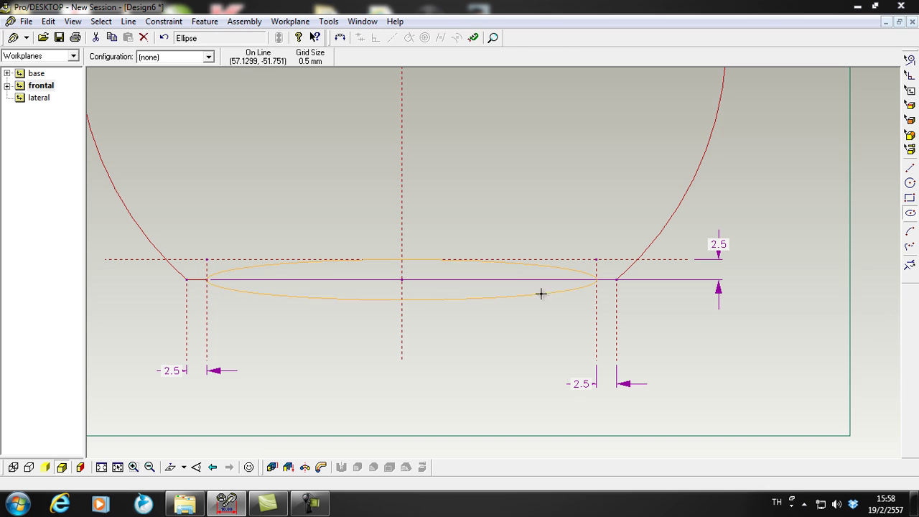
click(910, 265)
click(554, 300)
click(340, 305)
Trim the tiny leftover segments at the right and left ends of the base arc.
scroll(610, 283, up, 4)
scroll(571, 285, up, 3)
scroll(558, 279, up, 3)
click(554, 243)
scroll(567, 255, down, 4)
scroll(590, 281, down, 5)
scroll(334, 273, up, 5)
scroll(343, 260, up, 3)
click(307, 221)
scroll(318, 225, down, 4)
scroll(423, 282, down, 3)
scroll(529, 283, up, 4)
scroll(495, 267, up, 4)
scroll(427, 264, down, 4)
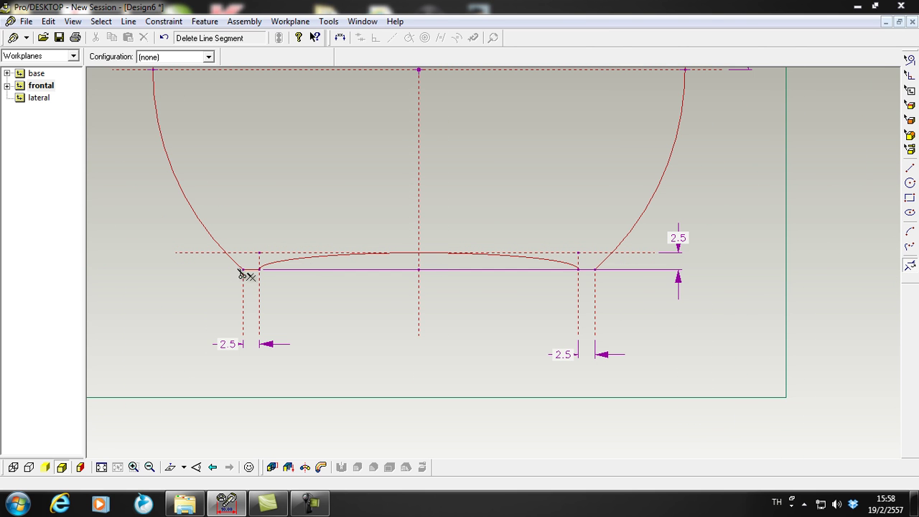
Examine the whole profile and both ends of the base arc for gaps or overlapping segments.
scroll(367, 287, down, 3)
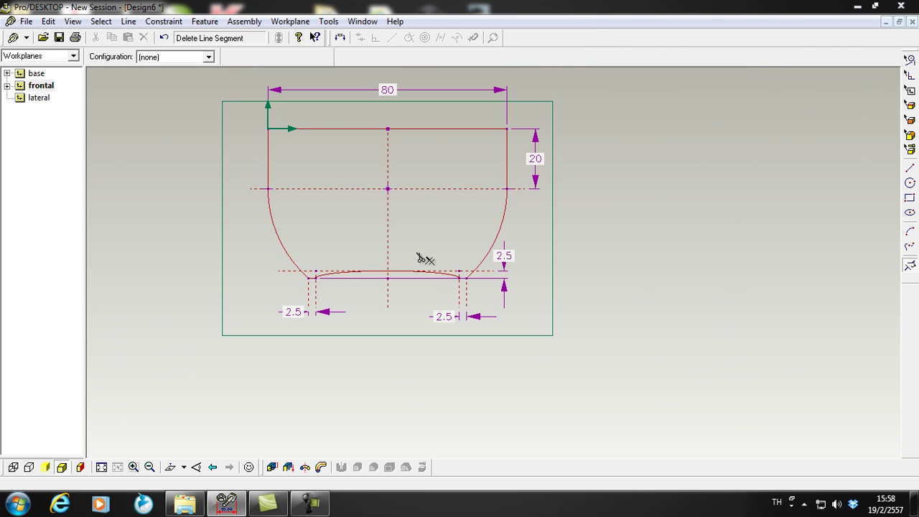
click(279, 196)
scroll(311, 212, up, 3)
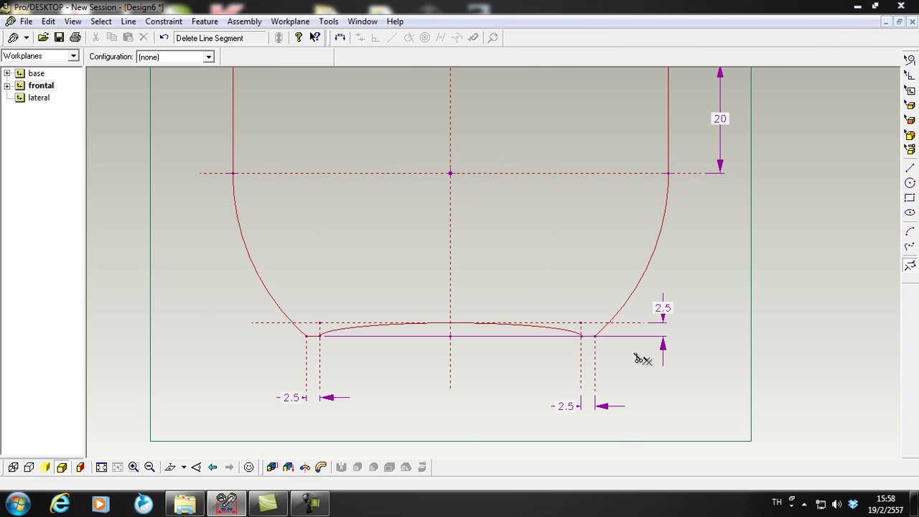
scroll(550, 353, up, 3)
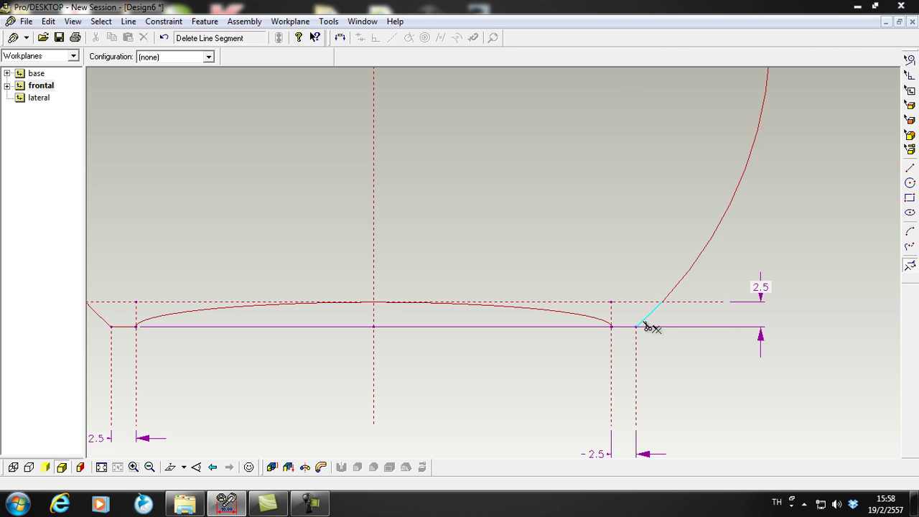
scroll(650, 326, up, 1)
scroll(242, 318, down, 4)
scroll(187, 324, up, 4)
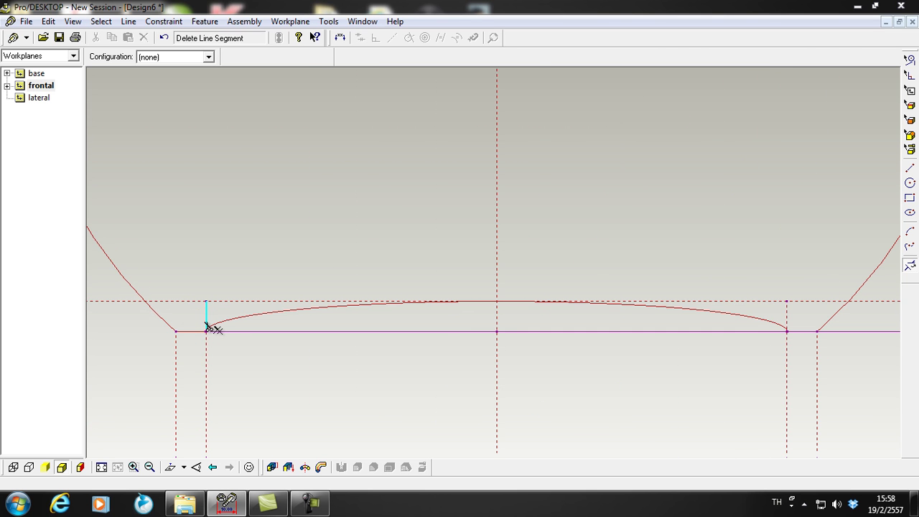
scroll(211, 338, up, 3)
scroll(237, 312, down, 6)
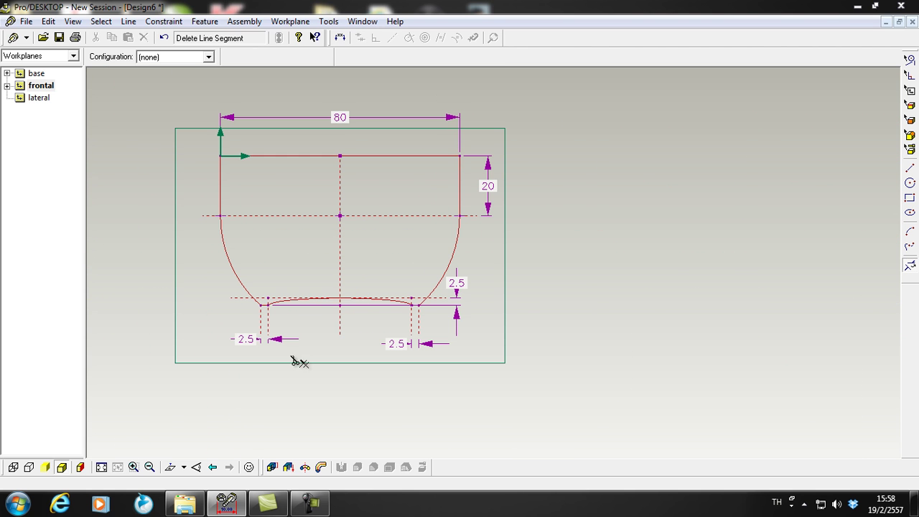
Check the sketch's validity with Extrude Profile, inspect the flagged area at the right foot, and close the command without extruding.
click(272, 468)
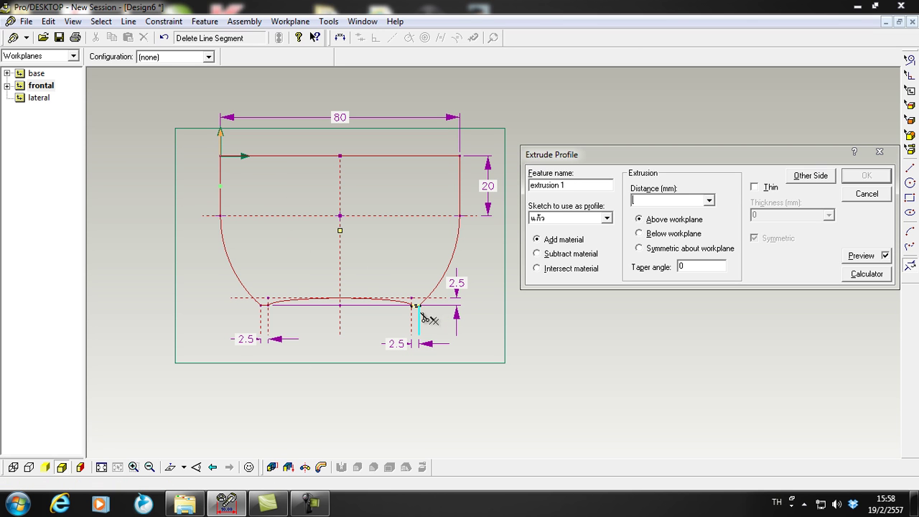
scroll(440, 310, down, 1)
scroll(436, 314, up, 3)
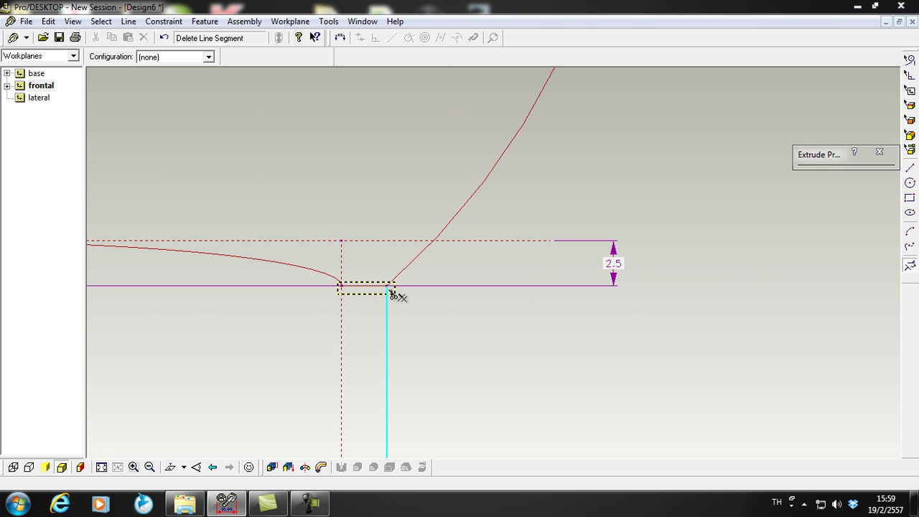
mouse_move(839, 155)
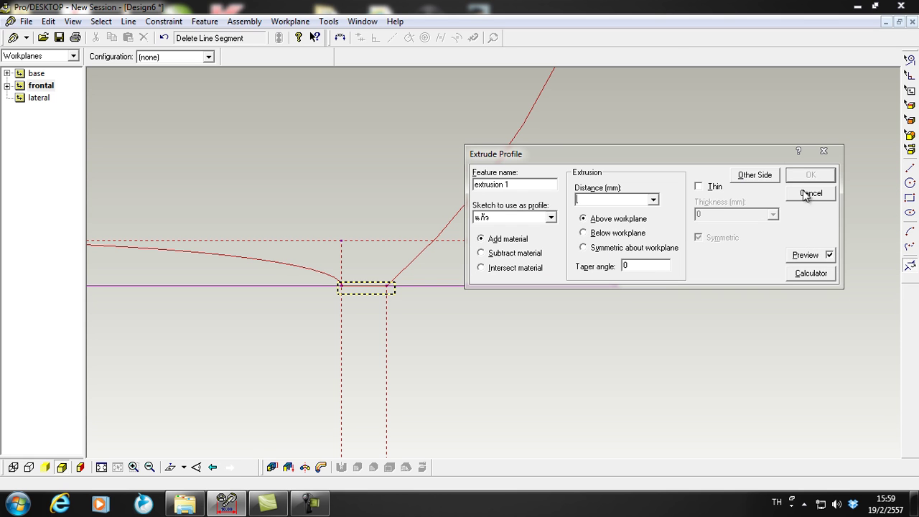
click(810, 194)
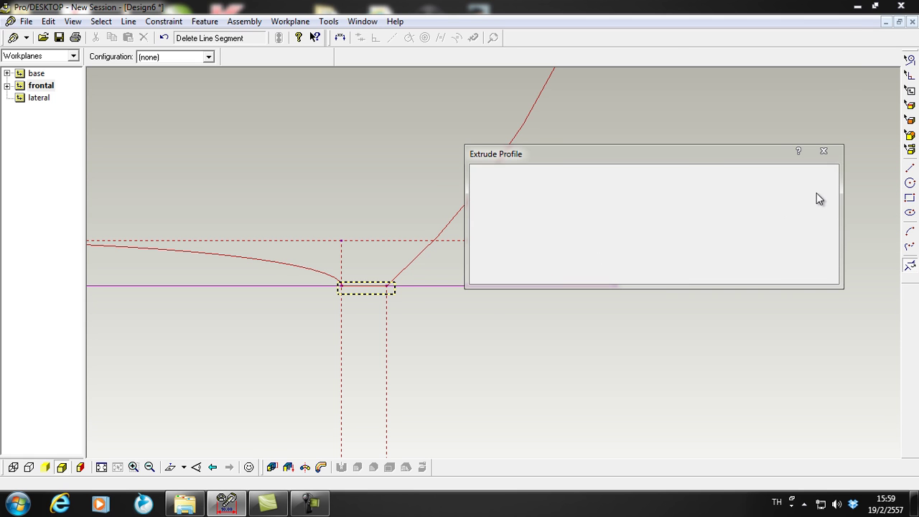
Replace the right foot's bottom segment with a new straight line from the base arc's end to the side curve's end.
scroll(371, 301, up, 3)
click(361, 279)
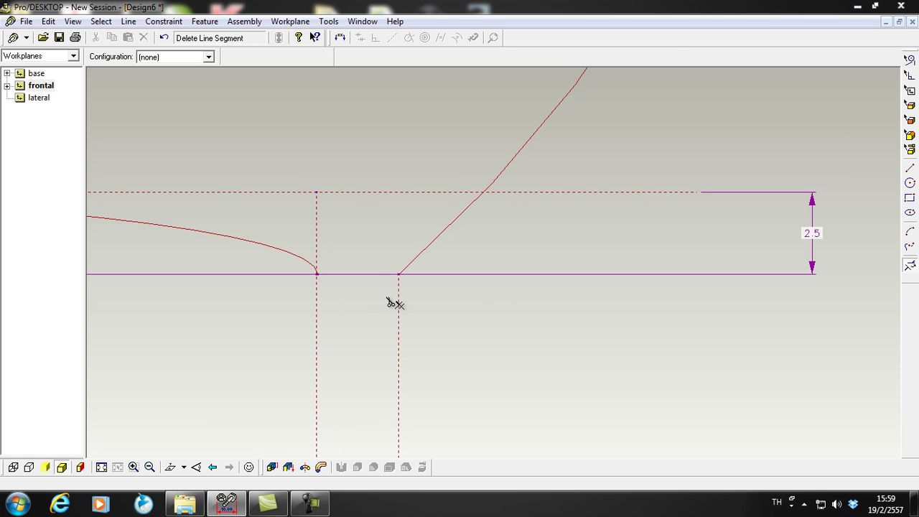
click(908, 168)
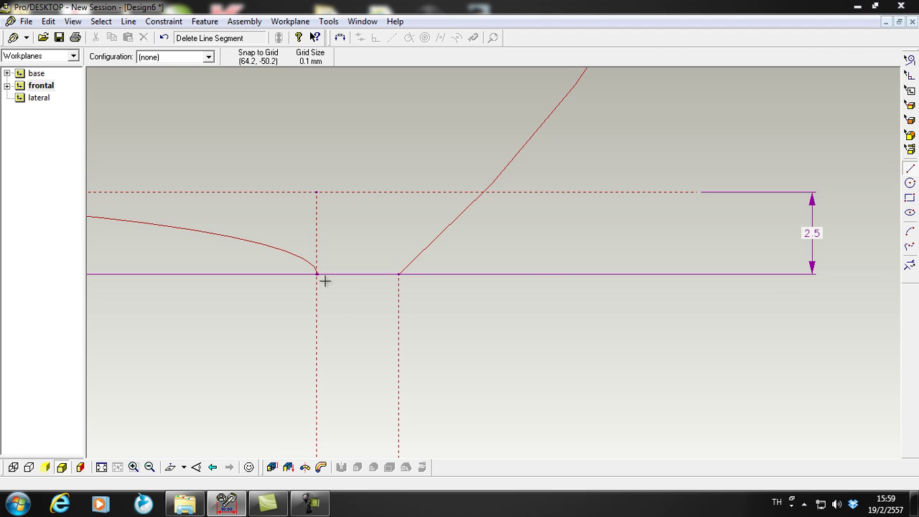
drag(318, 275, 399, 274)
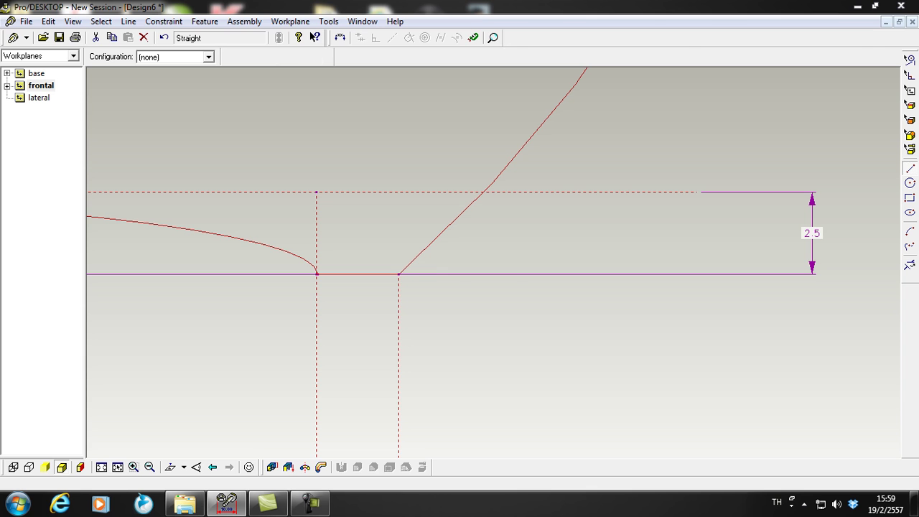
Trim the tiny excess line pieces around both ends of the right foot's bottom segment.
click(909, 265)
click(316, 274)
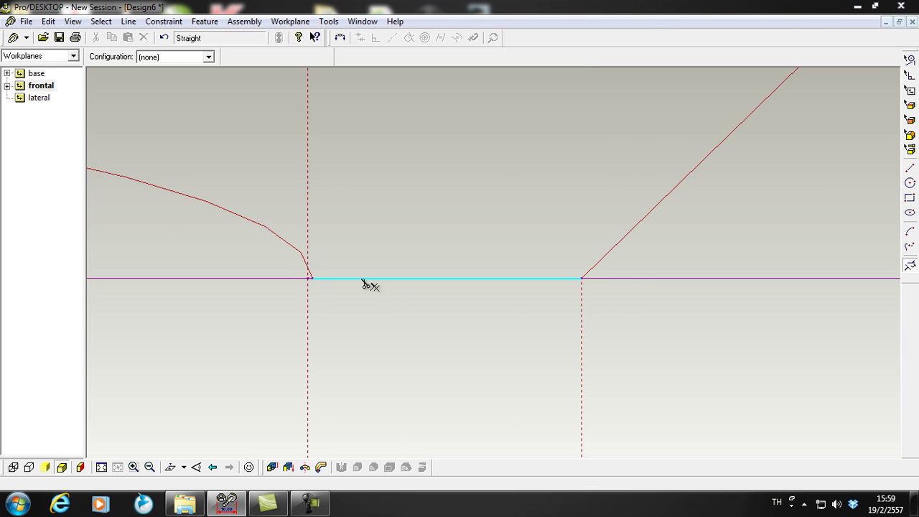
click(309, 287)
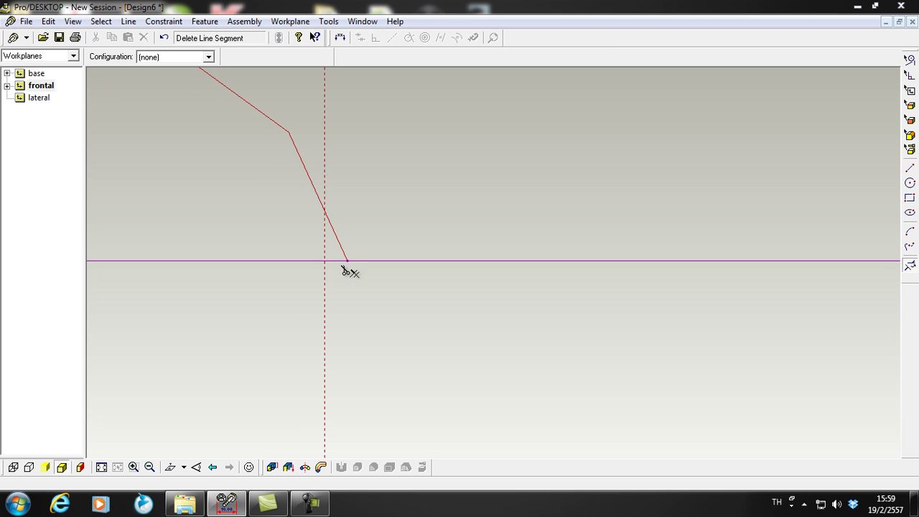
click(339, 277)
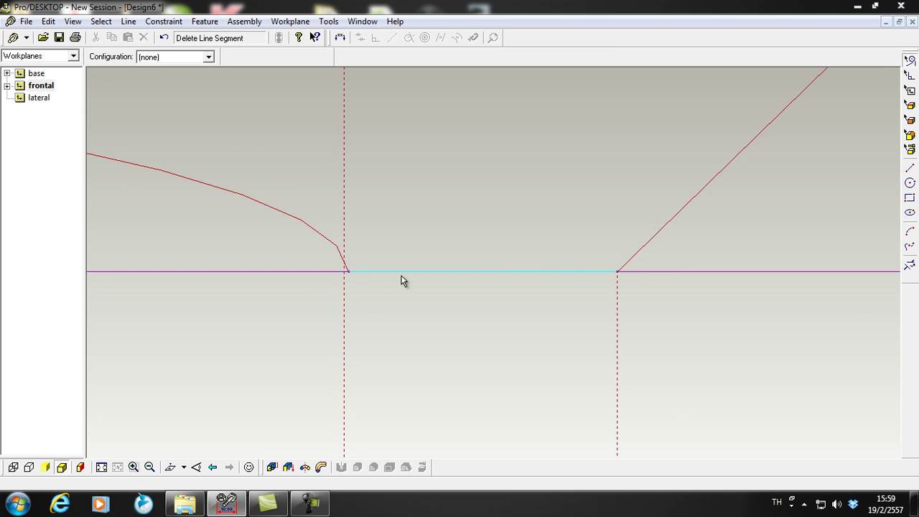
click(910, 266)
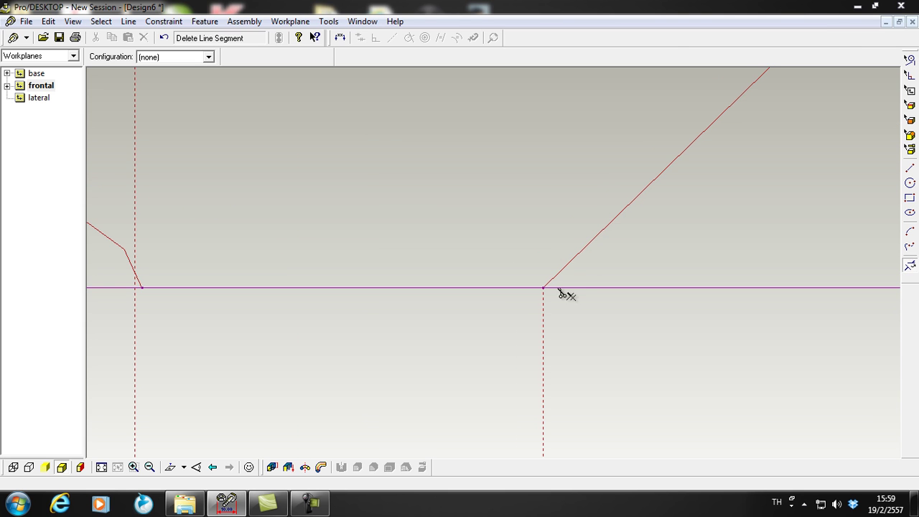
click(527, 291)
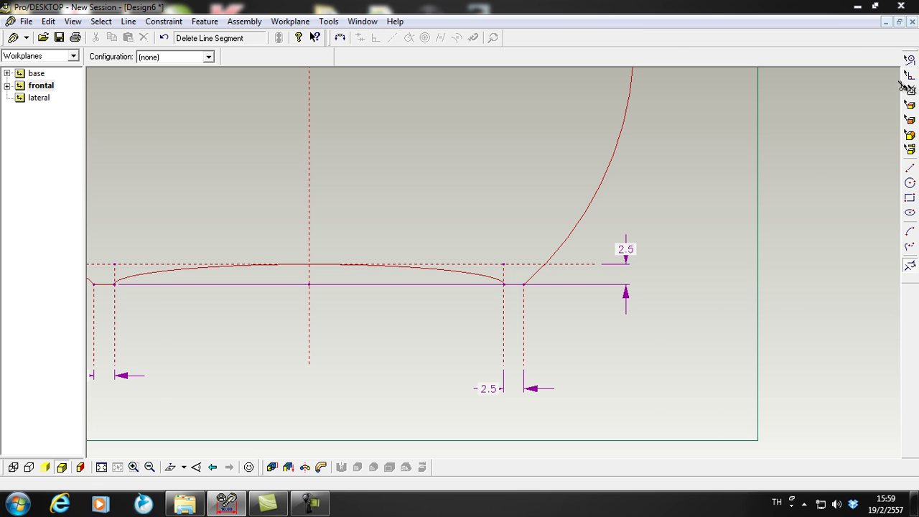
Delete the vertical 2.5 mm dimension between the horizontal construction line and the profile's lower edge.
scroll(613, 305, up, 2)
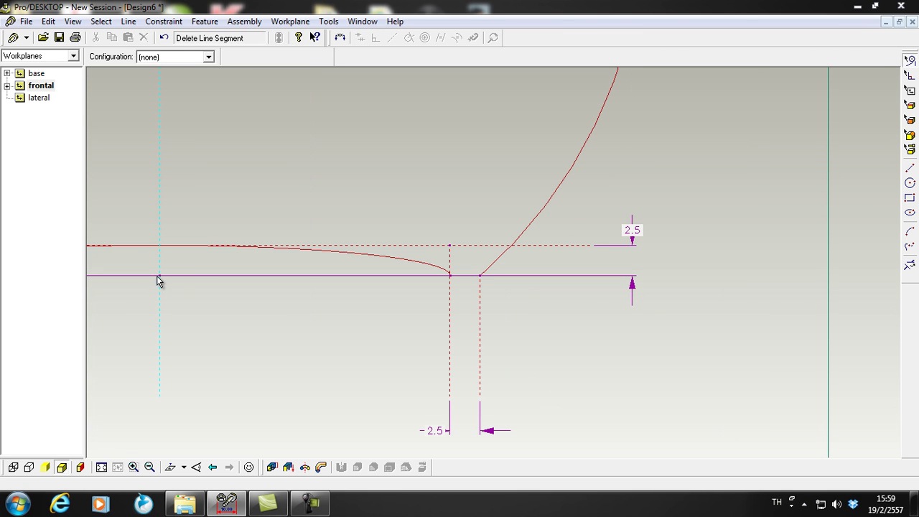
click(910, 59)
click(633, 237)
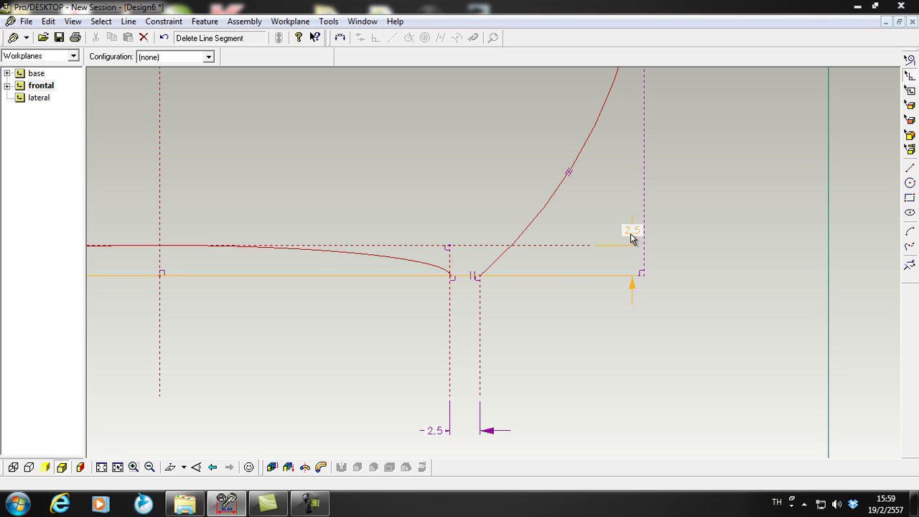
key(Delete)
scroll(526, 242, down, 3)
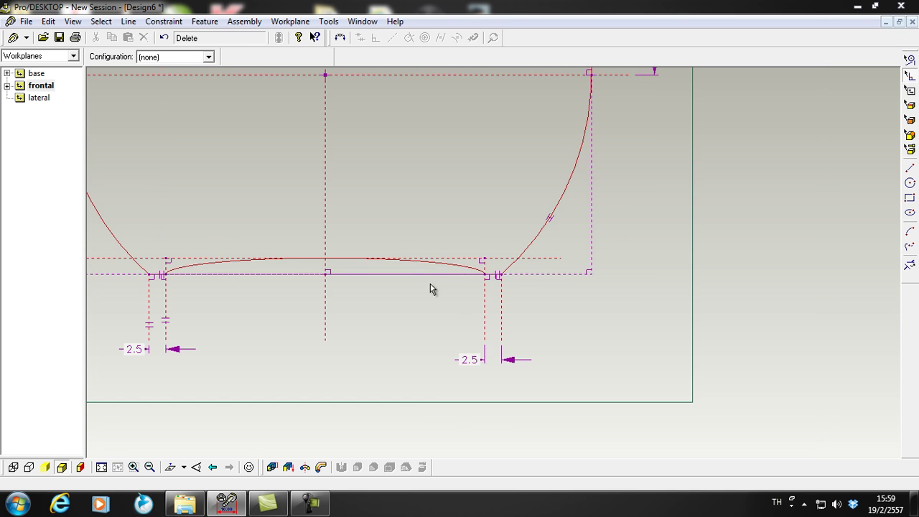
Examine the right foot where its bottom segment meets the base arc and the side curve.
scroll(433, 283, up, 2)
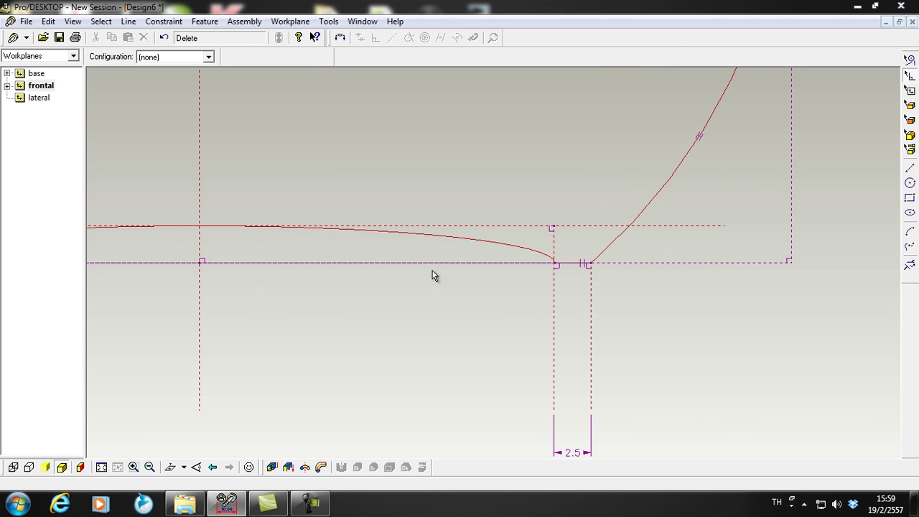
scroll(558, 269, up, 4)
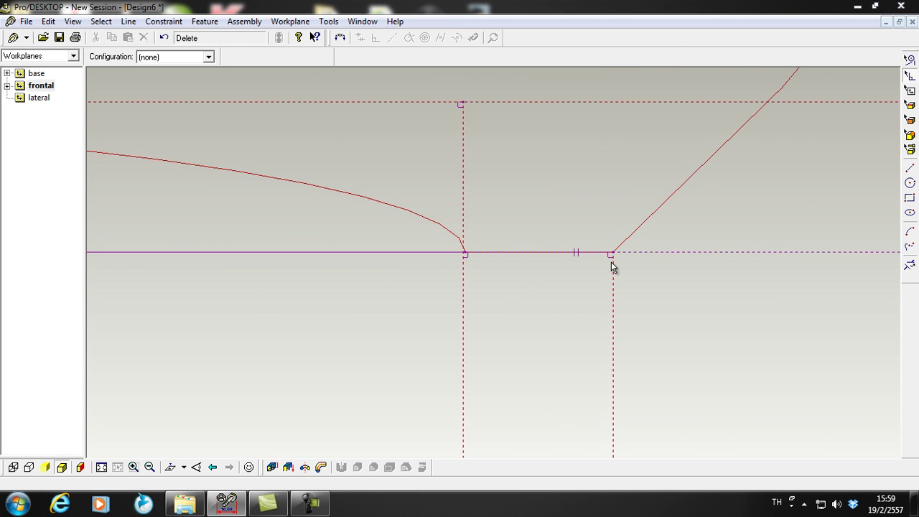
scroll(634, 241, down, 1)
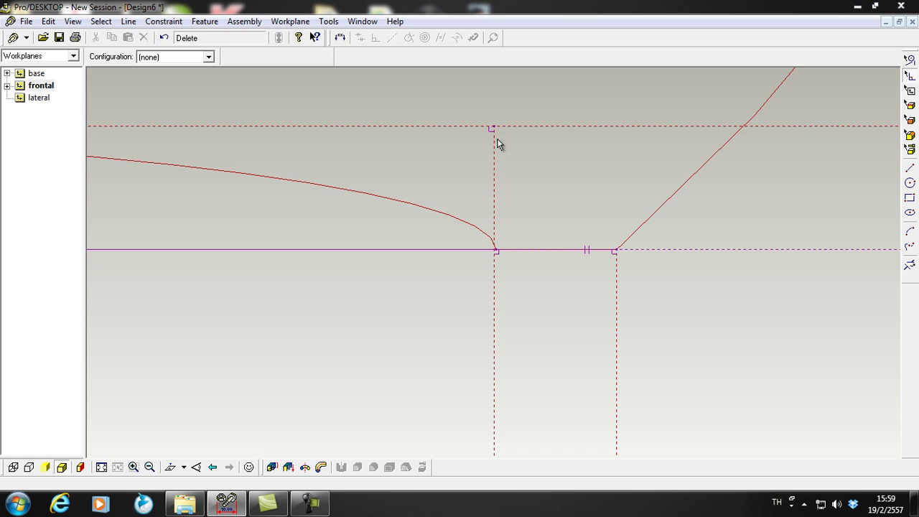
scroll(563, 220, down, 1)
scroll(538, 240, up, 2)
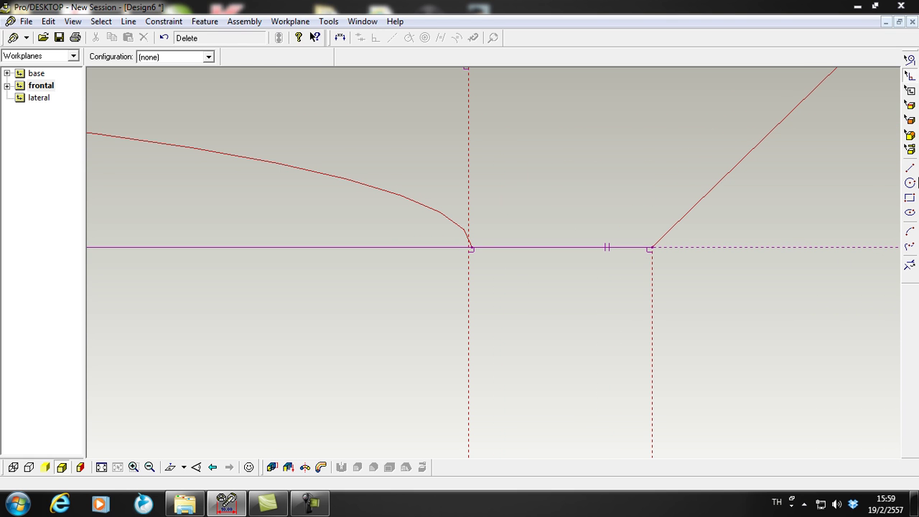
click(909, 168)
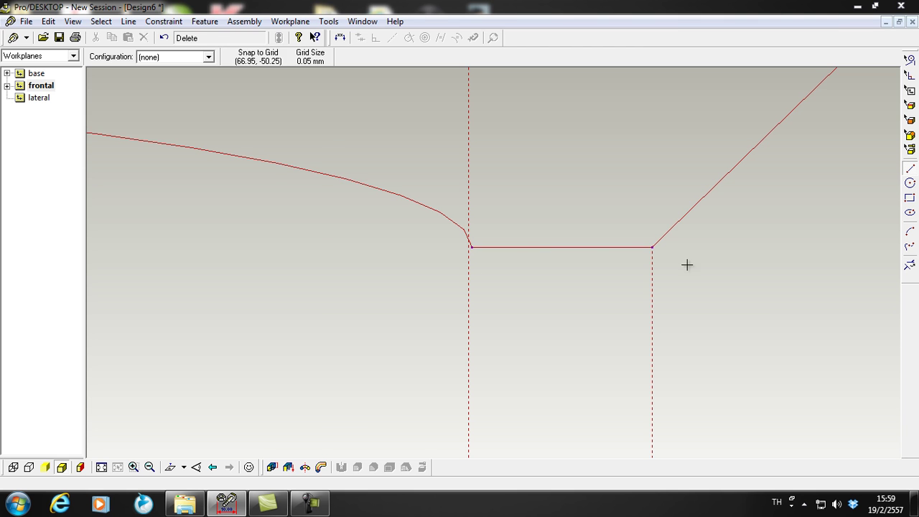
scroll(649, 252, up, 2)
scroll(650, 251, down, 5)
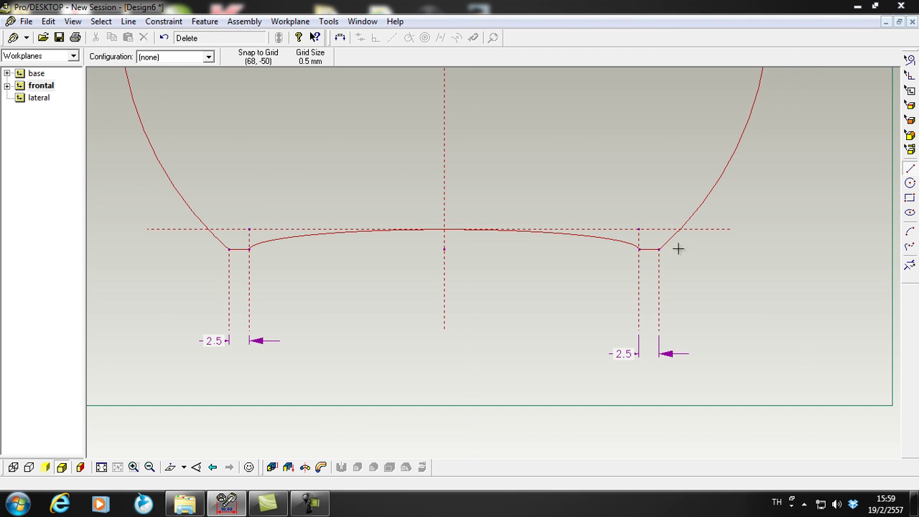
Recheck the sketch with Extrude Profile, close it without extruding, and inspect the flagged base arc around the centreline.
click(271, 467)
drag(598, 166, 598, 334)
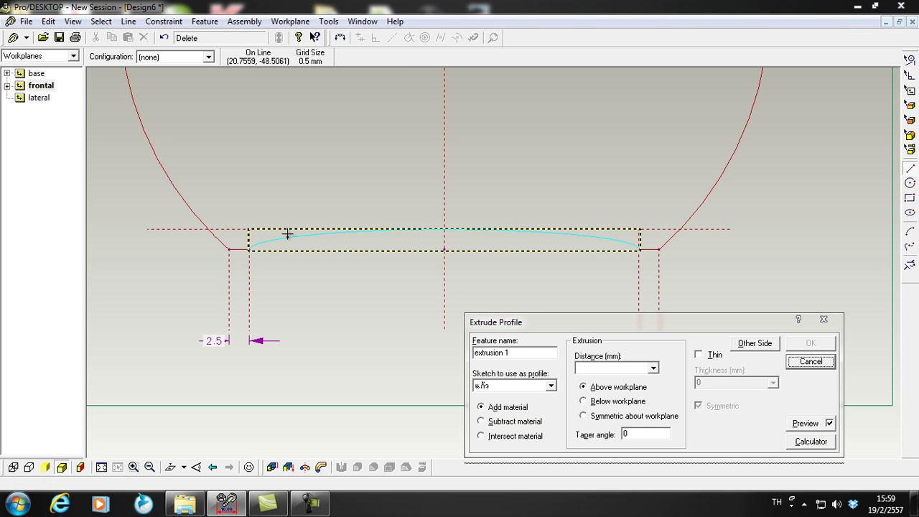
click(810, 361)
click(909, 265)
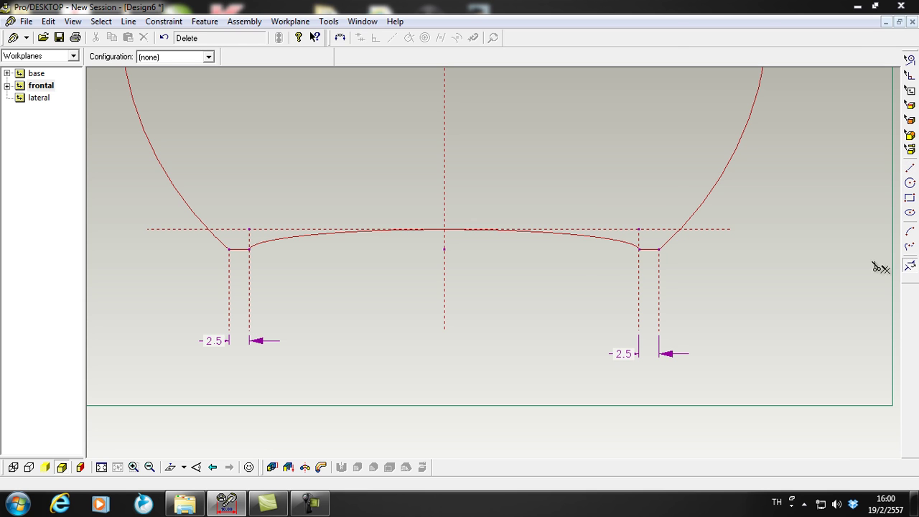
scroll(430, 229, up, 4)
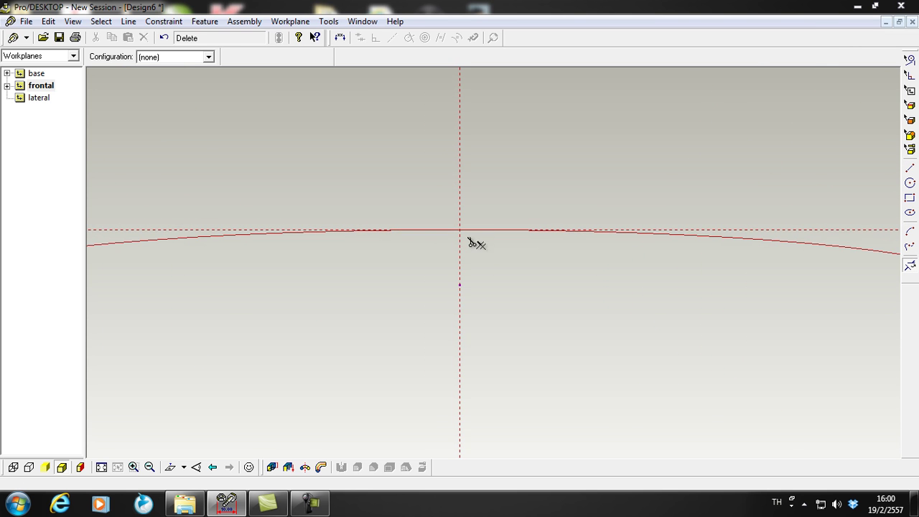
scroll(460, 294, down, 3)
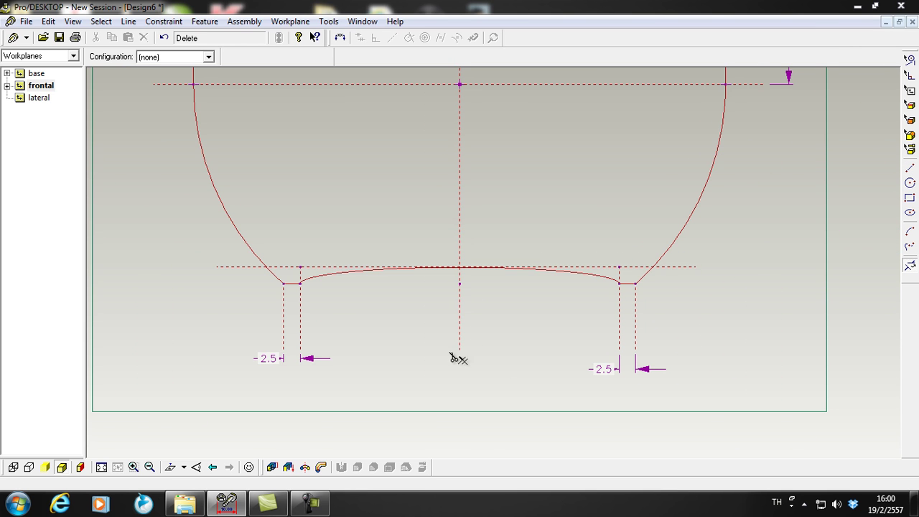
Trim the tiny excess line piece at the inner end of the left foot's bottom segment.
scroll(285, 282, up, 6)
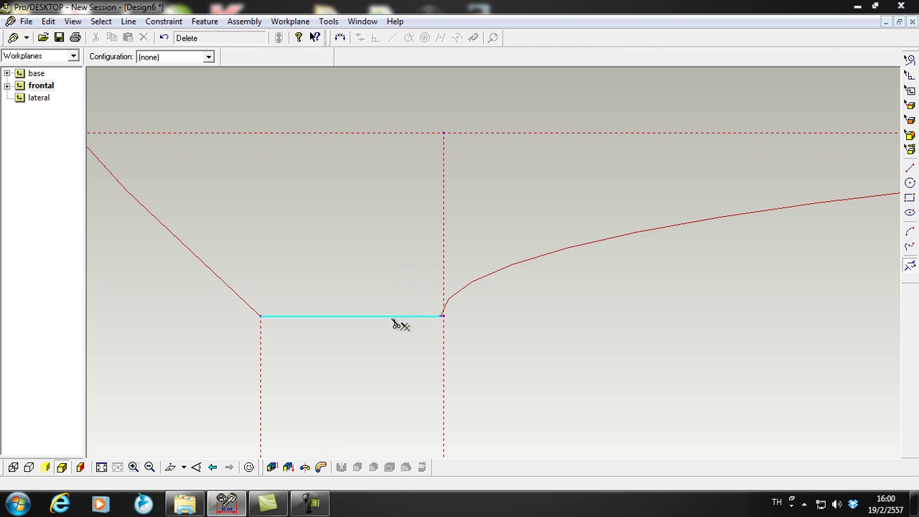
scroll(447, 321, up, 4)
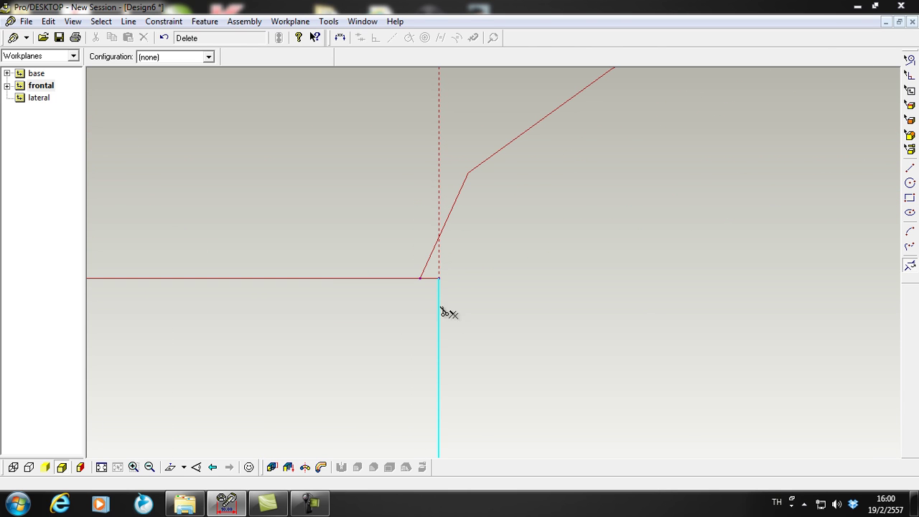
scroll(440, 285, down, 4)
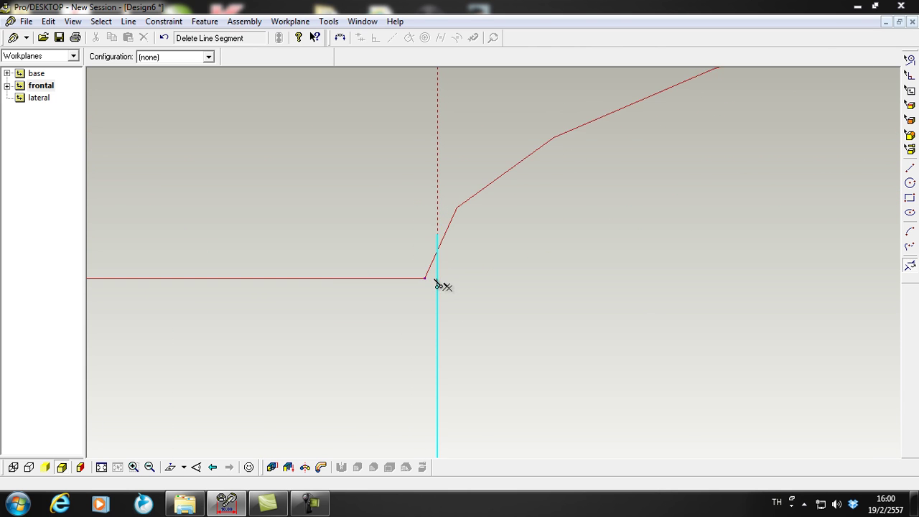
scroll(262, 286, up, 1)
Examine both ends of the right foot's bottom segment, where it meets the base arc and the side curve.
scroll(375, 267, down, 8)
scroll(611, 286, down, 2)
scroll(861, 304, up, 8)
scroll(693, 249, up, 4)
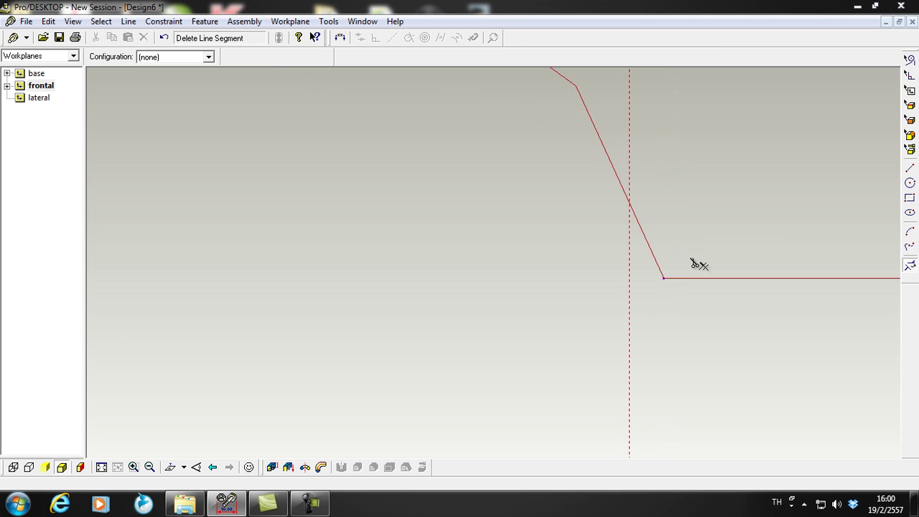
scroll(660, 263, down, 6)
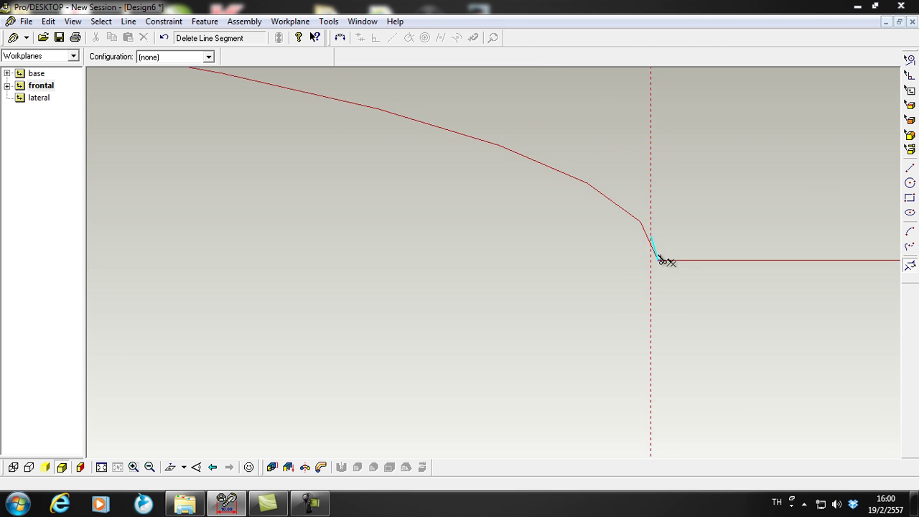
scroll(646, 265, up, 5)
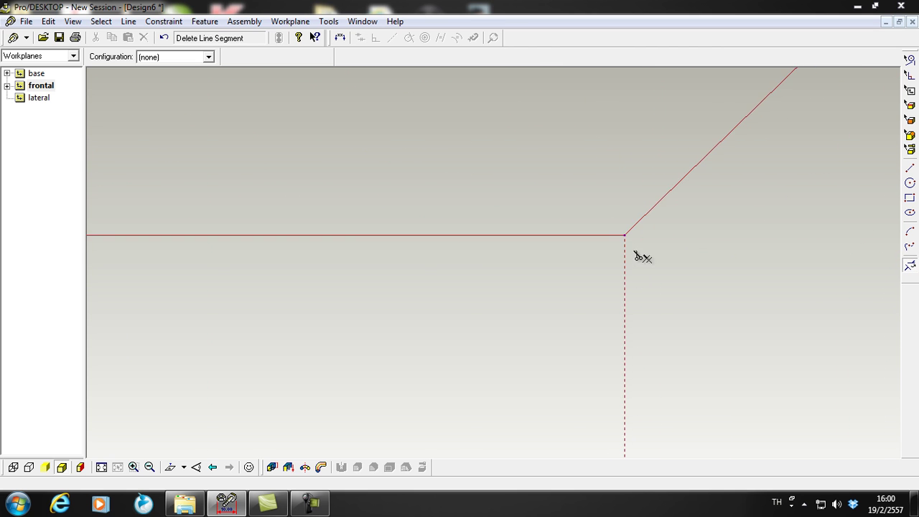
scroll(619, 221, down, 5)
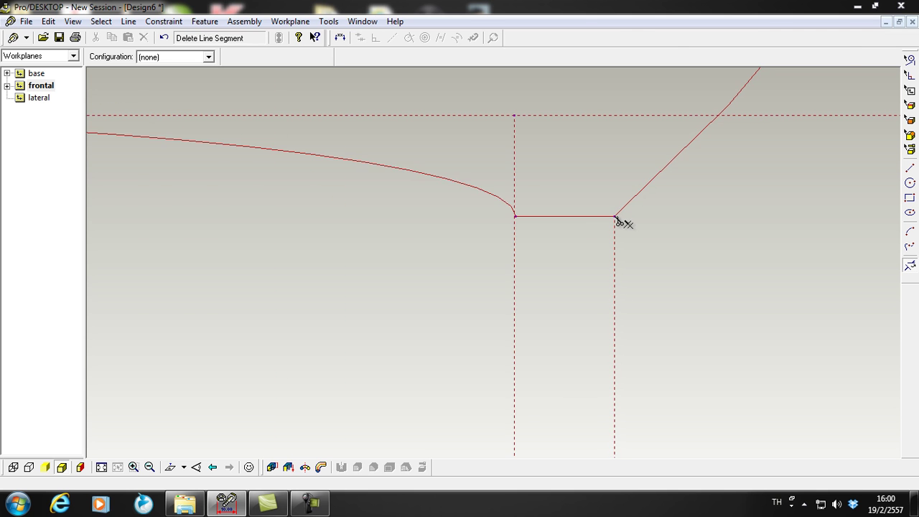
scroll(581, 219, up, 2)
scroll(639, 158, down, 3)
scroll(636, 160, up, 3)
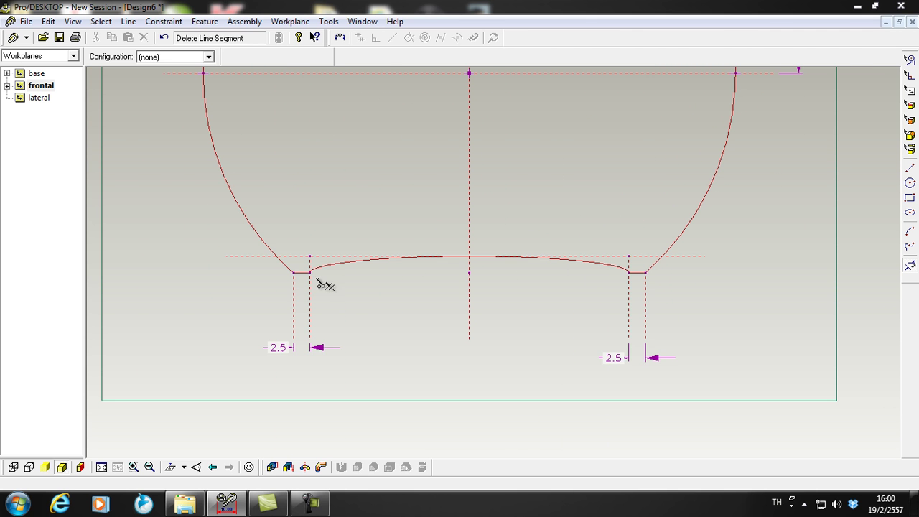
Recheck the sketch with Extrude Profile, close it without extruding, and trim the flagged overlapping line along the right foot's bottom.
click(272, 467)
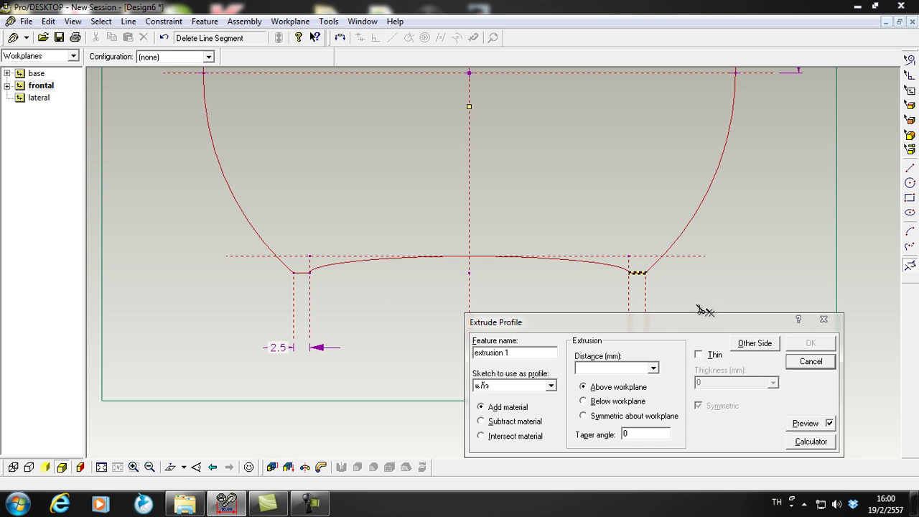
click(811, 362)
scroll(660, 285, up, 4)
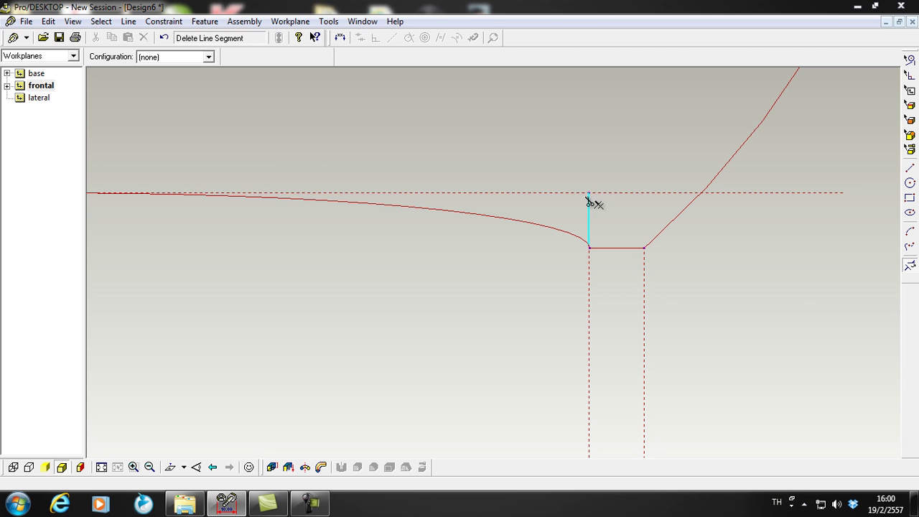
scroll(590, 201, up, 3)
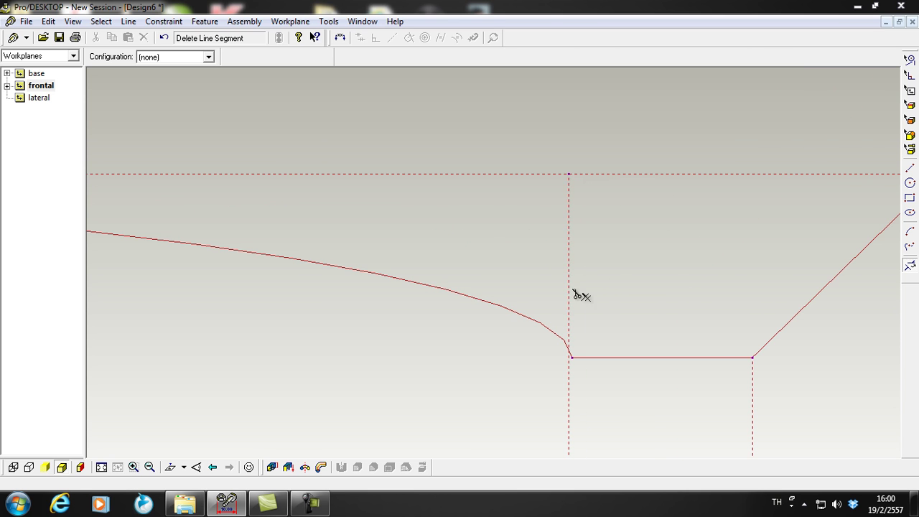
scroll(584, 344, up, 3)
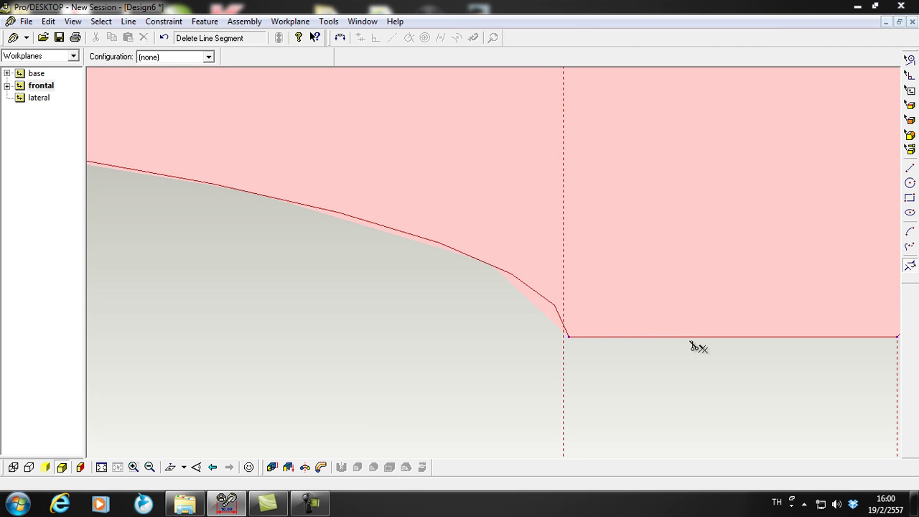
Examine the whole filled glass profile and its base recess between the two feet.
scroll(707, 342, down, 3)
scroll(707, 339, down, 5)
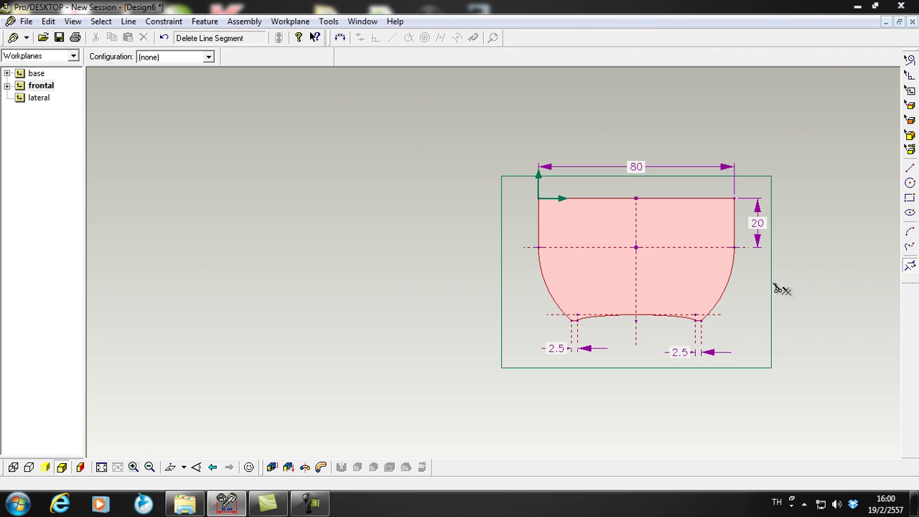
scroll(718, 310, up, 2)
scroll(653, 354, down, 1)
scroll(708, 334, up, 3)
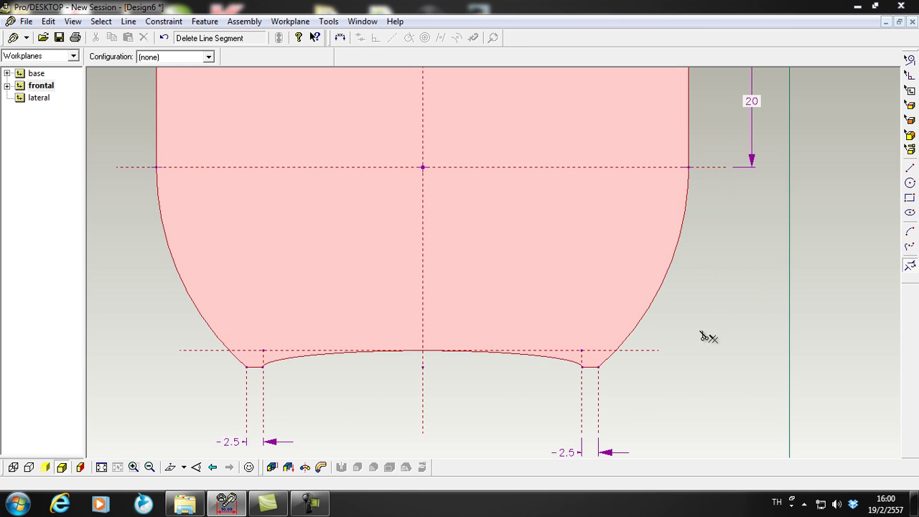
scroll(700, 316, down, 2)
scroll(697, 355, down, 2)
scroll(679, 367, up, 1)
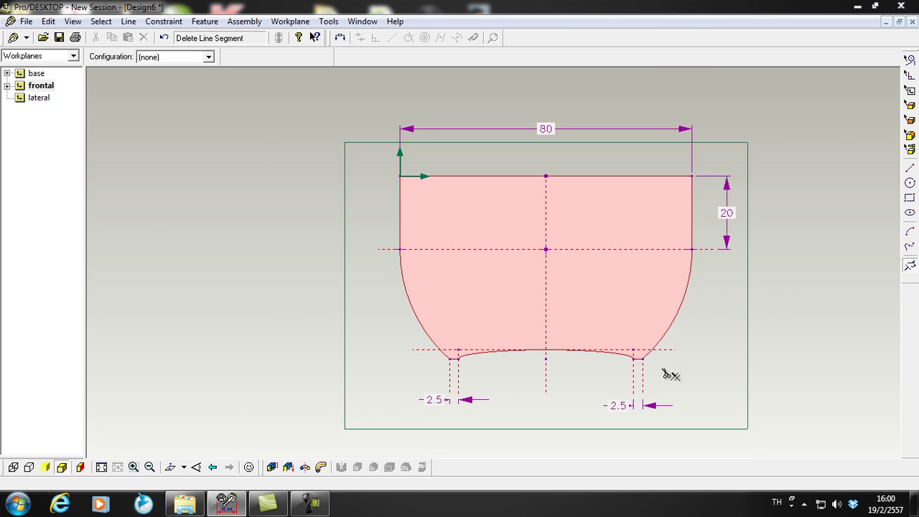
scroll(578, 395, up, 2)
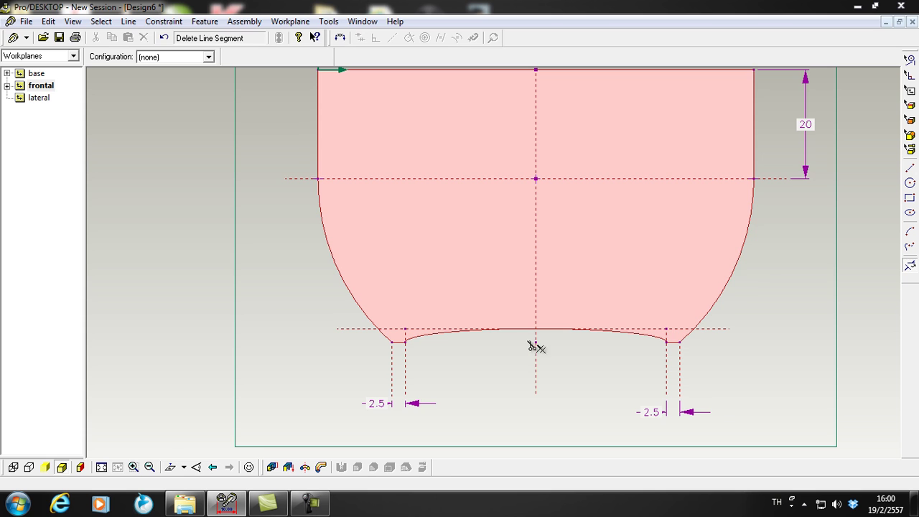
scroll(544, 345, up, 1)
scroll(551, 345, up, 1)
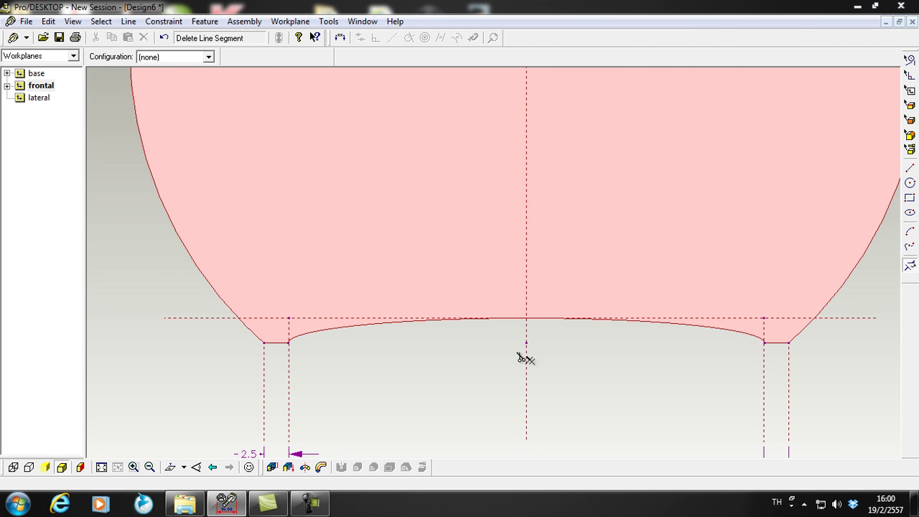
click(910, 213)
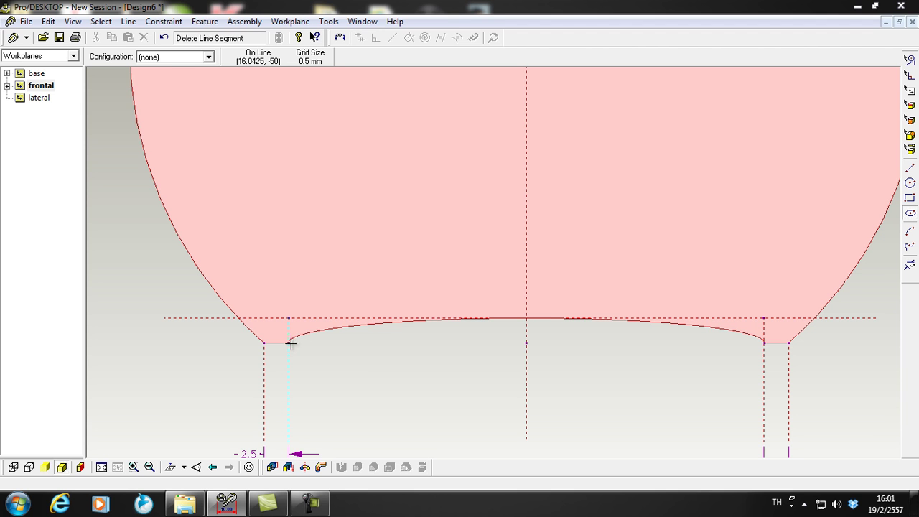
drag(365, 352, 543, 364)
click(556, 351)
key(ctrl+z)
Draw a straight line between the inner ends of the two feet and toggle it to construction.
click(910, 168)
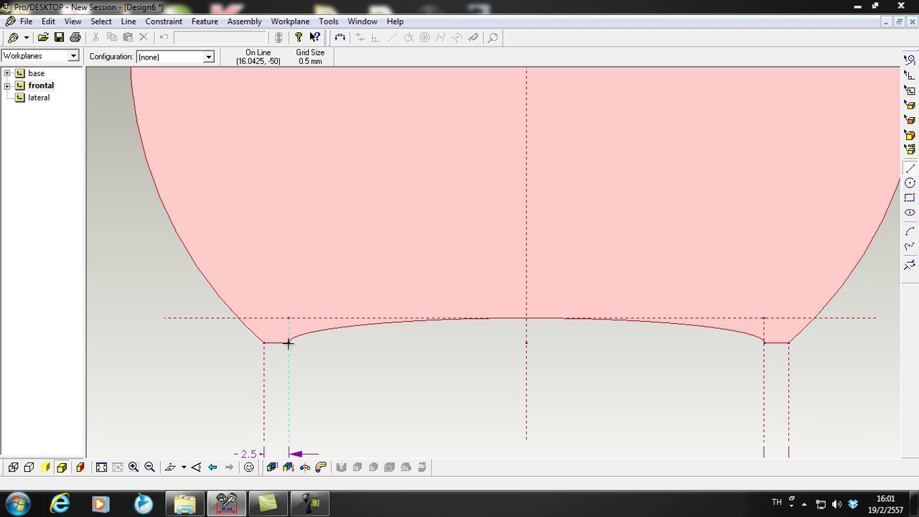
click(762, 342)
right_click(697, 344)
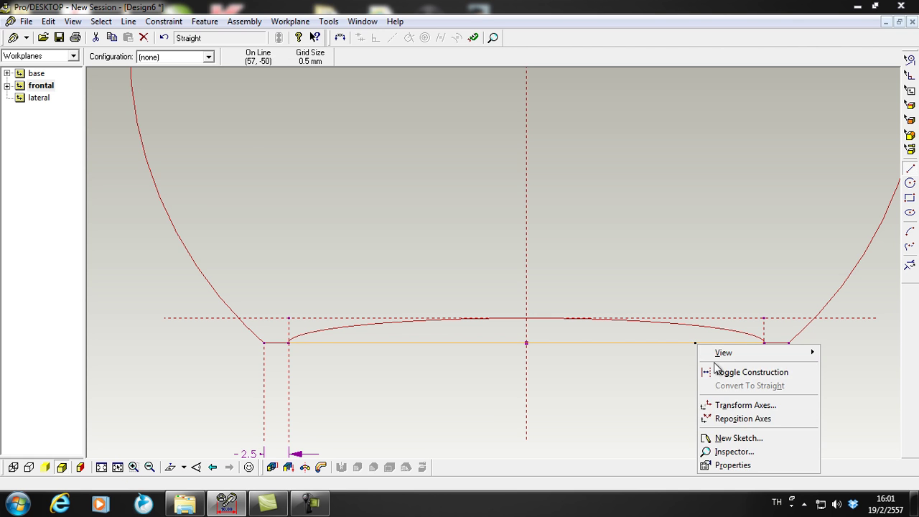
click(743, 371)
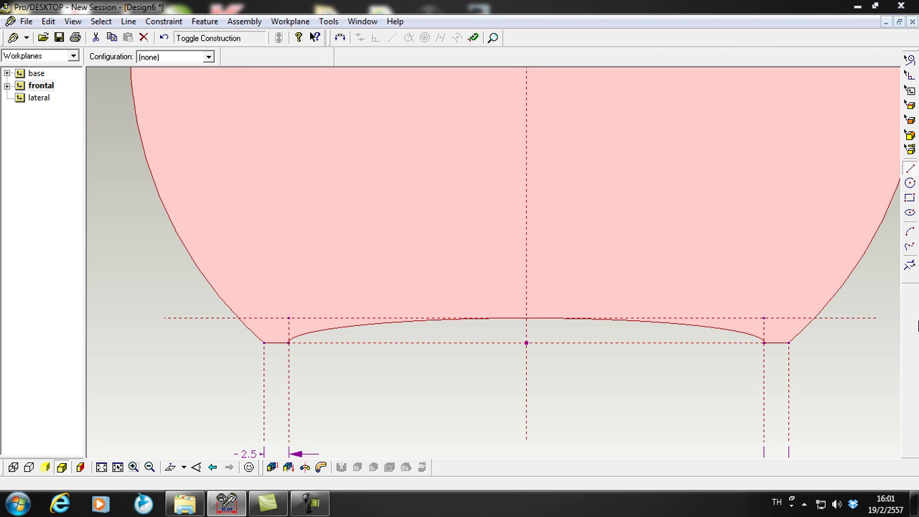
Draw an ellipse centred where the new construction line crosses the centreline, matching the recess arc, and toggle it to construction.
click(909, 212)
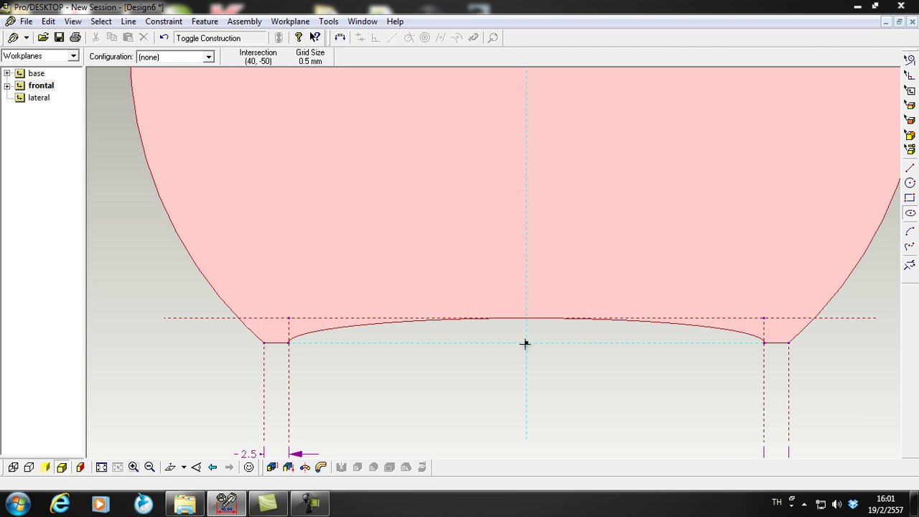
drag(667, 353, 697, 361)
right_click(696, 361)
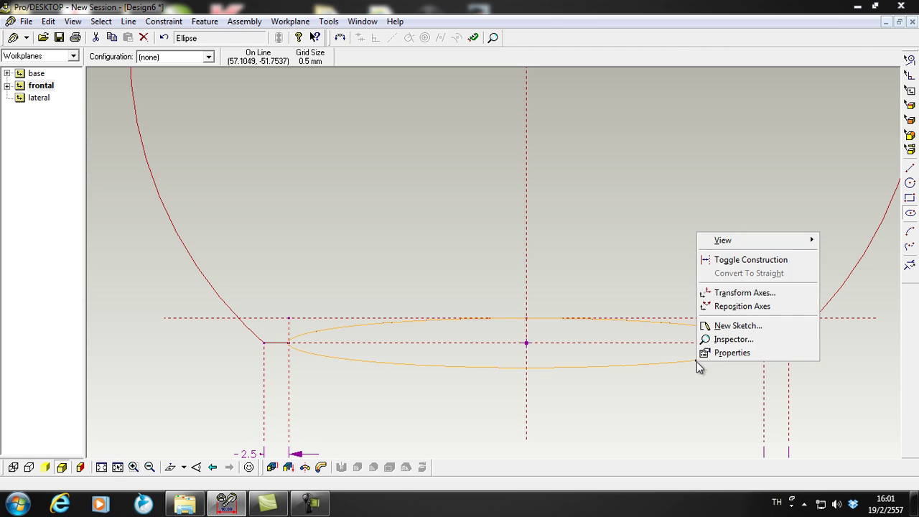
click(729, 261)
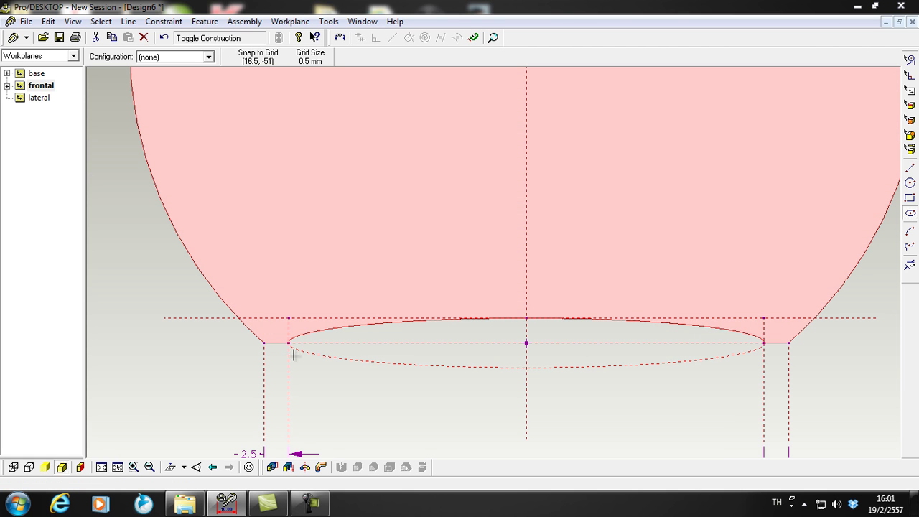
Dimension the recess height between the two horizontal construction lines and the horizontal radius of the construction ellipse.
scroll(550, 343, down, 1)
scroll(535, 352, up, 1)
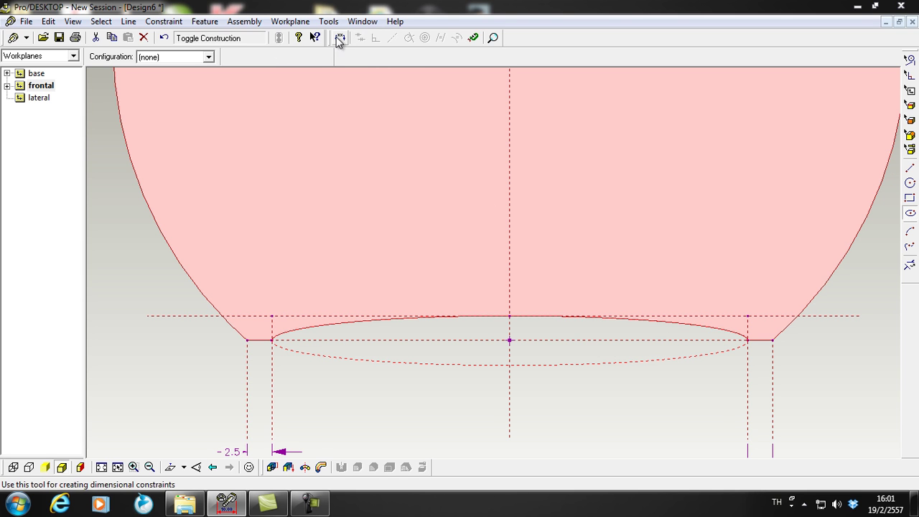
click(340, 40)
scroll(564, 344, up, 2)
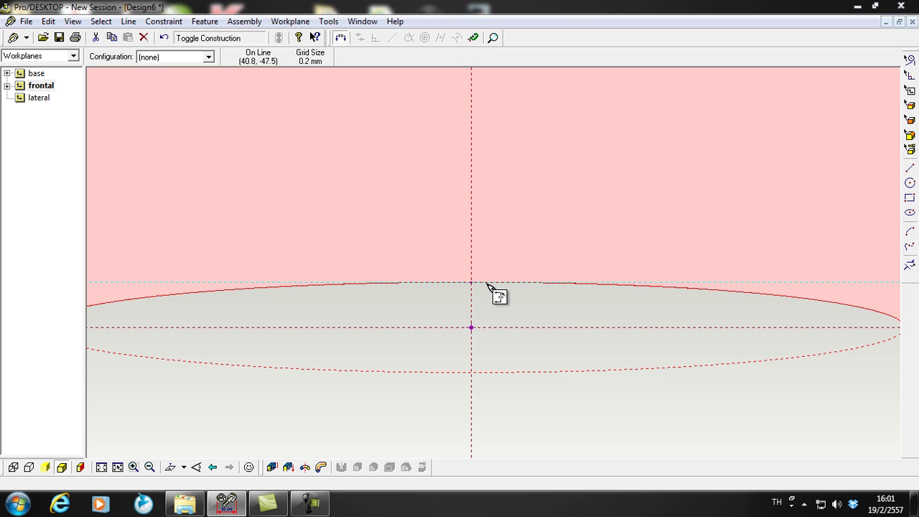
drag(485, 284, 482, 307)
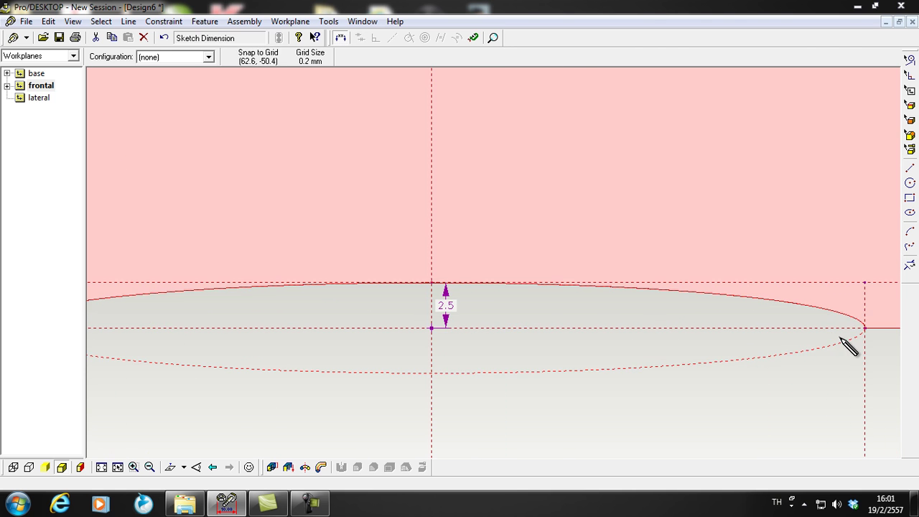
drag(849, 345, 642, 353)
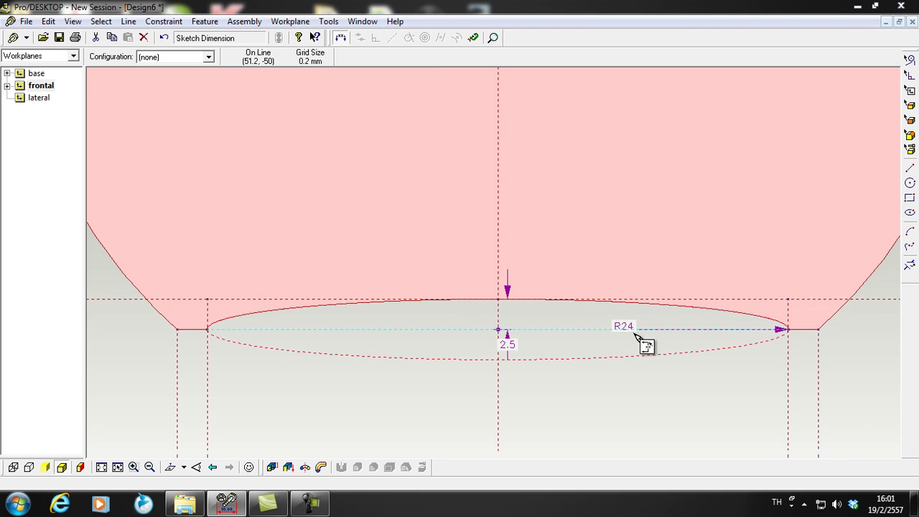
Examine the ellipse dimensions at the base recess and the complete dimensioned glass profile.
scroll(632, 338, up, 2)
scroll(632, 339, up, 1)
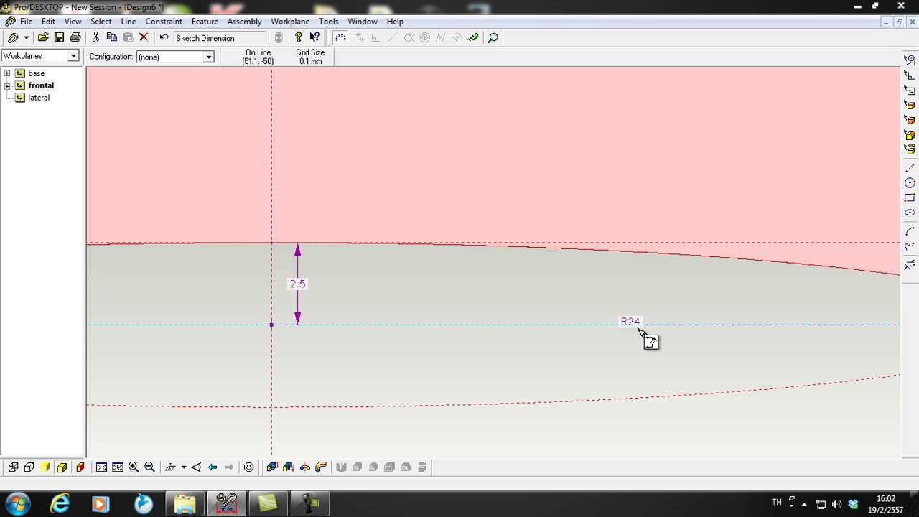
scroll(642, 330, down, 1)
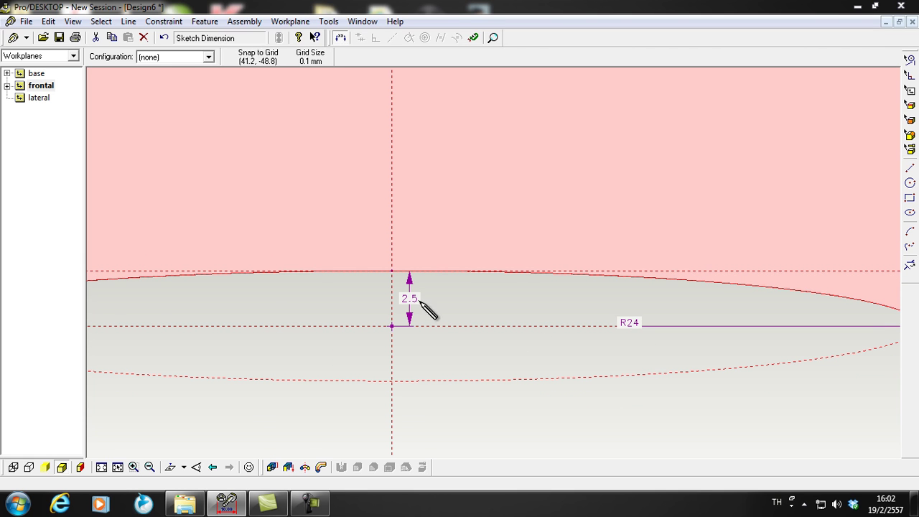
scroll(625, 352, down, 3)
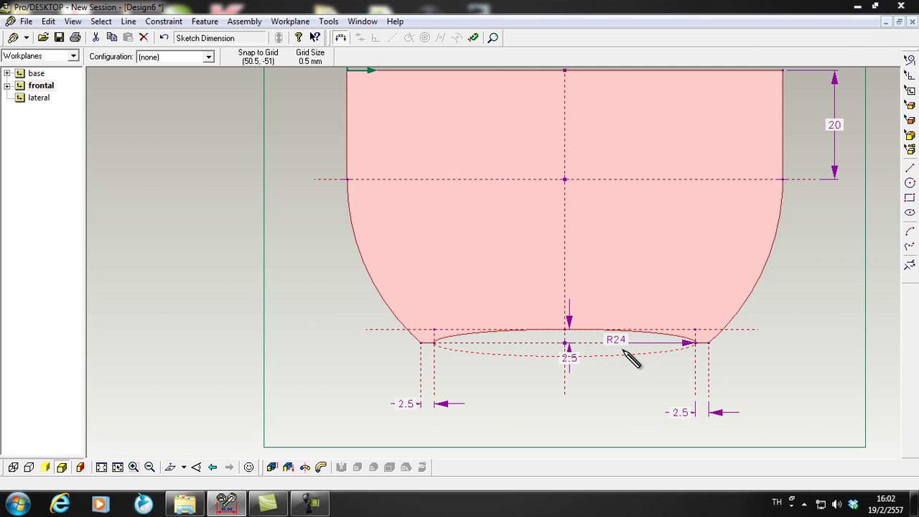
scroll(662, 359, down, 3)
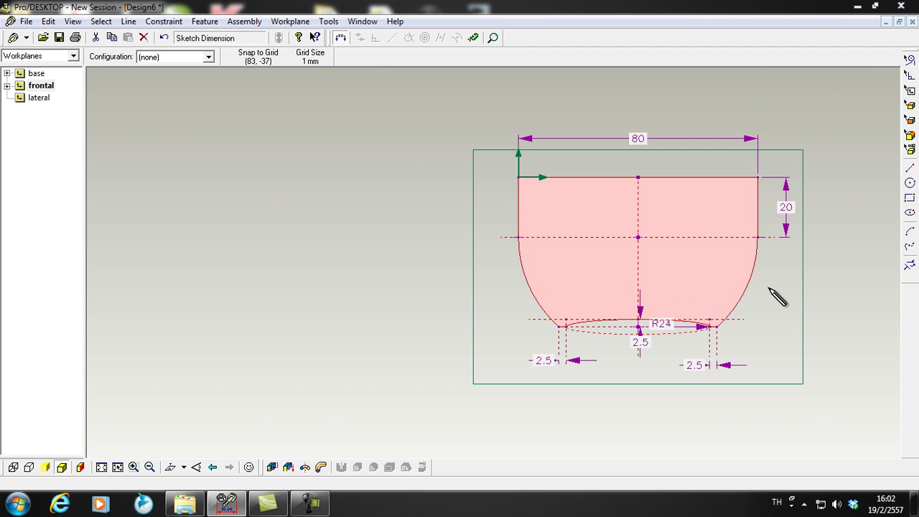
scroll(858, 264, up, 5)
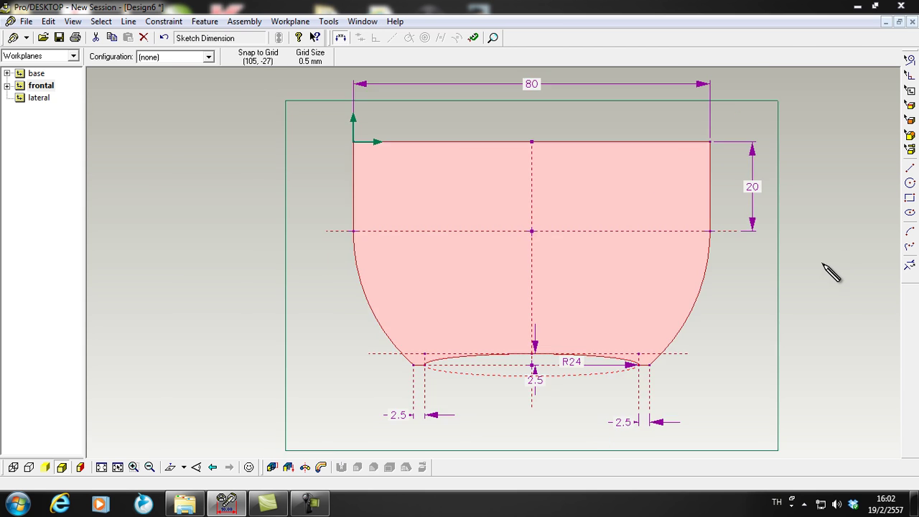
scroll(823, 265, down, 2)
scroll(824, 265, up, 1)
scroll(823, 264, down, 1)
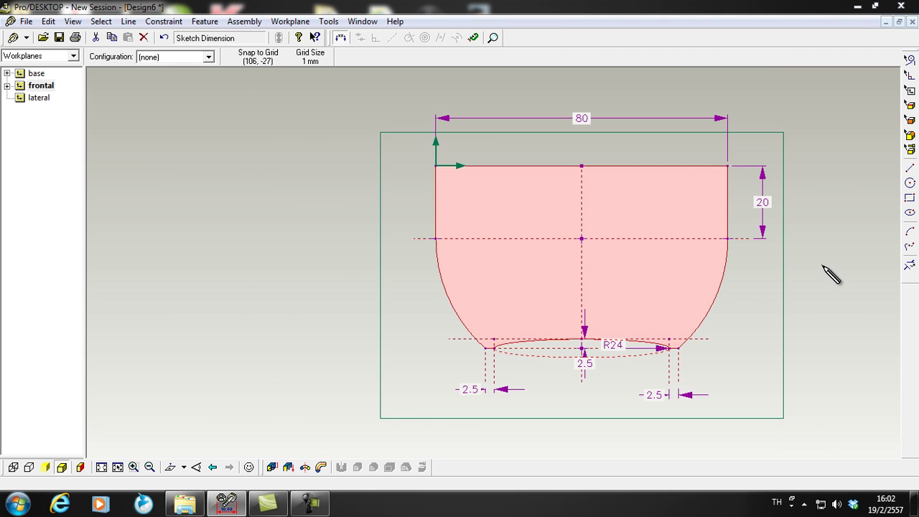
scroll(831, 271, up, 1)
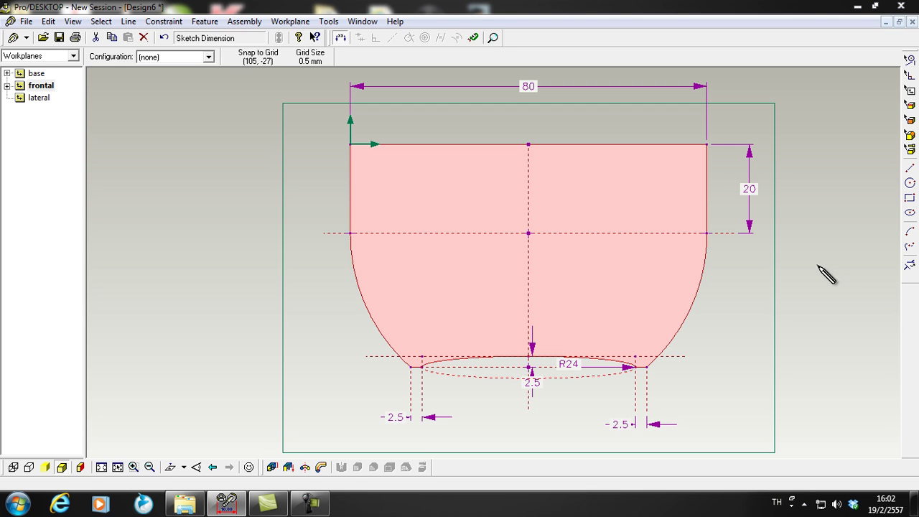
scroll(743, 260, down, 2)
scroll(808, 244, up, 1)
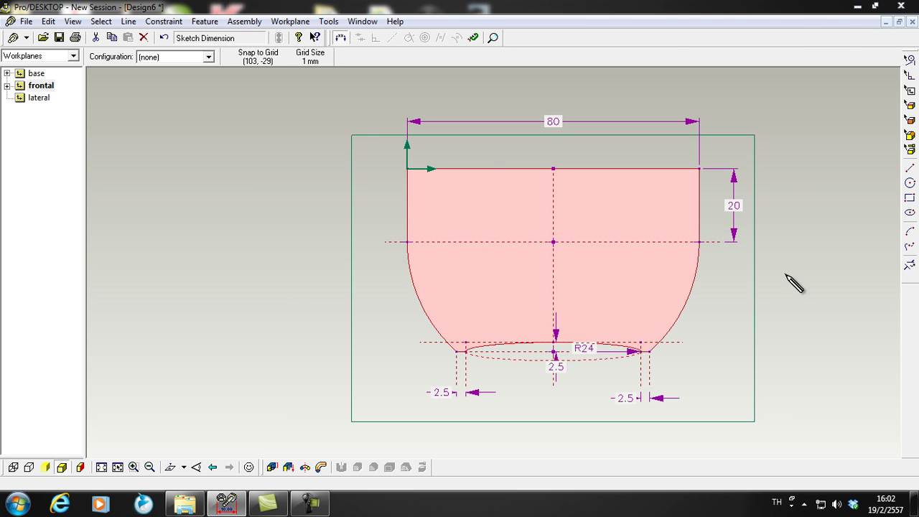
scroll(768, 256, up, 1)
scroll(779, 258, down, 1)
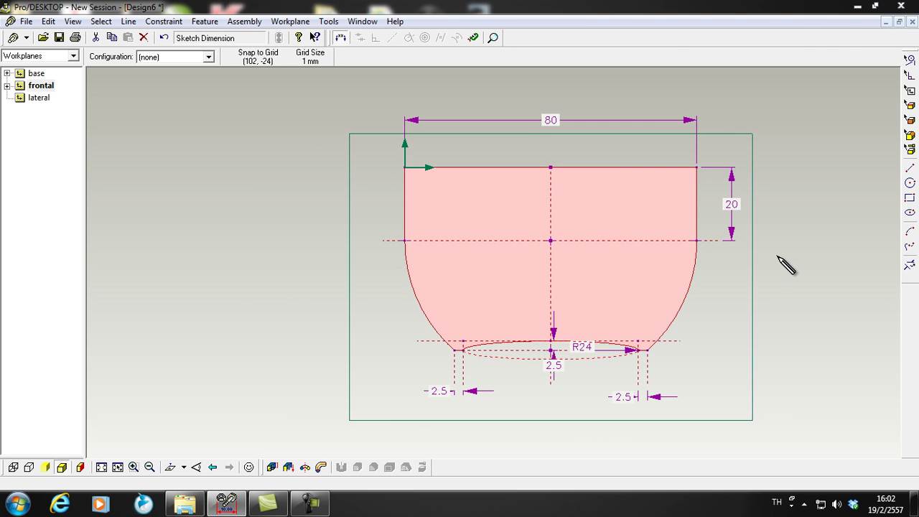
scroll(785, 264, up, 1)
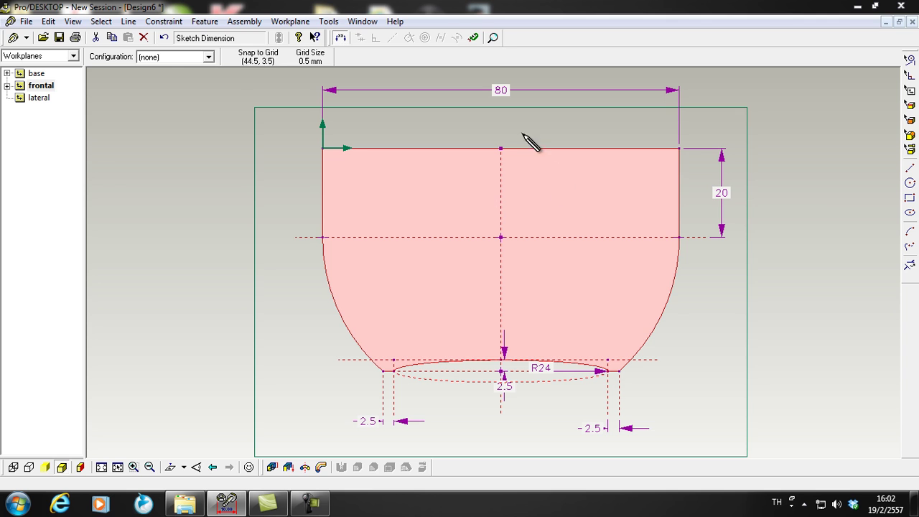
Rename the glass profile sketch on the frontal workplane as แก้วรูปเต็ม.
click(7, 86)
click(44, 97)
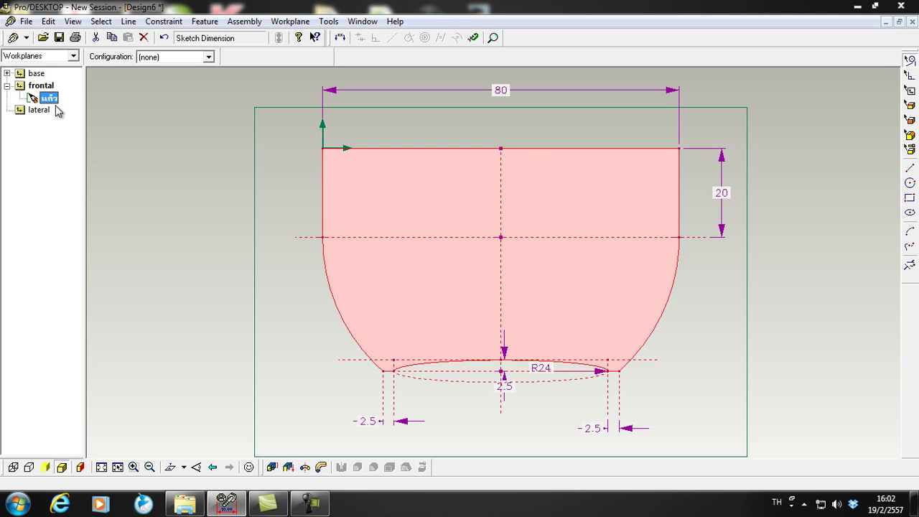
double_click(32, 98)
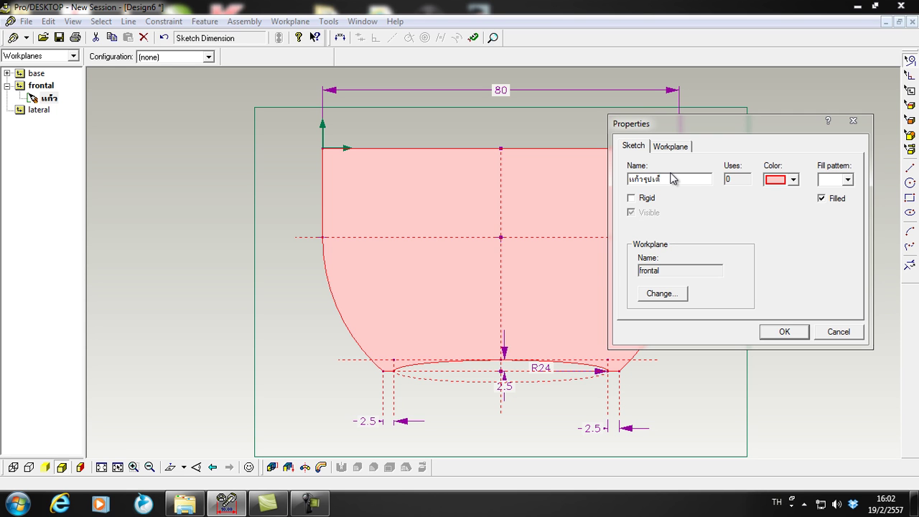
click(783, 333)
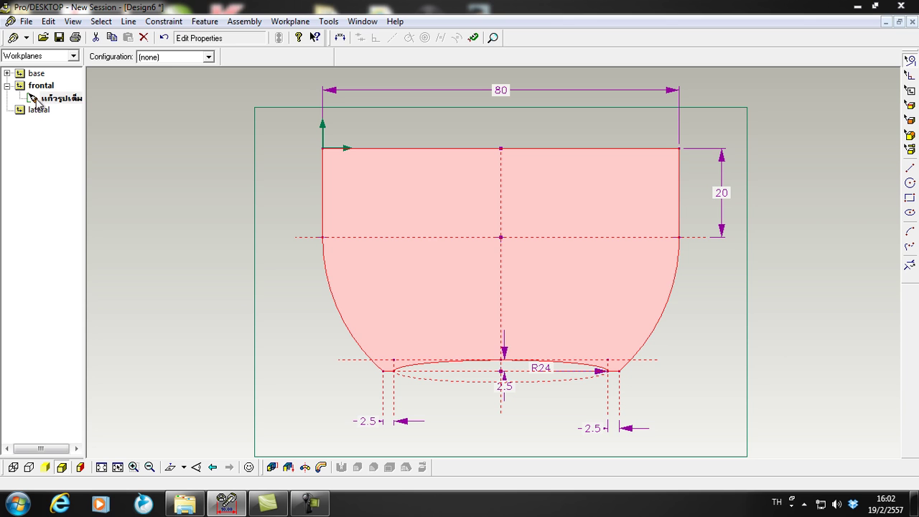
click(60, 99)
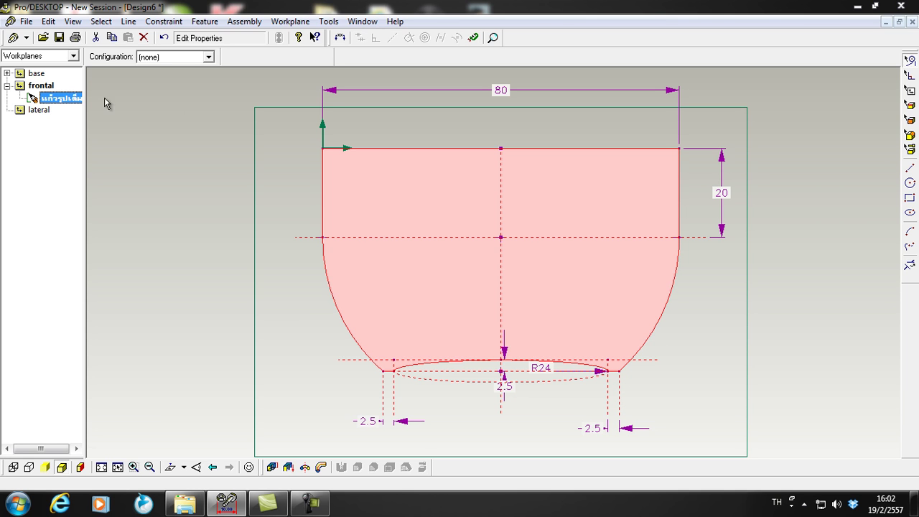
Create a new filled sketch named แก้วทรงตัน on the frontal workplane.
click(41, 86)
right_click(40, 87)
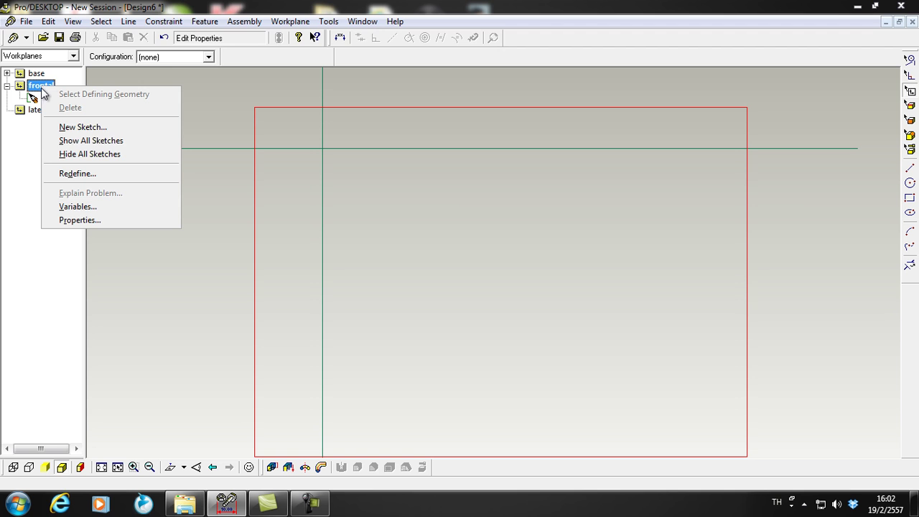
click(84, 127)
text(แก้ว)
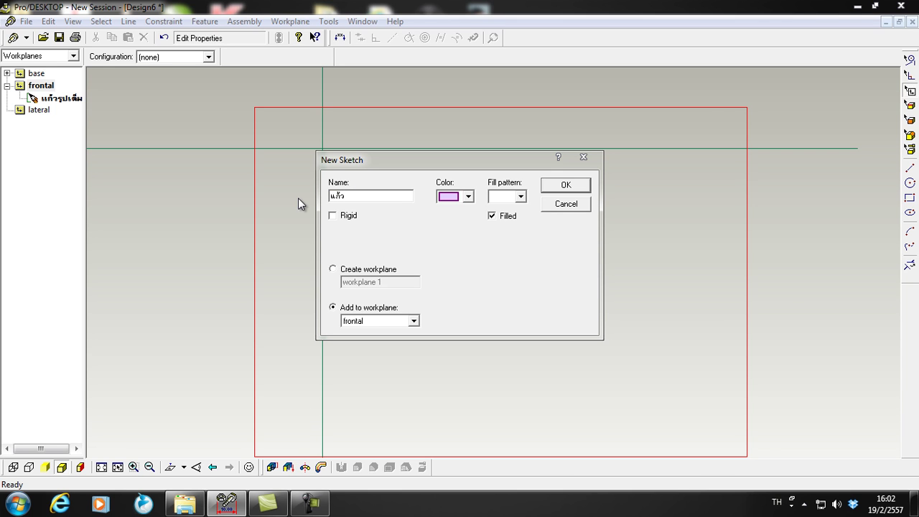
text(ทรงต้น)
click(552, 186)
Copy all the geometry of the แก้วรูปเต็ม sketch and paste it into the แก้วทรงตัน sketch.
click(34, 111)
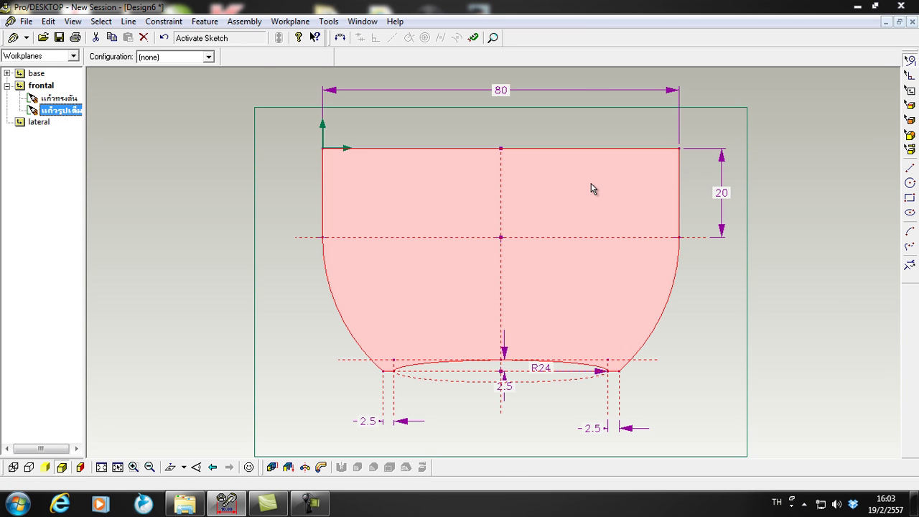
right_click(36, 113)
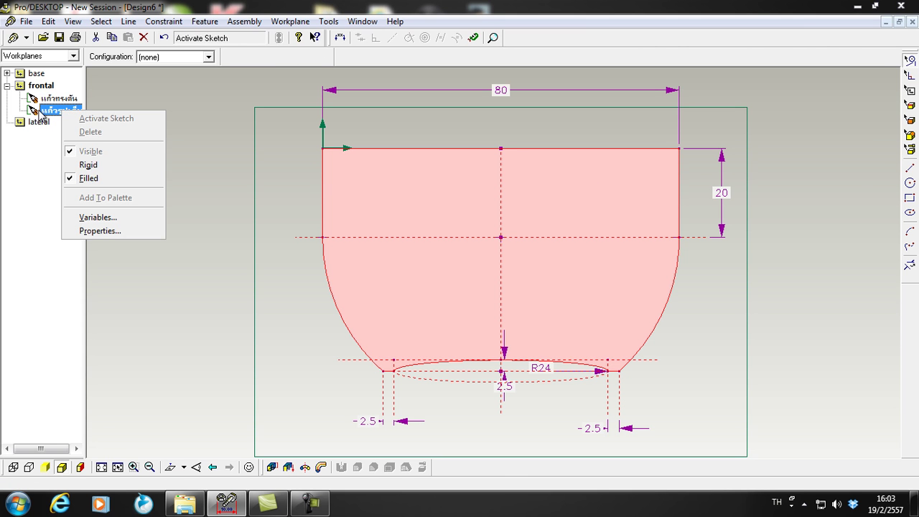
click(47, 22)
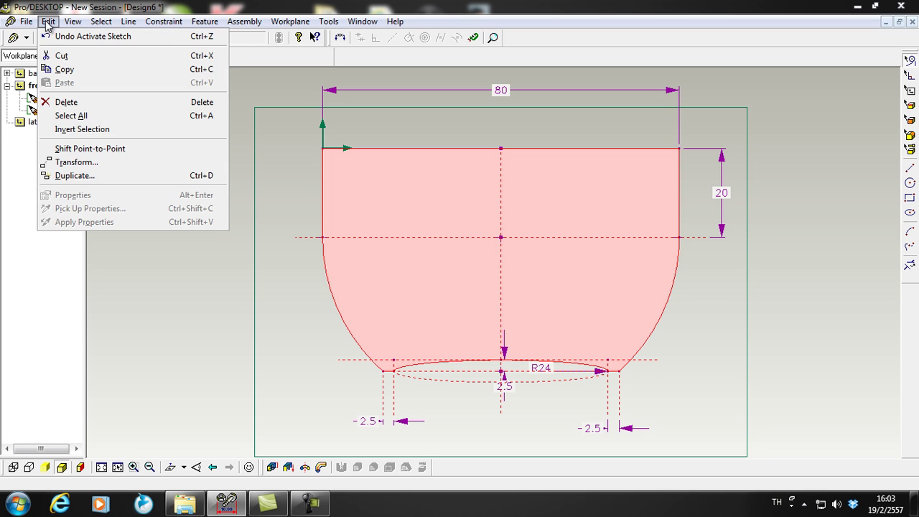
click(69, 72)
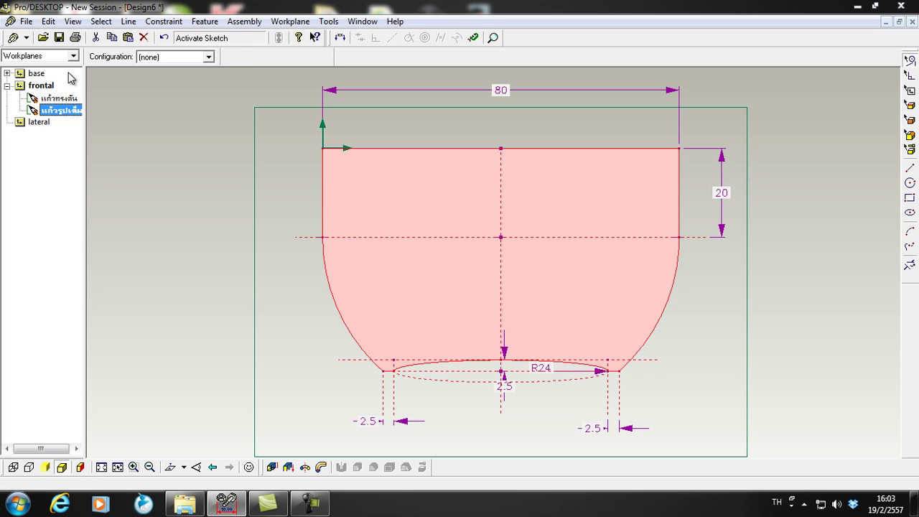
click(31, 99)
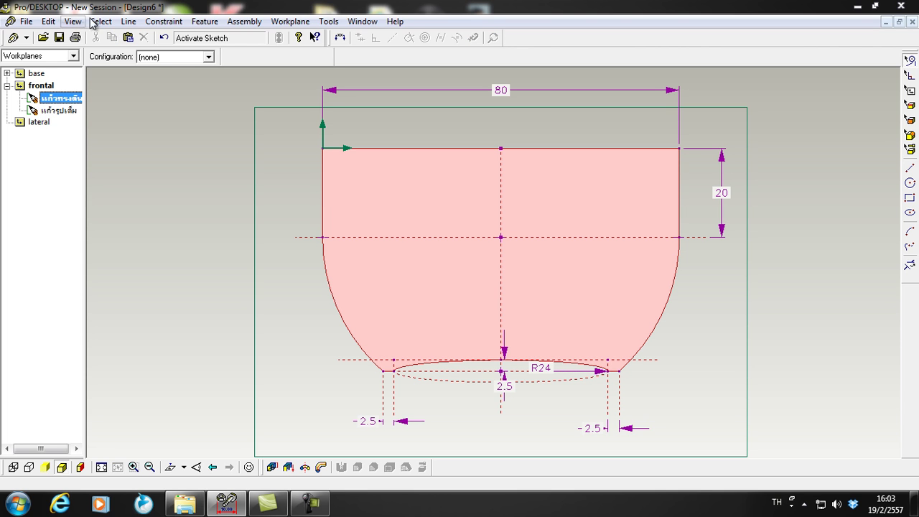
click(49, 22)
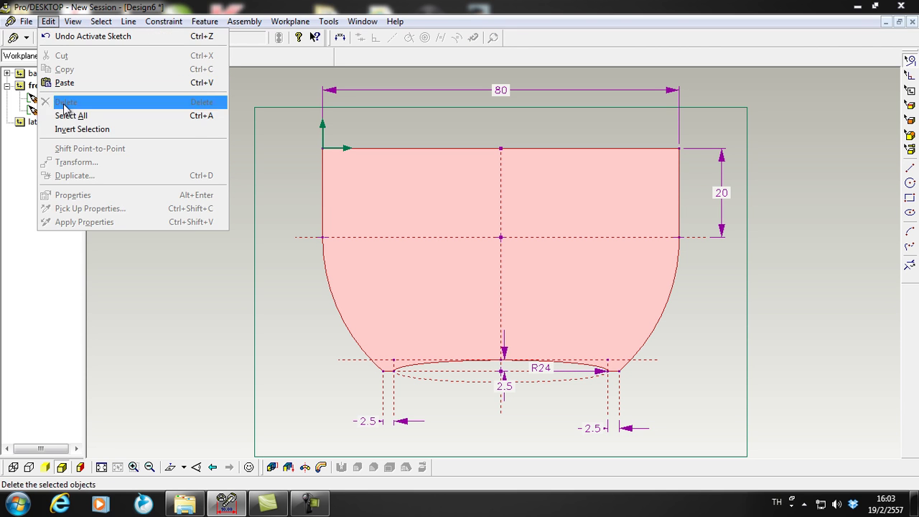
click(62, 82)
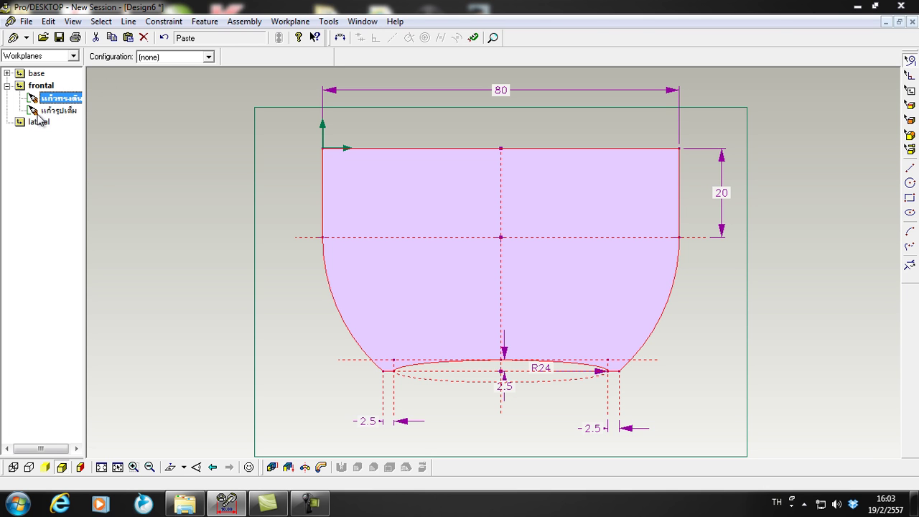
Widen the workplane tree to fit the full sketch names and check the properties of the แก้วทรงตัน sketch.
drag(85, 109, 121, 109)
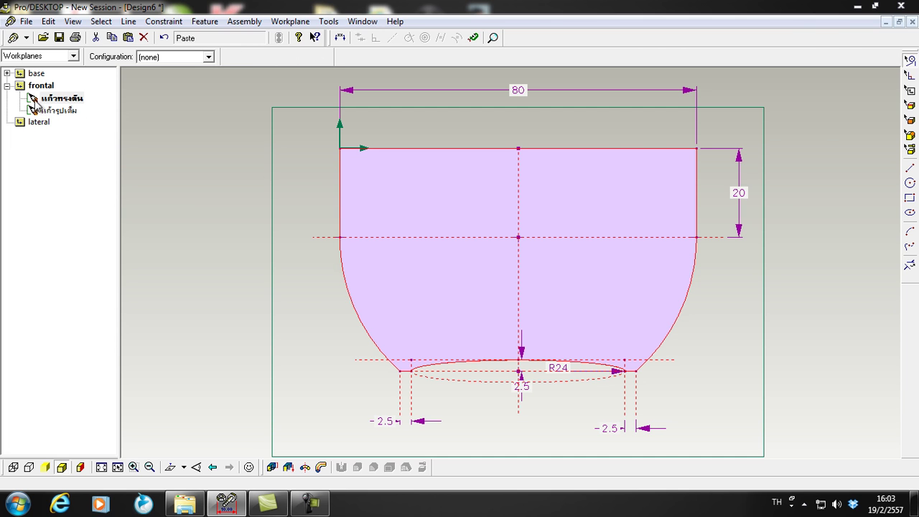
double_click(36, 104)
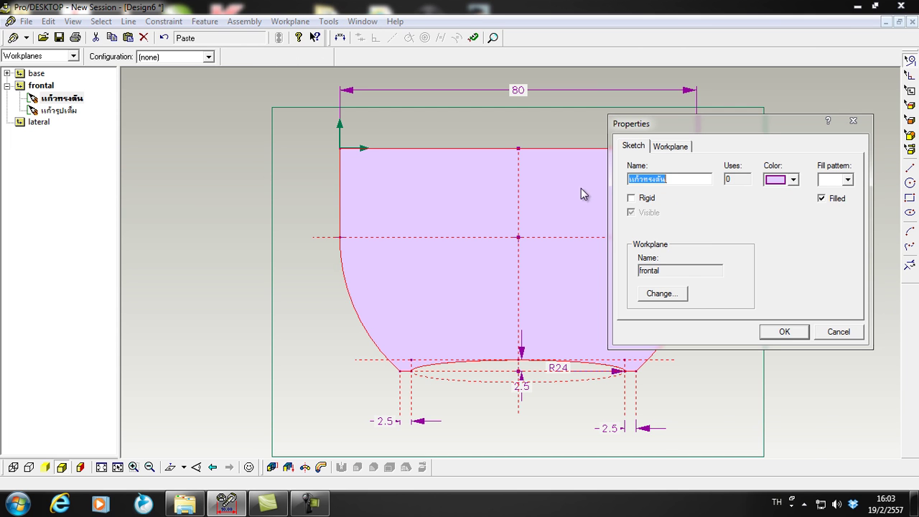
click(802, 335)
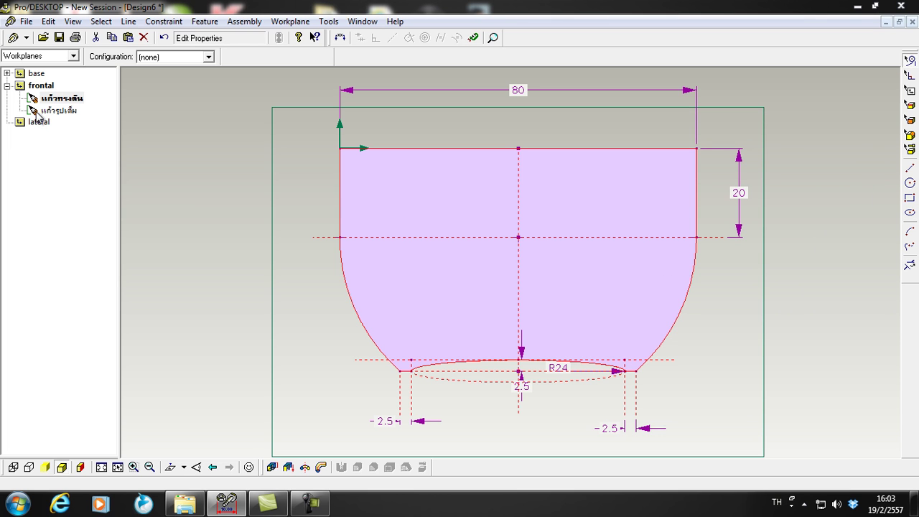
Hide the แก้วรูปเต็ม sketch, keeping แก้วทรงตัน as the active sketch.
click(37, 112)
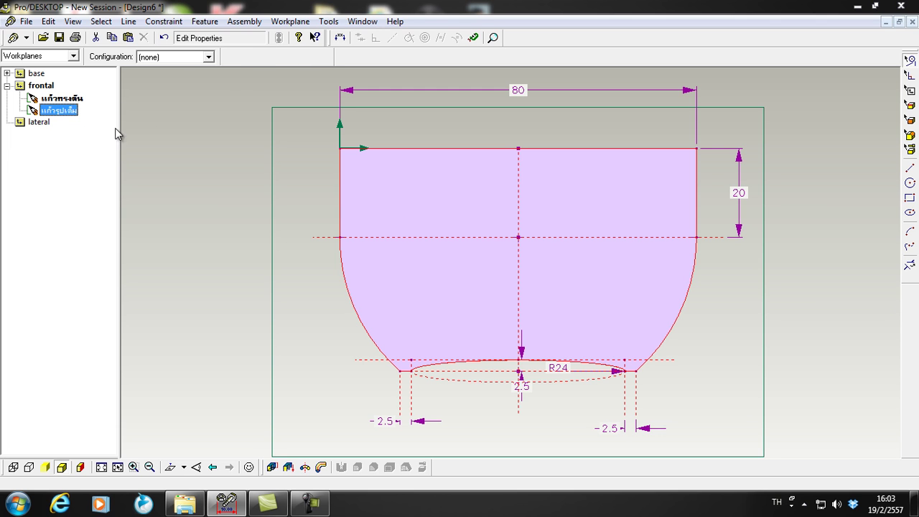
click(34, 101)
right_click(35, 101)
click(37, 115)
right_click(36, 114)
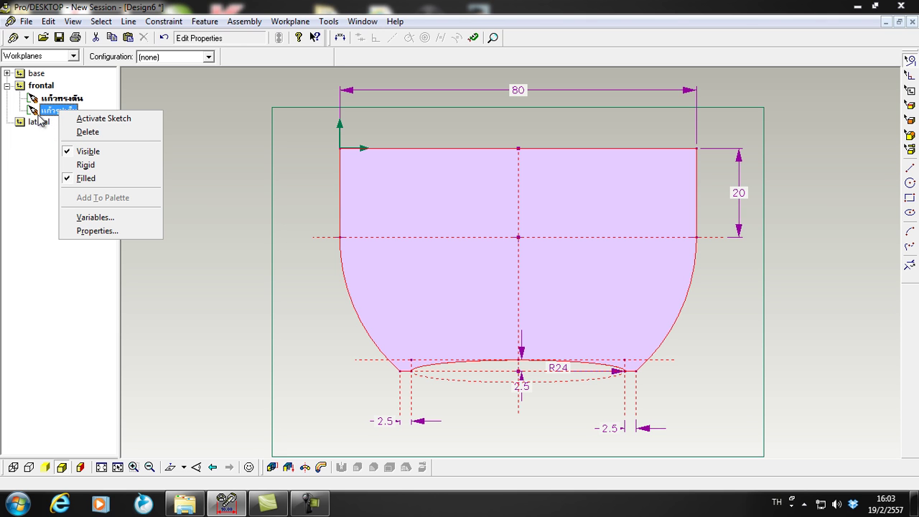
click(88, 152)
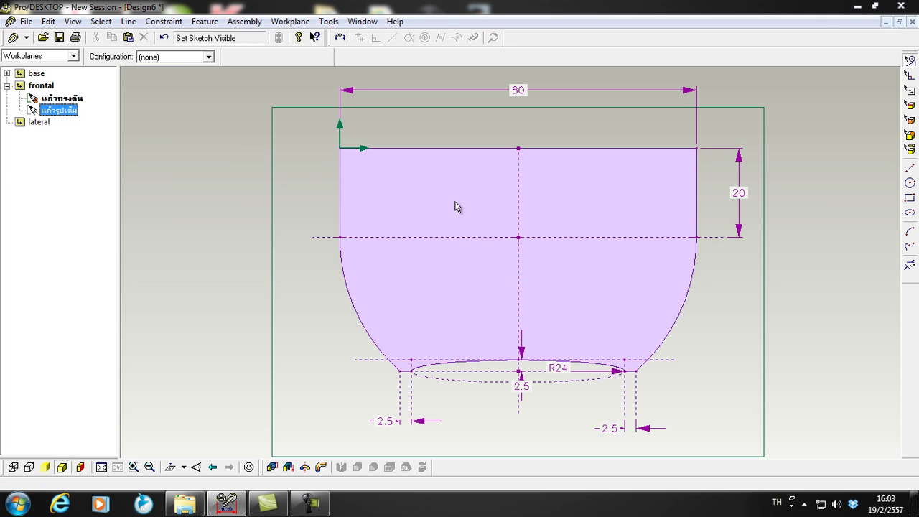
click(54, 98)
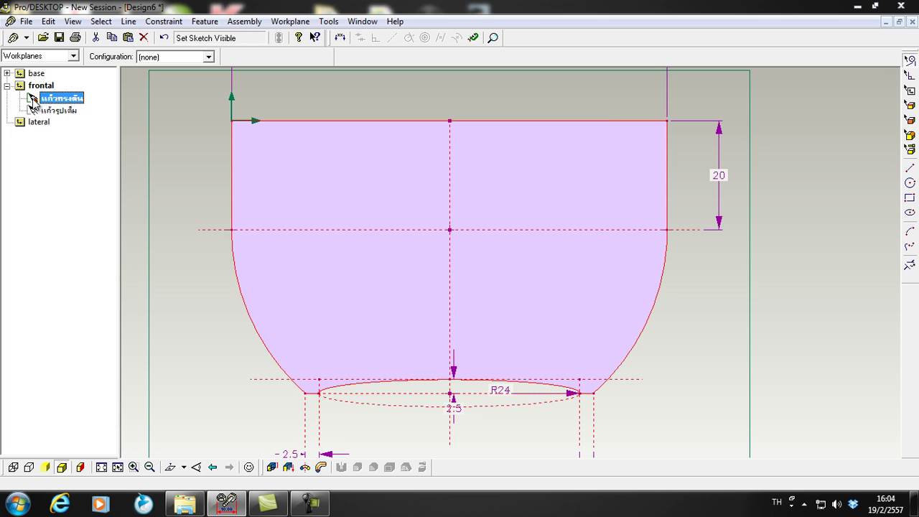
double_click(32, 101)
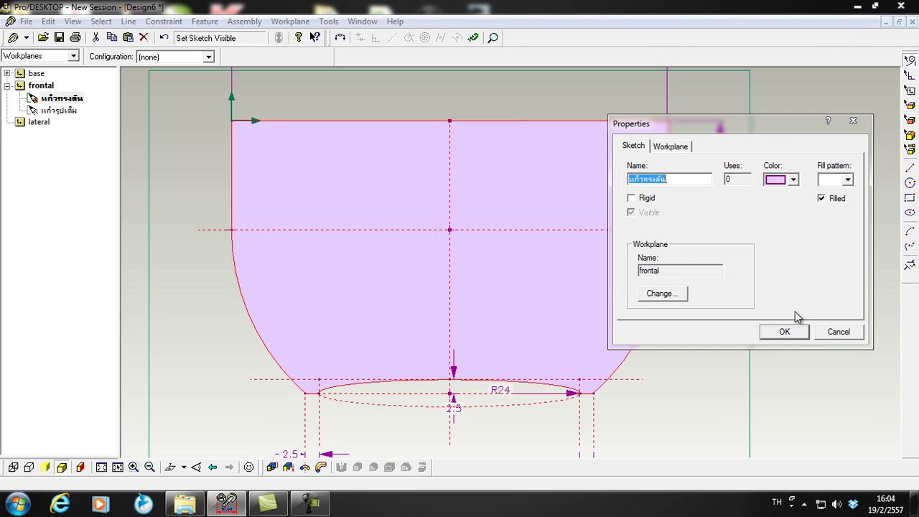
click(793, 180)
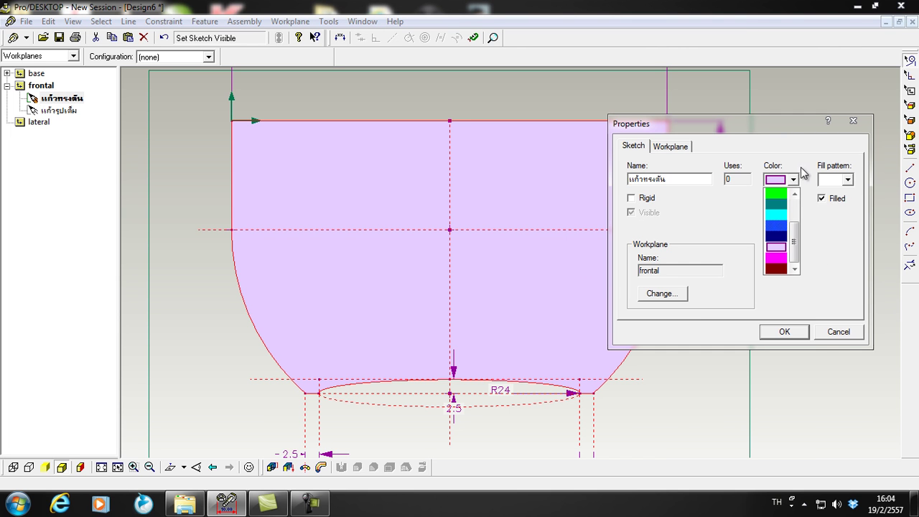
click(732, 304)
click(855, 332)
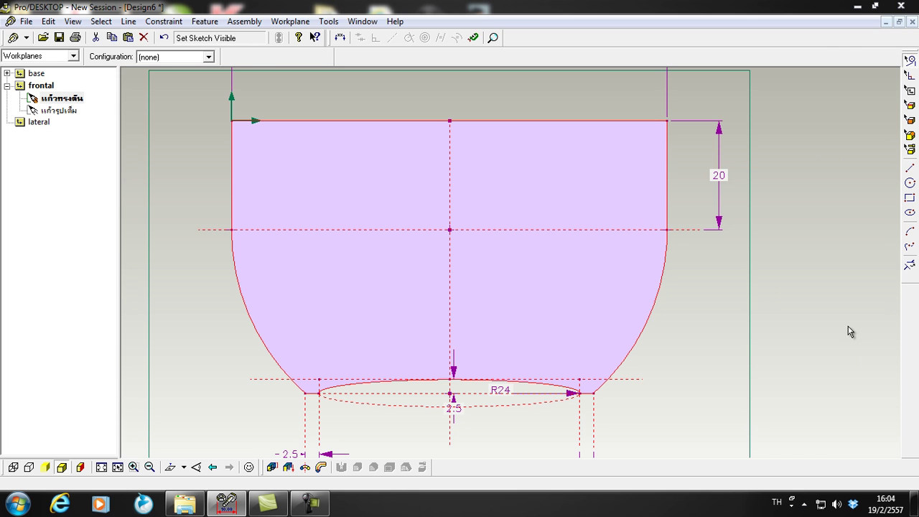
click(704, 283)
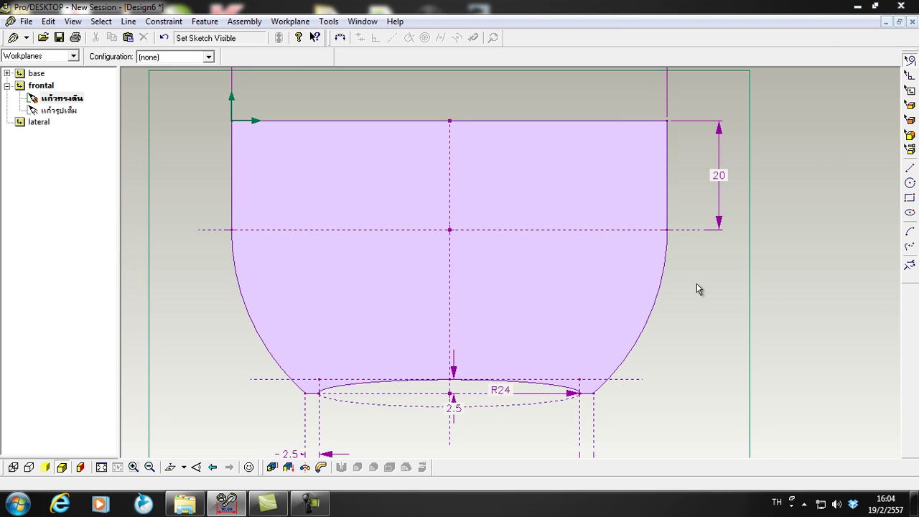
Draw a straight vertical line along the centreline from the midpoint of the rim to the top of the base recess.
scroll(704, 283, down, 3)
scroll(730, 265, up, 3)
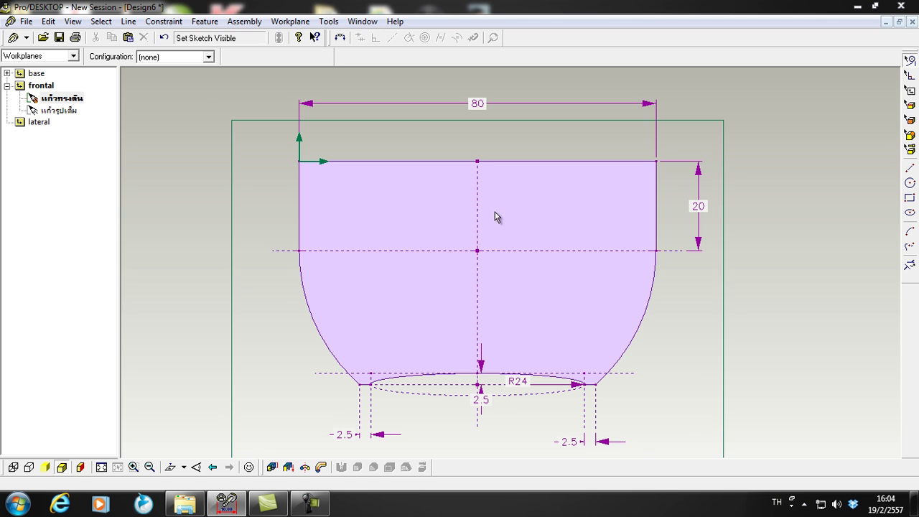
click(910, 169)
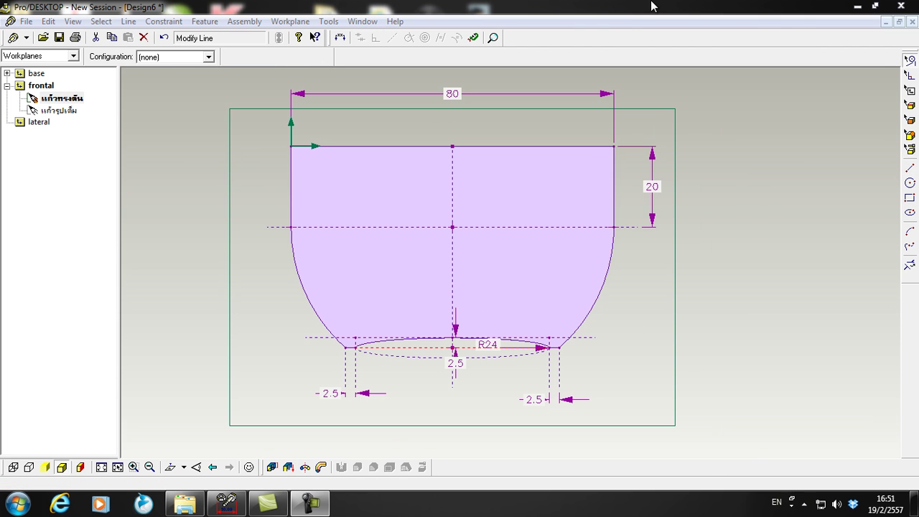
click(910, 169)
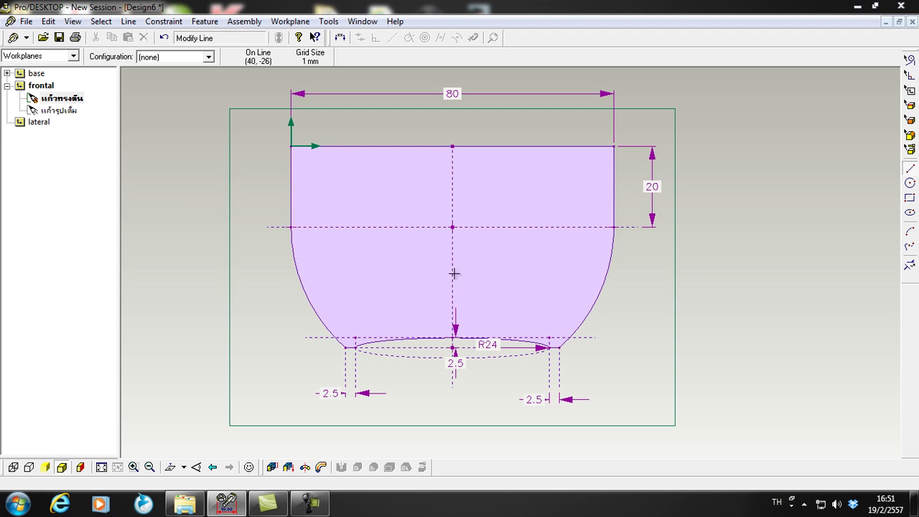
drag(454, 327, 452, 337)
scroll(455, 225, up, 2)
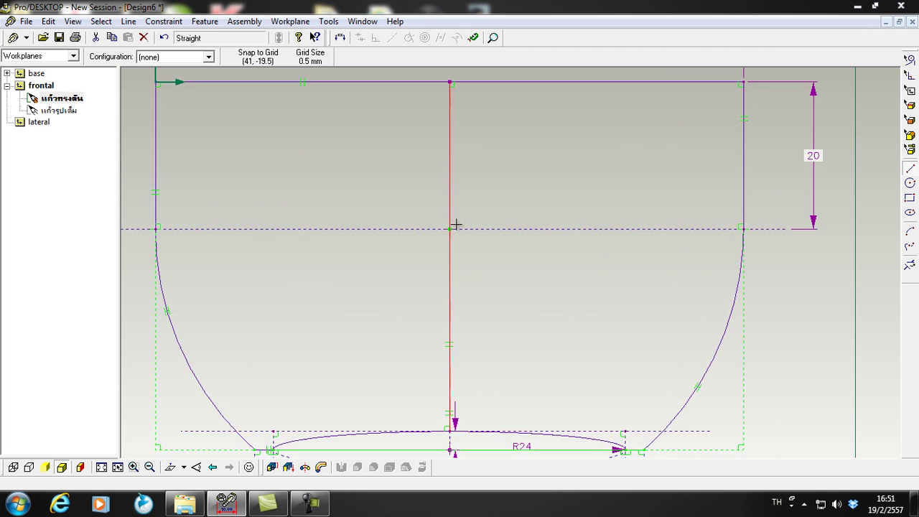
scroll(455, 225, down, 2)
scroll(399, 161, up, 2)
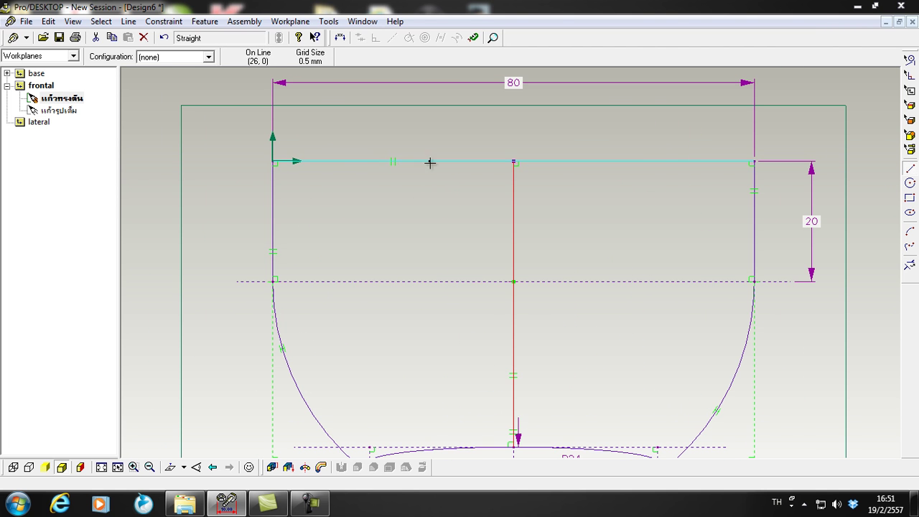
scroll(318, 297, down, 1)
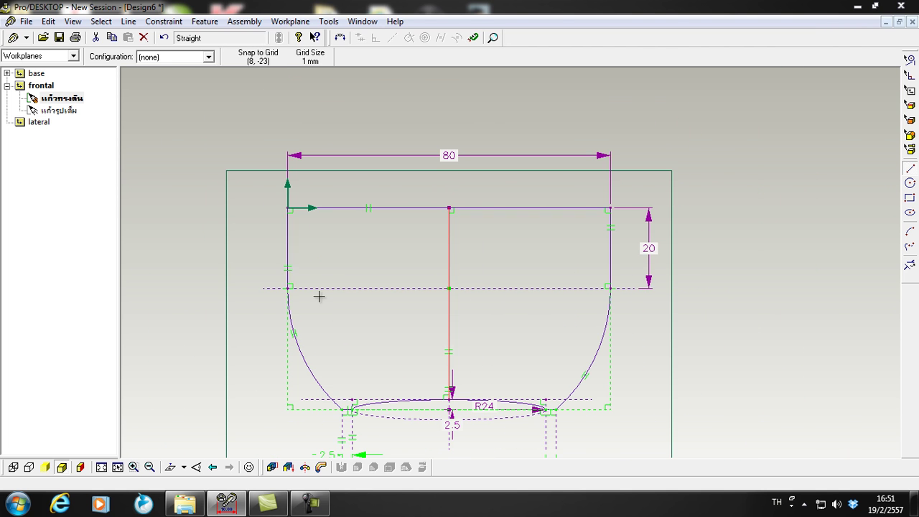
Delete the left half of the outline: the rim up to the centreline, the straight wall, the curved side and the short foot segment.
click(910, 267)
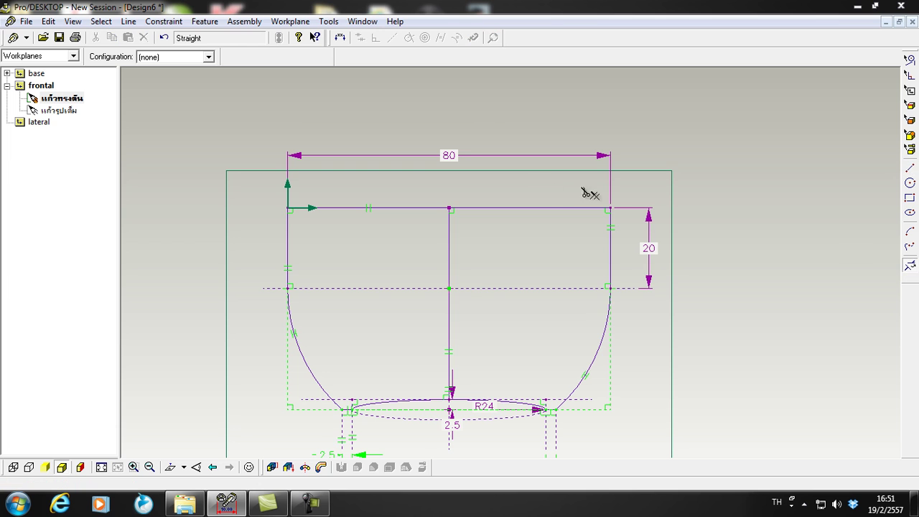
click(406, 209)
click(288, 241)
click(300, 330)
scroll(320, 337, down, 1)
scroll(337, 366, up, 5)
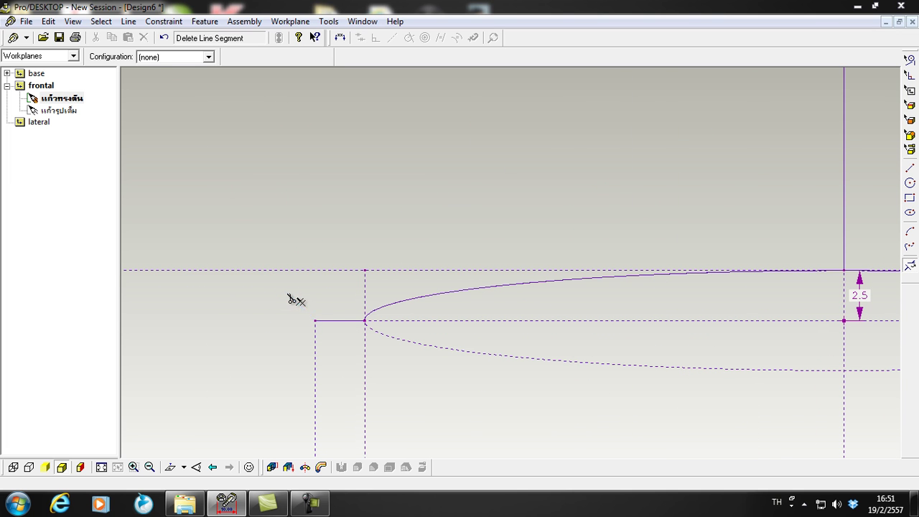
scroll(363, 323, down, 1)
scroll(497, 293, up, 3)
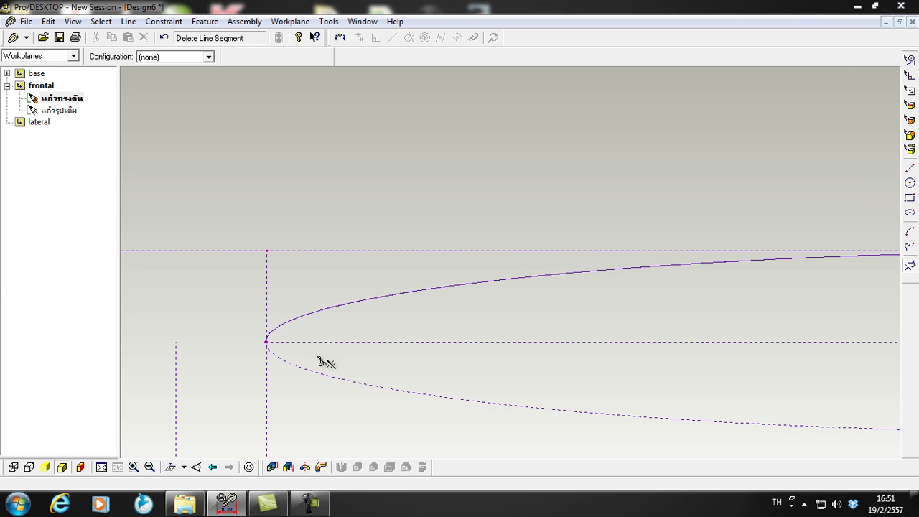
Delete the left half of the base recess curve, from the centreline out to the ellipse's end.
scroll(383, 307, down, 2)
scroll(402, 312, down, 3)
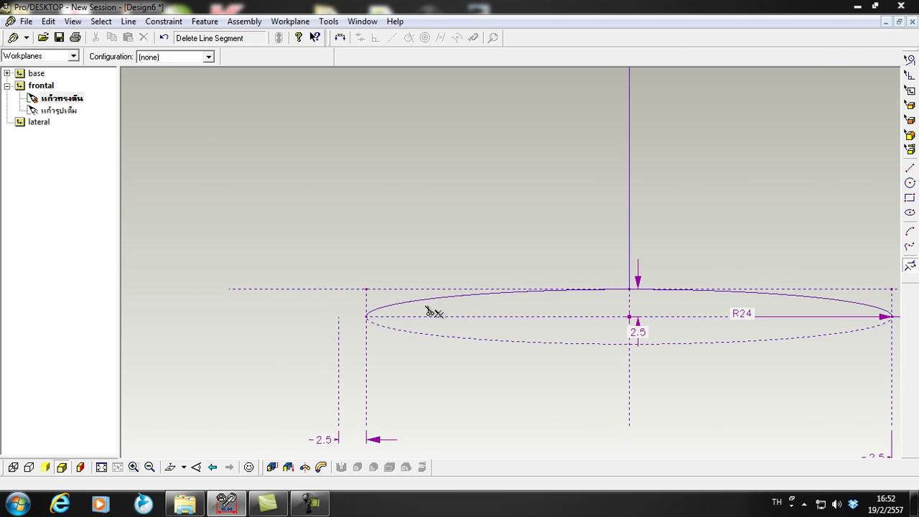
scroll(460, 307, up, 5)
scroll(387, 309, up, 5)
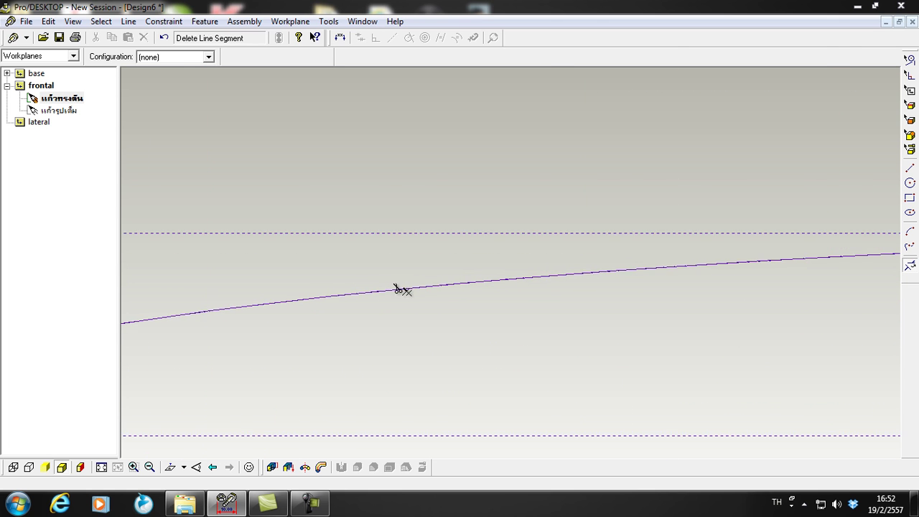
scroll(405, 305, up, 4)
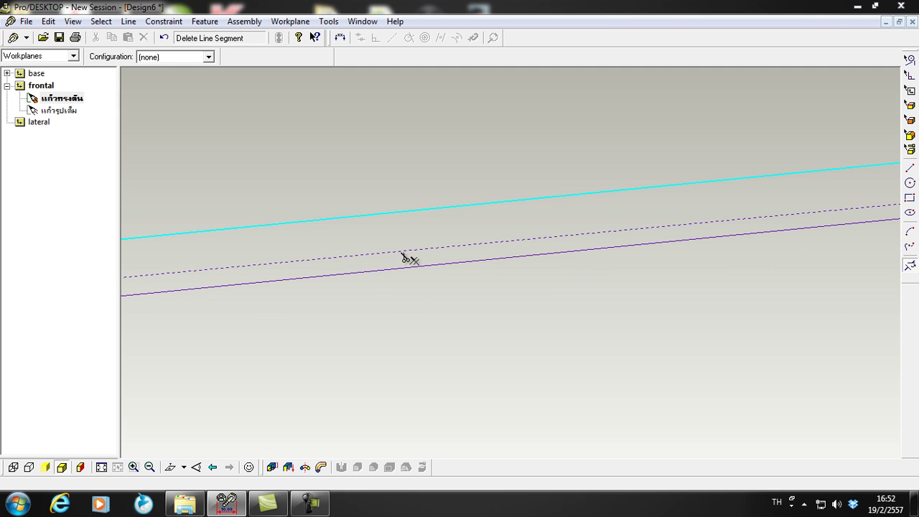
scroll(424, 243, down, 1)
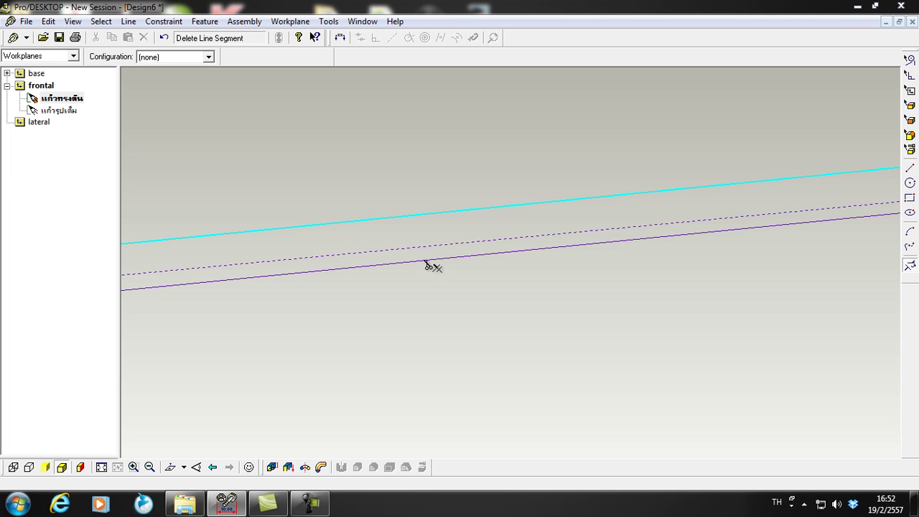
click(426, 263)
key(ctrl+z)
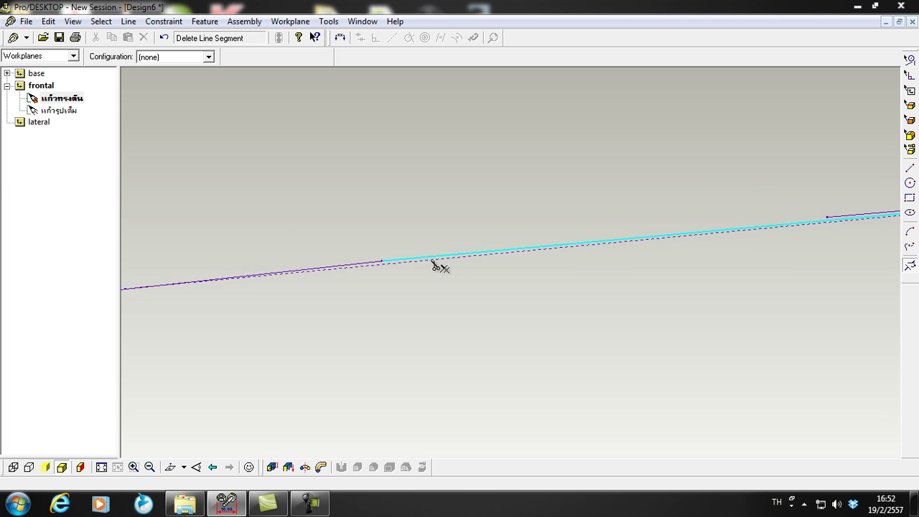
key(ctrl+z)
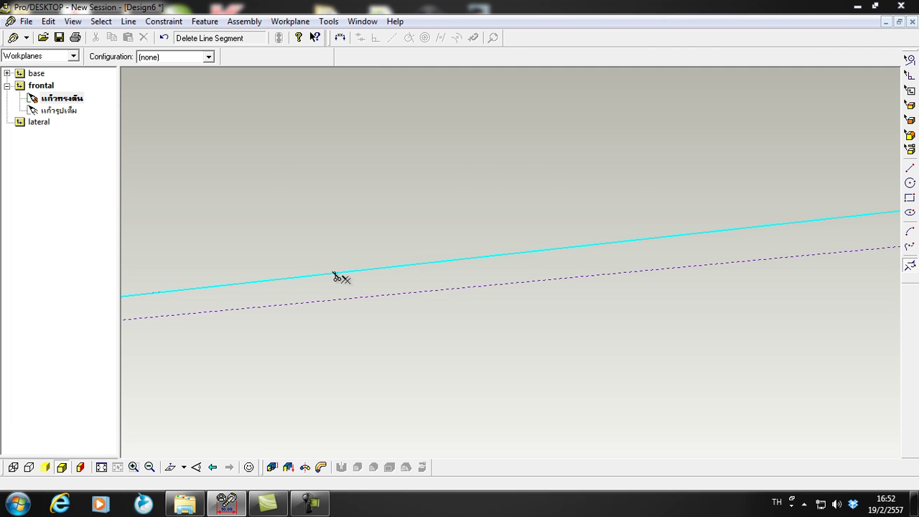
click(340, 280)
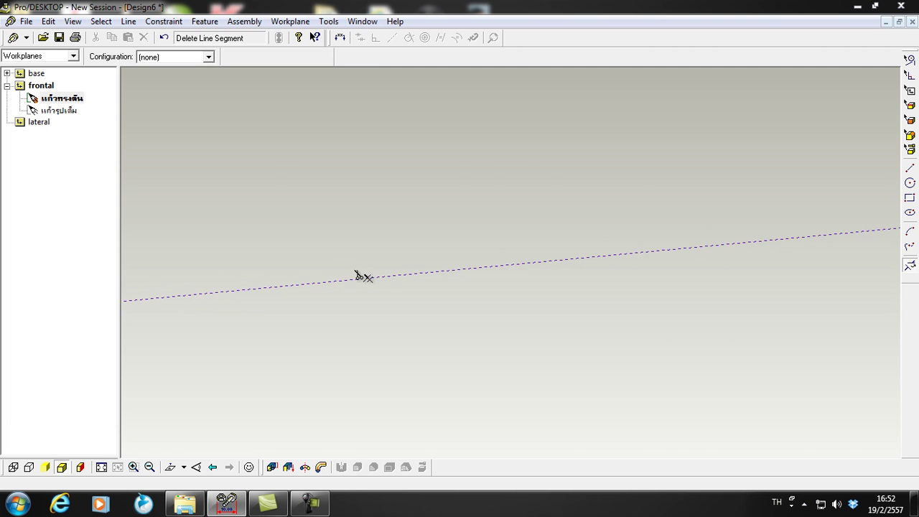
key(ctrl+z)
key(ctrl+z)
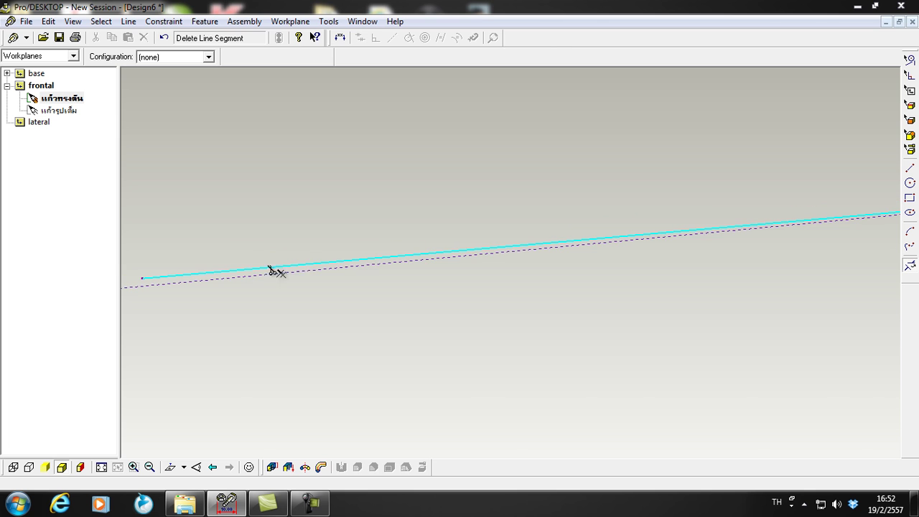
click(300, 271)
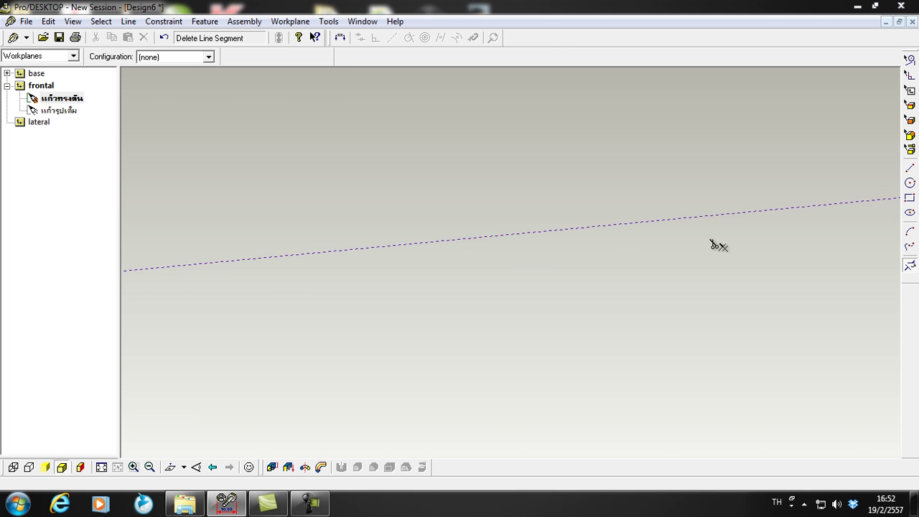
click(688, 247)
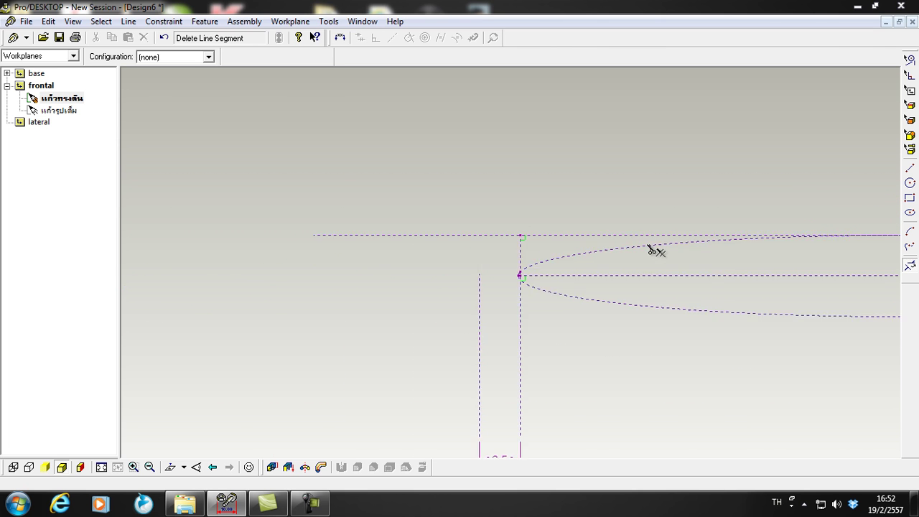
click(779, 228)
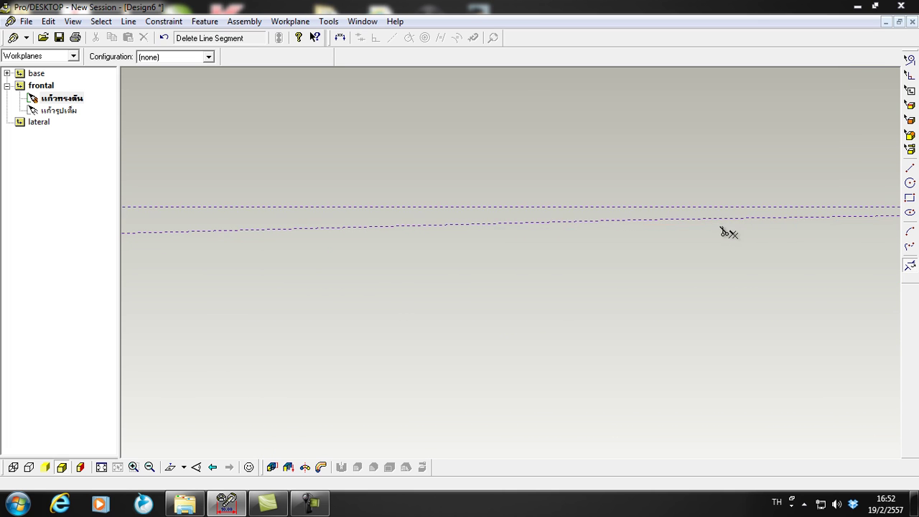
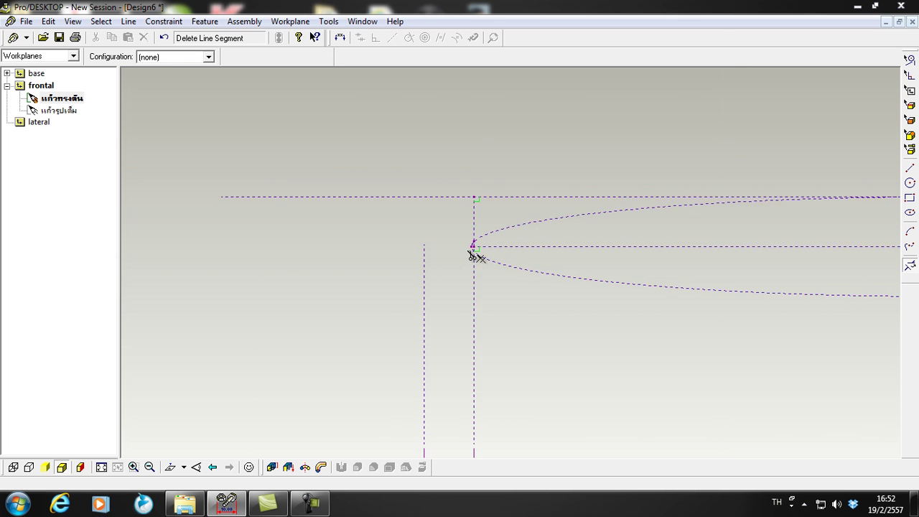
Delete the leftover curve fragments at the left tip of the recess ellipse to close the half profile.
scroll(479, 243, up, 5)
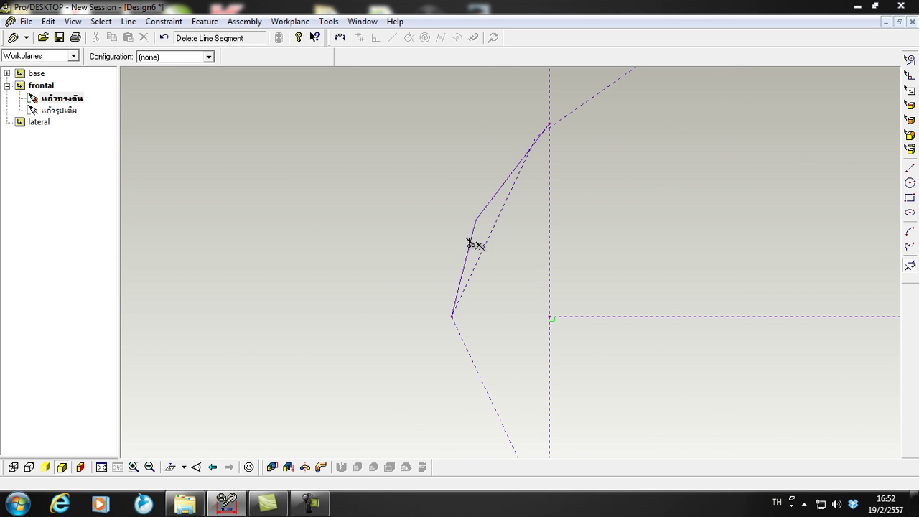
scroll(479, 242, down, 5)
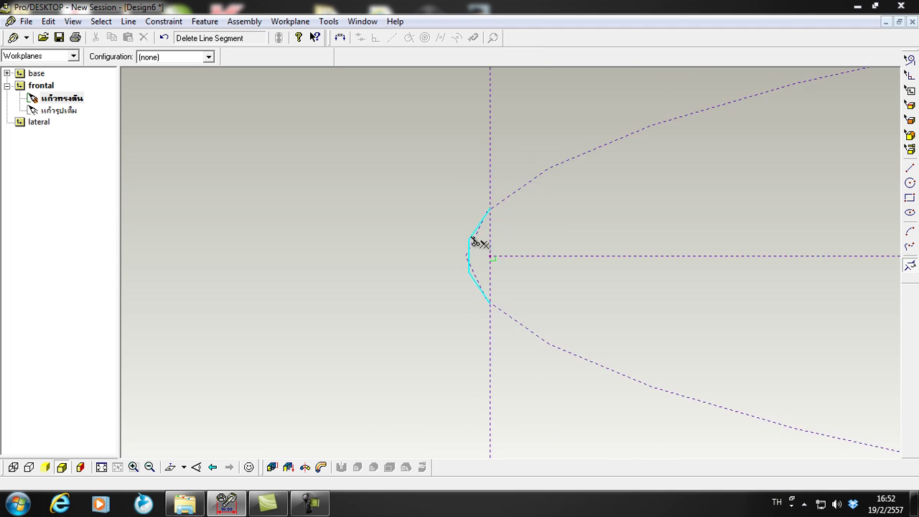
scroll(636, 220, down, 3)
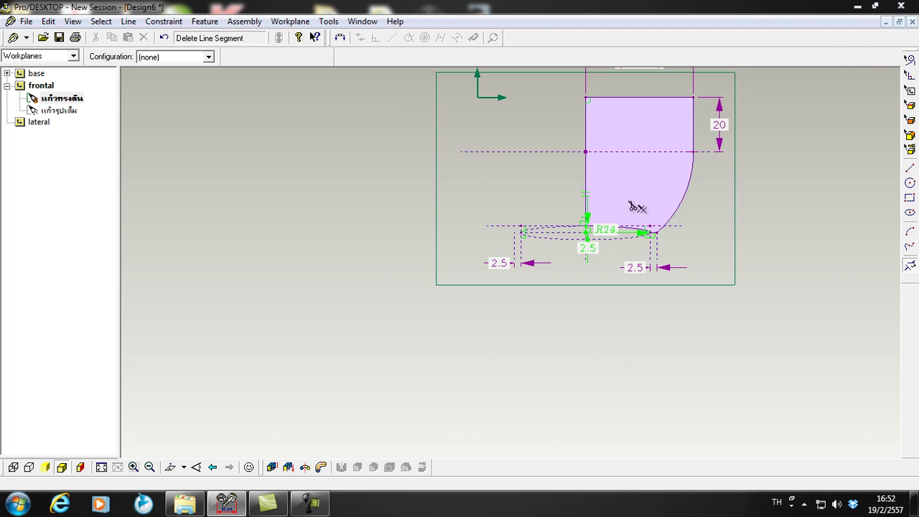
Delete the left 2.5 mm dimension below the base and the outer vertical construction line it referenced.
scroll(751, 142, up, 3)
scroll(696, 216, up, 2)
scroll(696, 209, down, 2)
scroll(634, 213, up, 1)
scroll(634, 214, down, 1)
scroll(679, 179, up, 1)
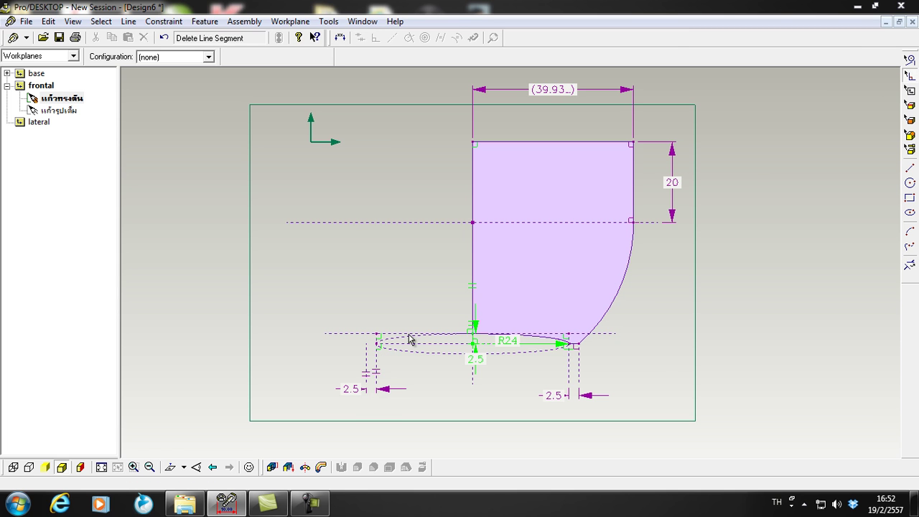
scroll(374, 381, up, 3)
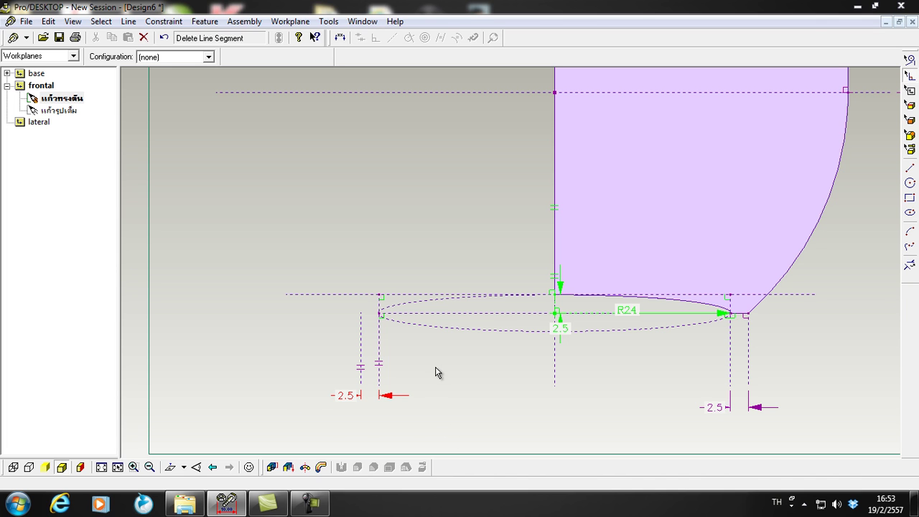
key(Delete)
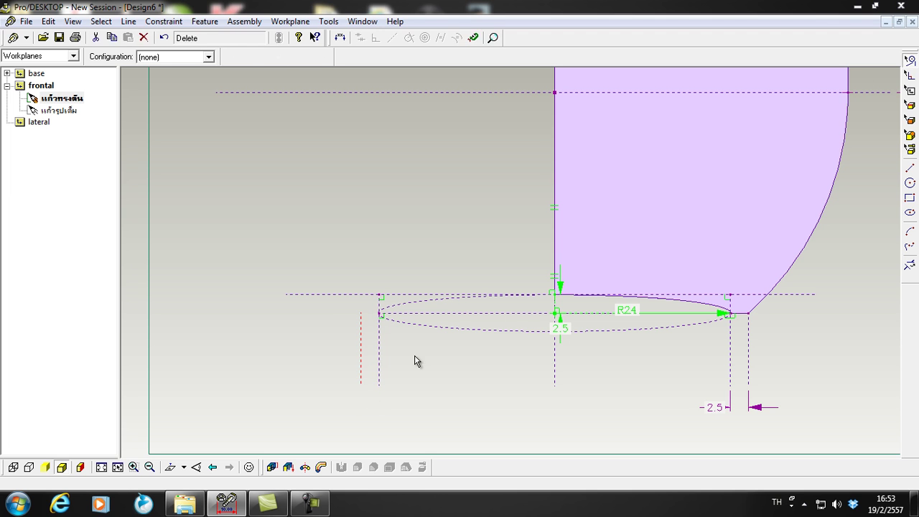
click(335, 295)
scroll(351, 311, down, 2)
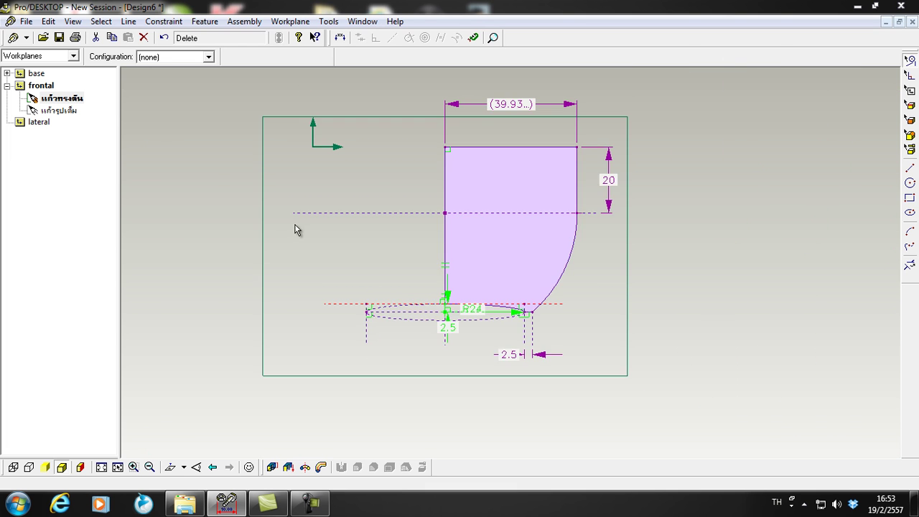
Examine the closed right-half profile and its remaining construction lines and dimensions.
scroll(595, 252, down, 2)
scroll(701, 252, up, 2)
scroll(628, 287, down, 2)
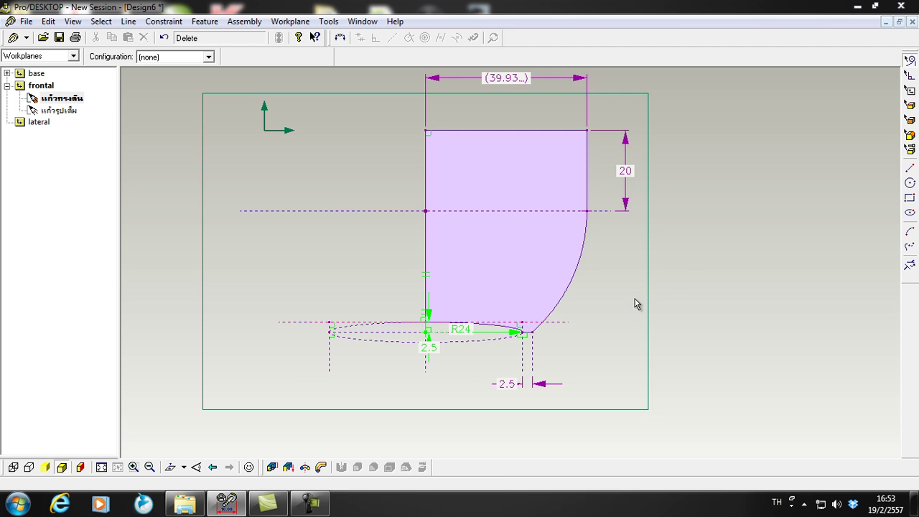
scroll(629, 267, up, 2)
scroll(617, 288, down, 1)
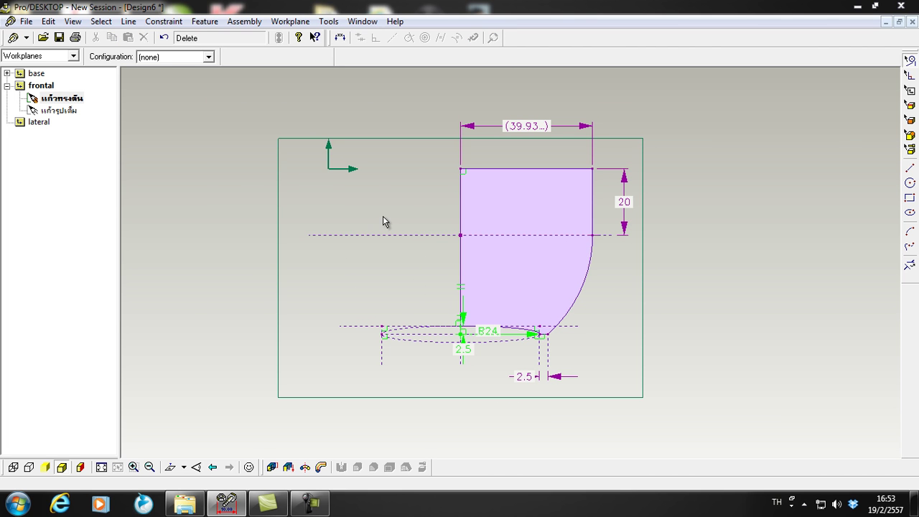
scroll(383, 222, up, 1)
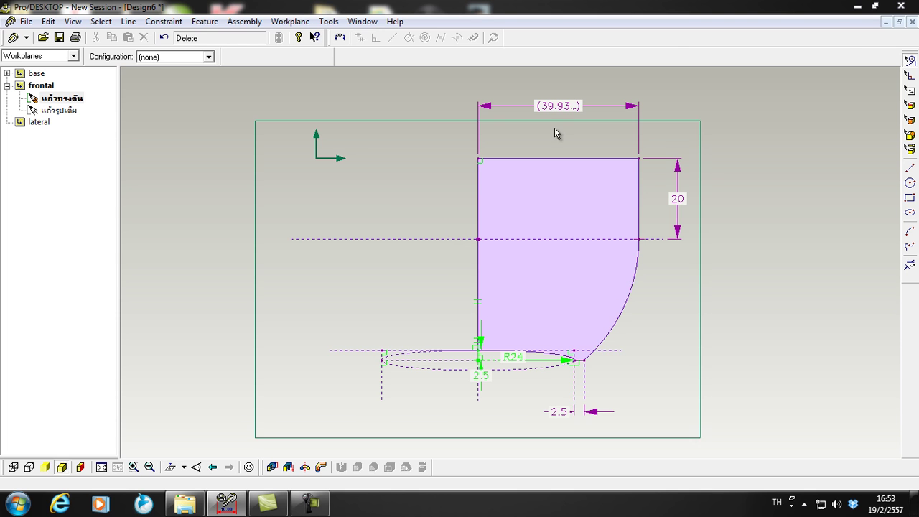
scroll(594, 153, down, 1)
scroll(585, 221, up, 1)
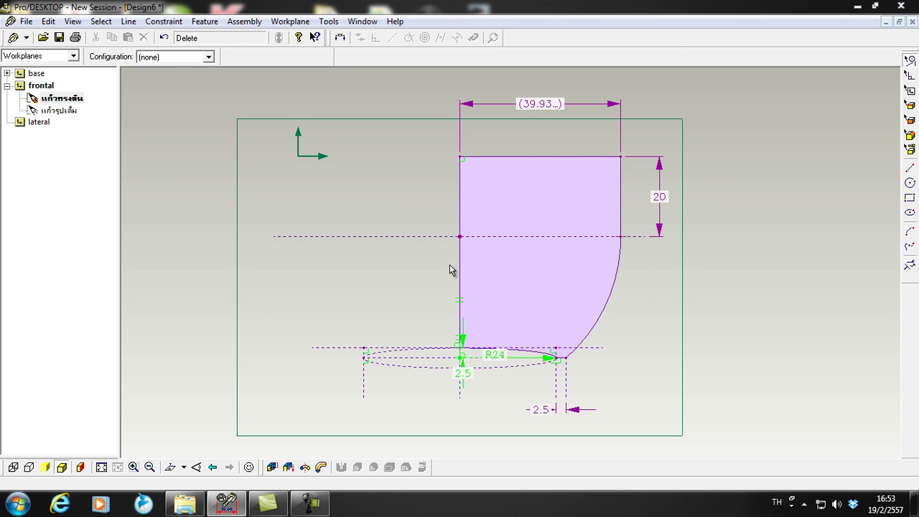
scroll(414, 263, up, 1)
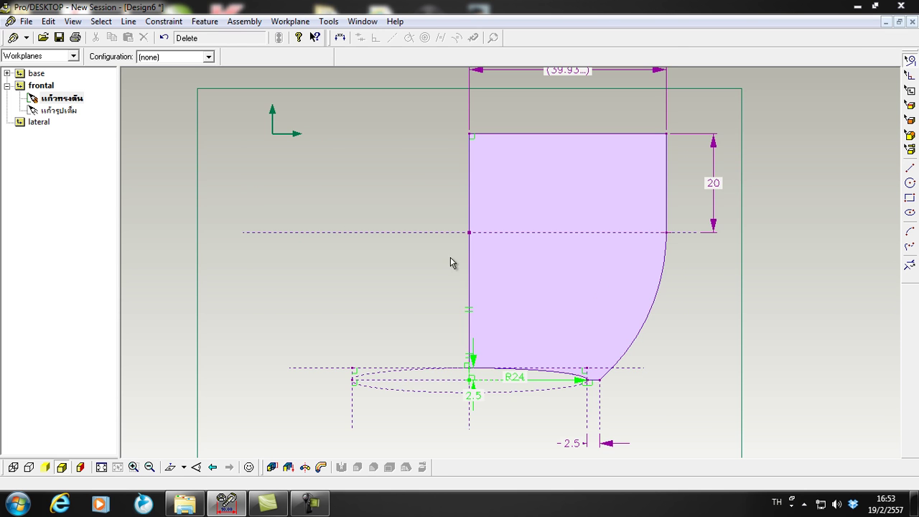
Revolve the แก้วทรงตัน profile 360° about the vertical centreline as added material above the workplane.
click(470, 192)
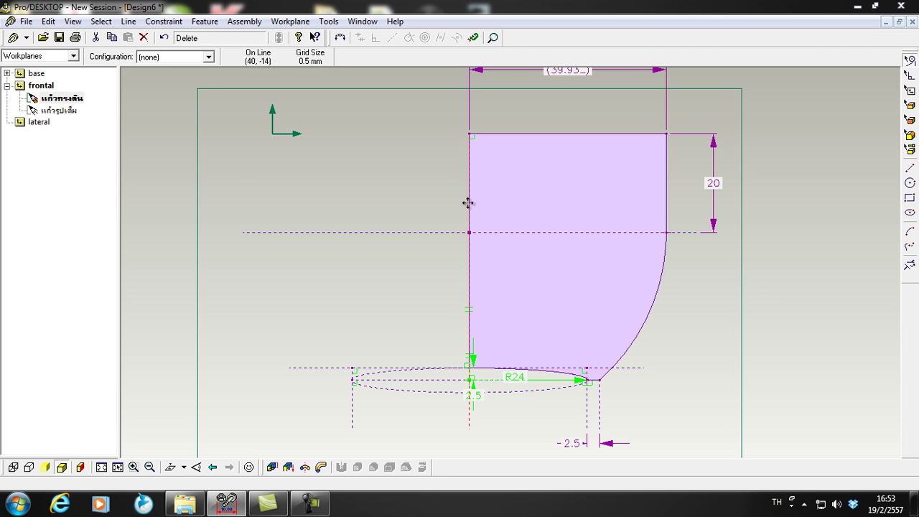
scroll(514, 205, down, 1)
scroll(484, 226, up, 2)
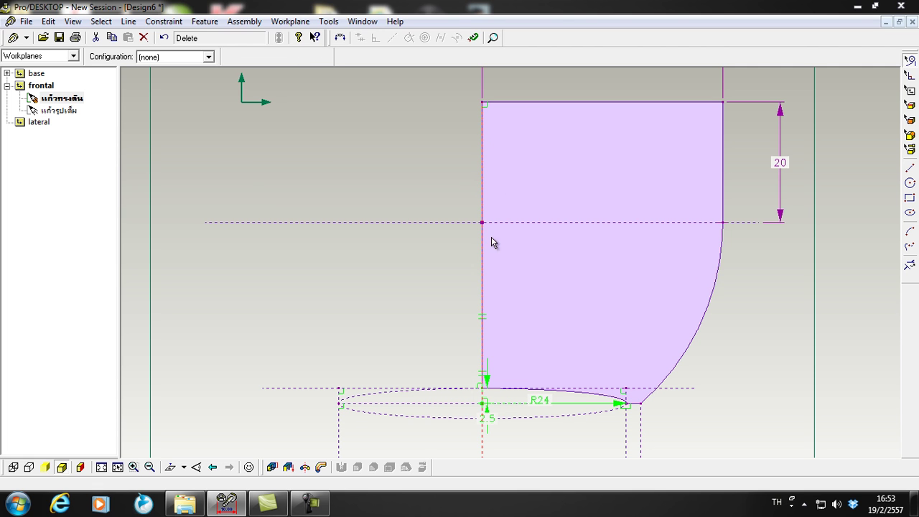
scroll(458, 265, down, 2)
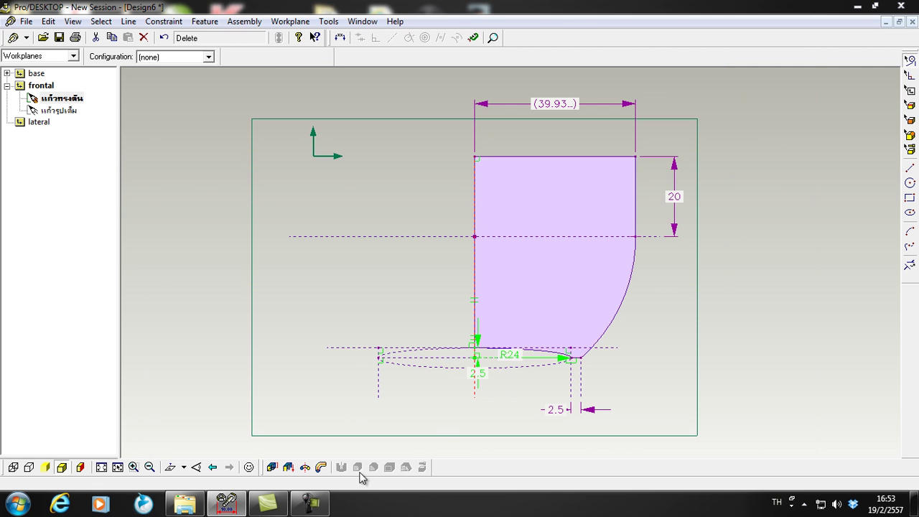
click(307, 468)
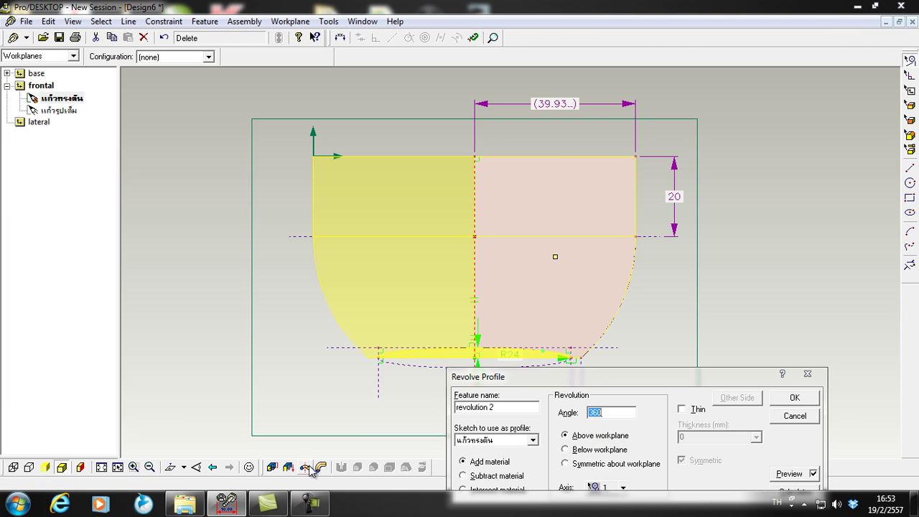
click(786, 397)
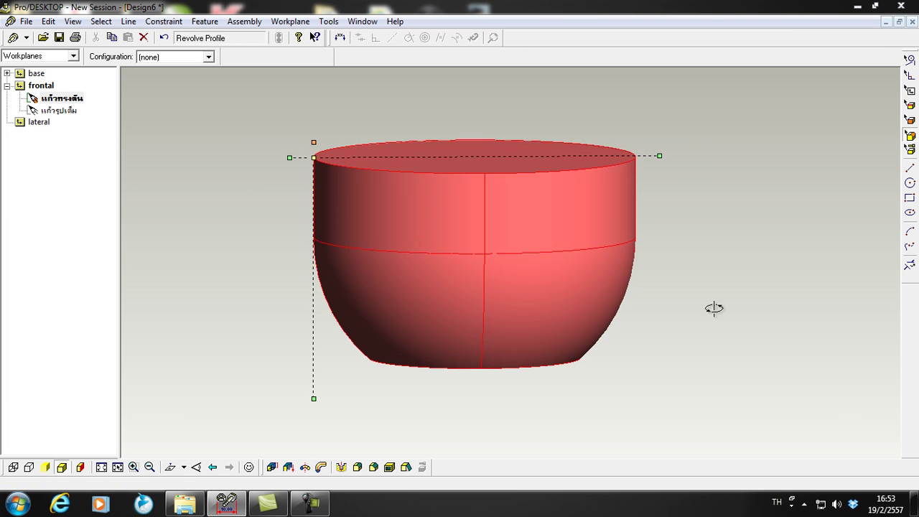
Inspect the revolved solid glass from below, checking the base recess and the outer side.
middle_drag(668, 339, 605, 276)
scroll(605, 277, up, 5)
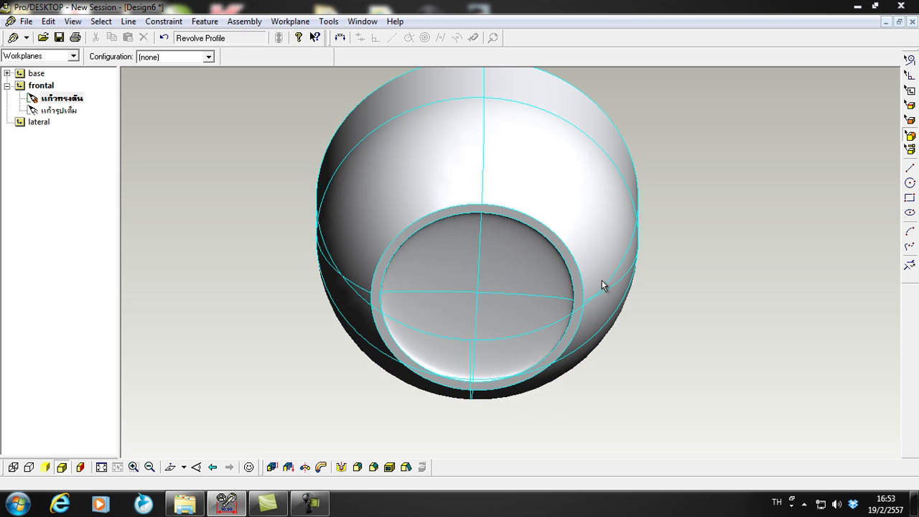
scroll(601, 285, down, 3)
scroll(559, 304, up, 2)
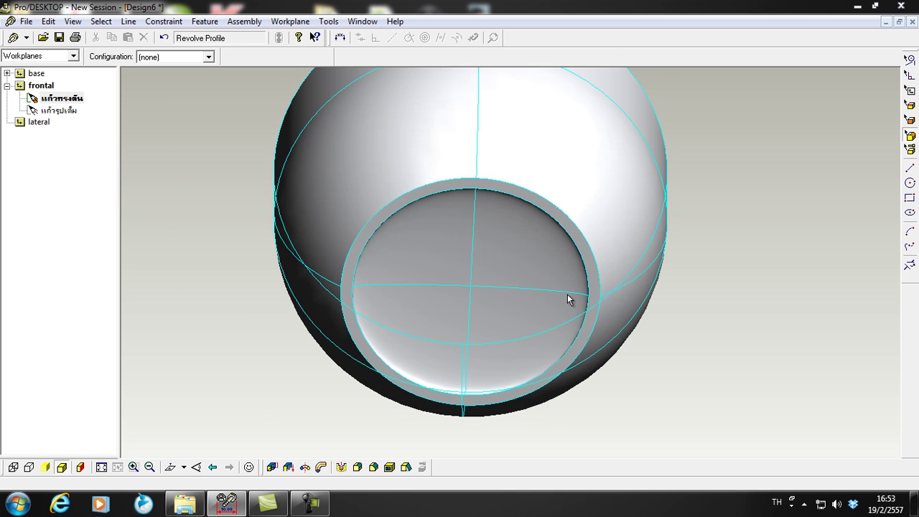
middle_drag(613, 260, 599, 310)
scroll(598, 352, down, 2)
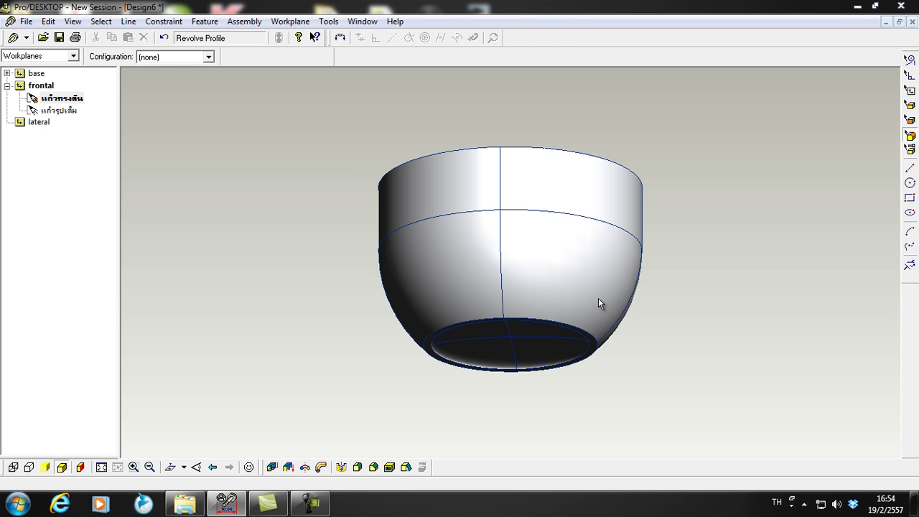
Undo the revolve of the แก้วทรงตัน profile and view the half-profile sketch face-on.
key(ctrl+z)
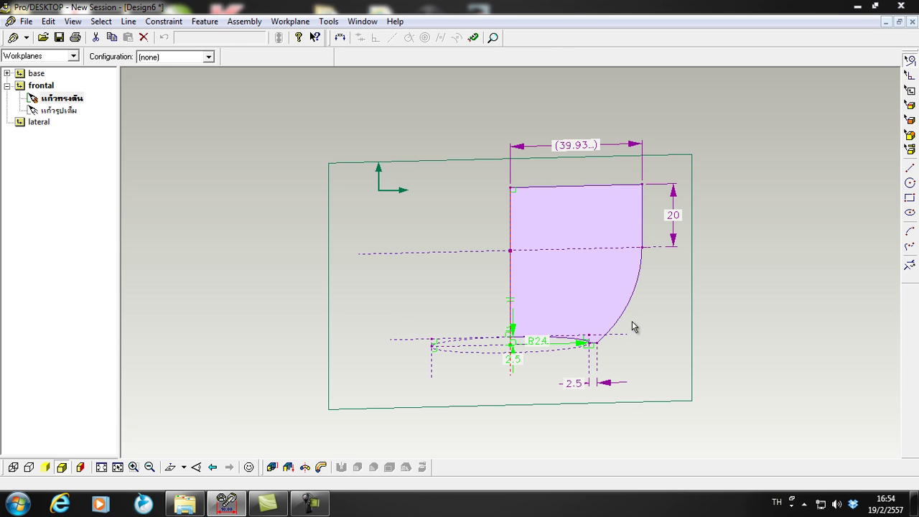
key(f)
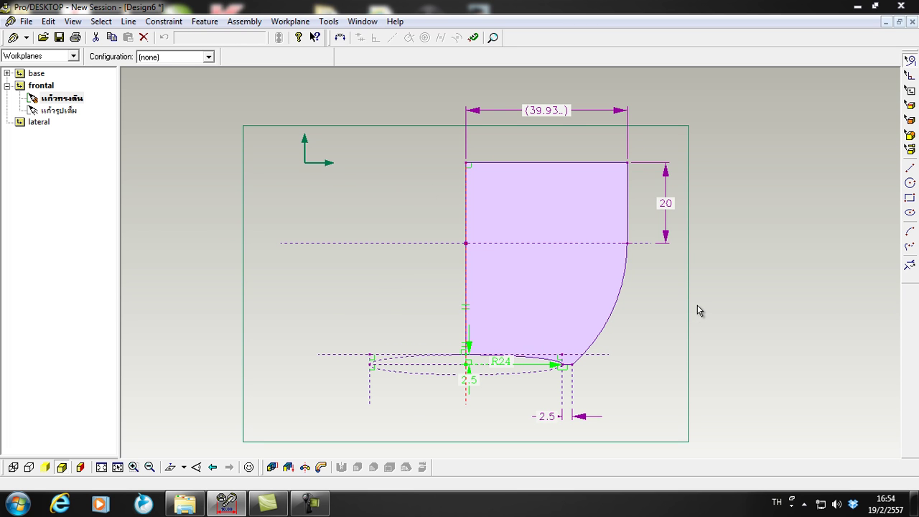
scroll(701, 302, up, 1)
scroll(711, 272, down, 2)
scroll(723, 253, up, 1)
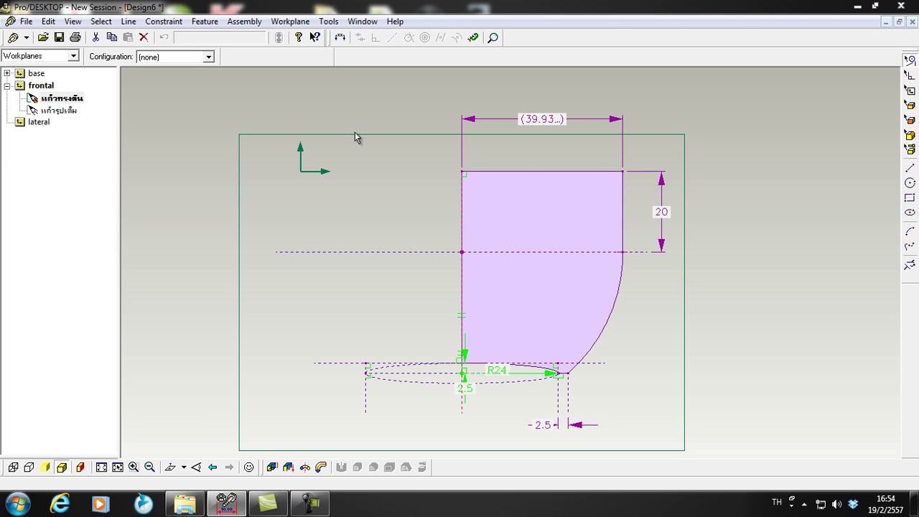
Add a new sketch named แก้วทรงกลวง to the frontal workplane.
click(42, 86)
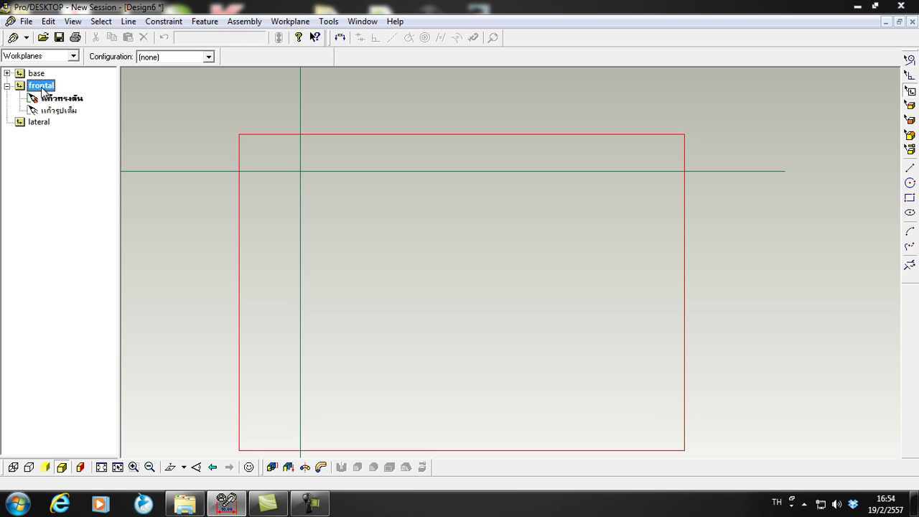
right_click(43, 91)
click(95, 129)
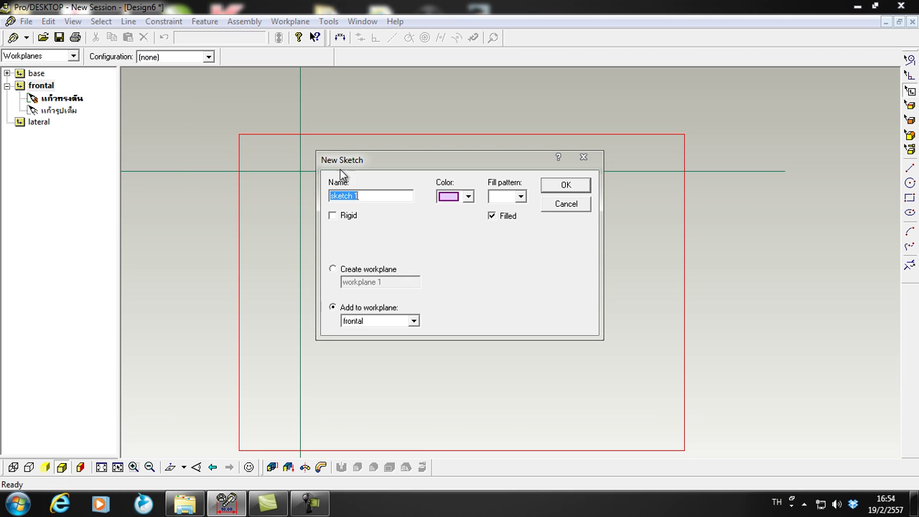
text(แก้ว)
text(กลวง)
key(BackSpace)
key(BackSpace)
key(BackSpace)
key(BackSpace)
text(ทรงกลวง)
click(562, 188)
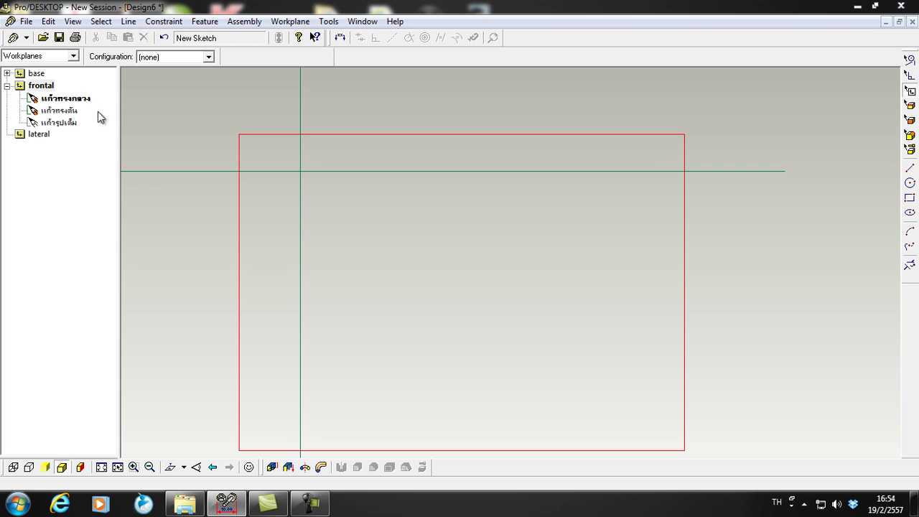
Copy the complete แก้วทรงตัน profile and paste it into the แก้วทรงกลวง sketch.
double_click(34, 112)
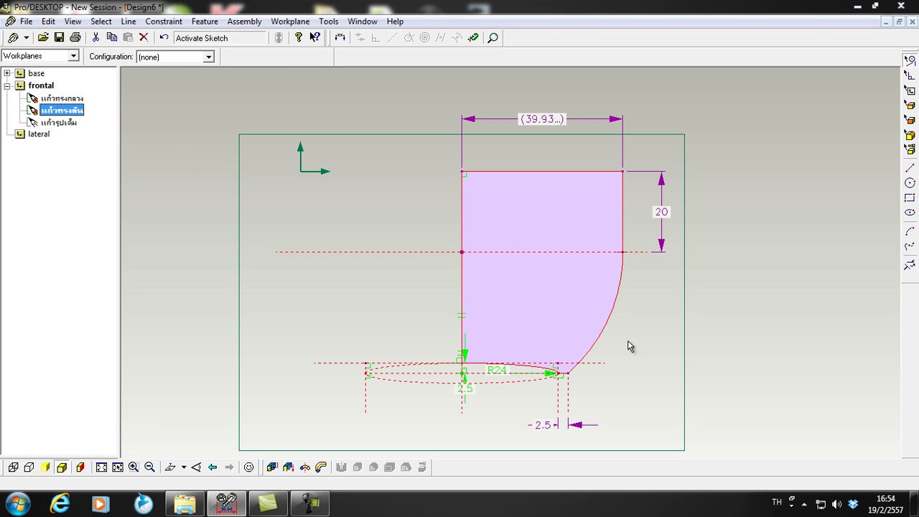
click(48, 21)
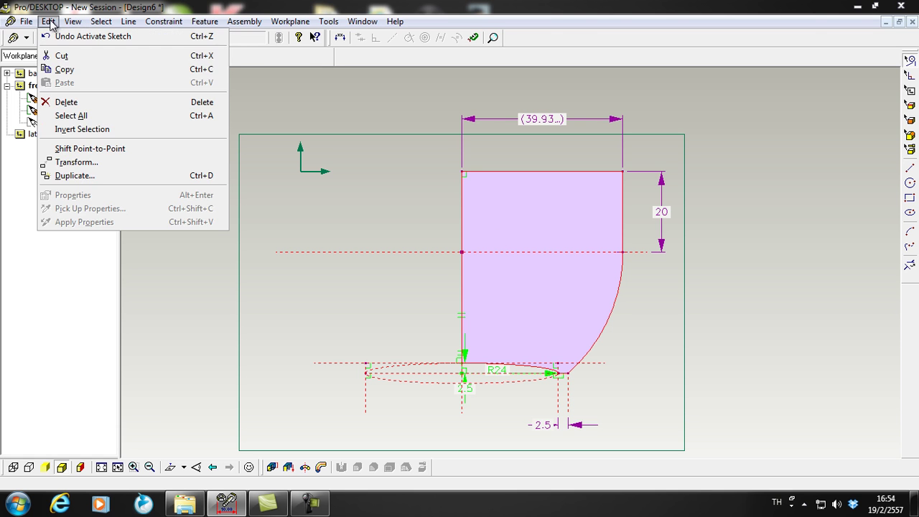
click(74, 71)
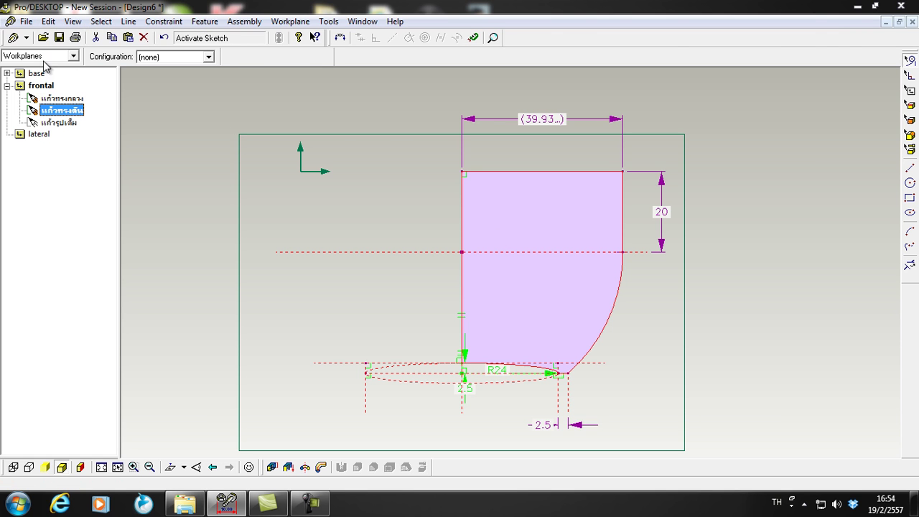
click(33, 99)
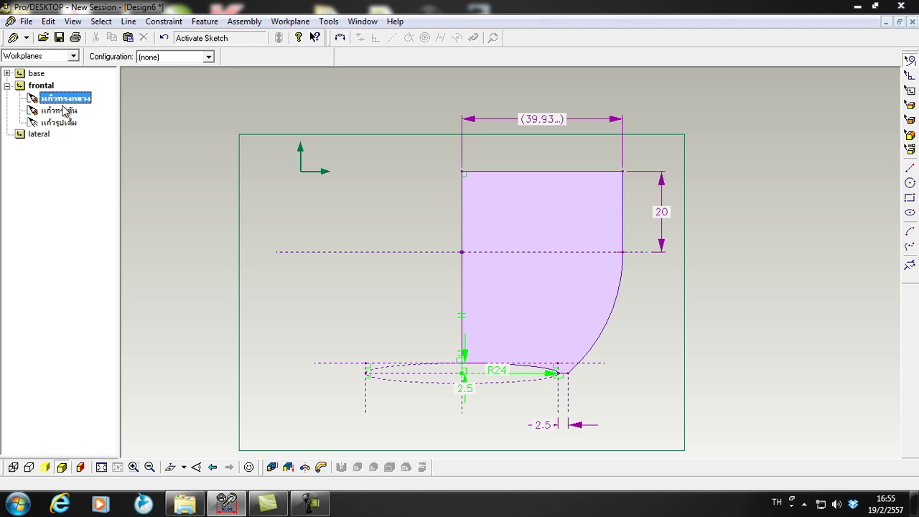
click(48, 21)
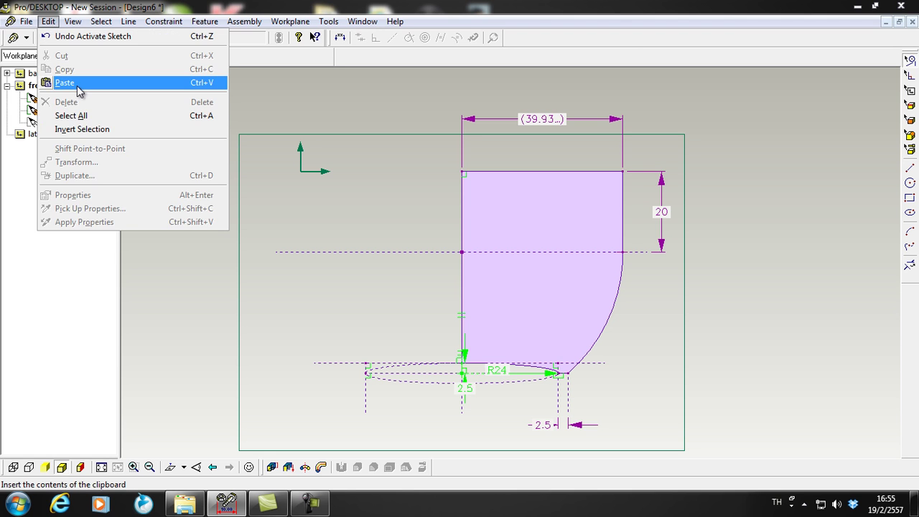
click(65, 83)
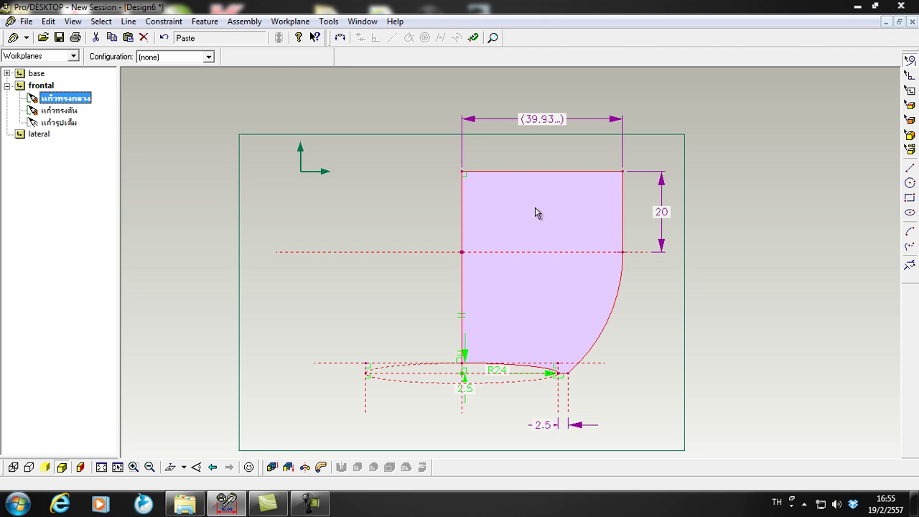
Hide the แก้วทรงตัน sketch so that only แก้วทรงกลวง is shown.
click(32, 112)
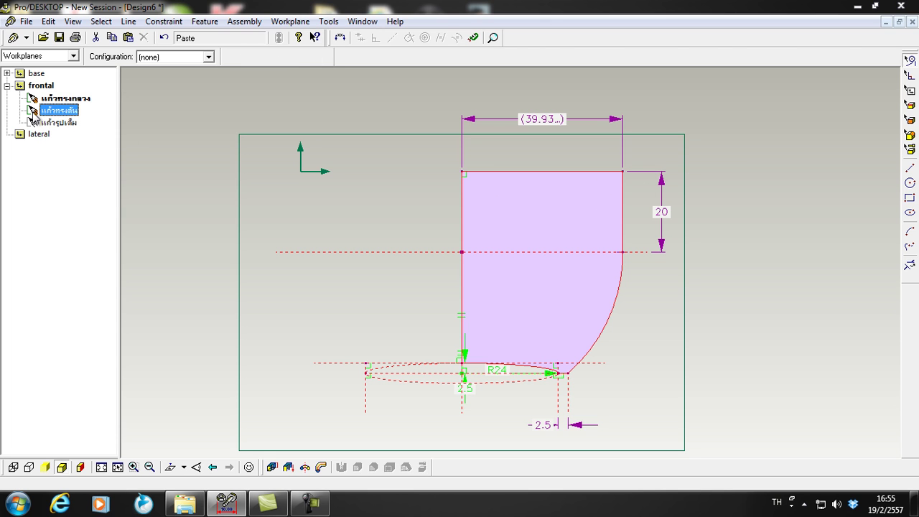
right_click(33, 118)
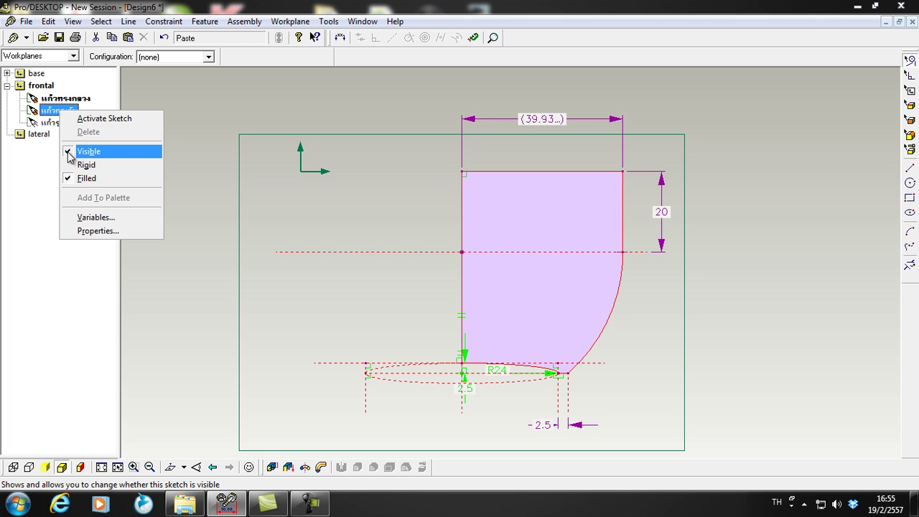
click(36, 100)
click(43, 111)
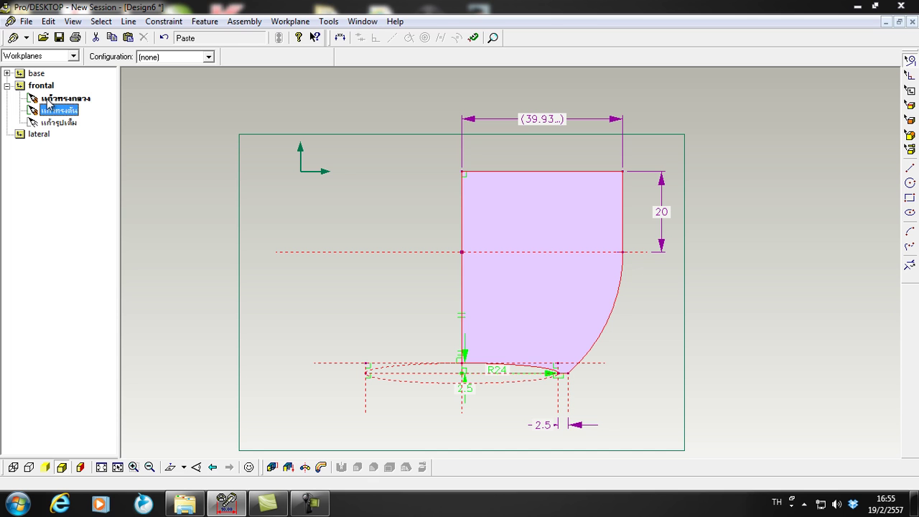
click(75, 99)
click(43, 111)
right_click(48, 114)
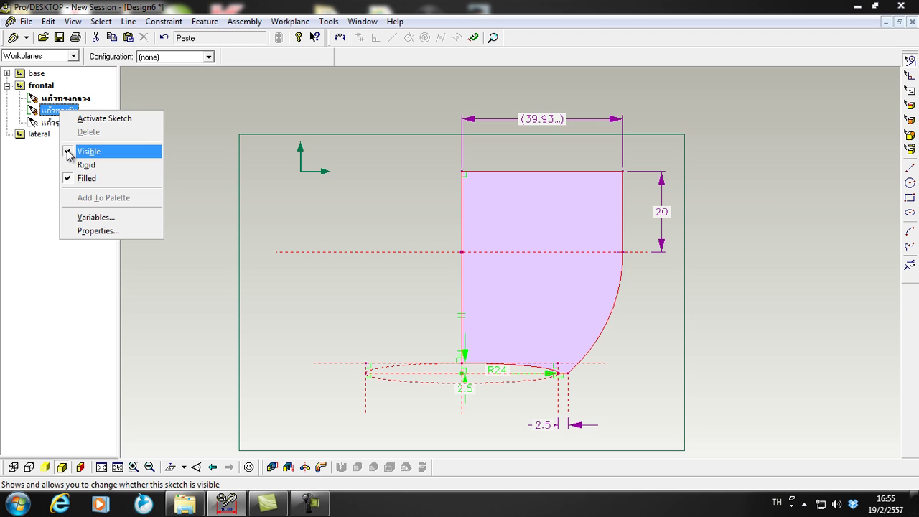
click(69, 154)
click(59, 100)
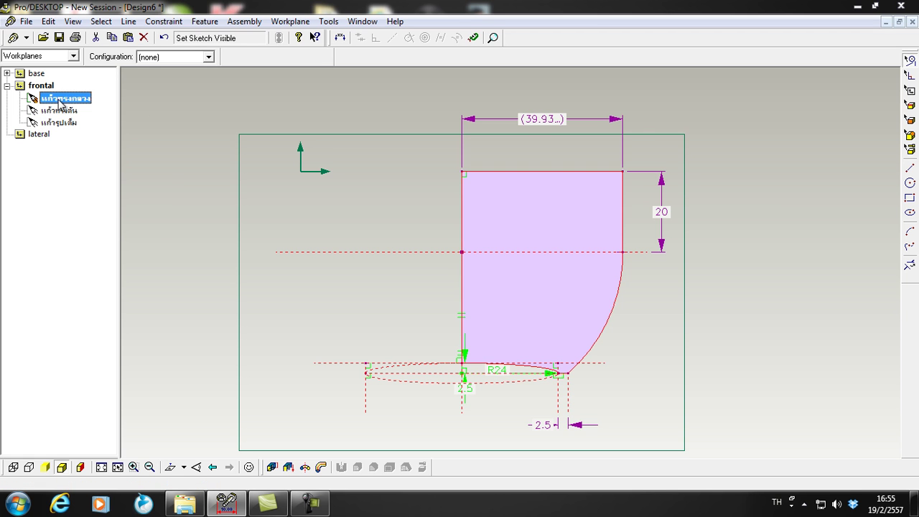
Set the colour of the แก้วทรงกลวง sketch to red.
double_click(32, 101)
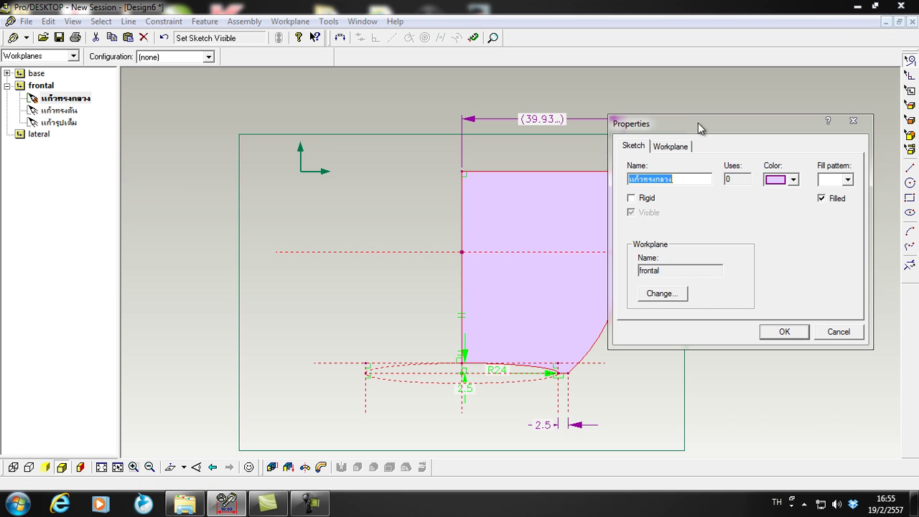
click(791, 180)
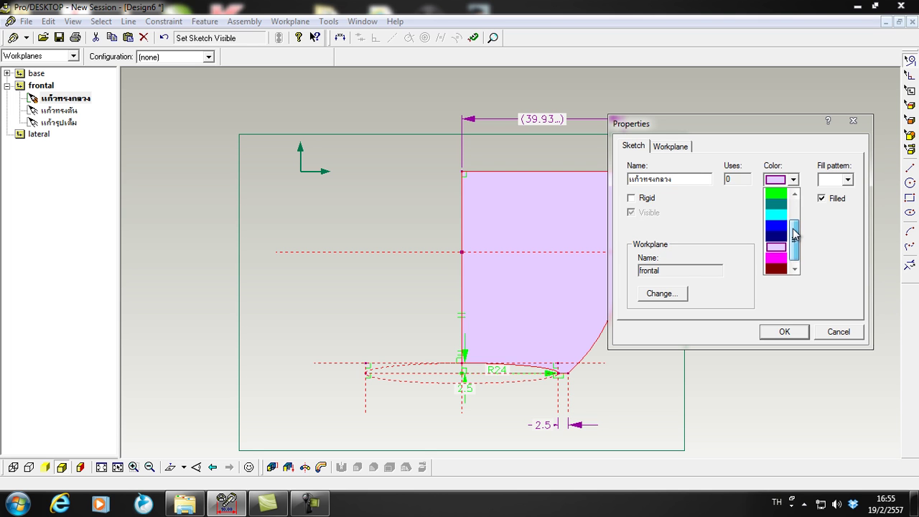
drag(796, 240, 796, 206)
click(777, 194)
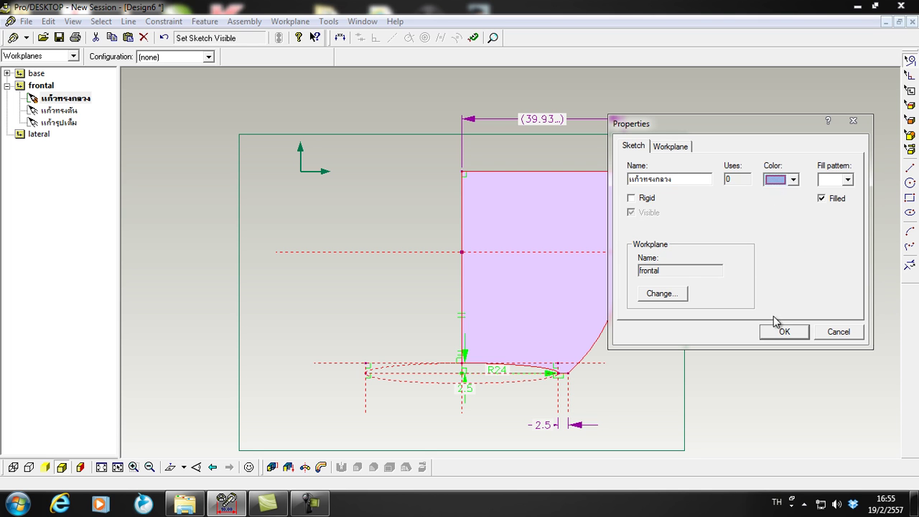
click(784, 331)
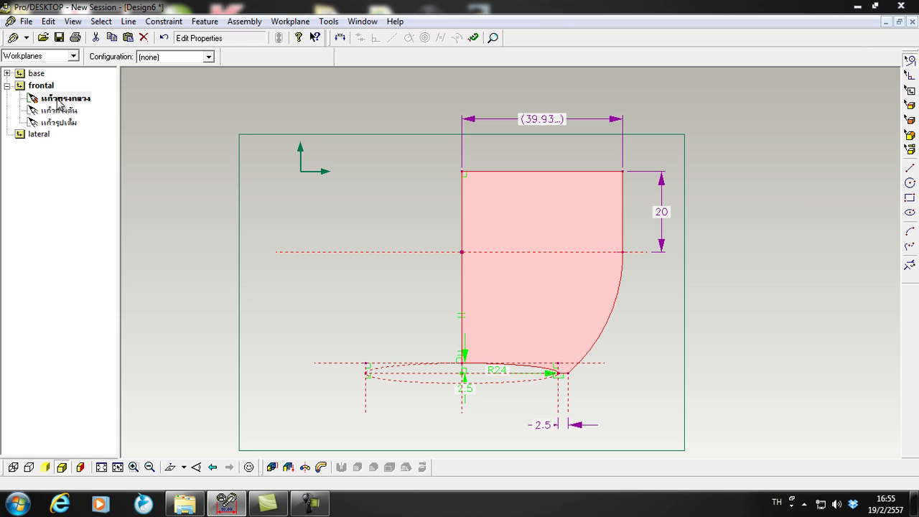
Change the colour of the แก้วทรงกลวง sketch to light orange.
double_click(81, 100)
click(792, 180)
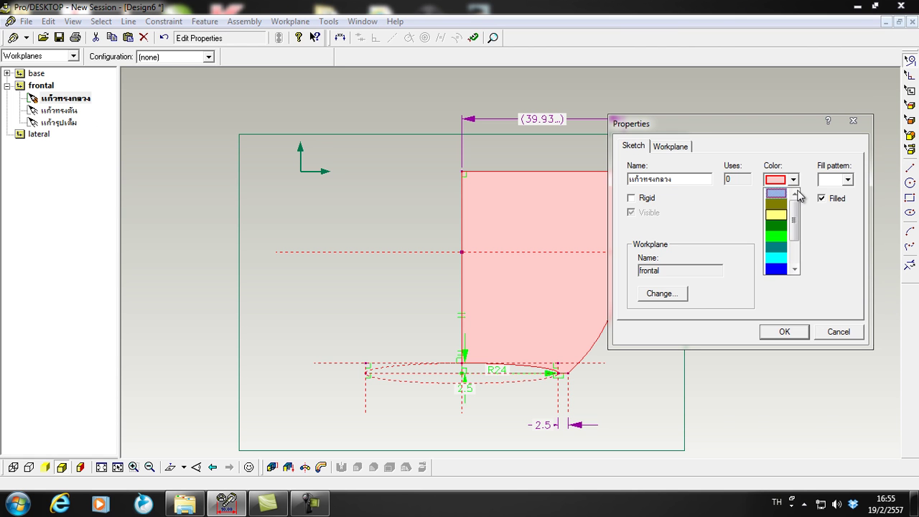
click(780, 216)
click(785, 331)
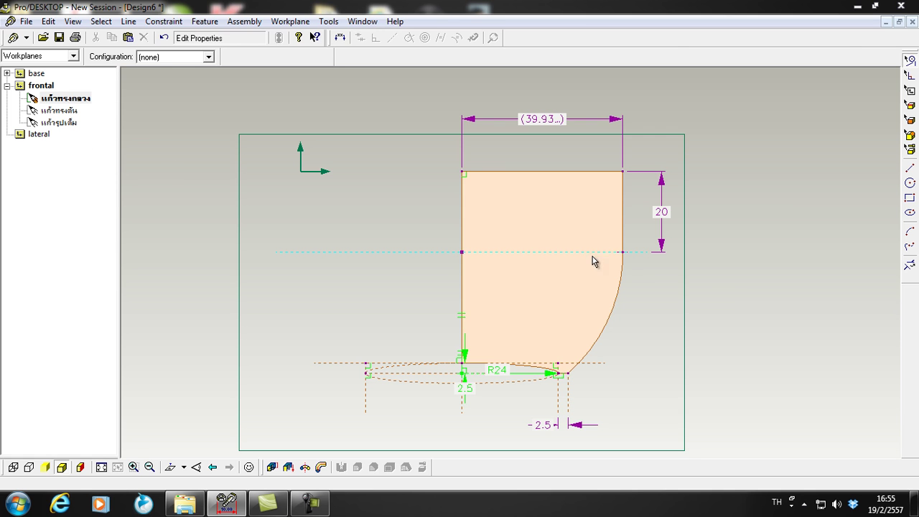
scroll(698, 269, up, 1)
scroll(697, 269, down, 2)
scroll(700, 284, up, 1)
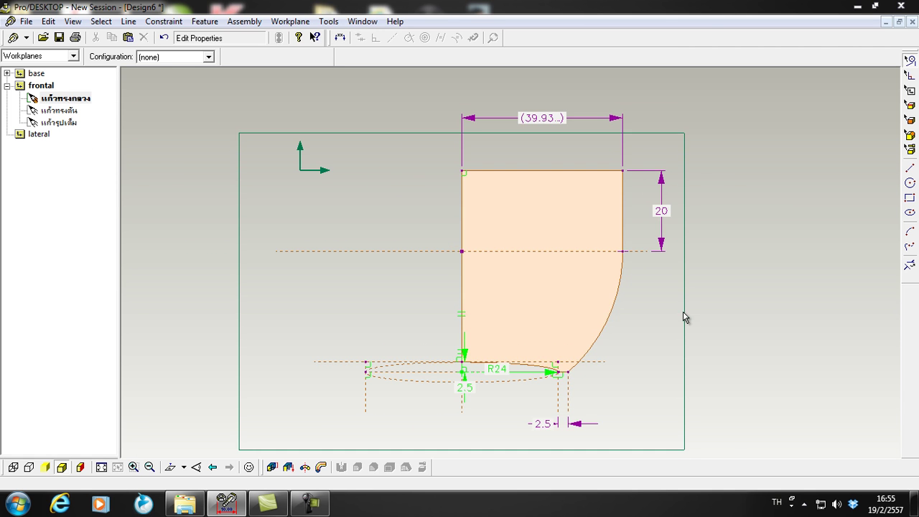
Change the colour of the แก้วทรงกลวง sketch to purple.
double_click(35, 99)
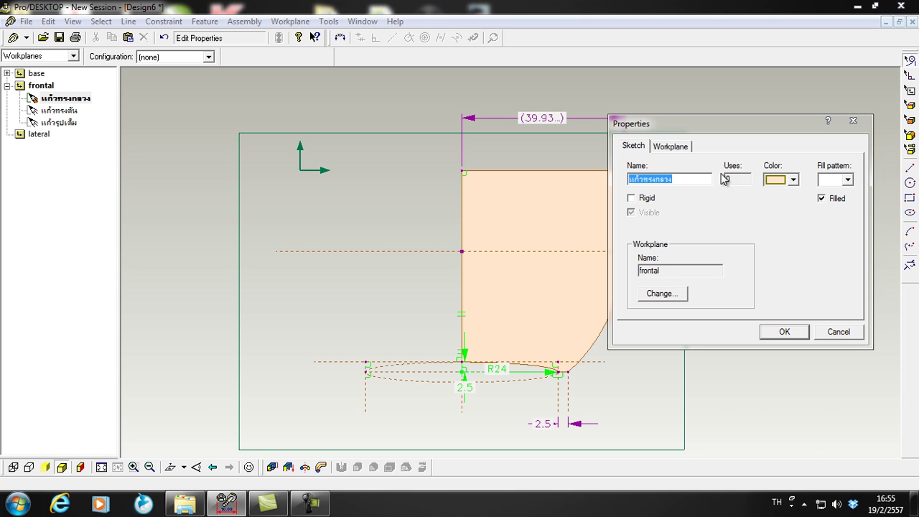
click(794, 181)
drag(795, 212, 802, 260)
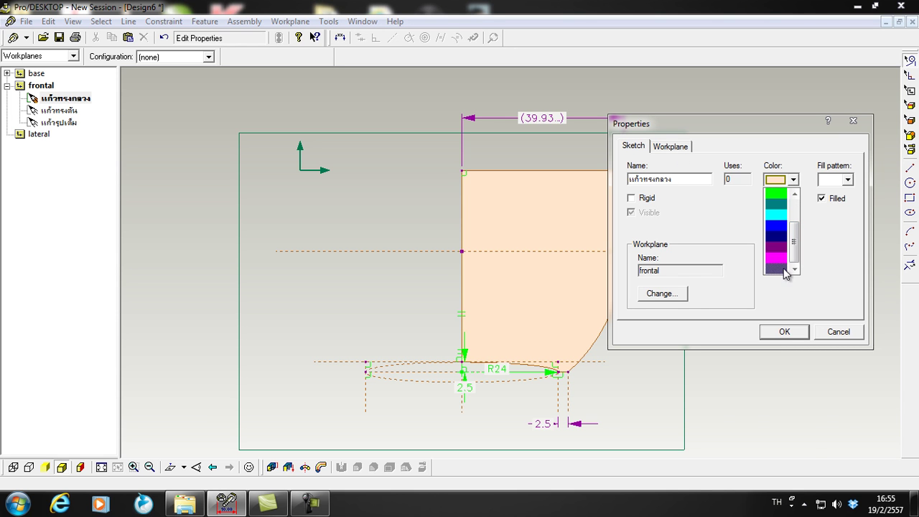
click(780, 257)
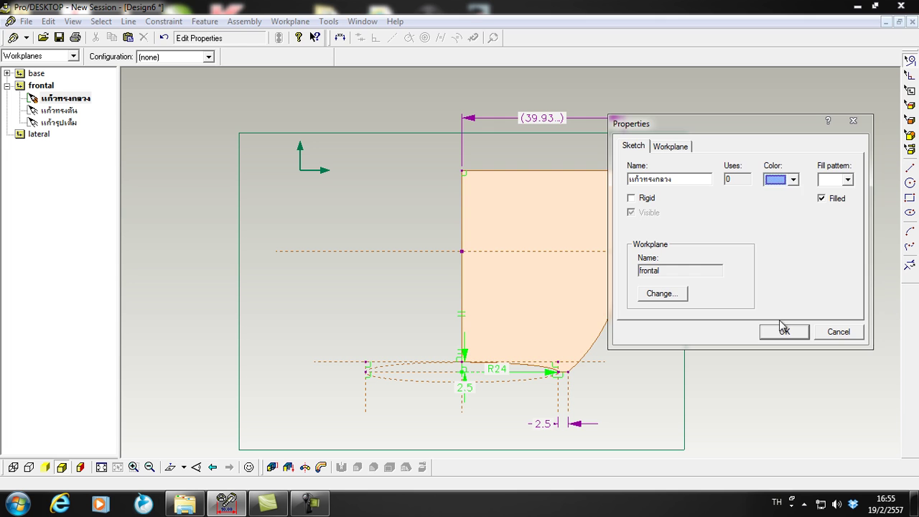
click(783, 333)
scroll(774, 320, down, 1)
Set the colour of the แก้วทรงกลวง sketch to blue.
click(34, 101)
double_click(34, 100)
click(794, 180)
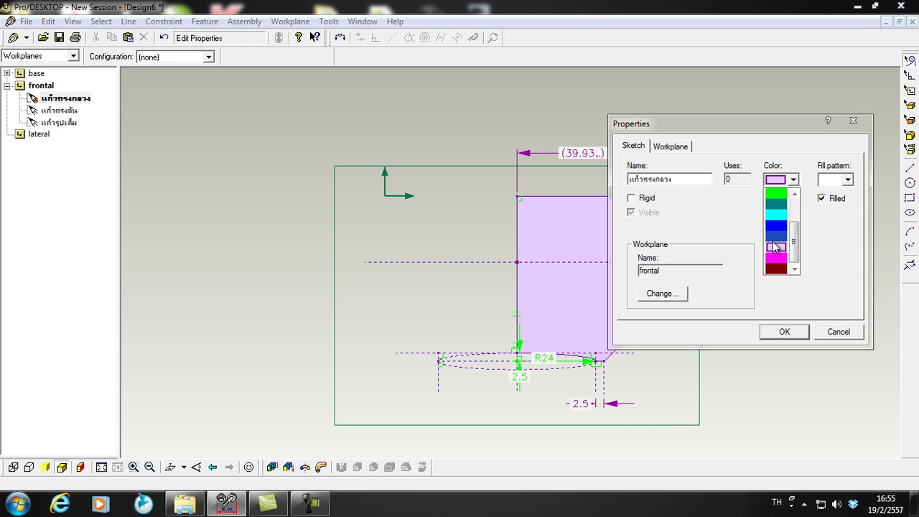
click(780, 228)
click(782, 332)
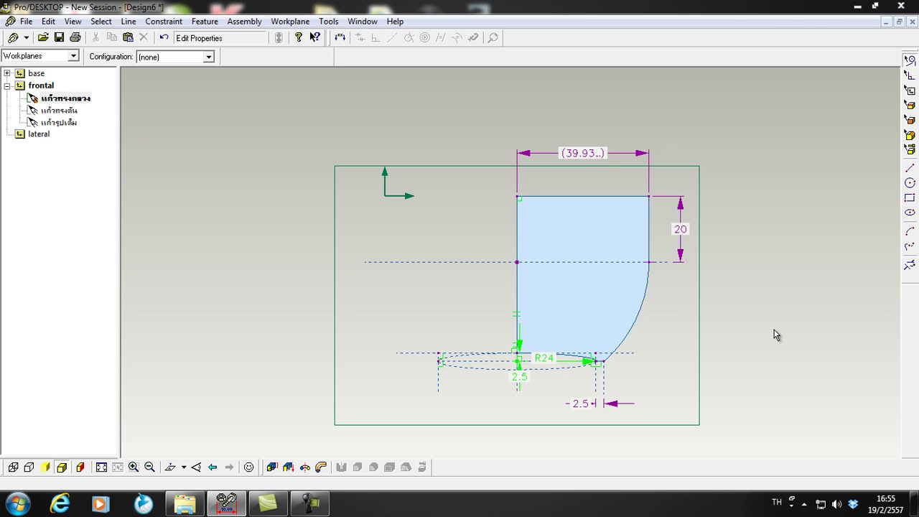
Draw a vertical line about 1.9 mm inside the straight outer wall, from the rim edge down to the dashed horizontal line.
scroll(774, 335, up, 1)
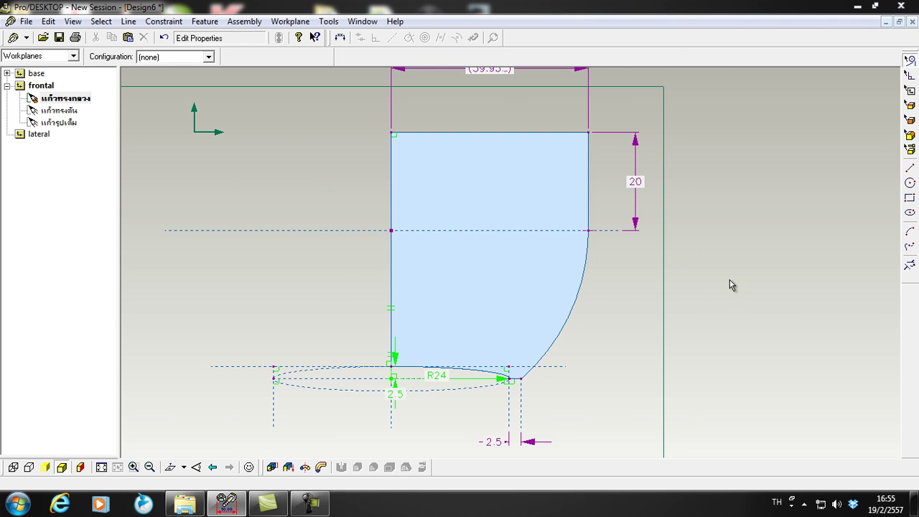
scroll(737, 280, down, 1)
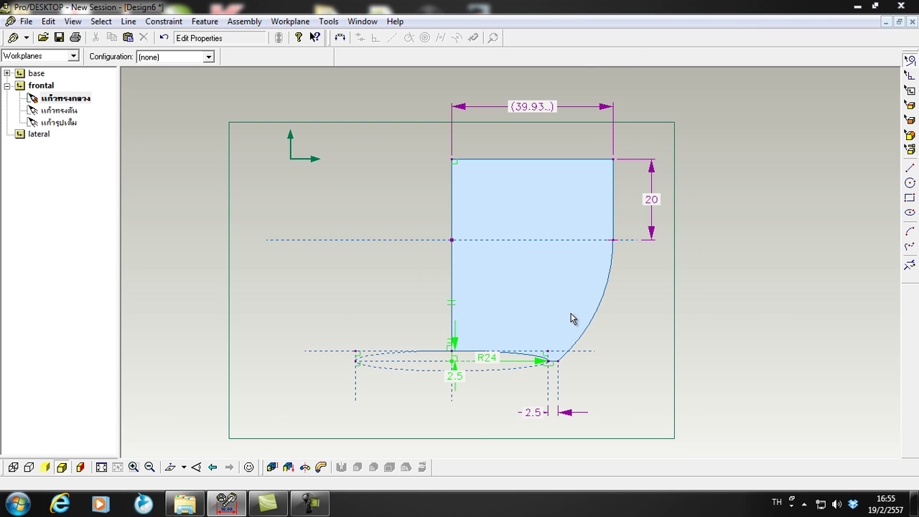
scroll(583, 351, up, 1)
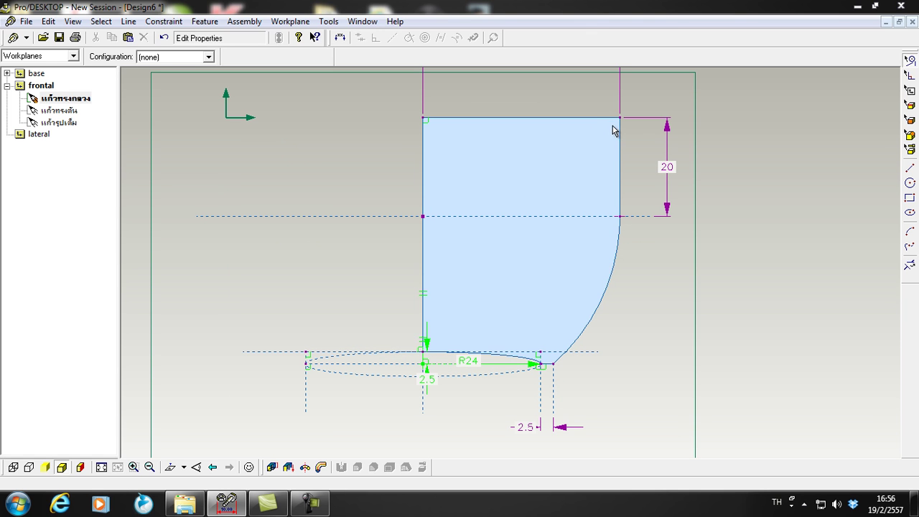
scroll(585, 287, down, 1)
scroll(643, 176, up, 3)
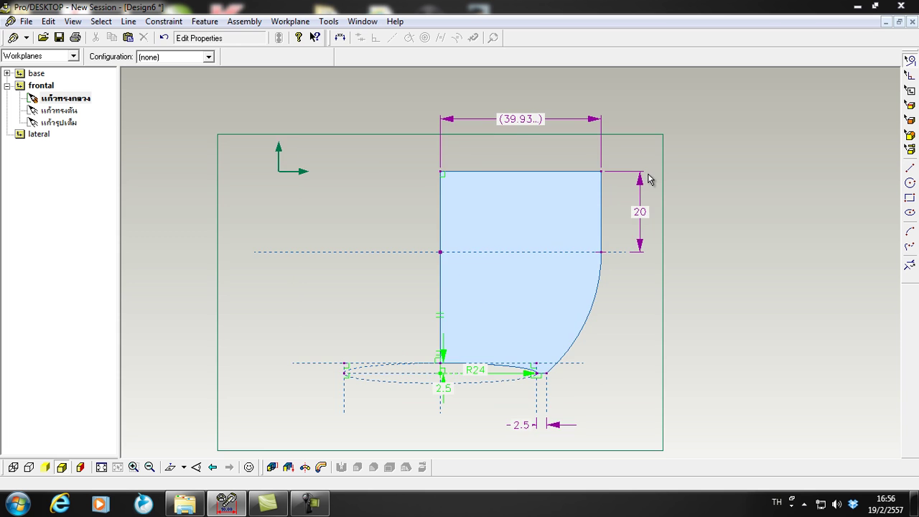
scroll(645, 175, up, 1)
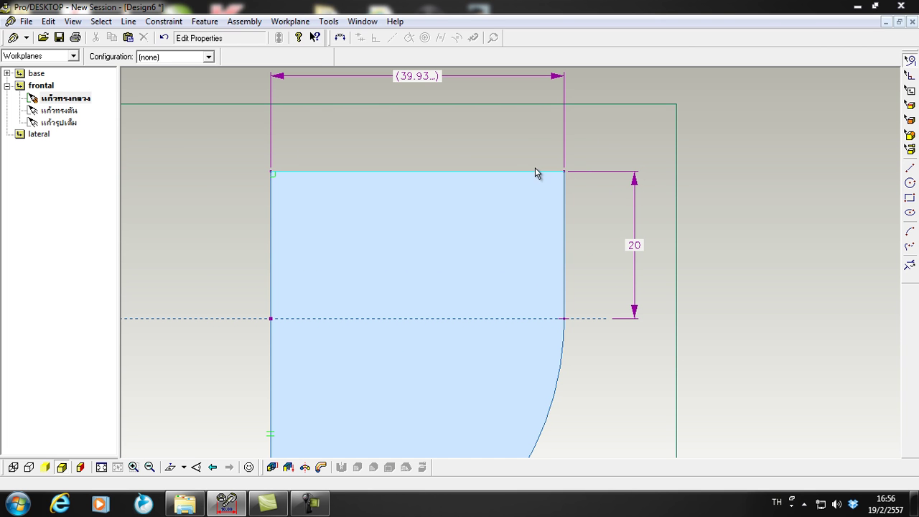
click(910, 168)
scroll(499, 251, down, 1)
scroll(527, 235, up, 2)
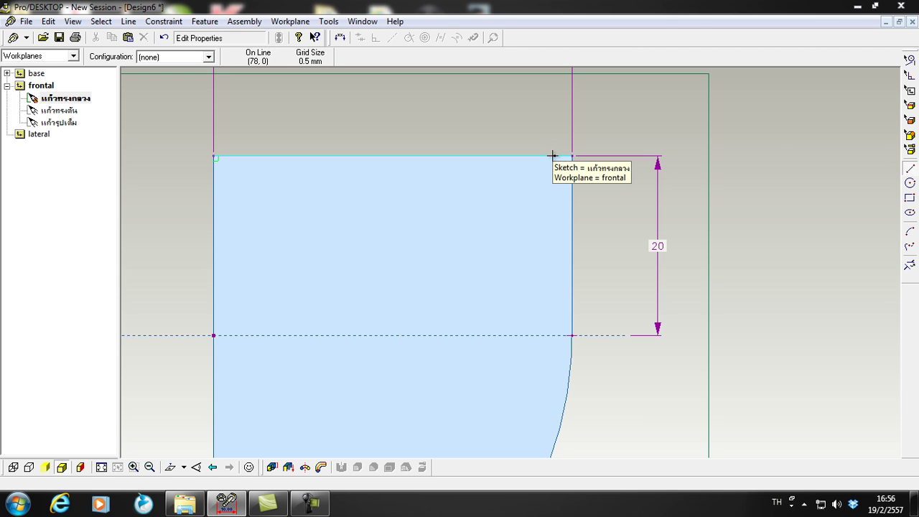
drag(552, 155, 555, 335)
scroll(565, 187, up, 2)
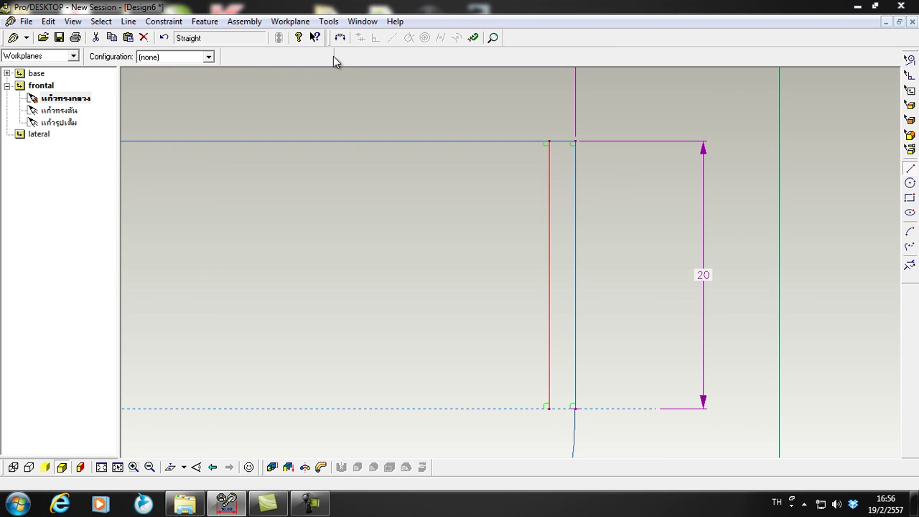
Dimension the horizontal distance between the new inner line and the outer wall, placing it above the rim.
click(340, 38)
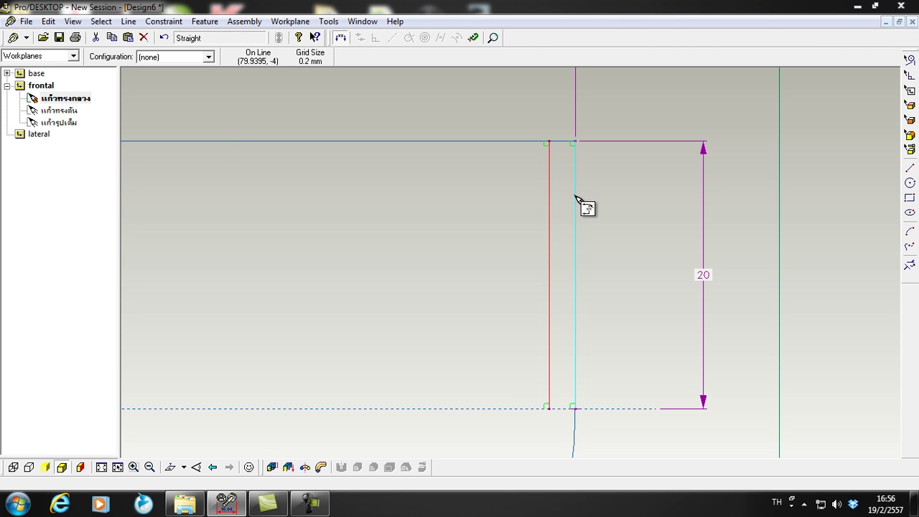
drag(550, 205, 591, 118)
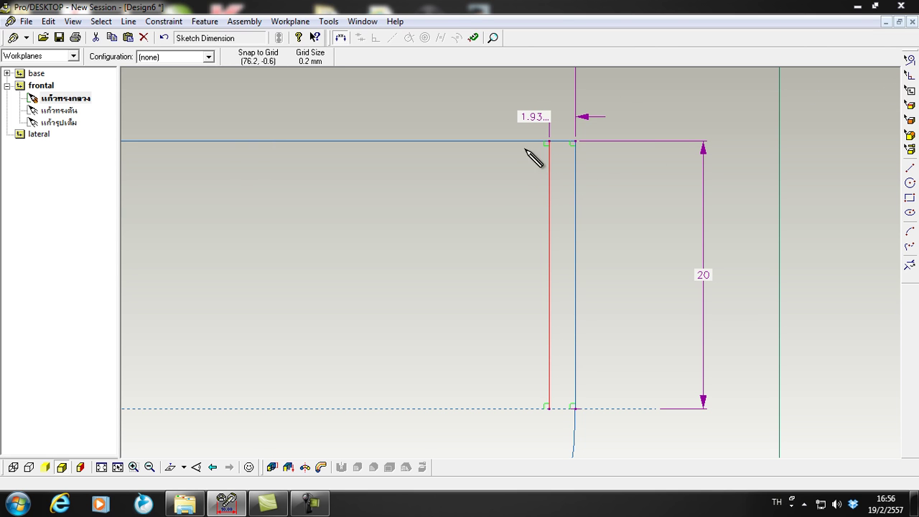
click(909, 86)
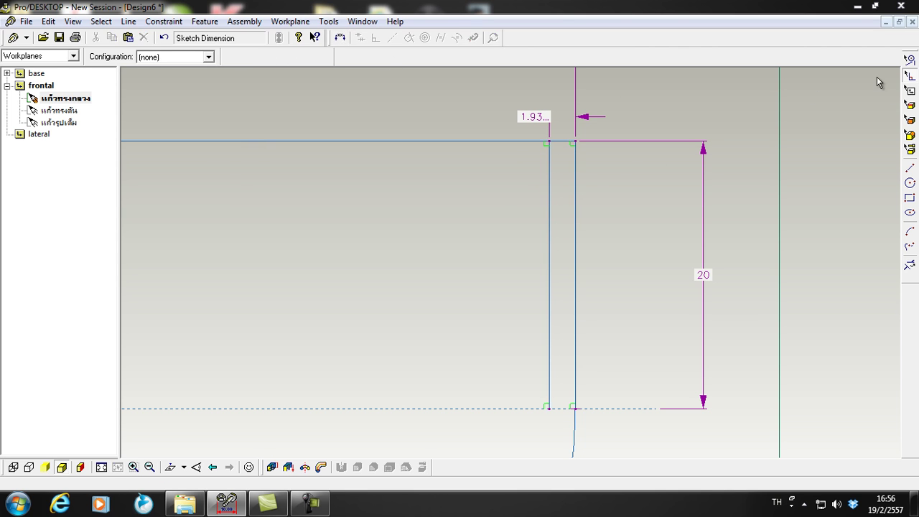
Try to set the distance between the inner line and the outer wall to 2 mm.
double_click(540, 119)
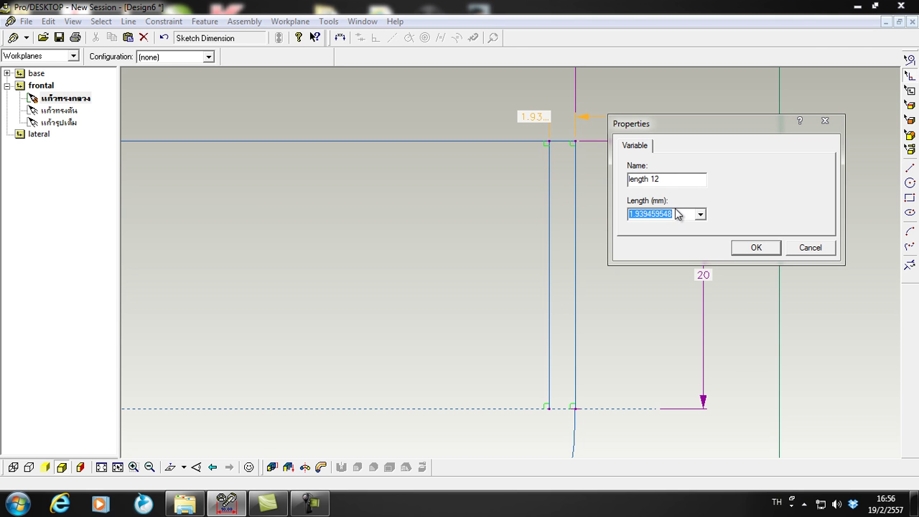
drag(681, 216, 625, 221)
text(2)
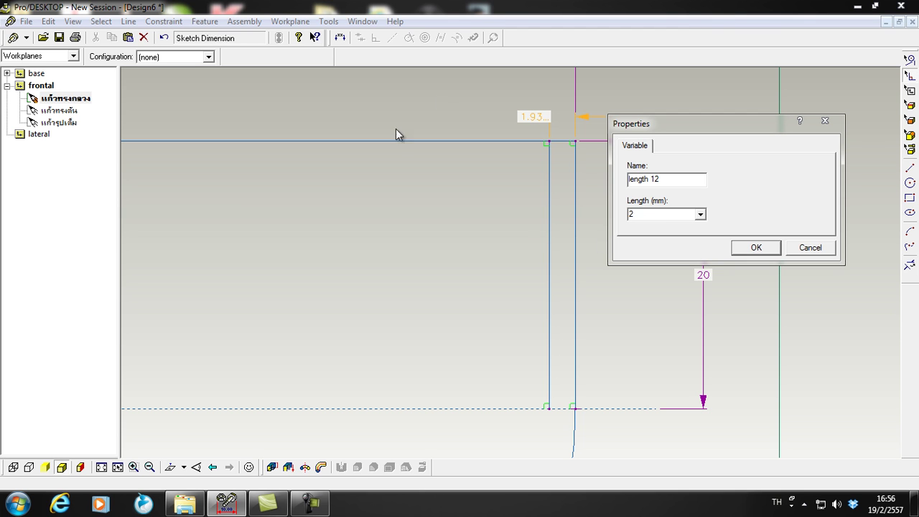
click(756, 248)
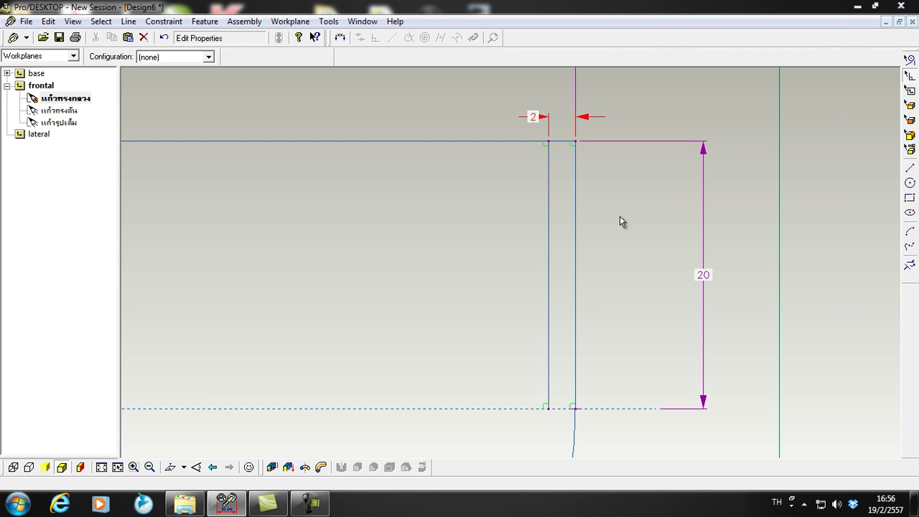
scroll(581, 183, down, 2)
scroll(582, 194, down, 2)
scroll(587, 203, up, 1)
scroll(567, 172, down, 2)
scroll(557, 134, up, 2)
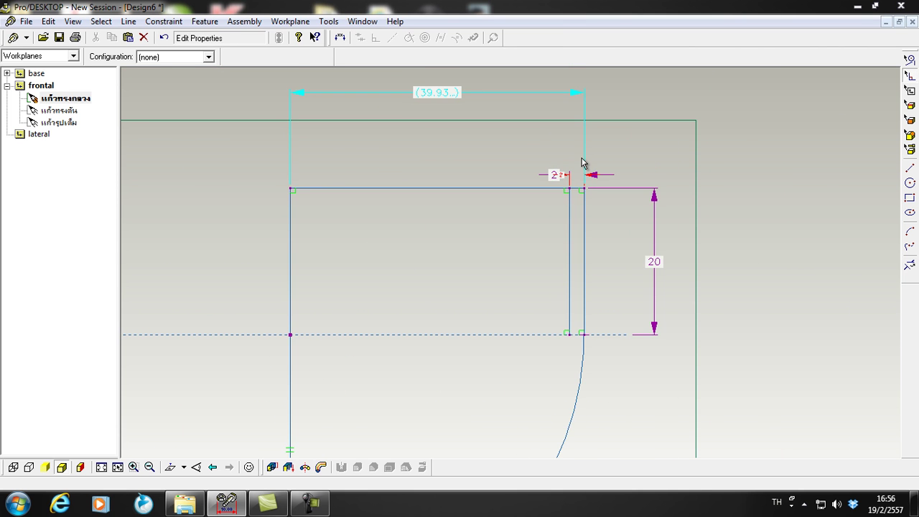
Undo the last change to the wall-thickness dimension.
key(ctrl+z)
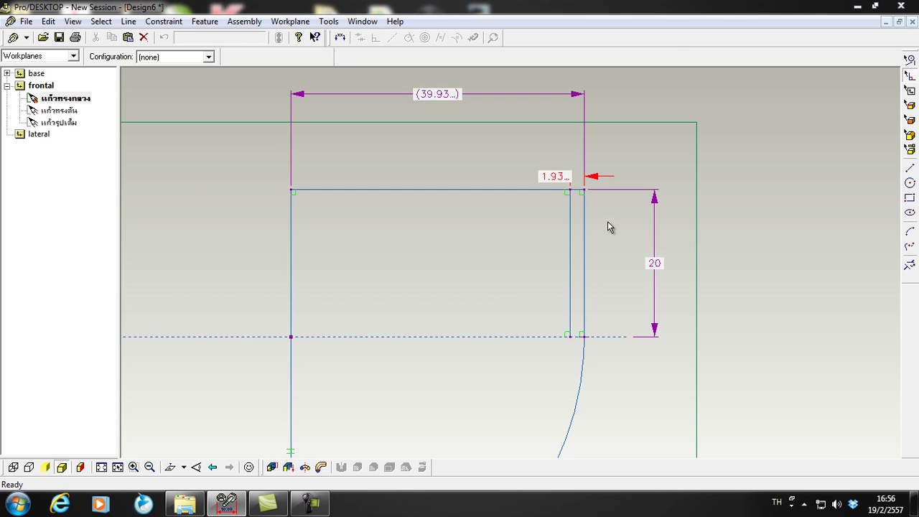
scroll(584, 189, up, 3)
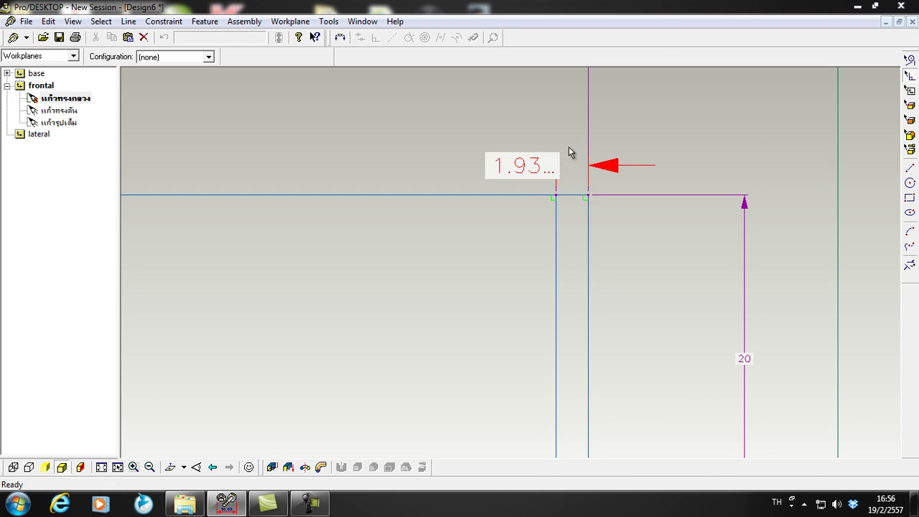
scroll(589, 195, down, 1)
scroll(625, 223, up, 1)
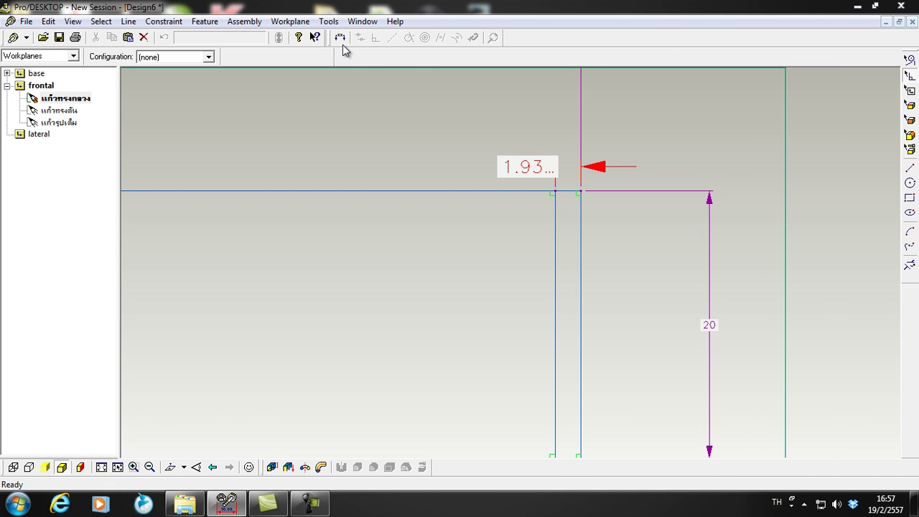
Fix the straight outer wall line and the vertical centre line of the profile in place.
click(580, 232)
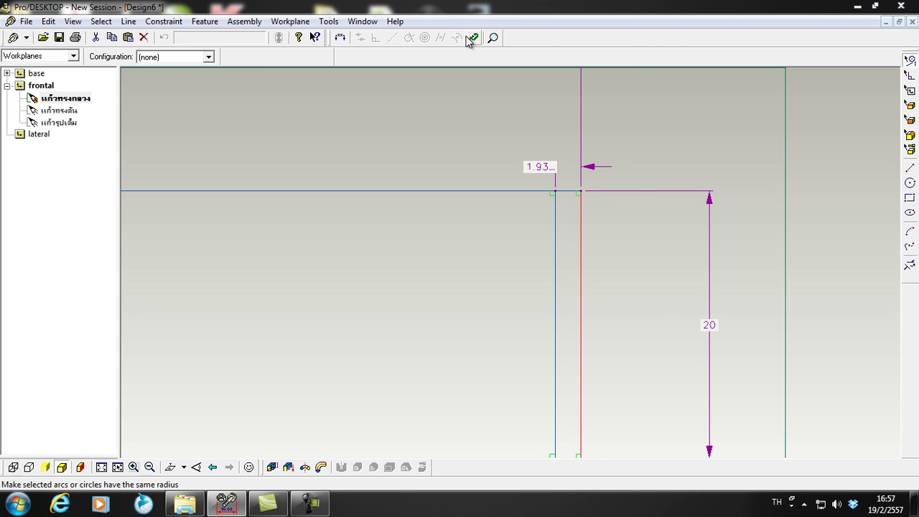
scroll(574, 247, down, 2)
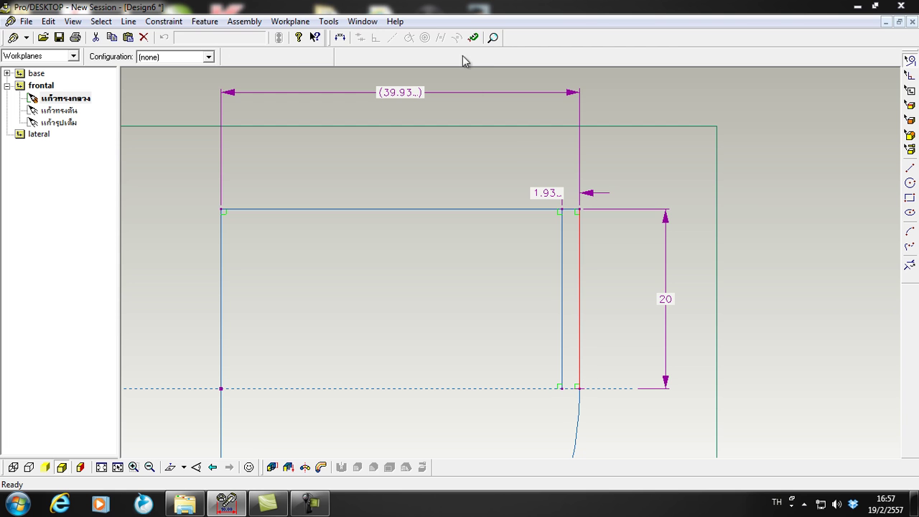
click(473, 38)
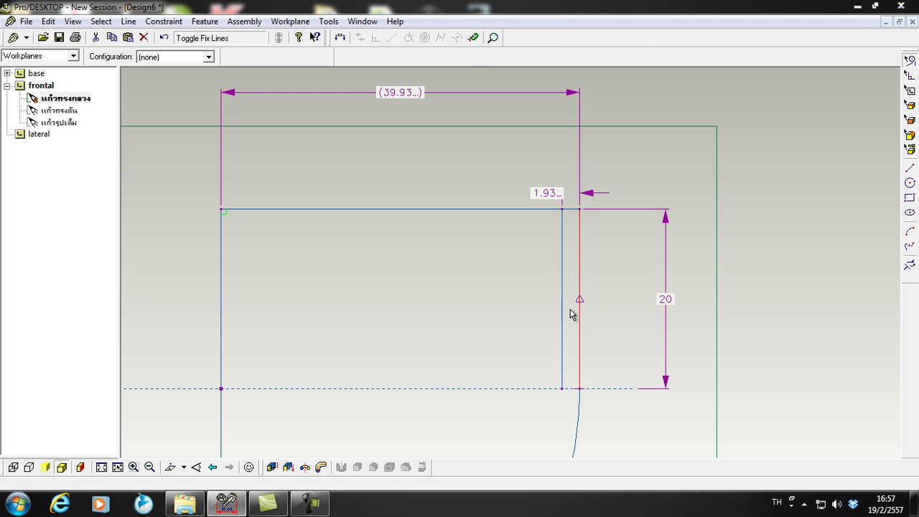
scroll(585, 260, down, 2)
scroll(585, 251, up, 4)
scroll(574, 207, down, 2)
scroll(573, 207, down, 1)
click(351, 232)
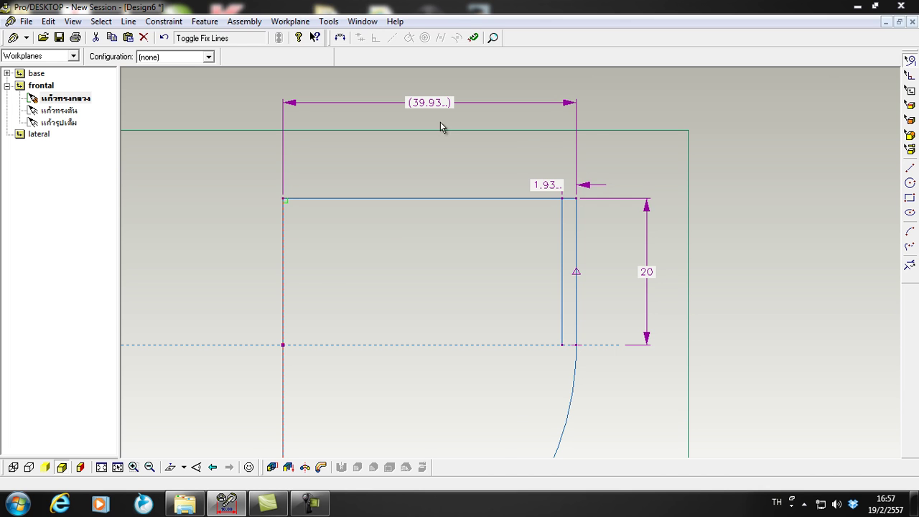
scroll(314, 367, down, 1)
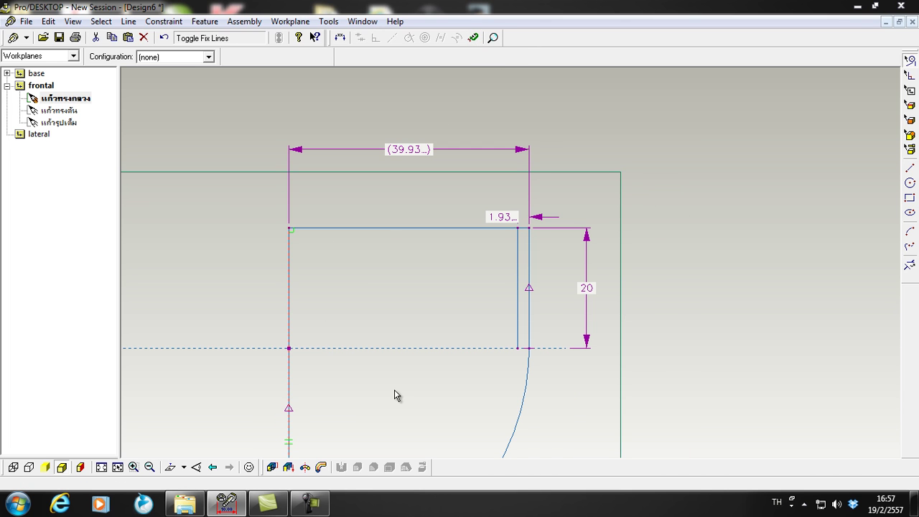
scroll(532, 282, up, 2)
click(340, 38)
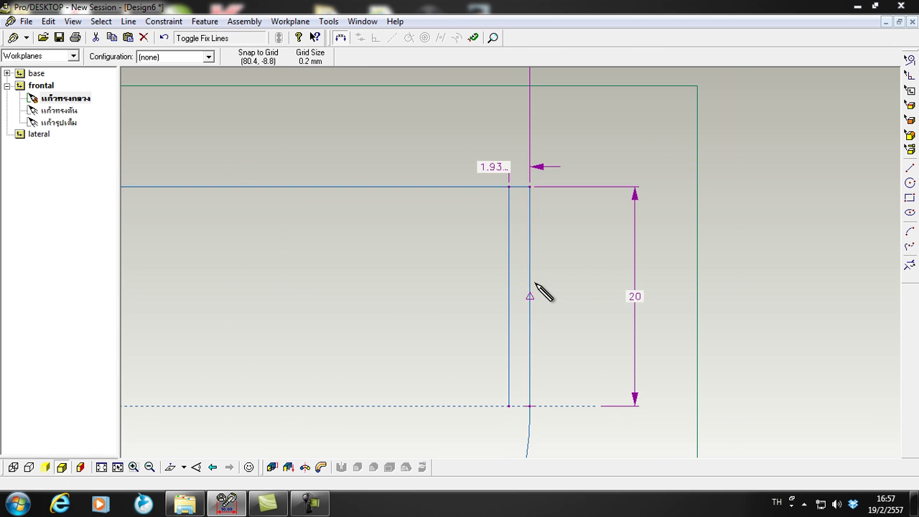
scroll(539, 284, up, 1)
click(498, 244)
click(529, 242)
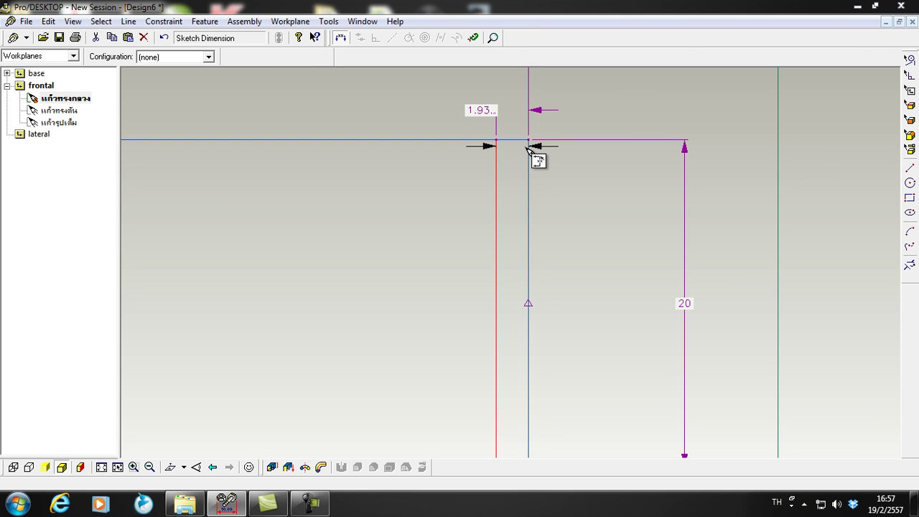
key(Escape)
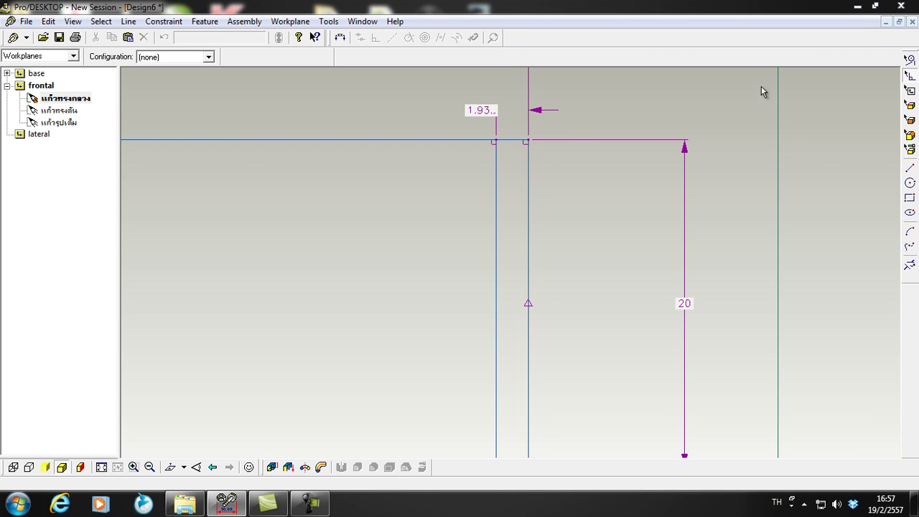
Set the wall-thickness dimension between the inner line and the fixed outer wall to 2 mm.
double_click(485, 118)
text(2)
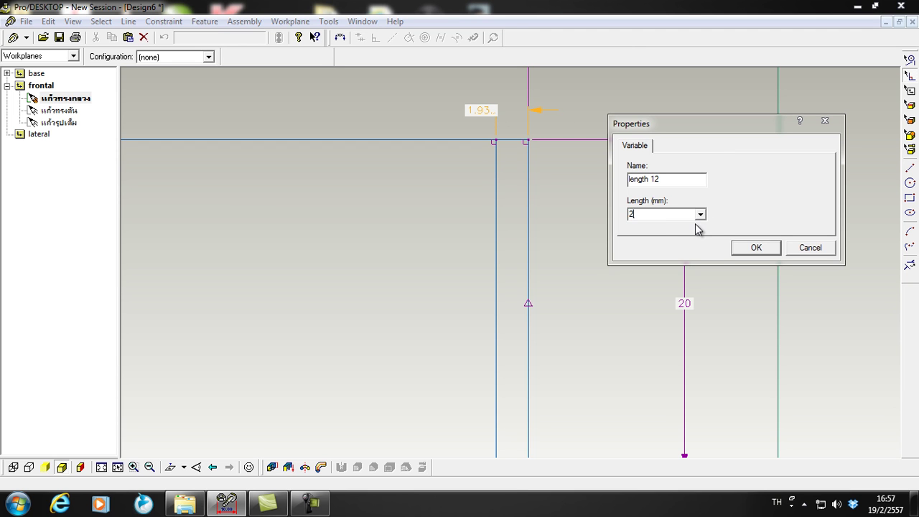
key(Return)
scroll(484, 303, down, 5)
scroll(446, 326, down, 3)
scroll(335, 379, up, 3)
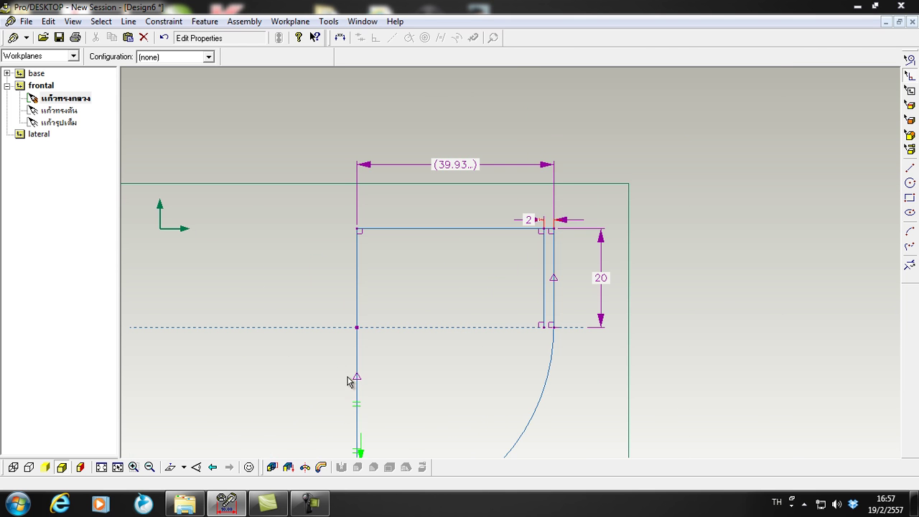
Draw a circle about 75.9 mm in diameter, centred where the centre line meets the dashed horizontal, through the inner wall's lower end.
scroll(471, 365, down, 2)
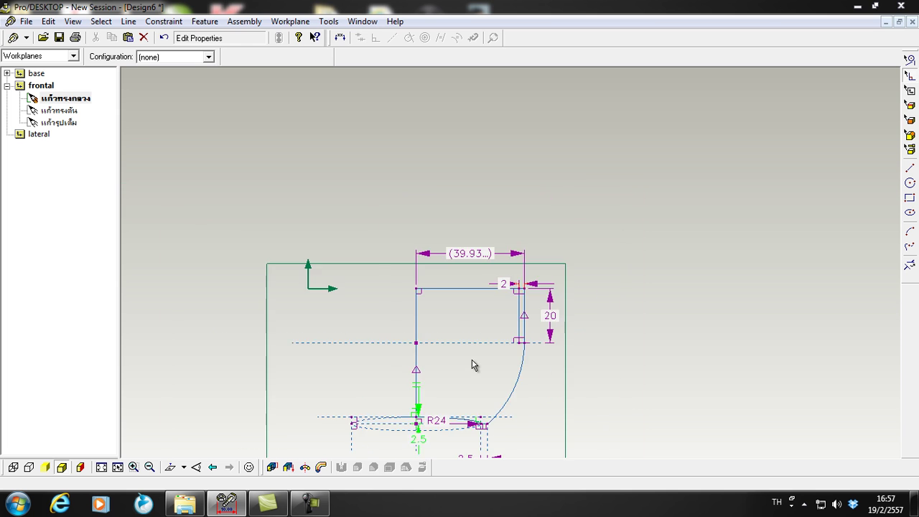
scroll(404, 443, down, 2)
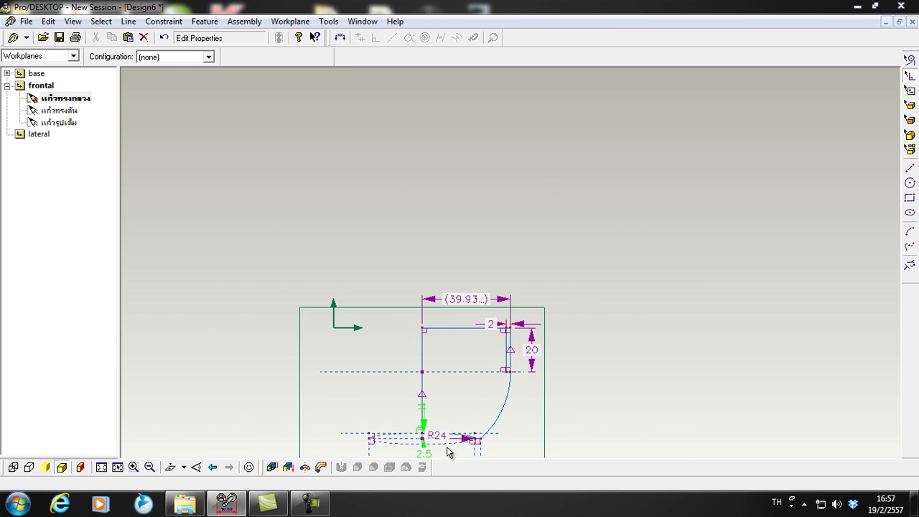
scroll(446, 450, up, 3)
click(910, 182)
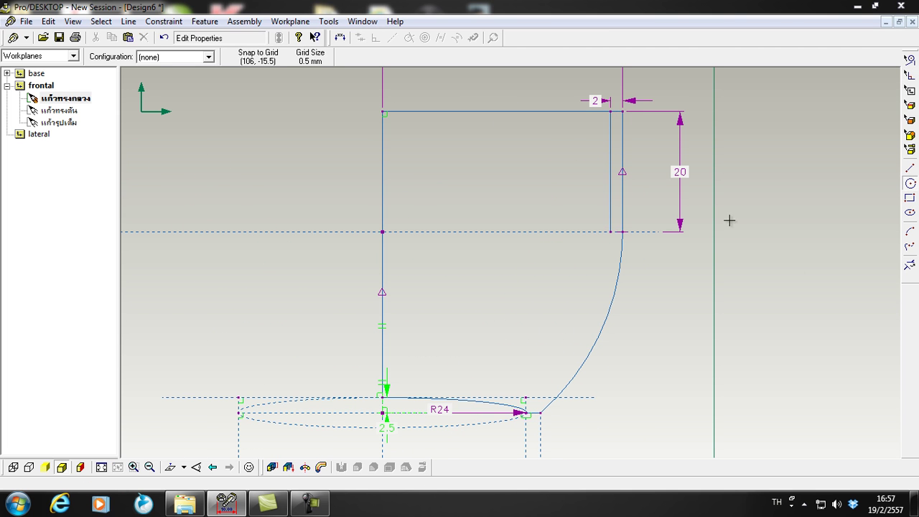
drag(383, 233, 610, 232)
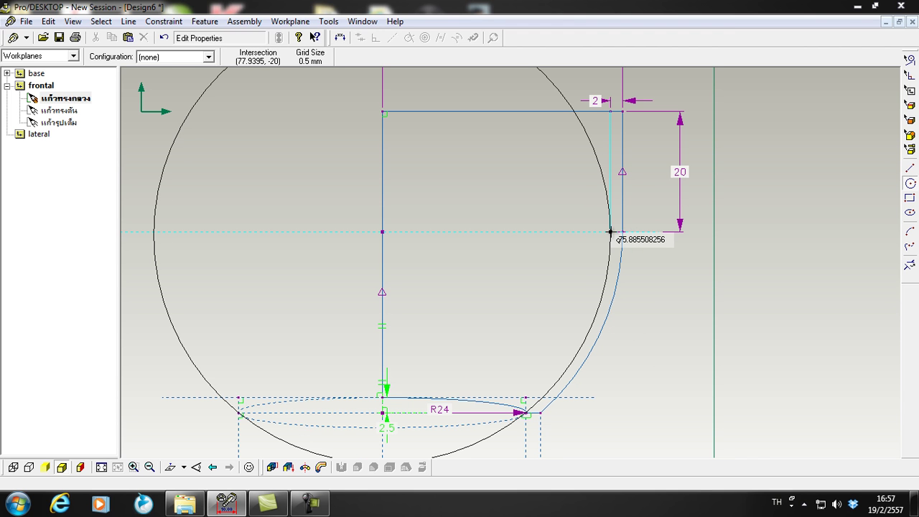
drag(610, 231, 610, 232)
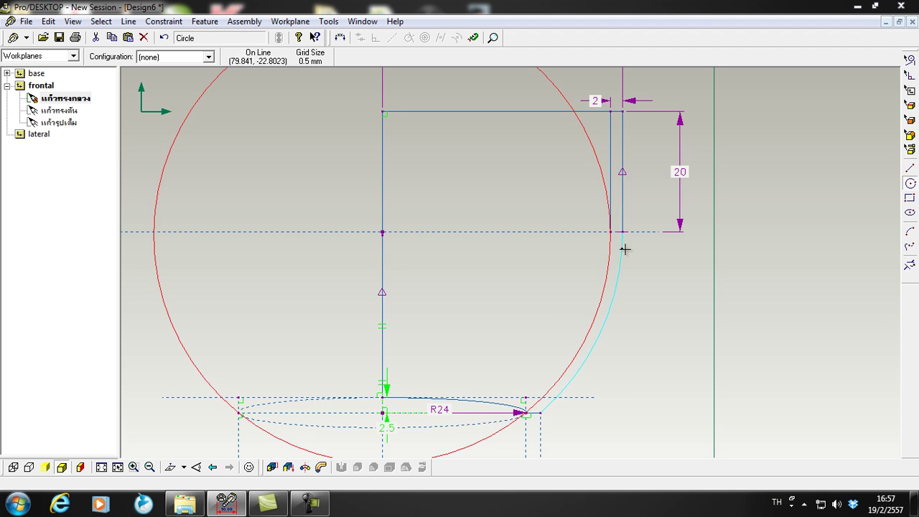
Examine how the new circle runs along the curved outer wall and meets the base ellipse.
scroll(632, 319, down, 3)
scroll(640, 287, up, 3)
scroll(640, 268, up, 1)
scroll(639, 258, down, 4)
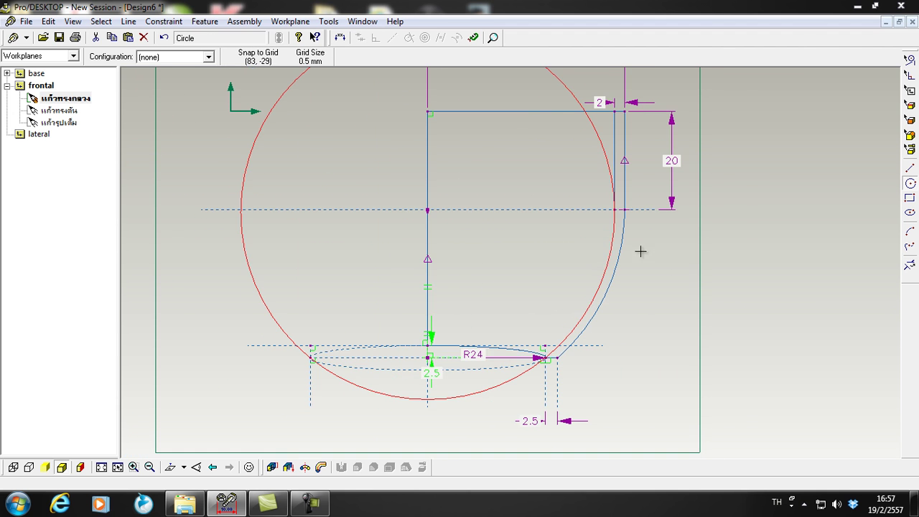
scroll(635, 215, up, 3)
scroll(632, 236, down, 1)
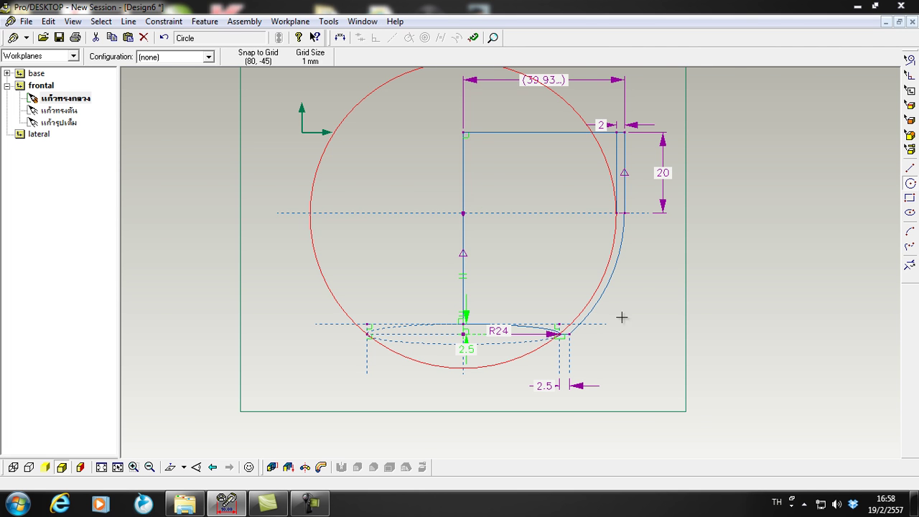
scroll(579, 342, up, 1)
scroll(544, 349, up, 1)
scroll(543, 343, down, 1)
scroll(543, 341, down, 1)
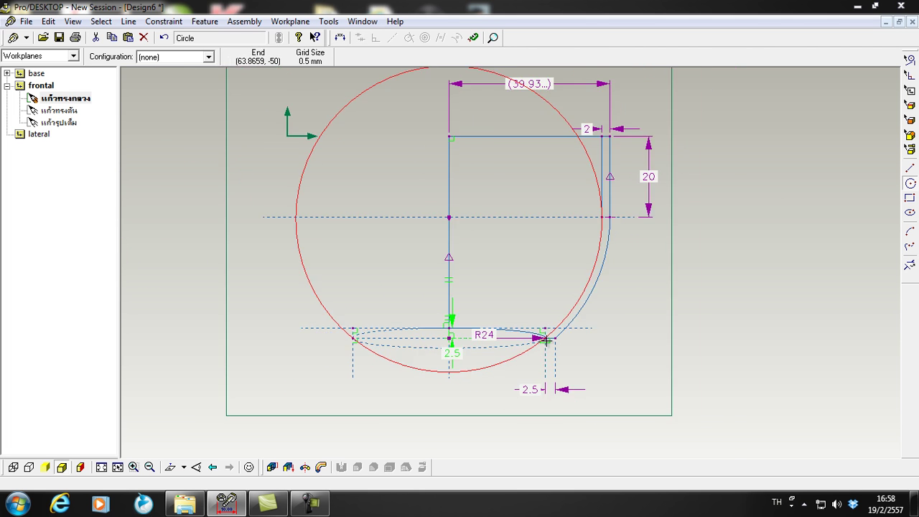
Trim the new circle down to the inner wall arc between the dashed horizontal and the end of the base ellipse.
click(910, 266)
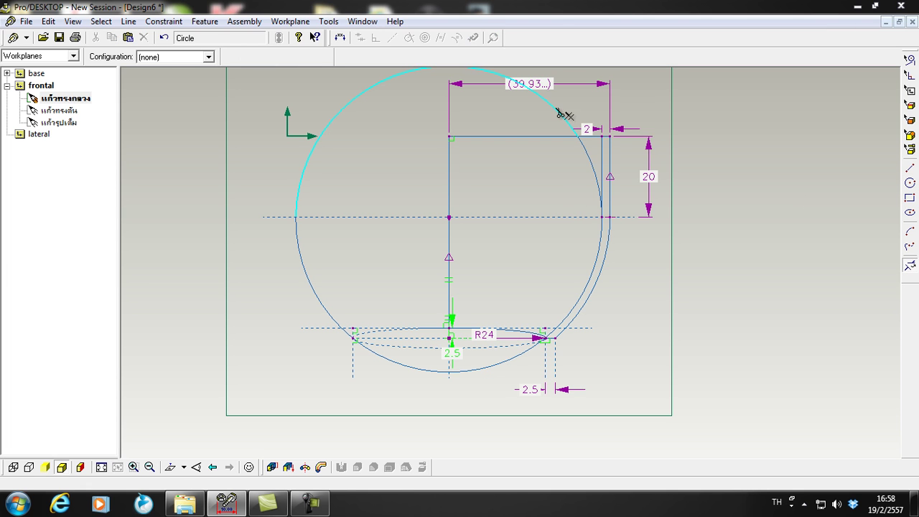
click(587, 158)
click(559, 116)
click(312, 263)
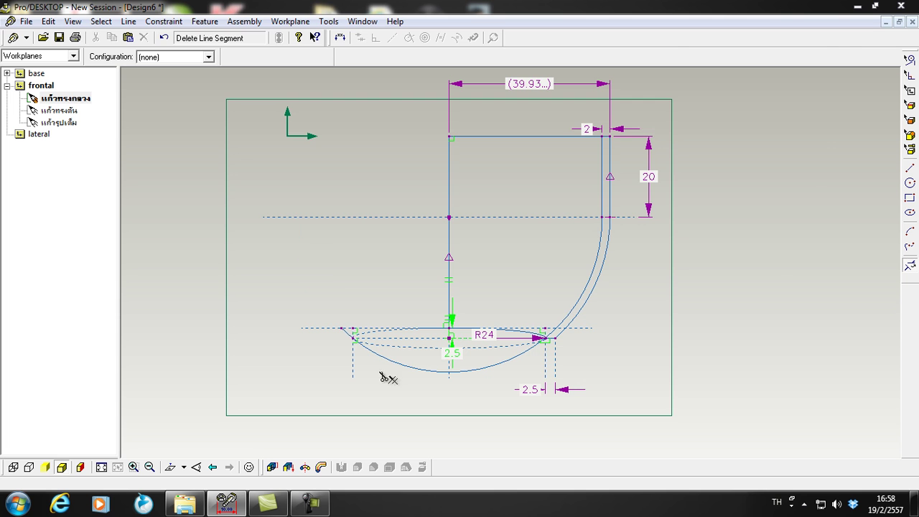
click(395, 365)
scroll(352, 355, up, 2)
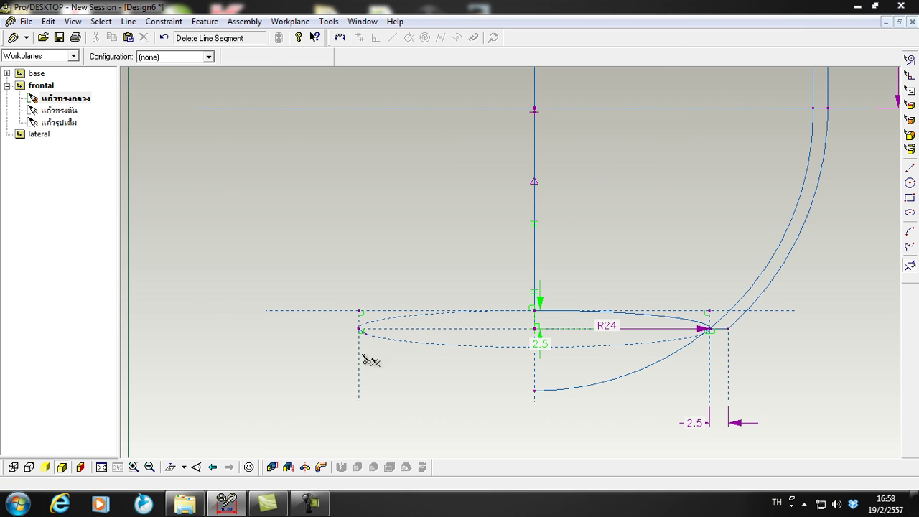
click(586, 386)
scroll(654, 359, down, 2)
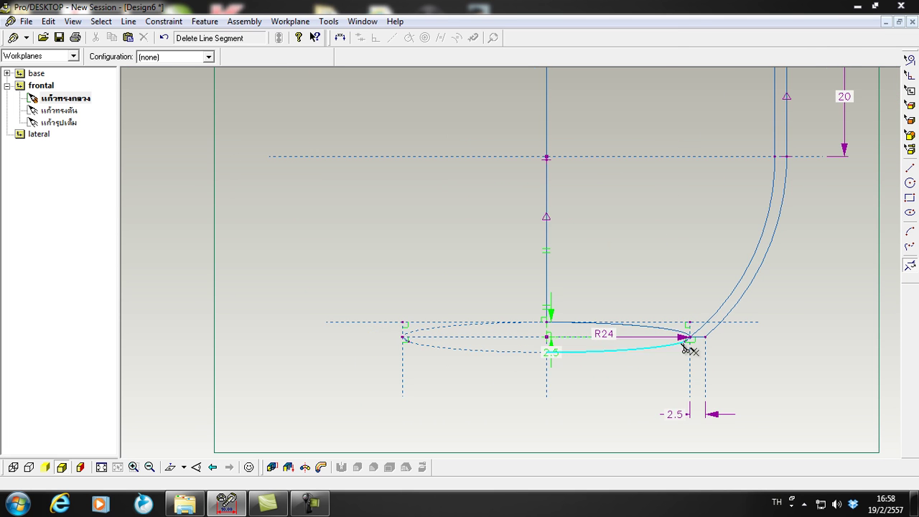
Examine the base ellipse, the dashed line across its top and the lower ends of the two wall arcs.
scroll(754, 302, up, 1)
scroll(763, 179, up, 1)
click(627, 154)
scroll(682, 404, up, 4)
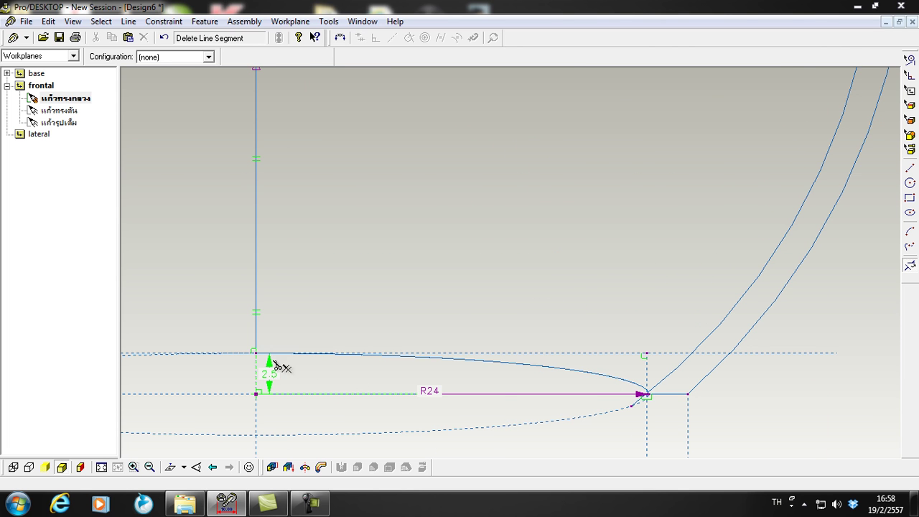
scroll(599, 370, down, 3)
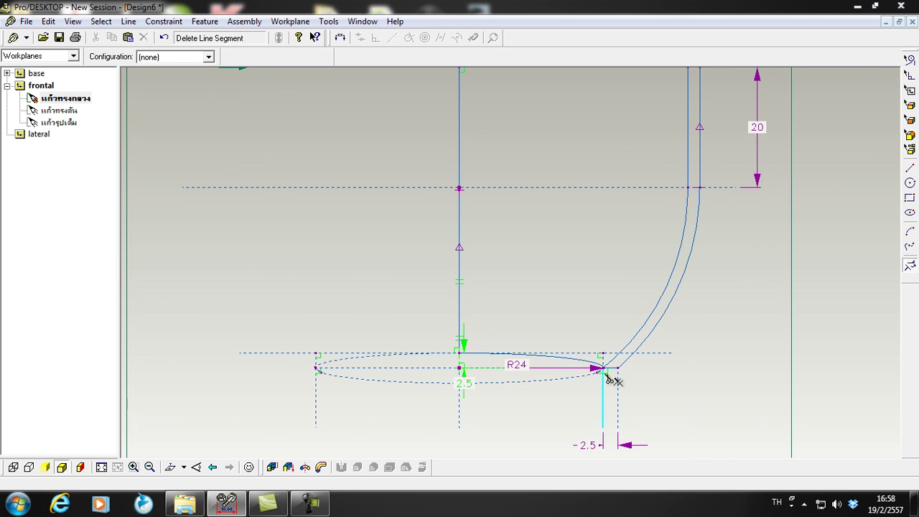
scroll(632, 303, down, 2)
scroll(643, 298, up, 3)
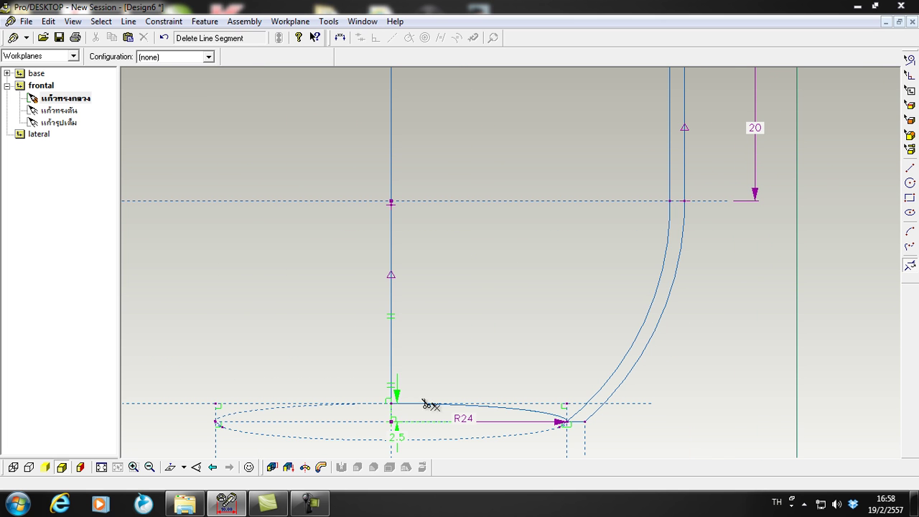
scroll(567, 415, down, 2)
scroll(529, 435, up, 3)
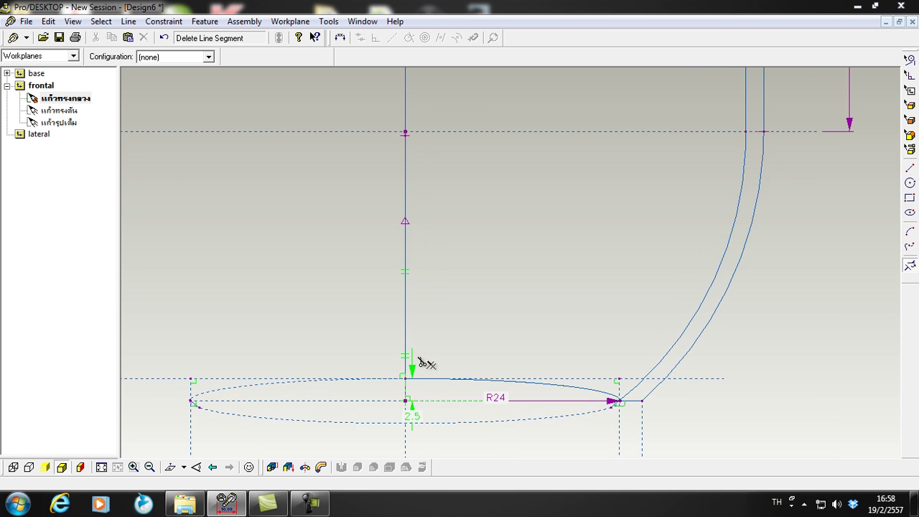
scroll(463, 388, down, 2)
scroll(410, 349, up, 2)
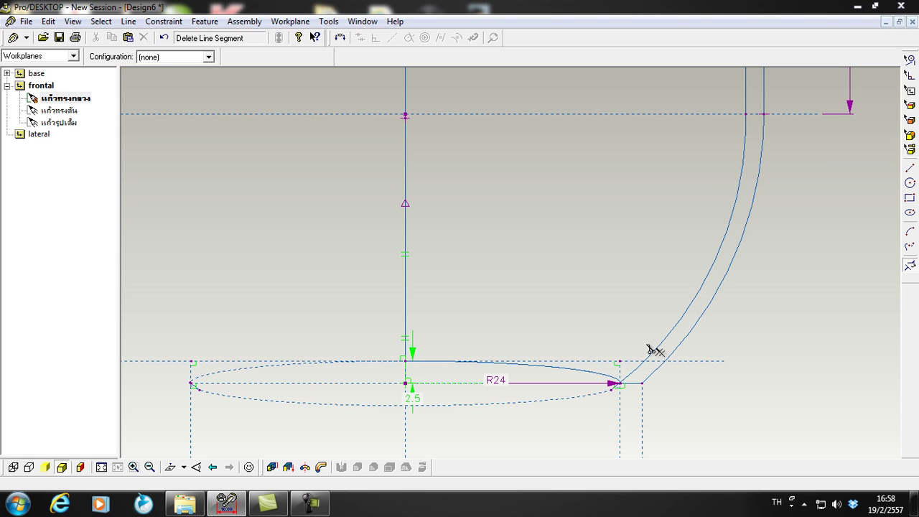
scroll(417, 377, up, 3)
scroll(441, 369, down, 2)
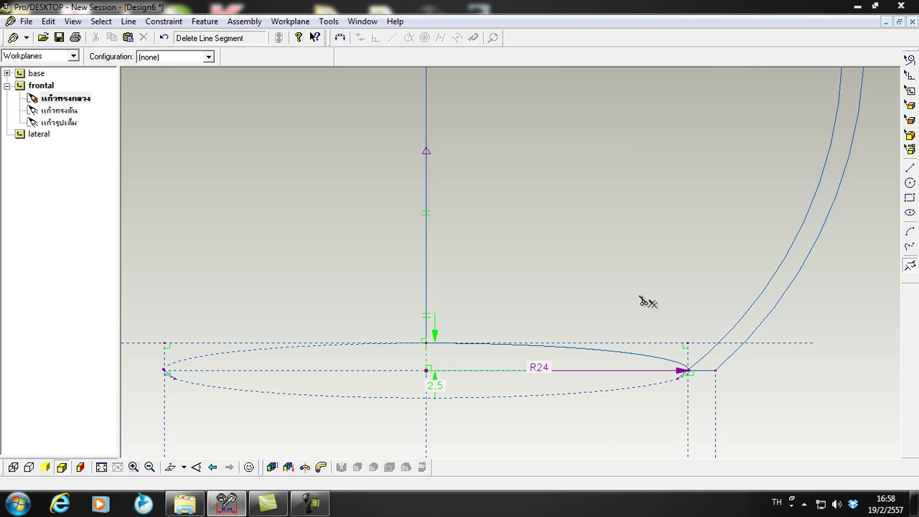
Draw a horizontal line about 3 mm above the dashed line across the base ellipse's top and make it construction geometry.
click(911, 171)
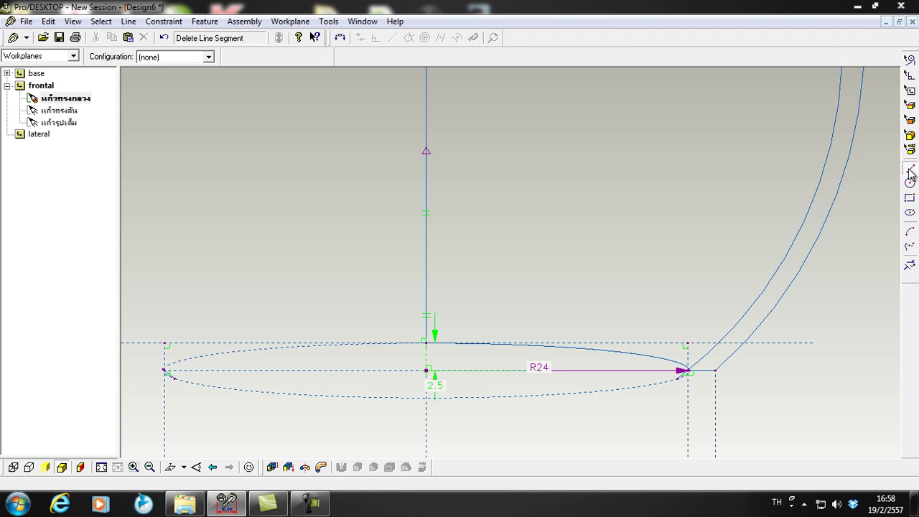
scroll(613, 301, down, 2)
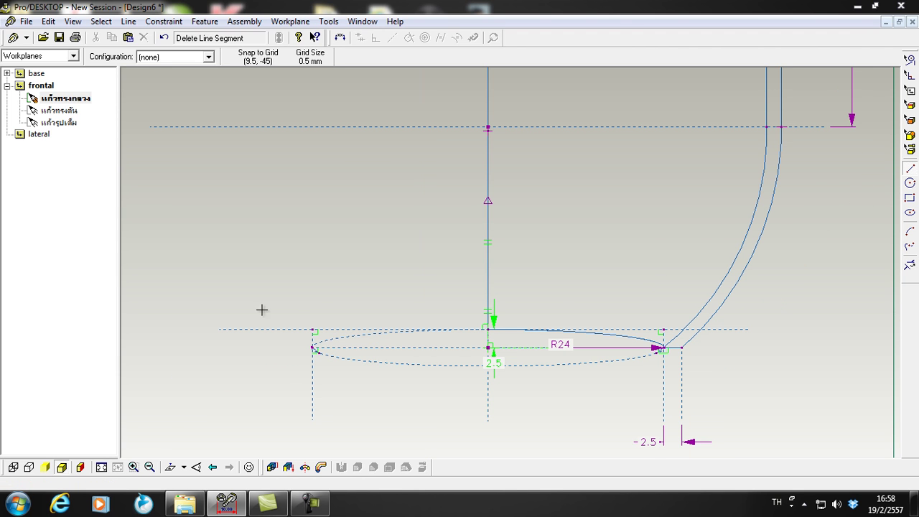
scroll(538, 313, down, 1)
drag(276, 307, 709, 309)
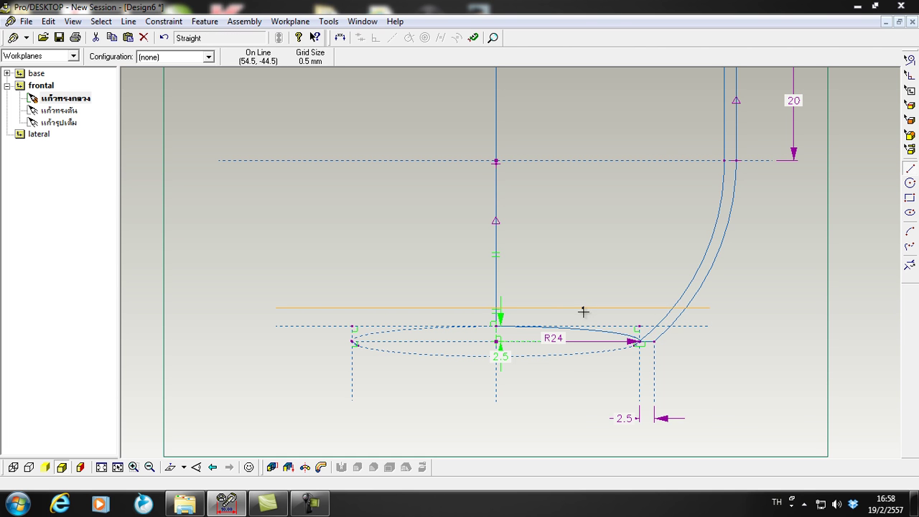
right_click(583, 308)
click(607, 340)
Dimension the vertical distance between the new construction line and the dashed line across the base ellipse's top.
scroll(498, 332, up, 3)
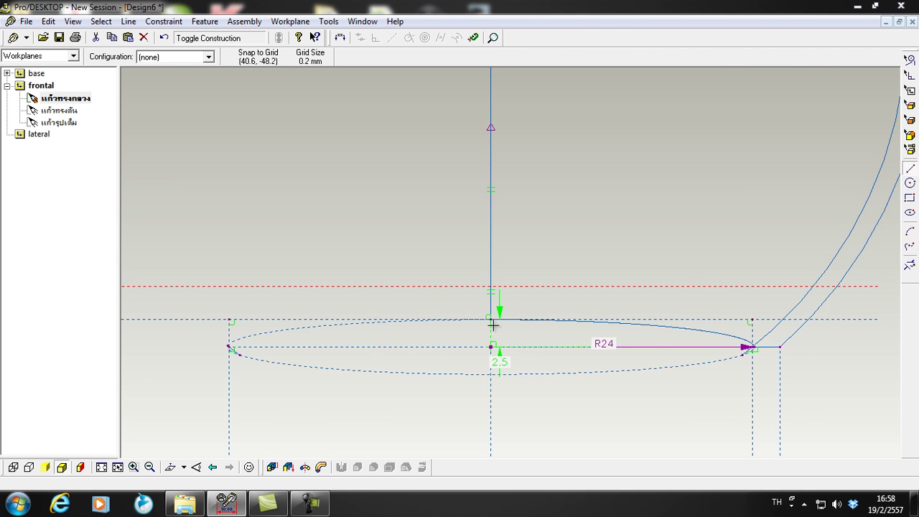
scroll(490, 295, down, 2)
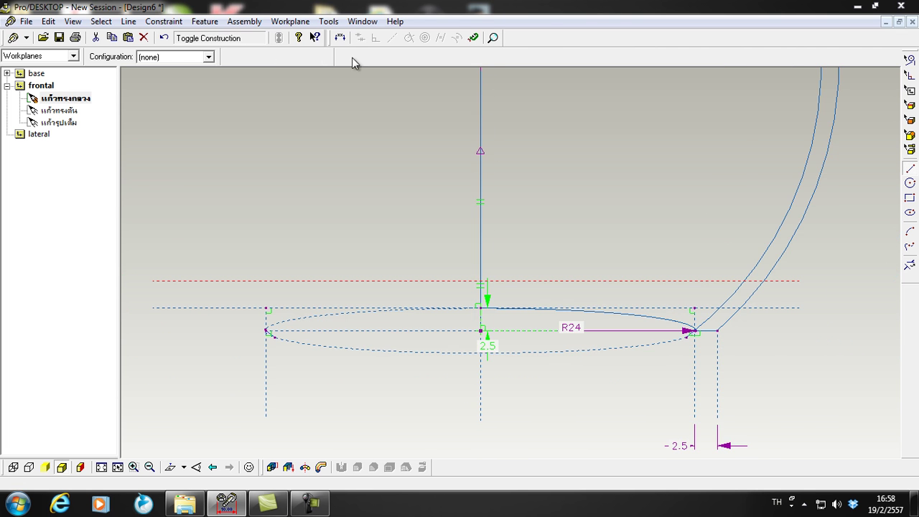
scroll(357, 291, up, 1)
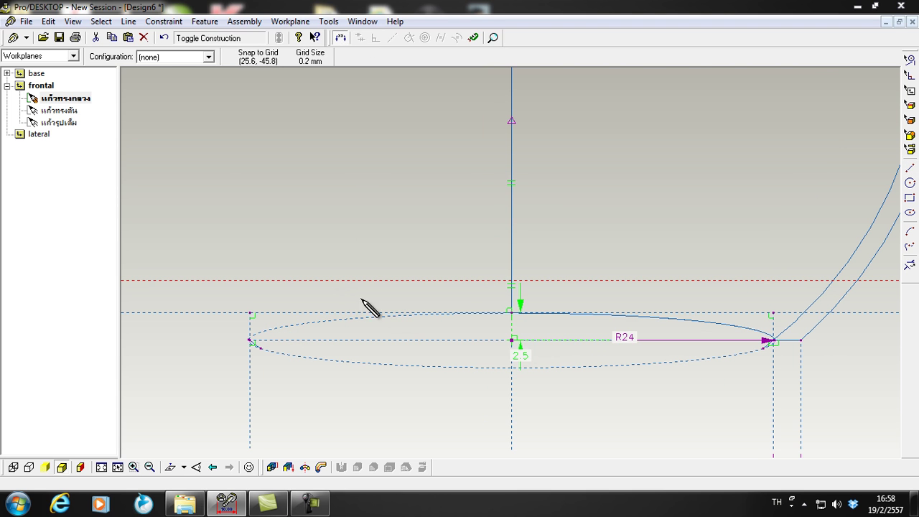
click(512, 316)
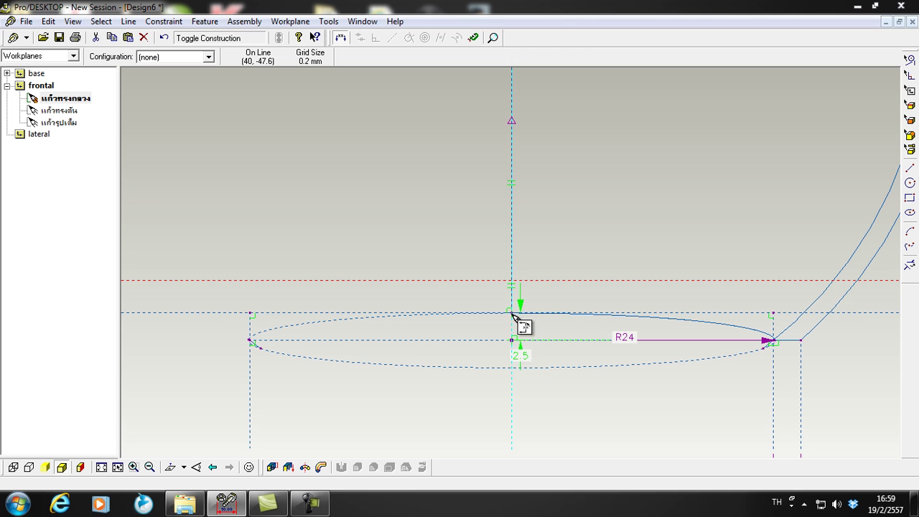
click(349, 294)
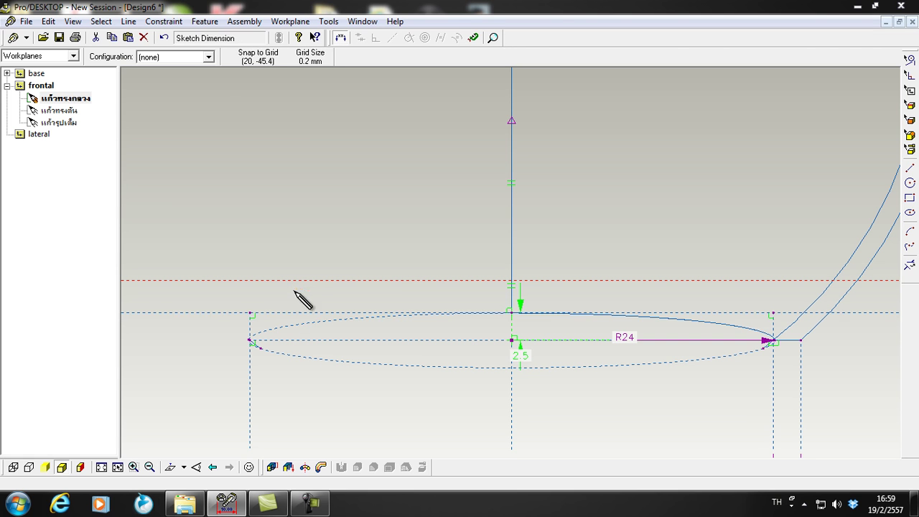
click(453, 300)
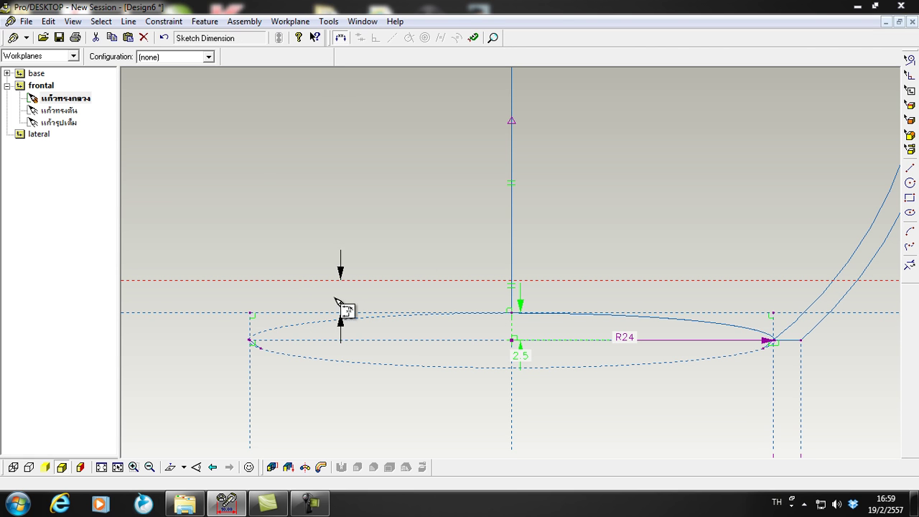
click(887, 310)
scroll(862, 336, down, 3)
scroll(862, 336, up, 3)
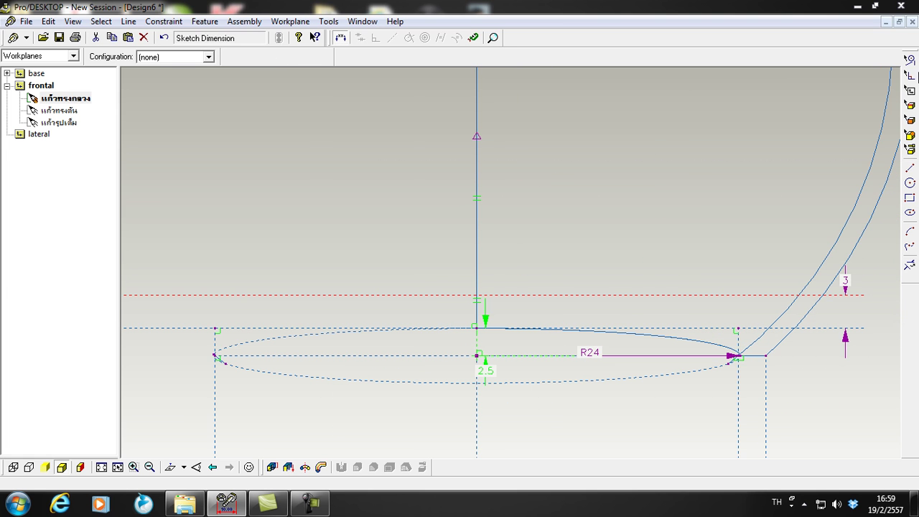
Set the distance between the two horizontal construction lines above the base to 2.5 mm.
double_click(847, 284)
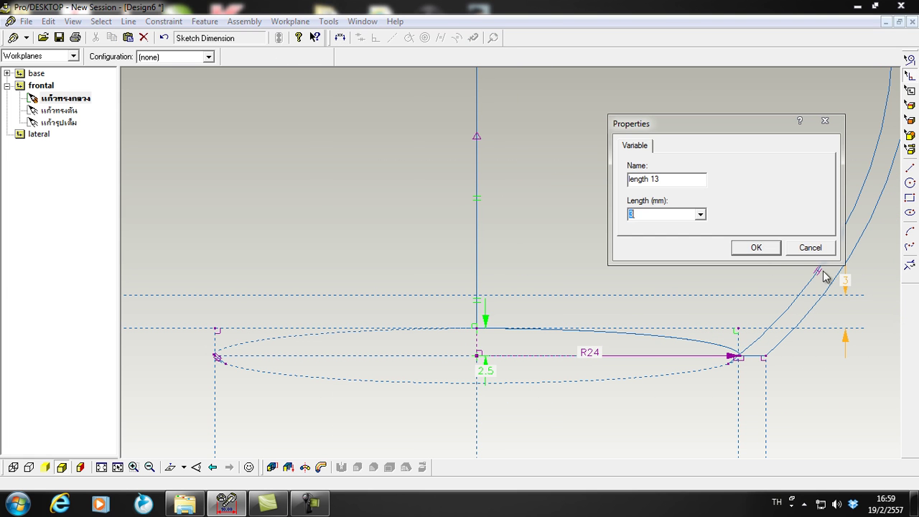
text(2.5)
key(Return)
scroll(672, 294, down, 3)
scroll(729, 311, up, 2)
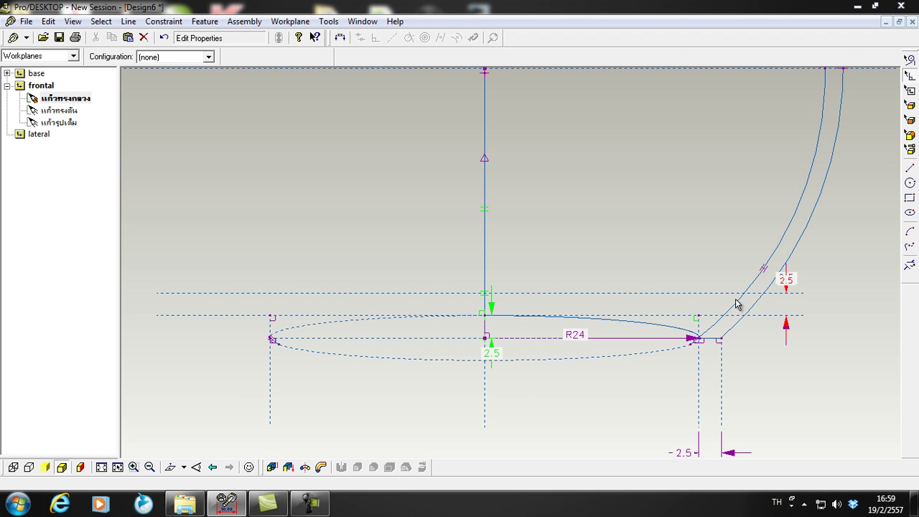
scroll(715, 310, up, 1)
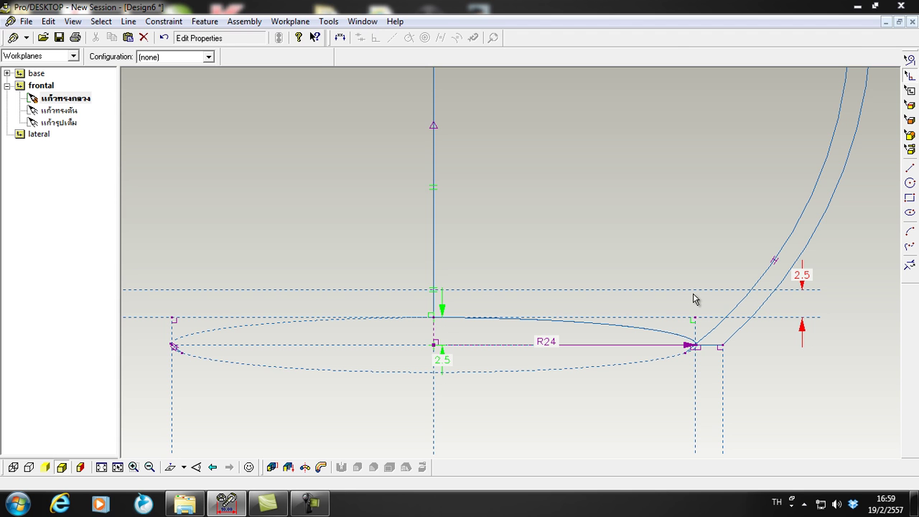
Draw the inner floor line along the upper construction line from inner wall to centre line, plus a vertical line down to the ellipse's top.
click(909, 168)
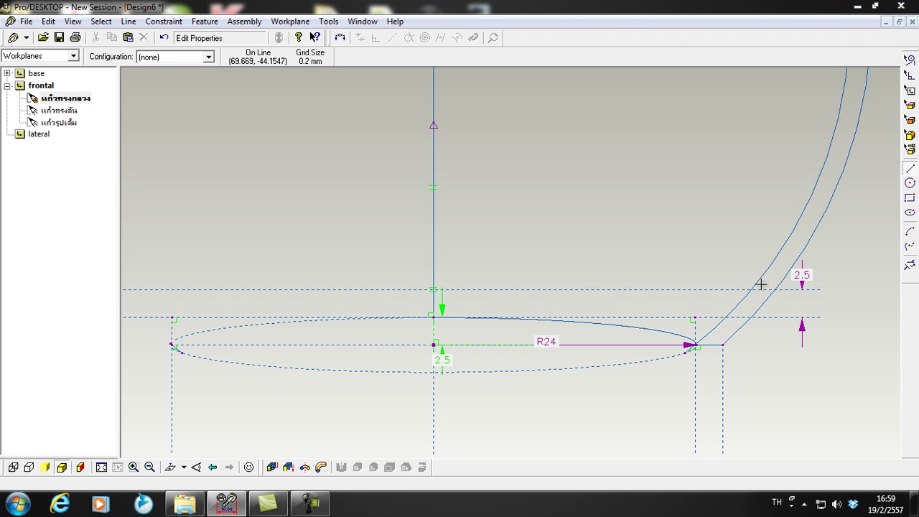
click(435, 290)
click(433, 316)
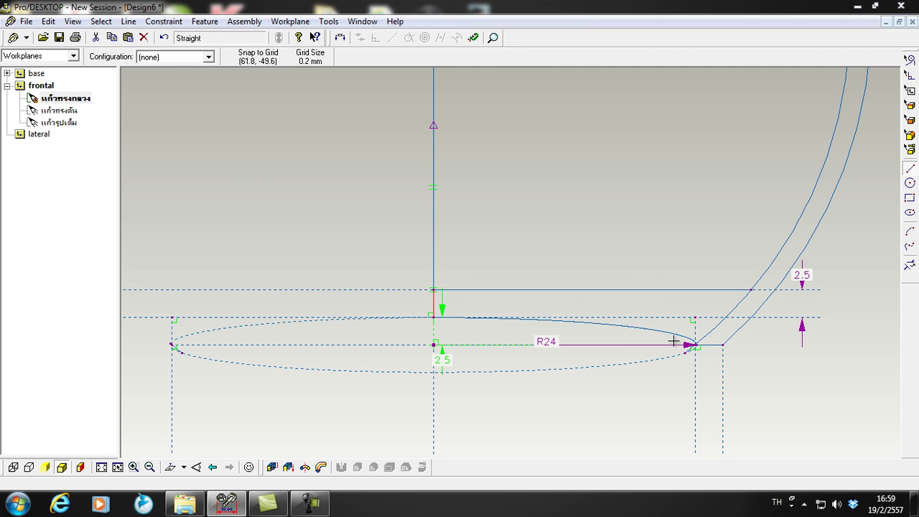
Trim away the part of the inner wall arc below the new floor line.
scroll(624, 328, down, 1)
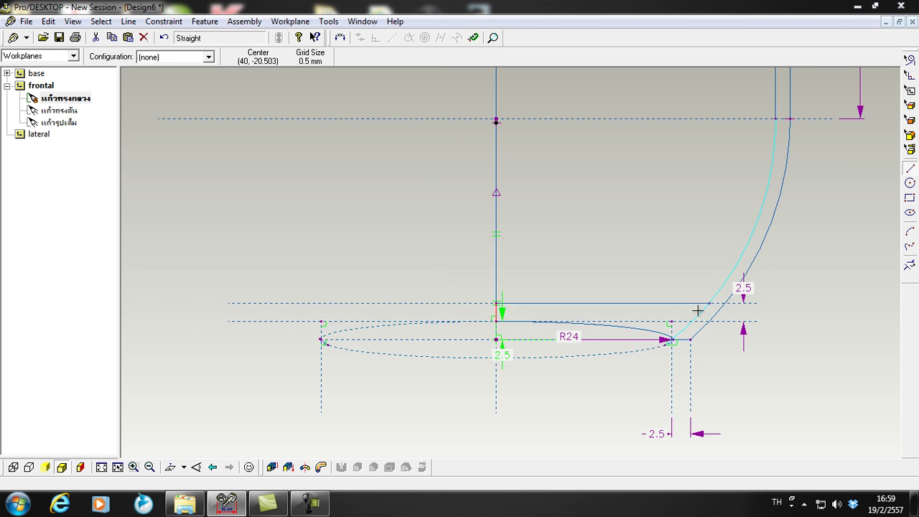
scroll(697, 310, up, 1)
click(910, 265)
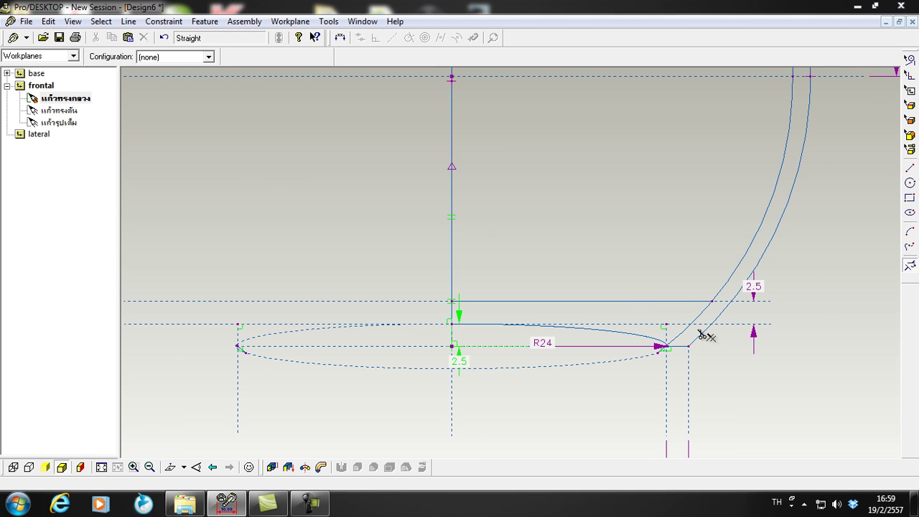
Delete the leftover inner wall curve segments between the inner floor line and the end of the base ellipse.
scroll(702, 336, up, 1)
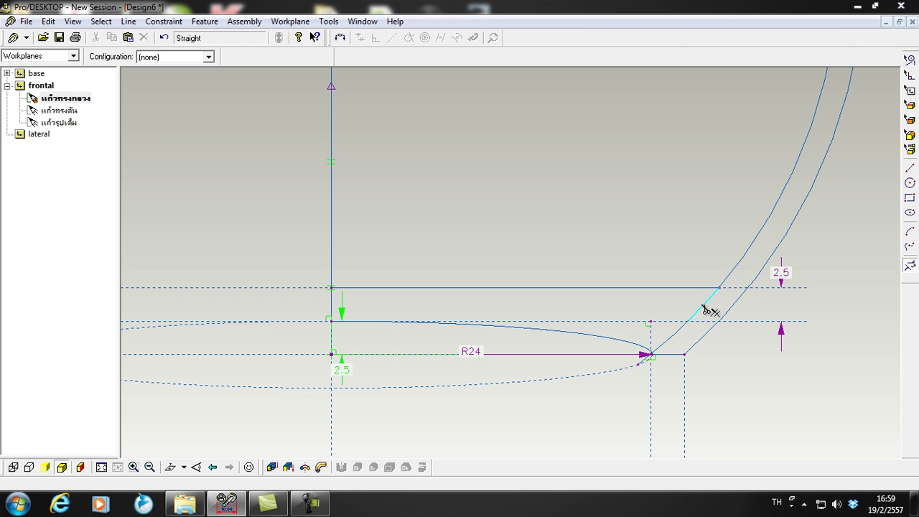
click(710, 310)
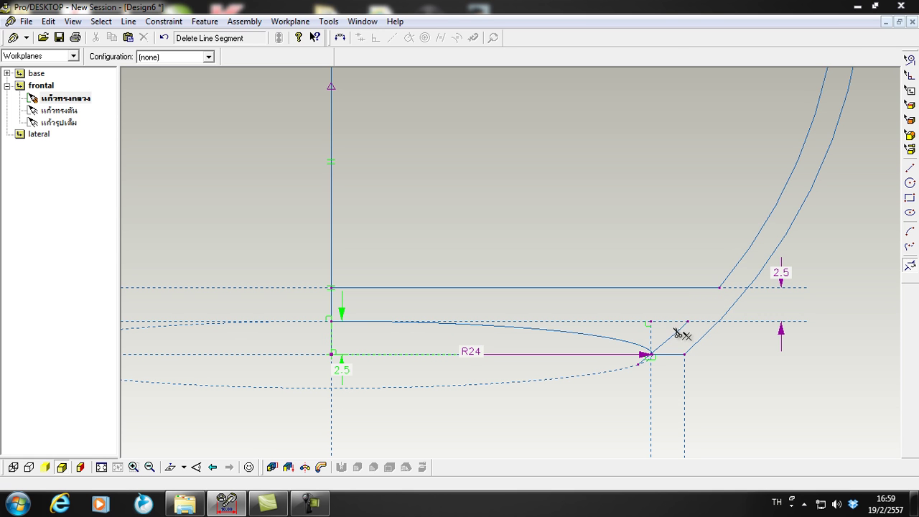
scroll(662, 366, up, 2)
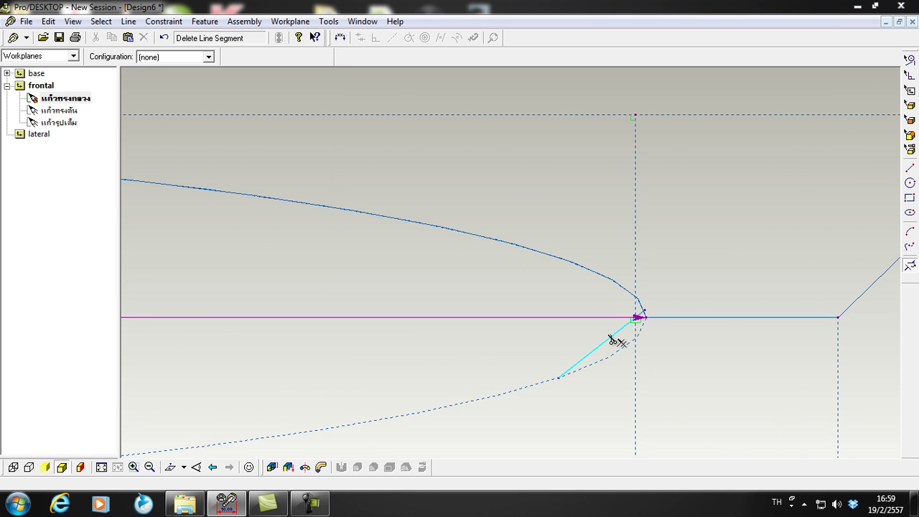
click(613, 339)
scroll(639, 331, down, 3)
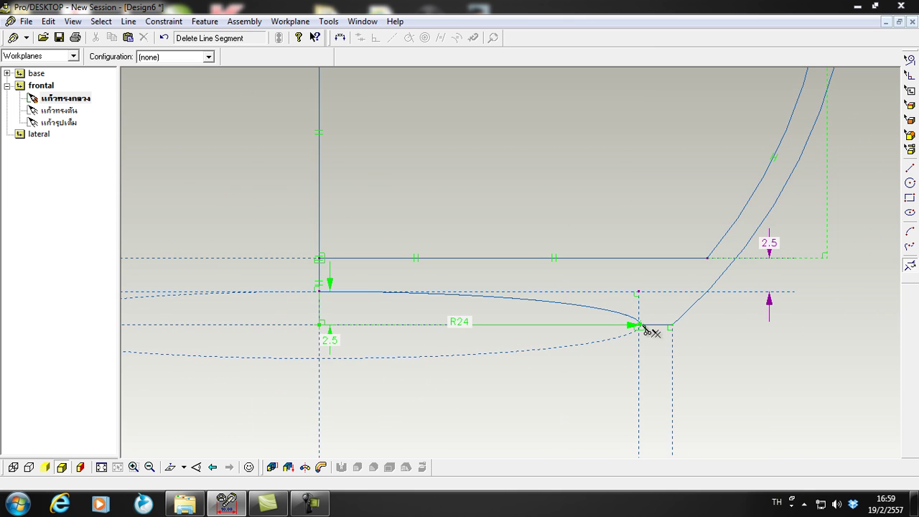
Delete the vertical centre line segments above the glass's inner floor line.
scroll(650, 330, down, 3)
scroll(722, 154, up, 1)
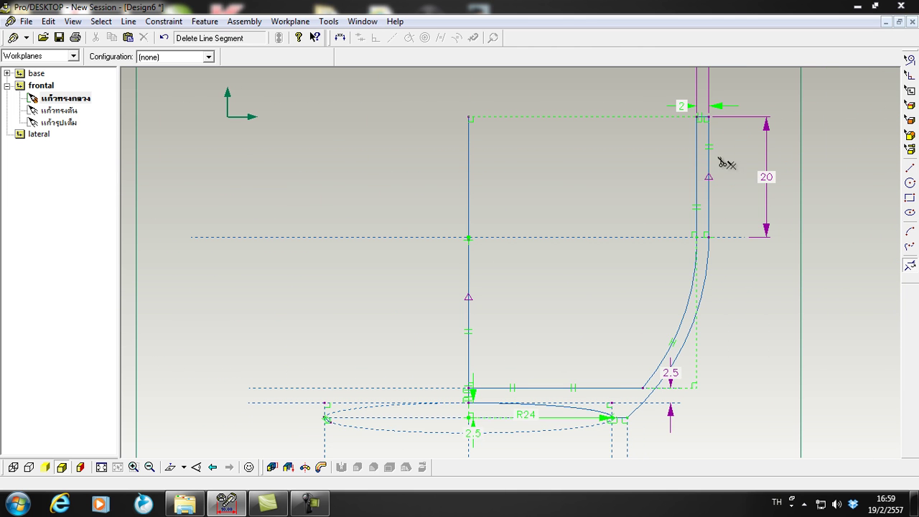
scroll(700, 250, up, 3)
scroll(700, 165, down, 1)
scroll(707, 215, down, 1)
scroll(611, 369, up, 3)
scroll(672, 323, up, 2)
scroll(603, 309, up, 1)
scroll(549, 287, down, 4)
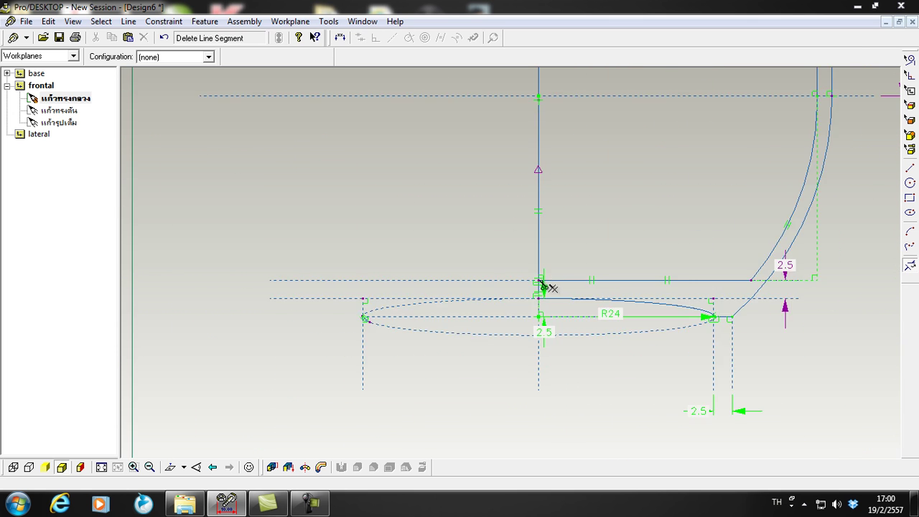
click(545, 243)
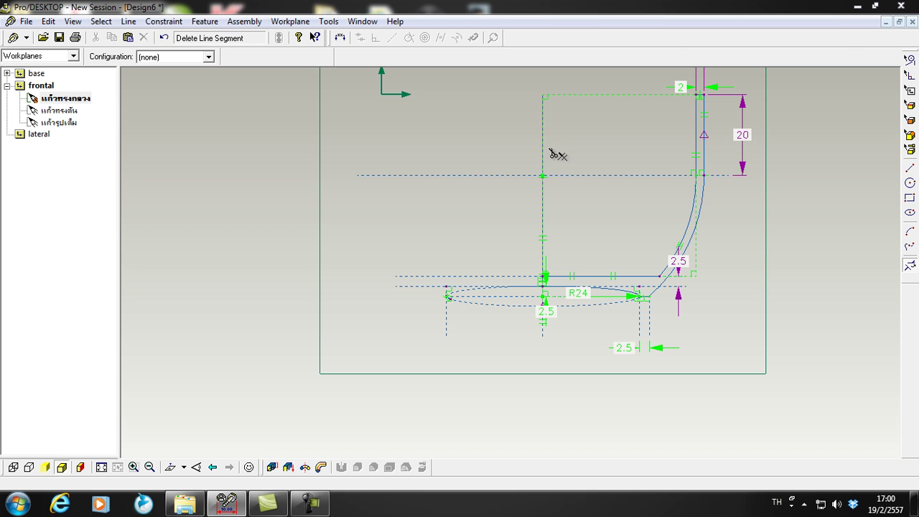
scroll(567, 134, down, 1)
scroll(565, 199, up, 1)
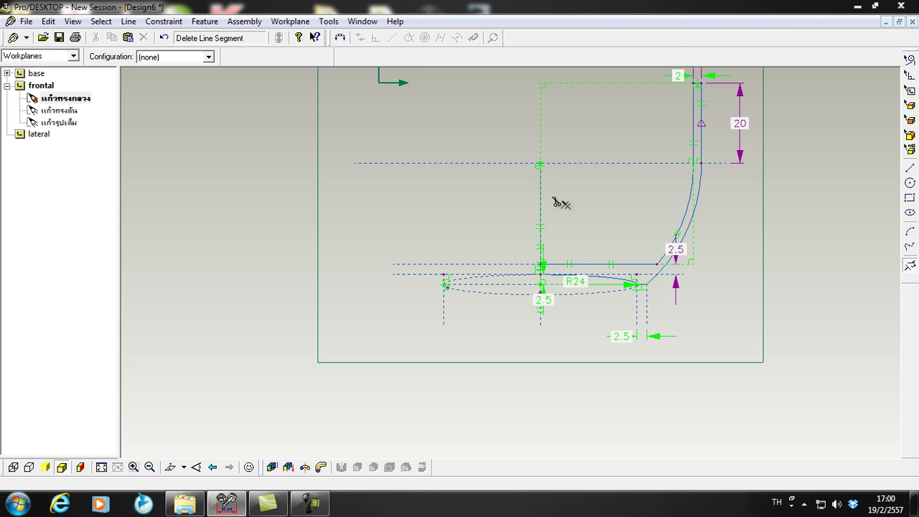
Delete the tiny stray segment at the tip of the base ellipse, where it meets the short foot line.
scroll(610, 251, up, 1)
scroll(579, 263, down, 2)
scroll(642, 232, up, 1)
scroll(447, 314, up, 3)
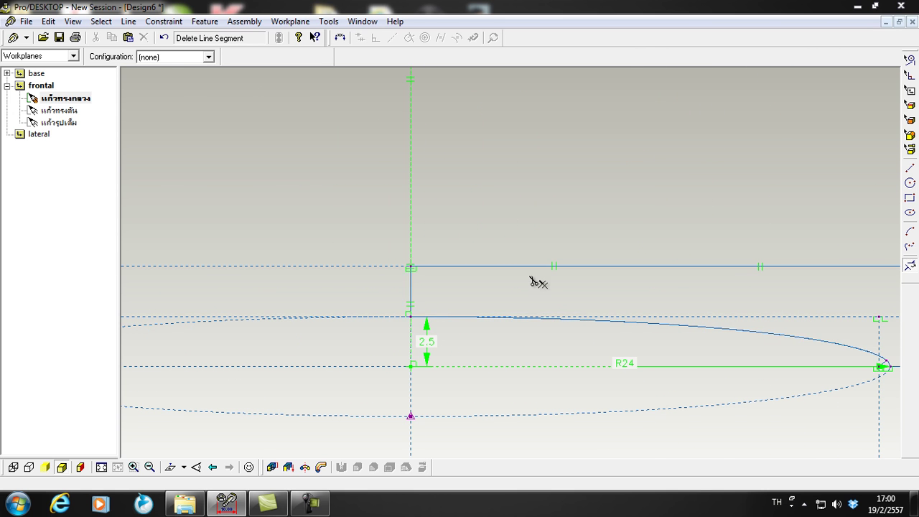
scroll(544, 281, down, 3)
scroll(549, 283, up, 1)
scroll(546, 282, up, 5)
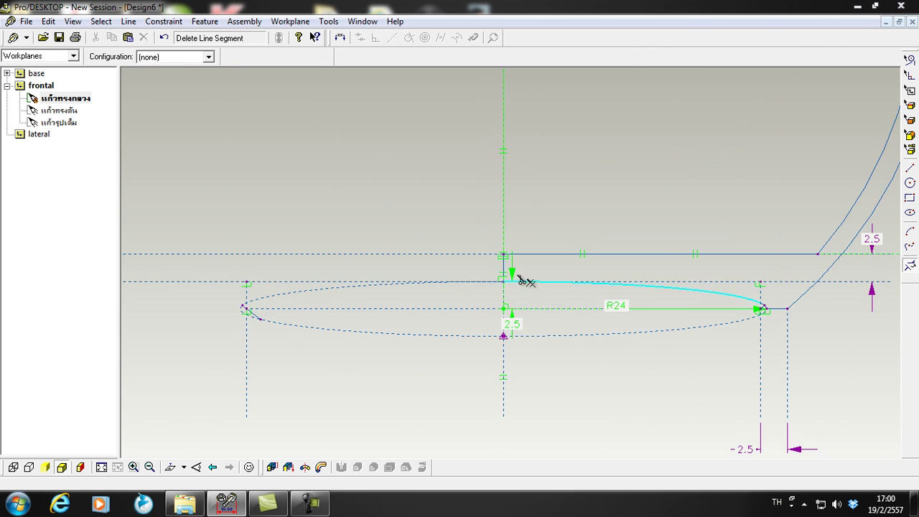
scroll(526, 308, down, 4)
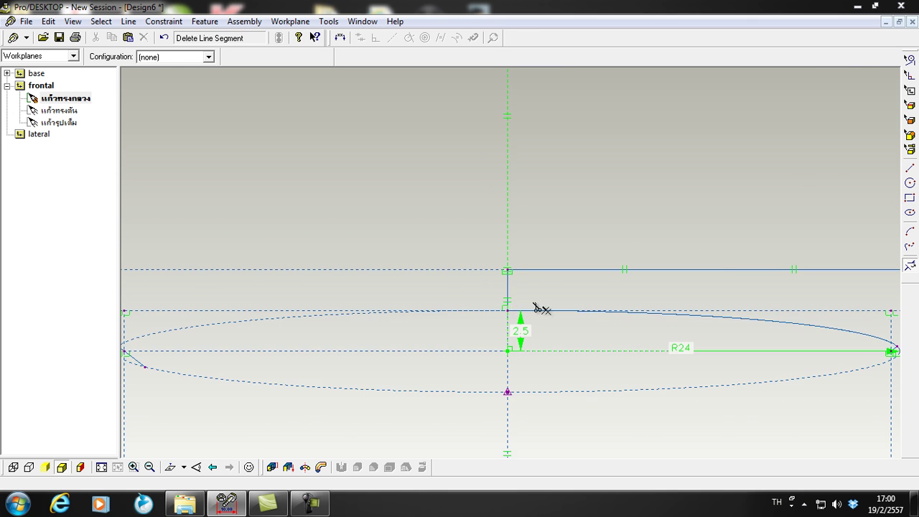
scroll(663, 319, up, 4)
scroll(532, 344, up, 4)
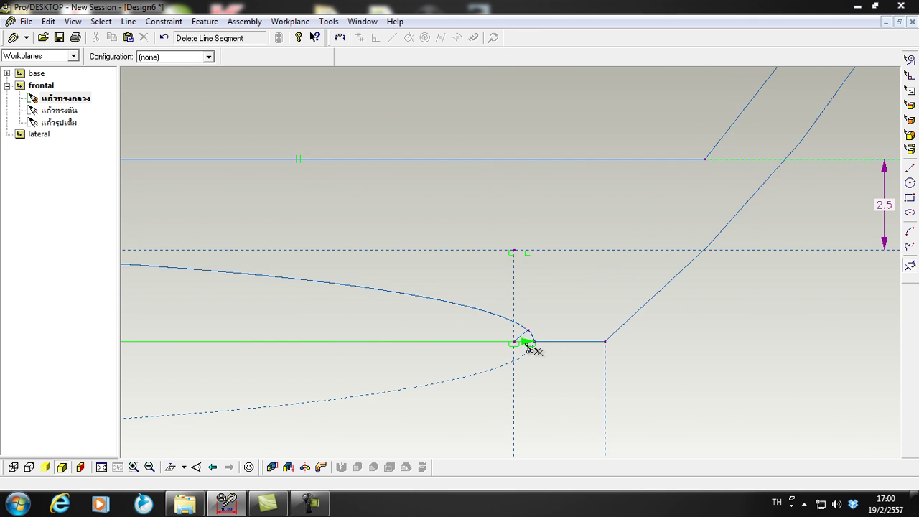
scroll(537, 342, up, 3)
scroll(561, 346, up, 3)
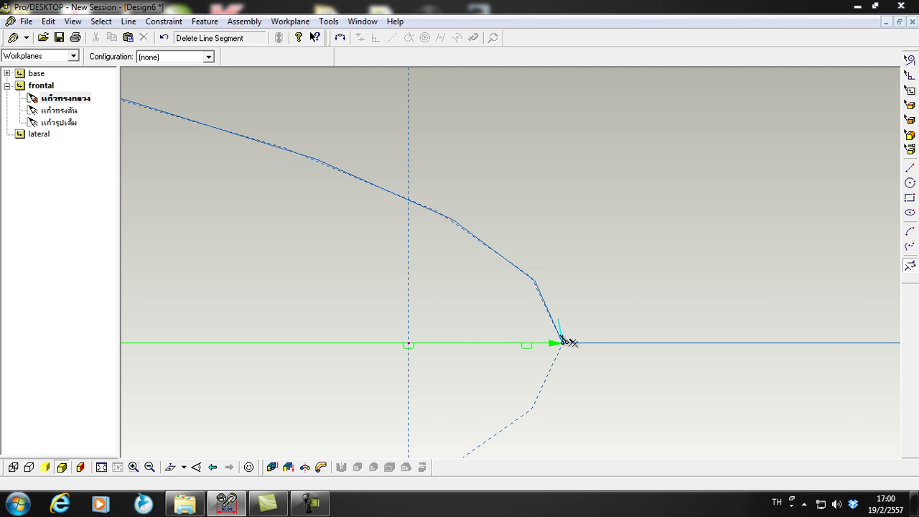
click(563, 338)
scroll(583, 339, down, 6)
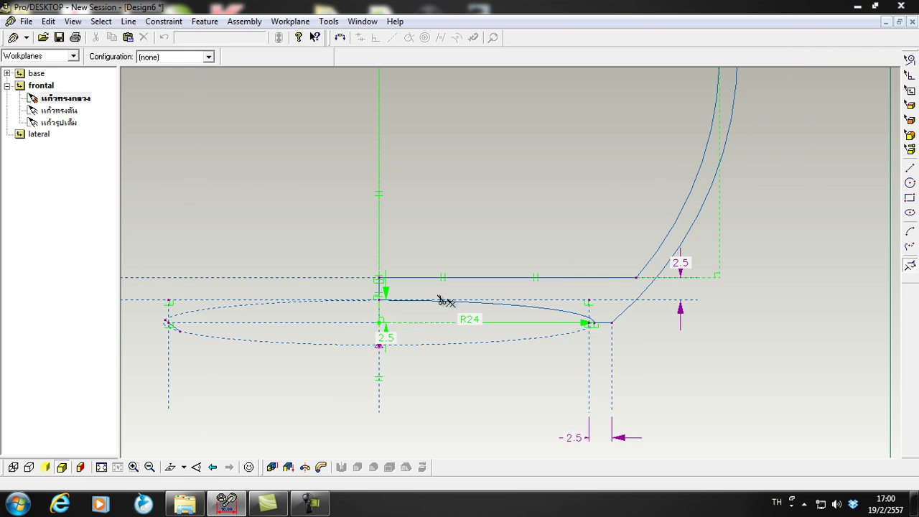
Inspect the glass profile from rim to base and test it as a closed profile with Extrude Profile.
scroll(575, 294, down, 4)
scroll(650, 201, down, 4)
scroll(656, 180, up, 4)
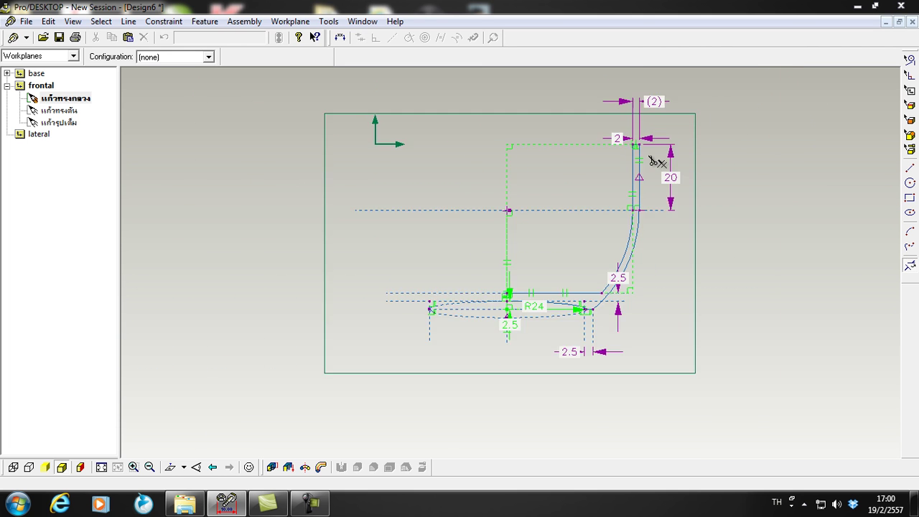
scroll(652, 153, up, 5)
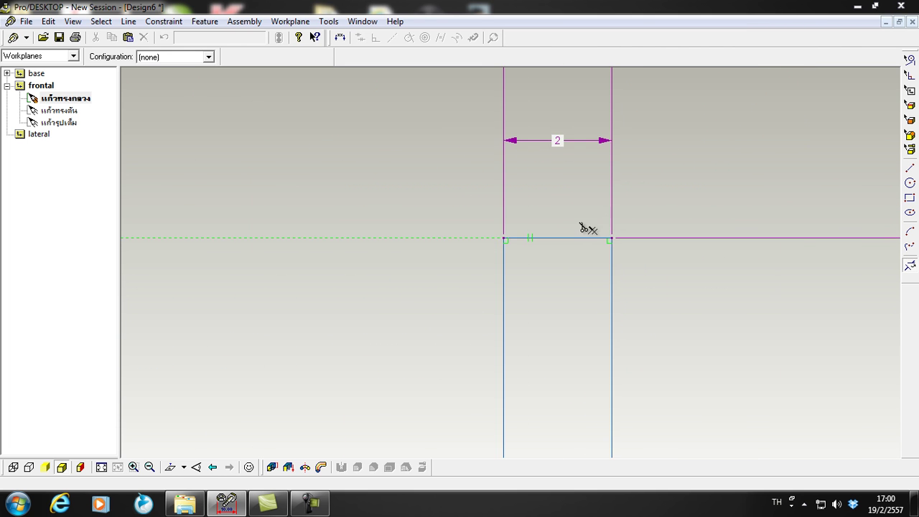
scroll(595, 242, down, 2)
scroll(594, 243, down, 5)
scroll(609, 424, up, 5)
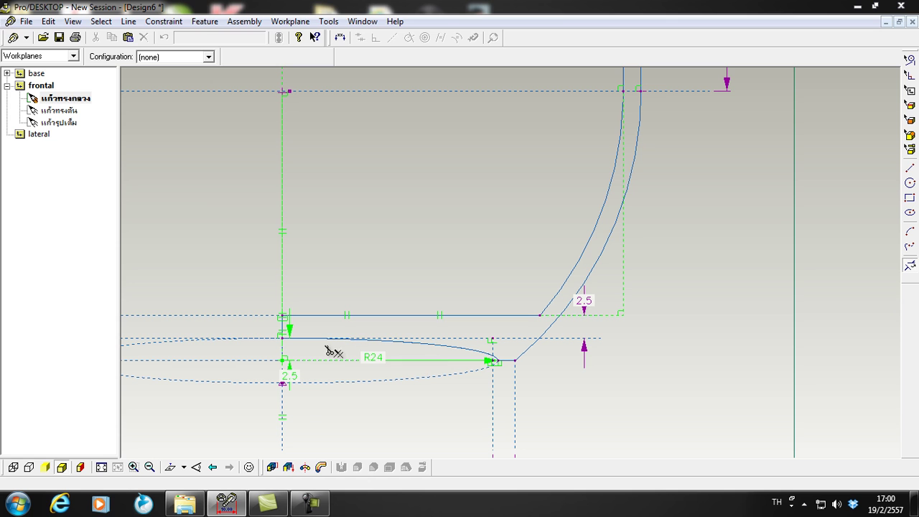
click(271, 467)
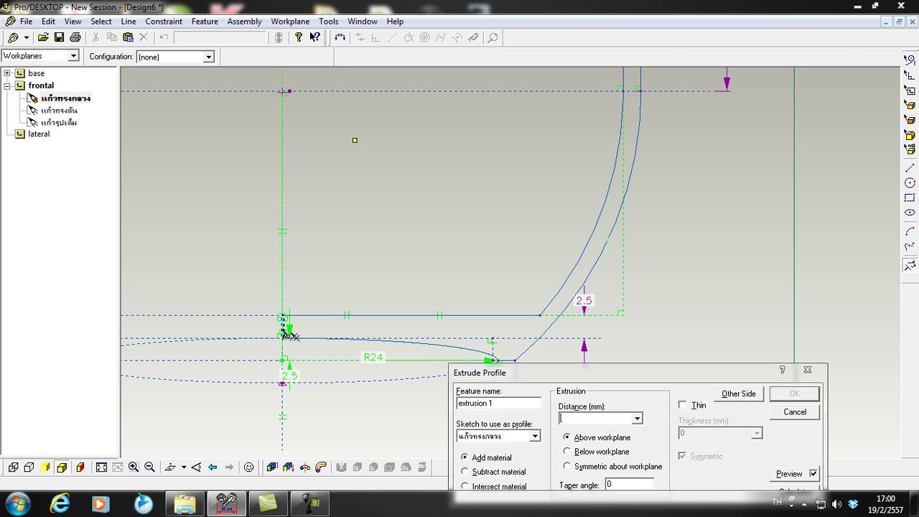
Examine the highlighted short centre segment between the inner floor and the ellipse, and cancel the extrusion.
scroll(269, 338, down, 3)
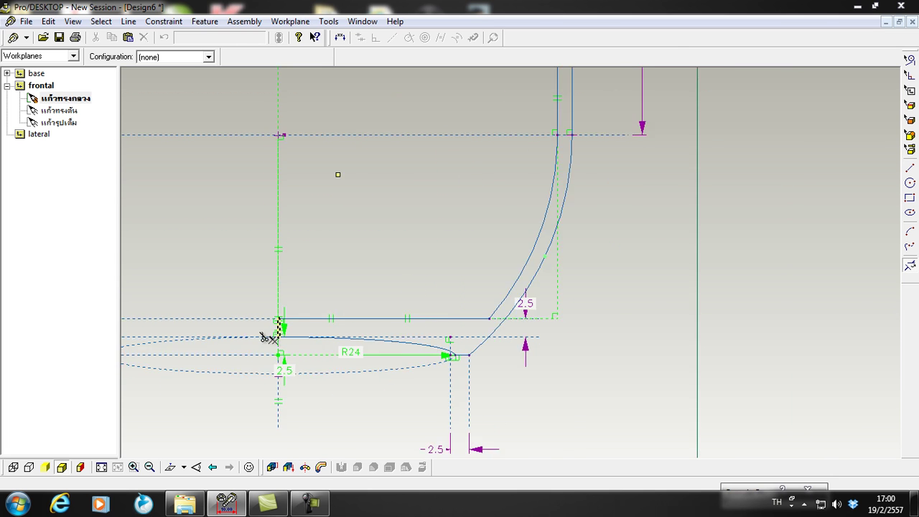
scroll(272, 338, up, 6)
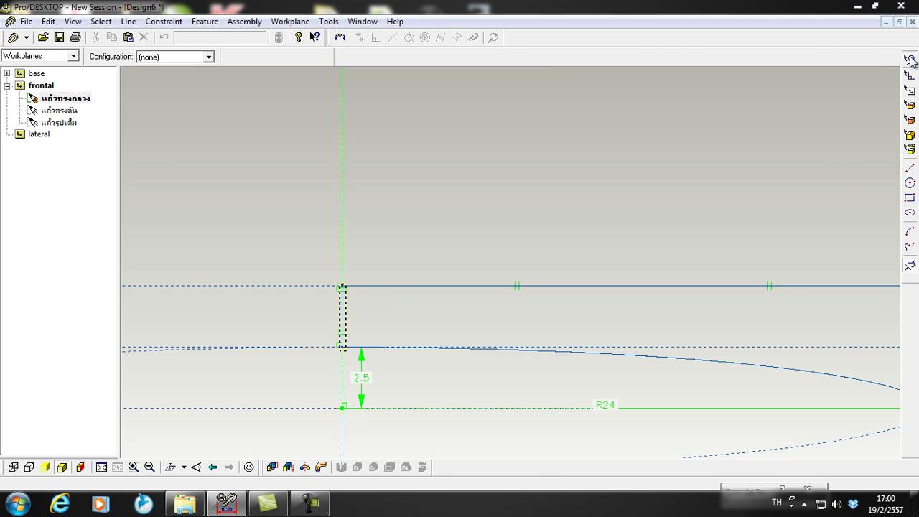
scroll(486, 285, down, 2)
scroll(541, 288, down, 3)
scroll(545, 302, up, 5)
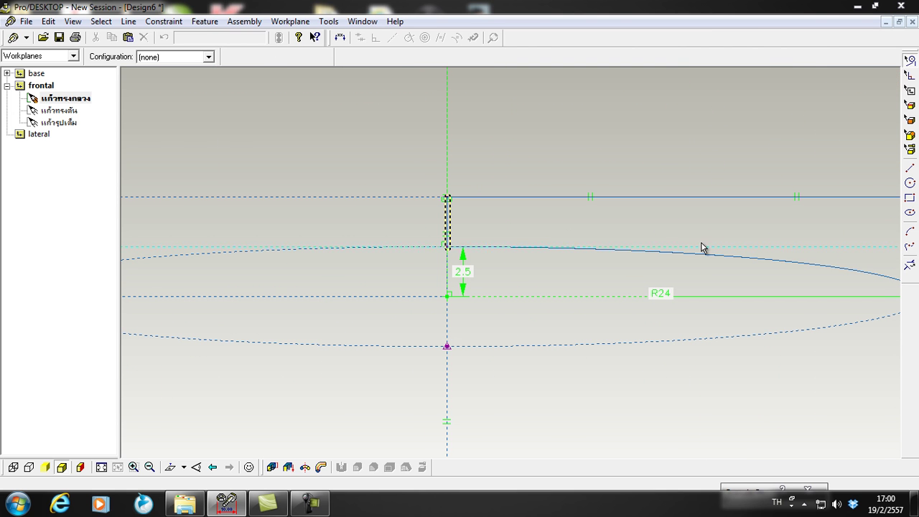
click(765, 489)
drag(786, 372, 763, 324)
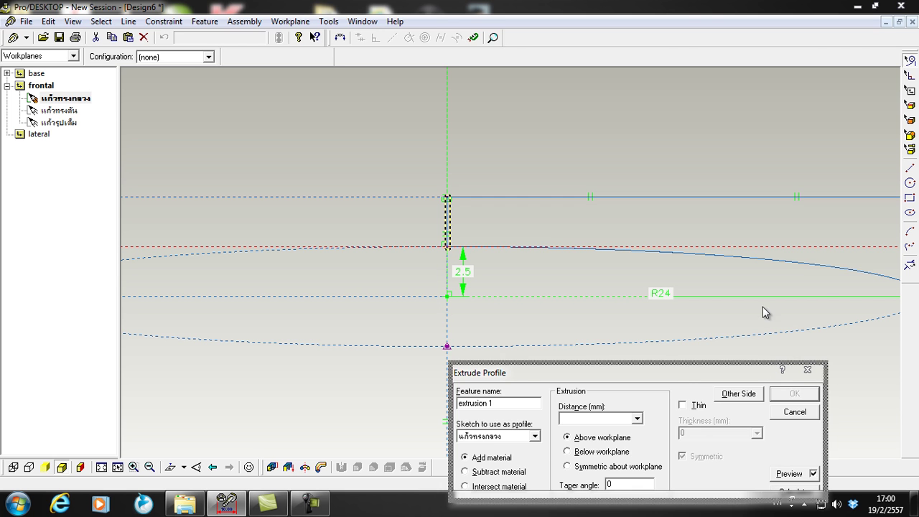
click(794, 361)
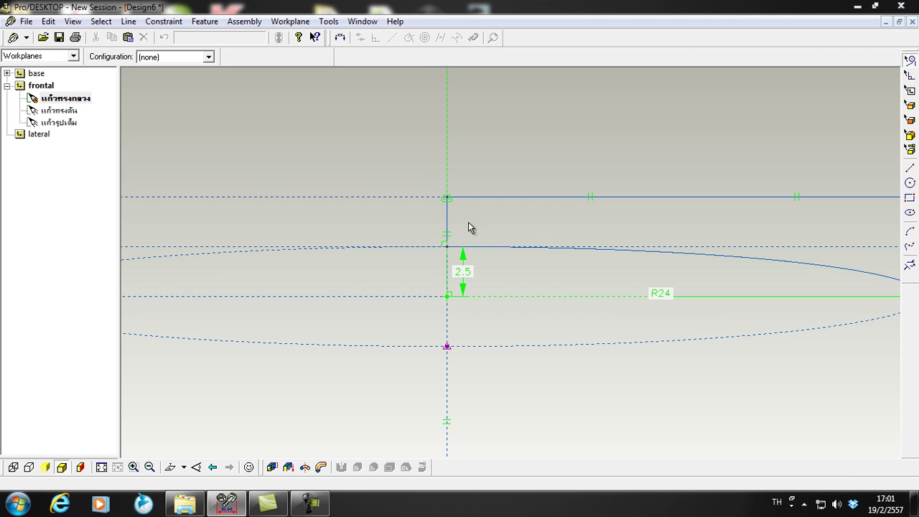
Delete the overlapping vertical centre segments between the inner floor line and the top of the base ellipse.
scroll(468, 222, up, 4)
click(909, 265)
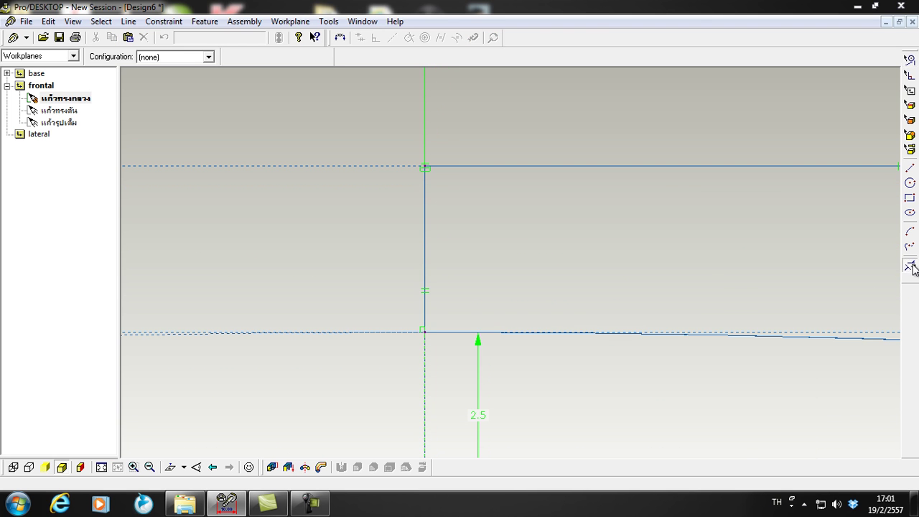
scroll(464, 338, up, 5)
scroll(406, 258, down, 5)
scroll(414, 201, up, 5)
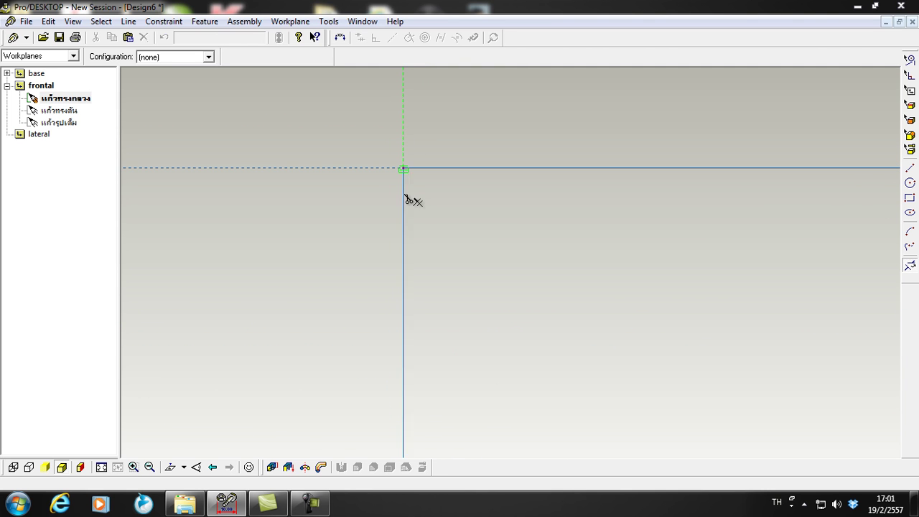
click(406, 199)
scroll(431, 223, down, 3)
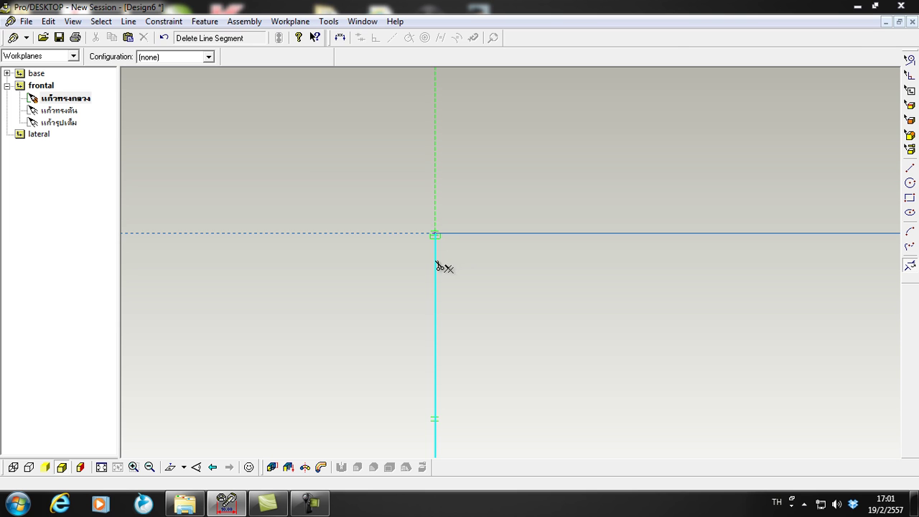
scroll(460, 294, down, 3)
scroll(469, 353, up, 2)
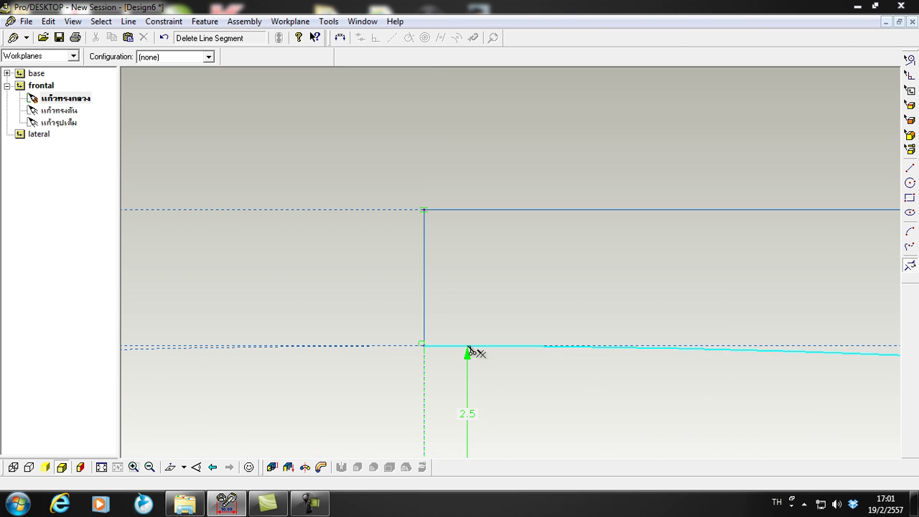
click(424, 287)
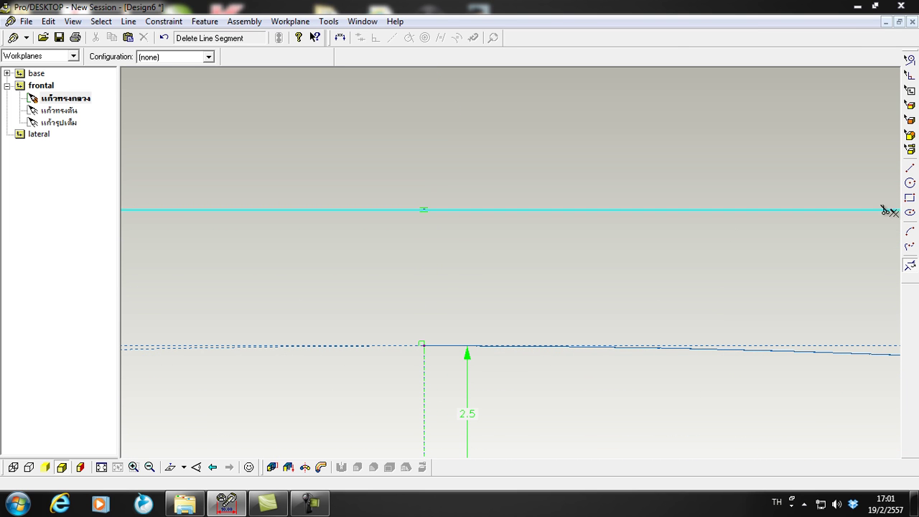
Draw a straight vertical line from the ellipse's top point at (40, -47.5) up to the inner floor line's centre end.
click(909, 170)
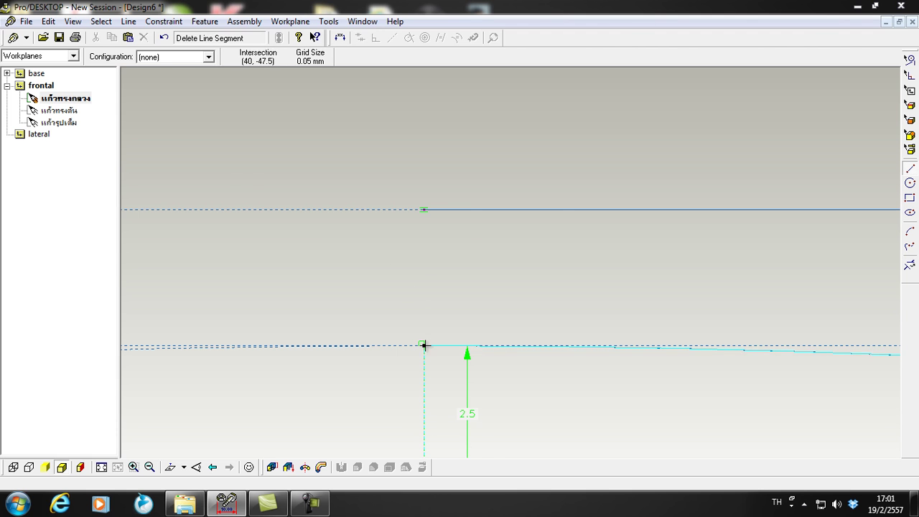
drag(423, 345, 429, 209)
scroll(424, 220, up, 3)
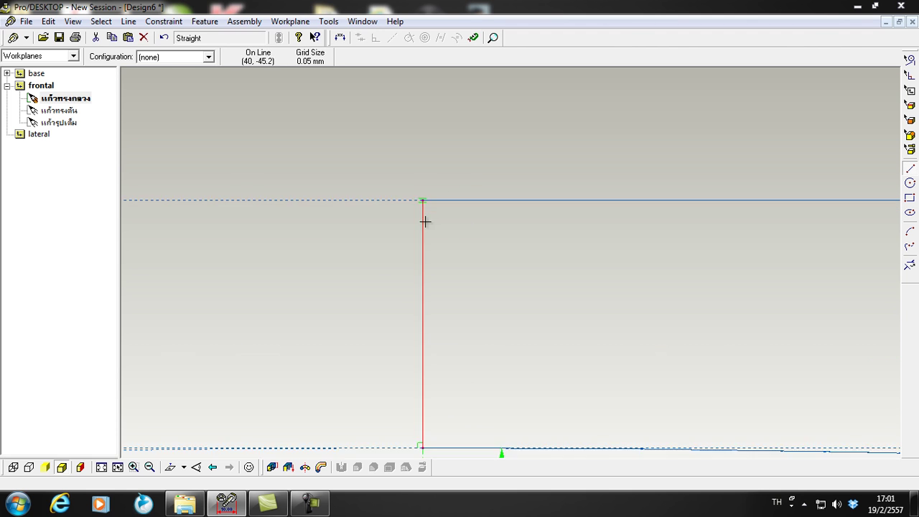
Test the sketch as a closed profile with Extrude Profile, examine the marked far end of the base ellipse, and cancel the extrusion.
click(909, 265)
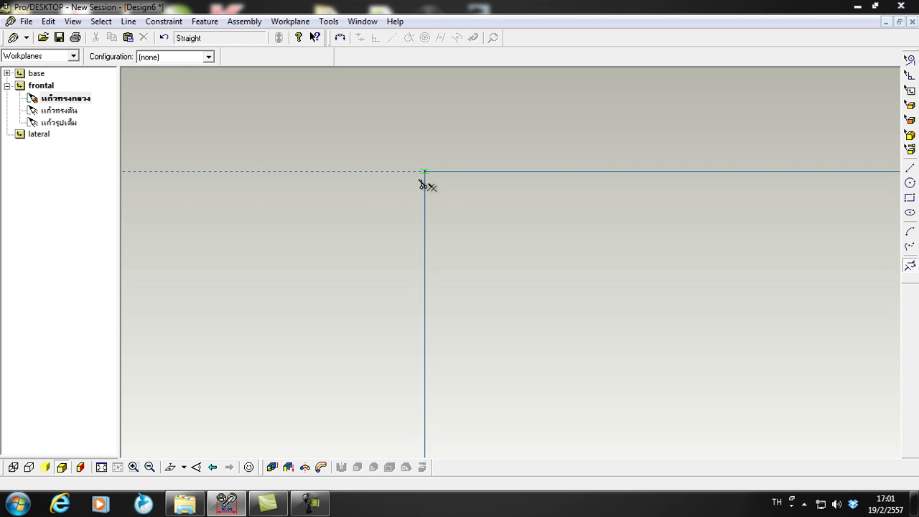
middle_drag(430, 188, 451, 207)
scroll(459, 207, down, 4)
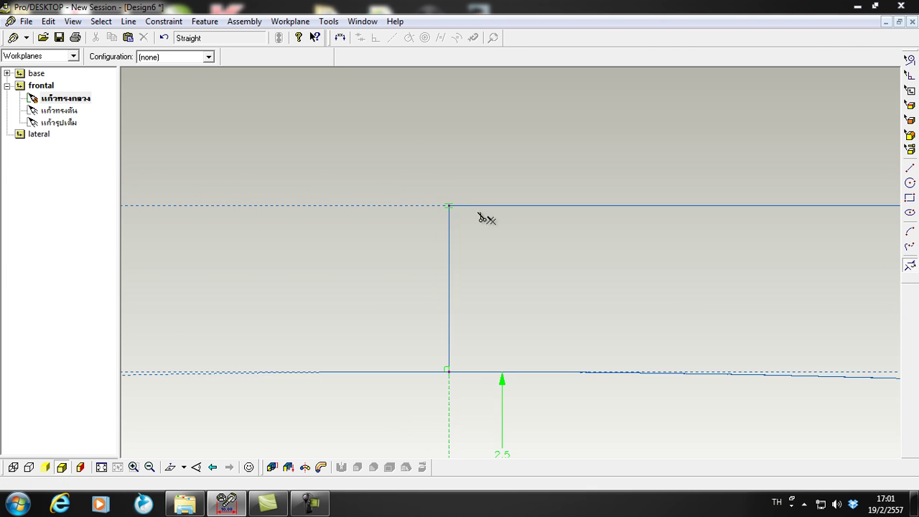
scroll(658, 361, down, 5)
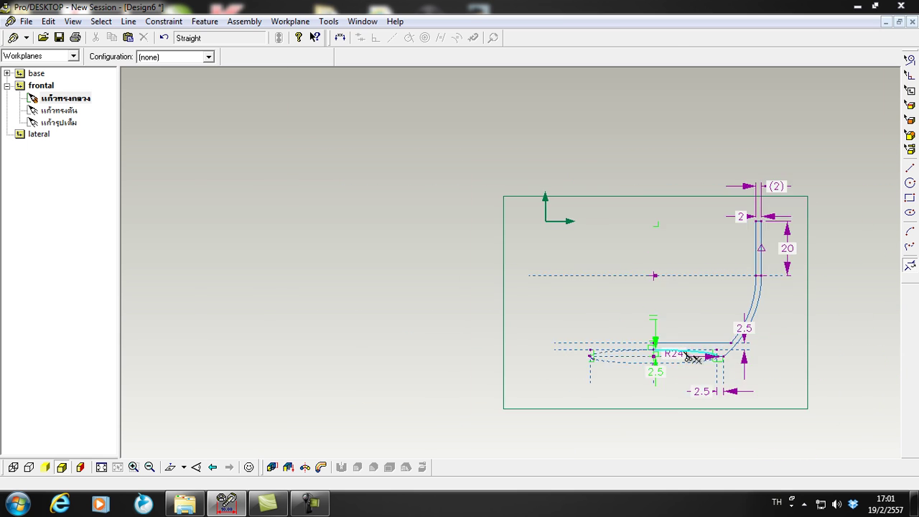
scroll(821, 357, up, 3)
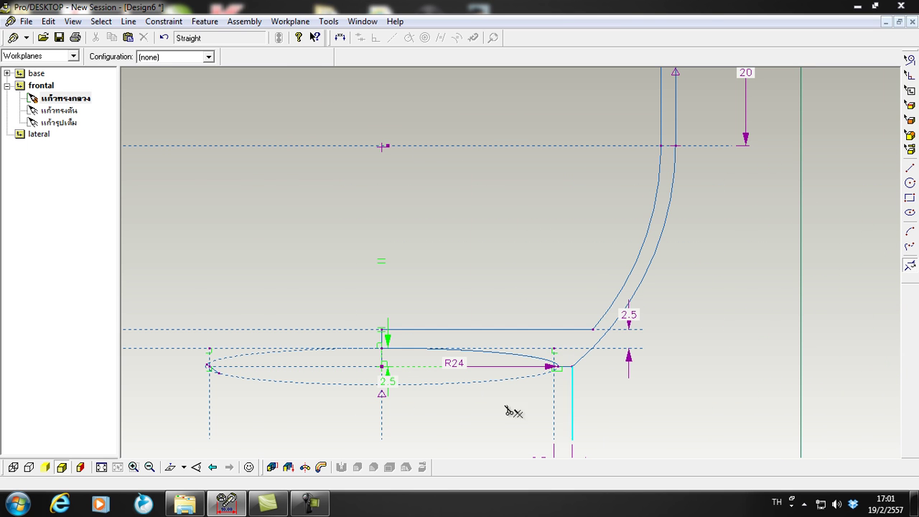
click(272, 468)
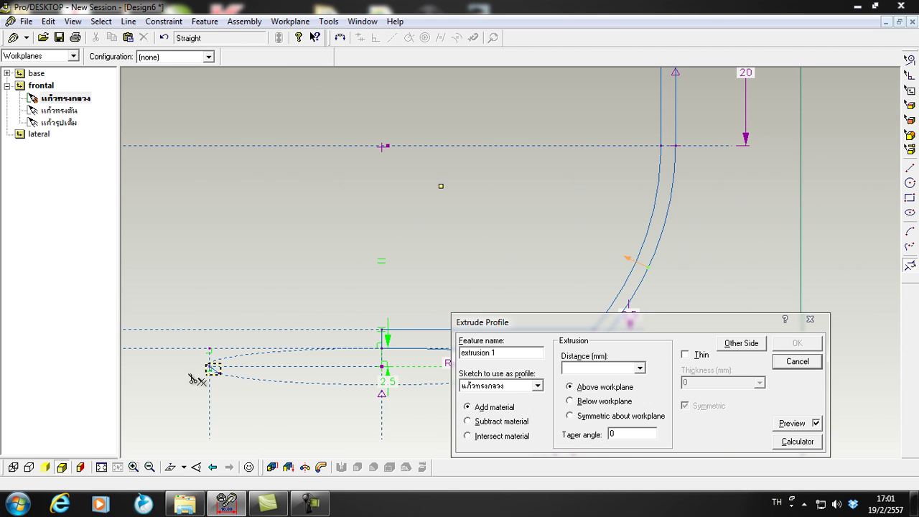
scroll(211, 376, up, 5)
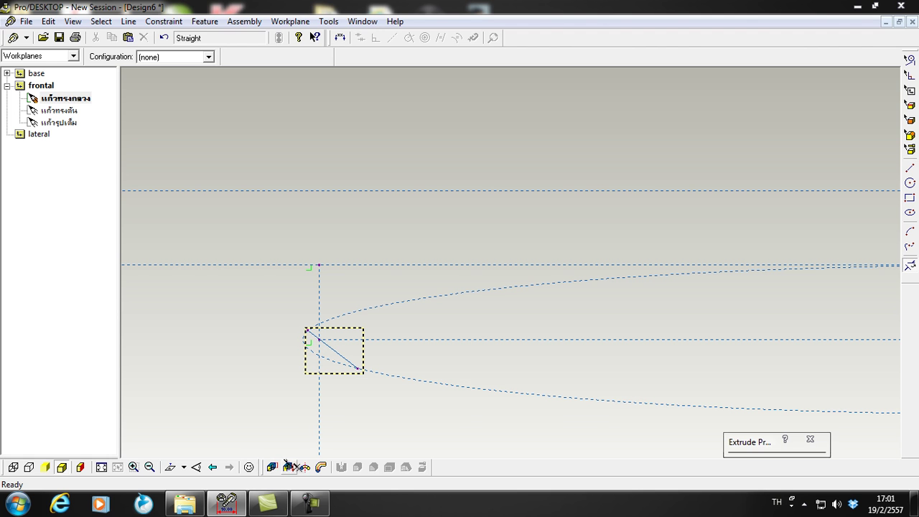
mouse_move(793, 441)
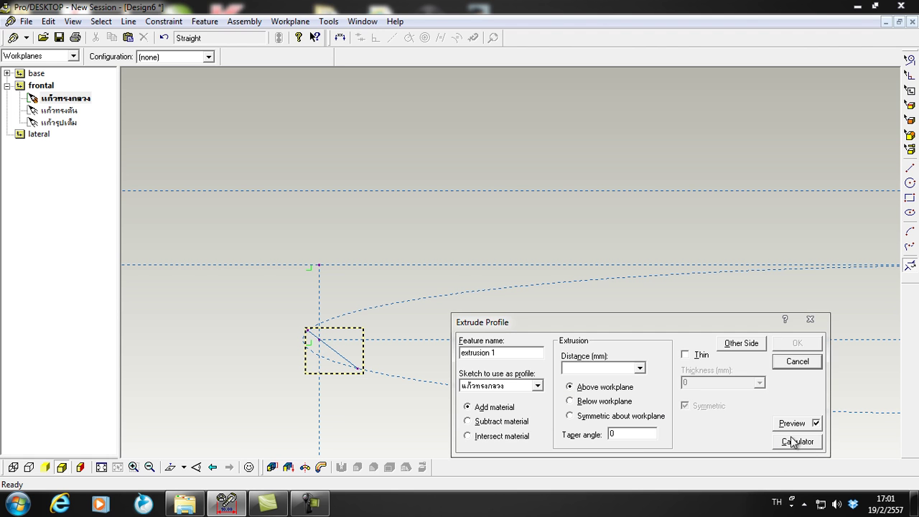
click(795, 361)
Delete the stray diagonal line segments crossing the far end of the base ellipse.
scroll(324, 369, up, 2)
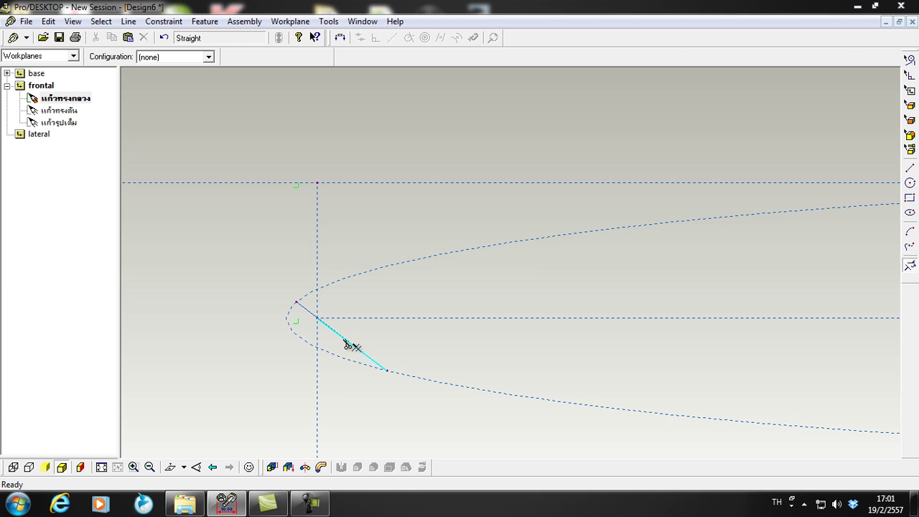
click(350, 345)
scroll(314, 318, down, 5)
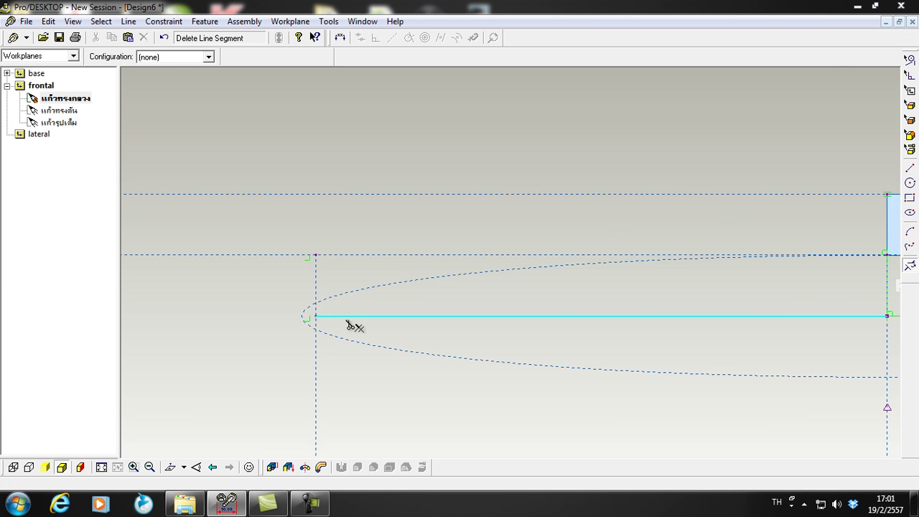
Inspect the filled glass profile from the base ellipse and inner floor up to the rim.
scroll(804, 274, up, 1)
scroll(766, 293, down, 2)
scroll(761, 298, up, 2)
scroll(761, 301, down, 2)
scroll(792, 281, up, 2)
scroll(797, 279, down, 1)
scroll(802, 230, down, 2)
scroll(700, 293, up, 1)
scroll(503, 329, up, 1)
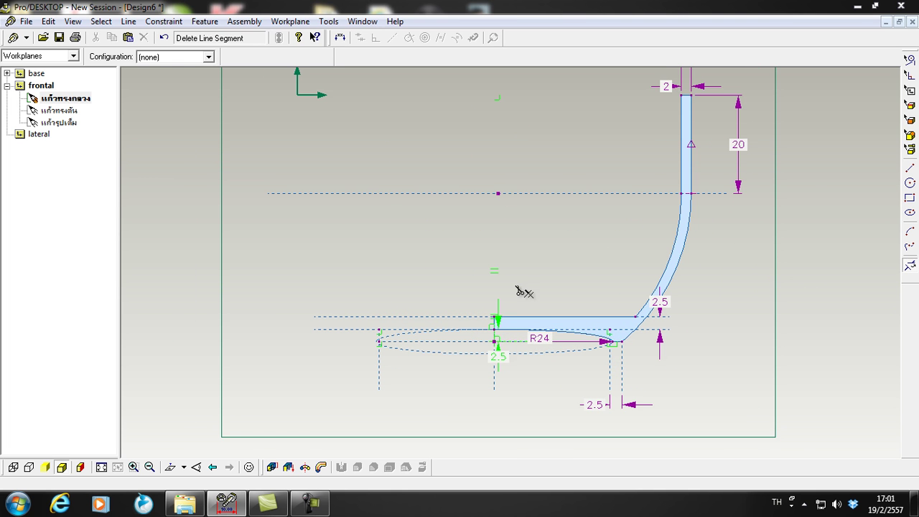
scroll(525, 289, down, 1)
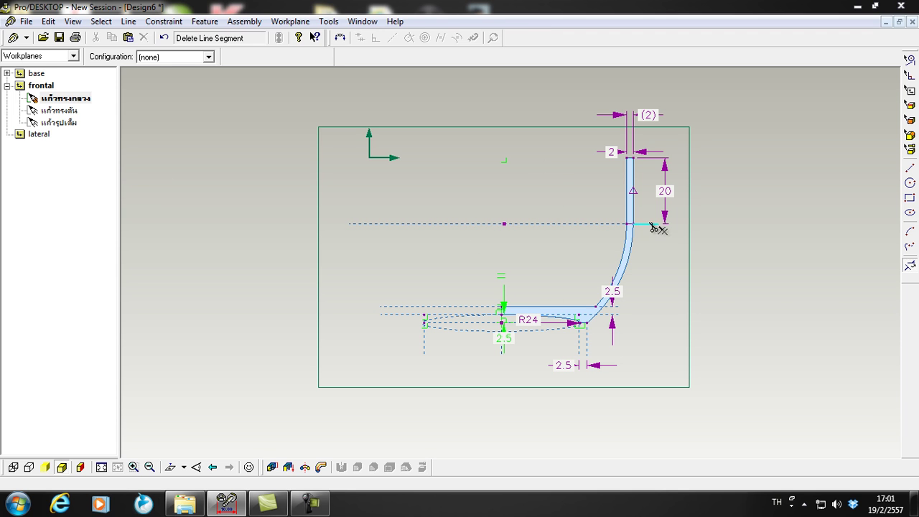
scroll(655, 168, up, 1)
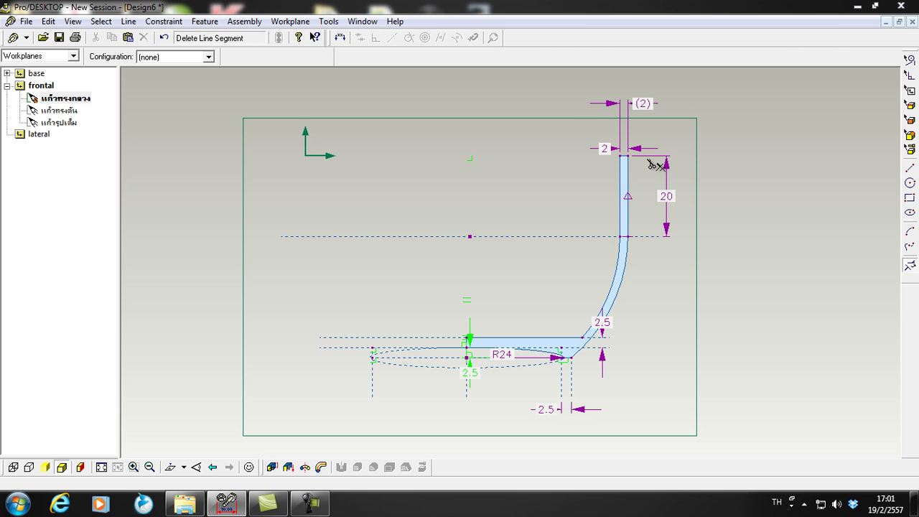
Draw a horizontal line across the glass wall about 1.05 mm below the rim and make it a construction line.
scroll(655, 168, up, 3)
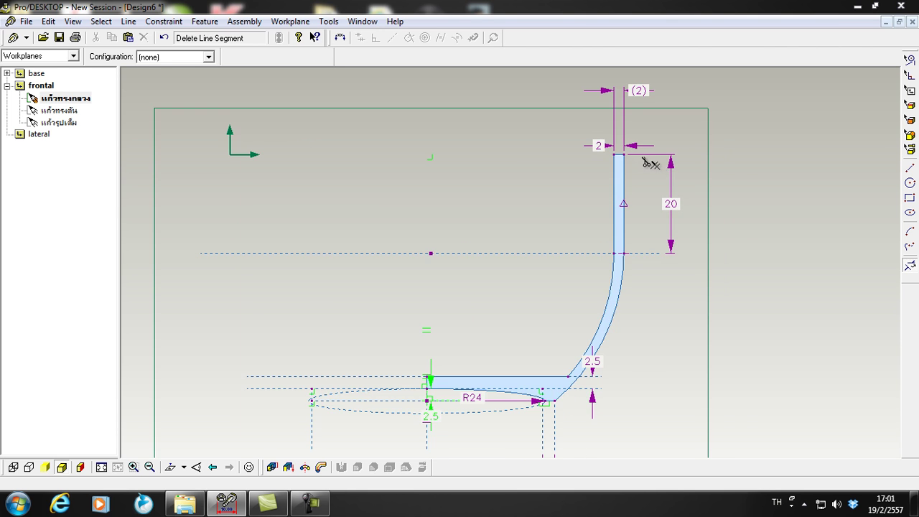
scroll(572, 162, up, 2)
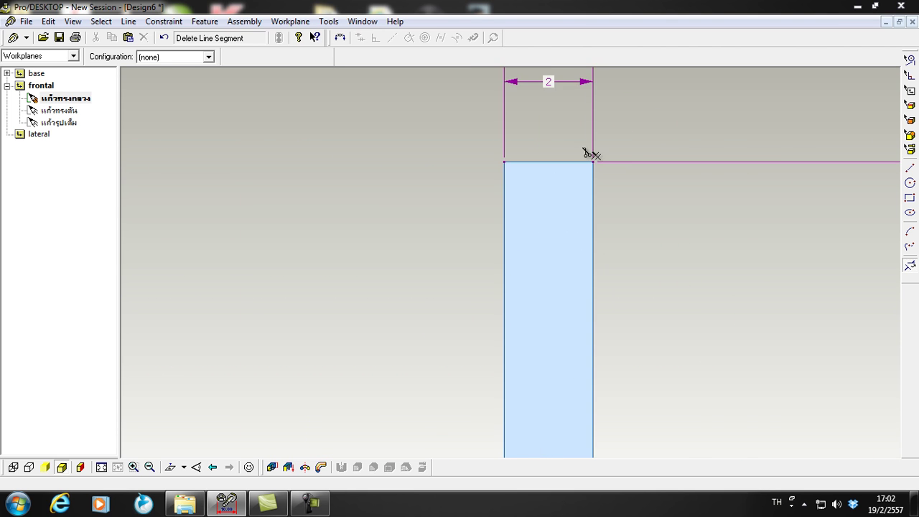
click(908, 173)
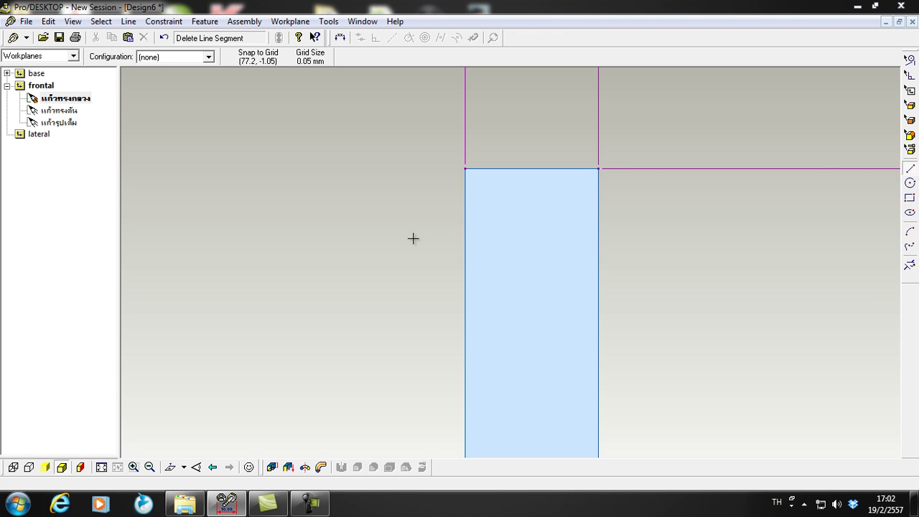
drag(403, 237, 695, 238)
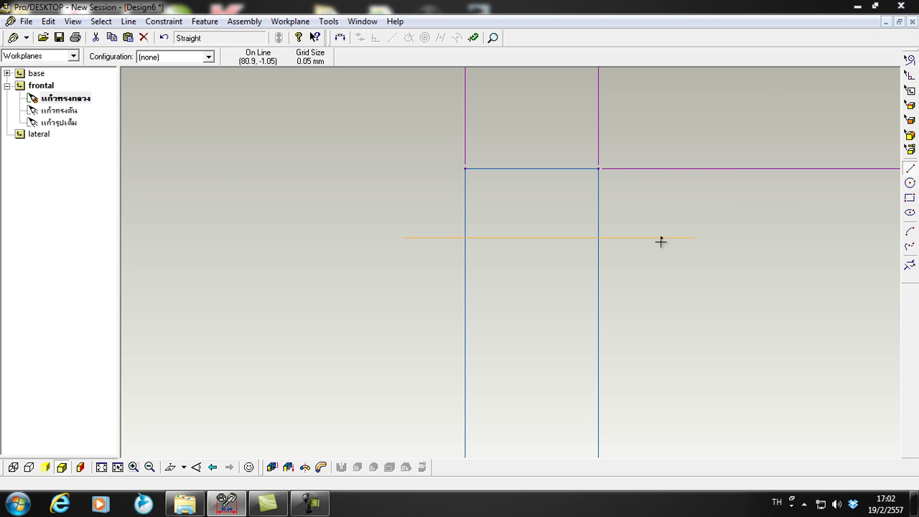
right_click(659, 239)
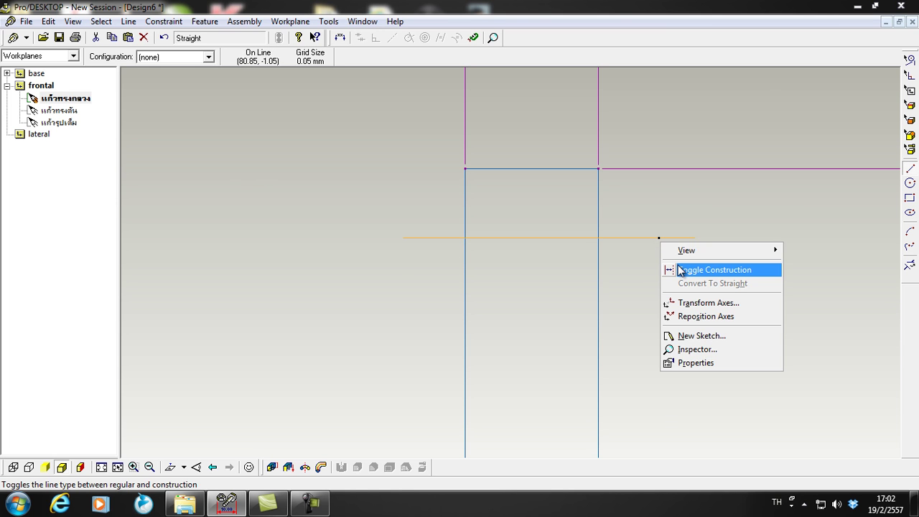
click(711, 270)
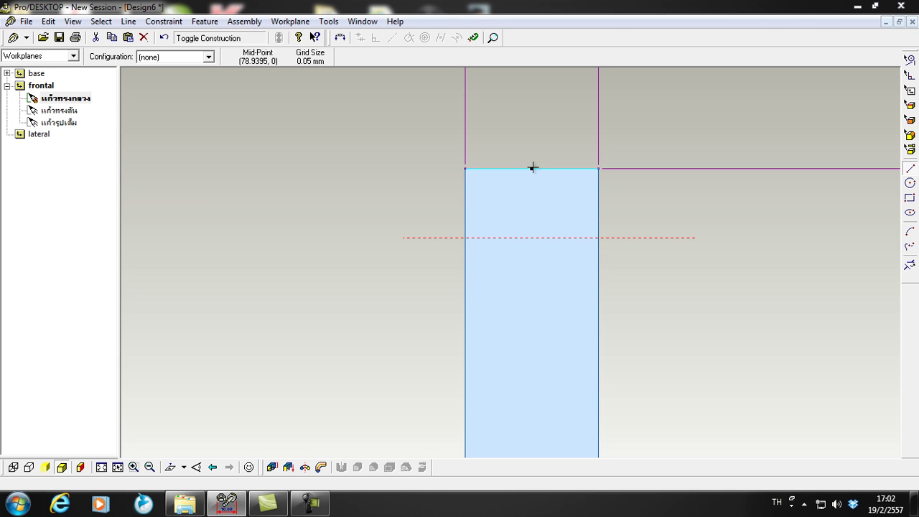
Draw a vertical construction line from the rim edge's midpoint down past the horizontal construction line.
mouse_move(532, 168)
mouse_down()
mouse_move(549, 306)
mouse_move(530, 286)
mouse_up()
right_click(531, 287)
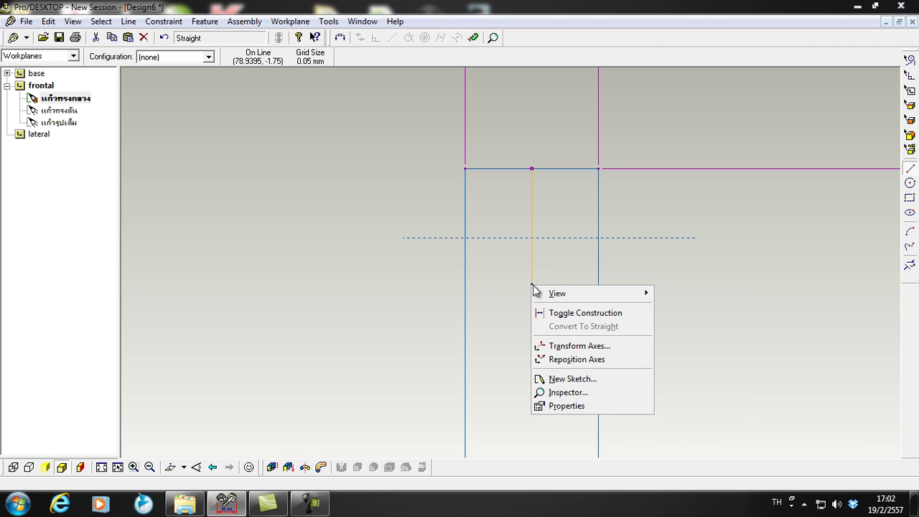
click(557, 313)
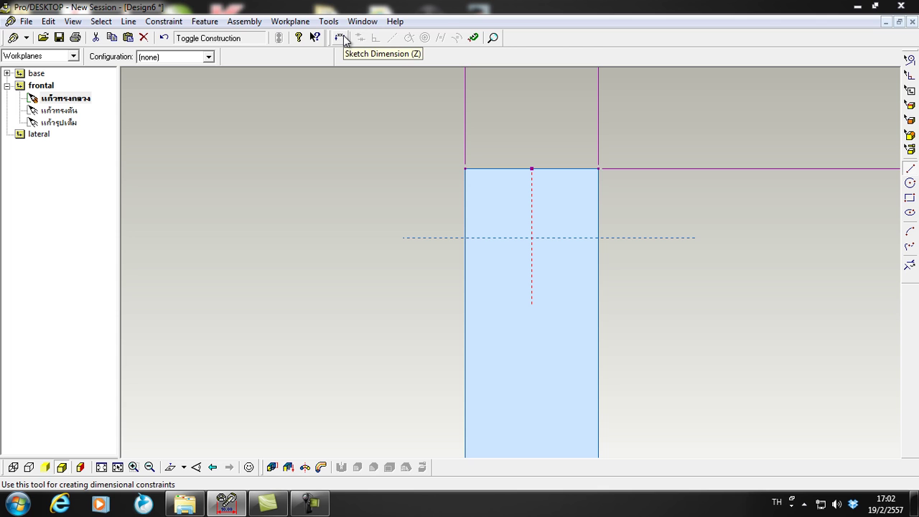
Dimension the distance from the rim edge to the horizontal construction line and set it to 1 mm.
click(342, 38)
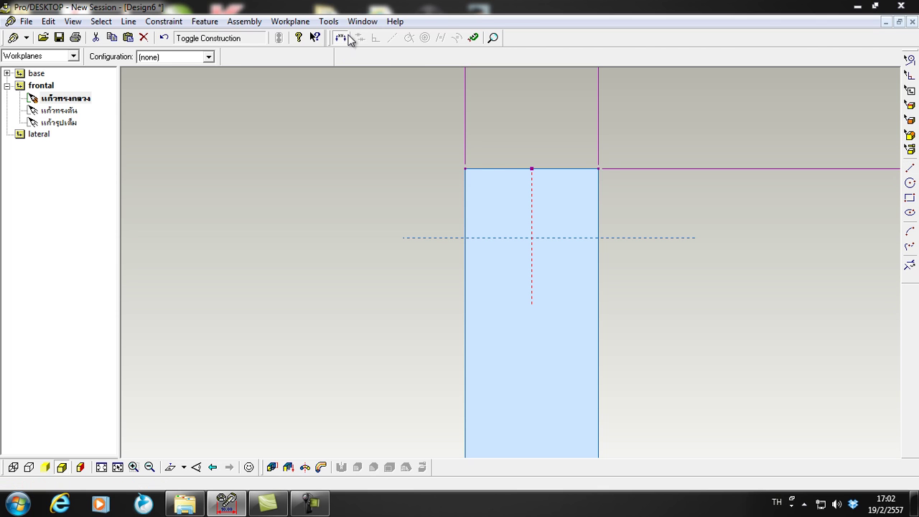
click(574, 170)
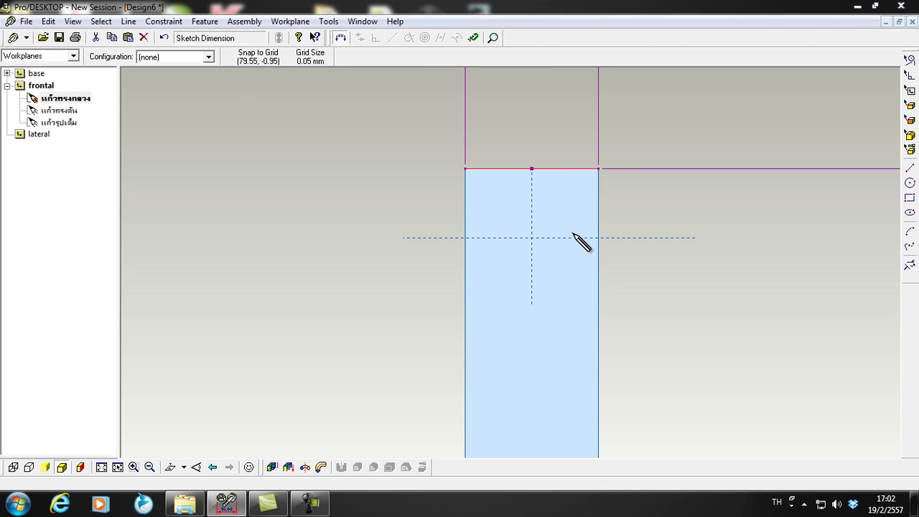
click(667, 239)
click(748, 242)
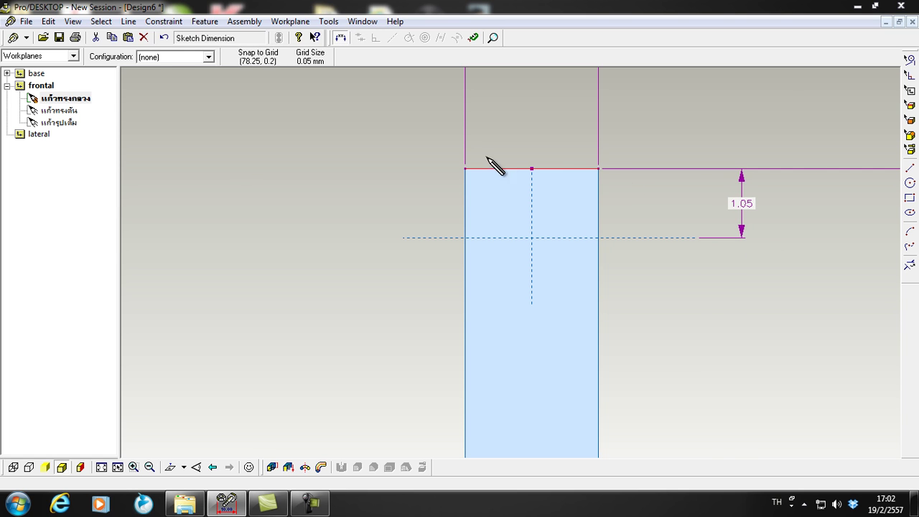
scroll(567, 168, down, 2)
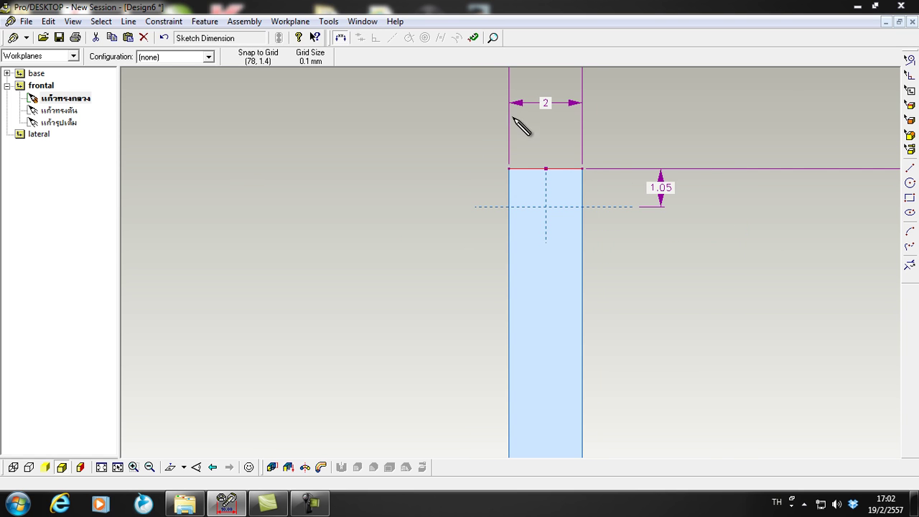
scroll(583, 117, up, 2)
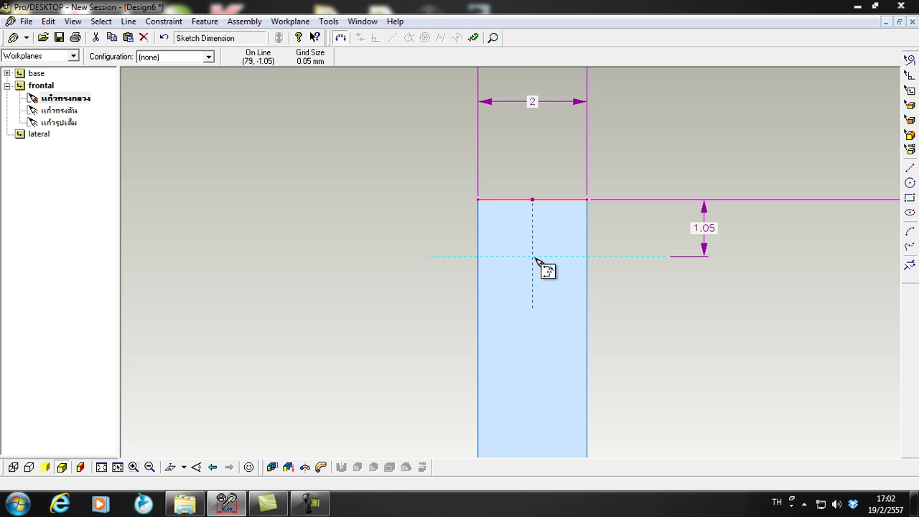
click(910, 75)
double_click(706, 236)
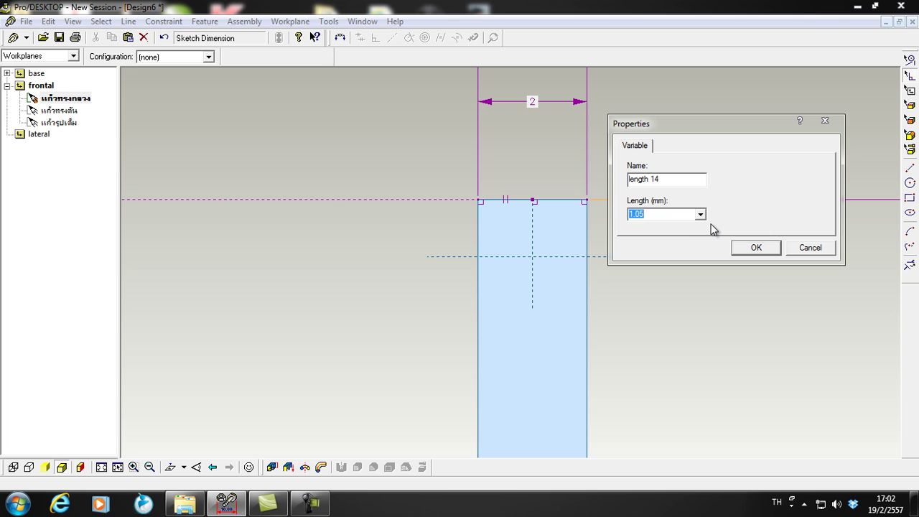
click(763, 249)
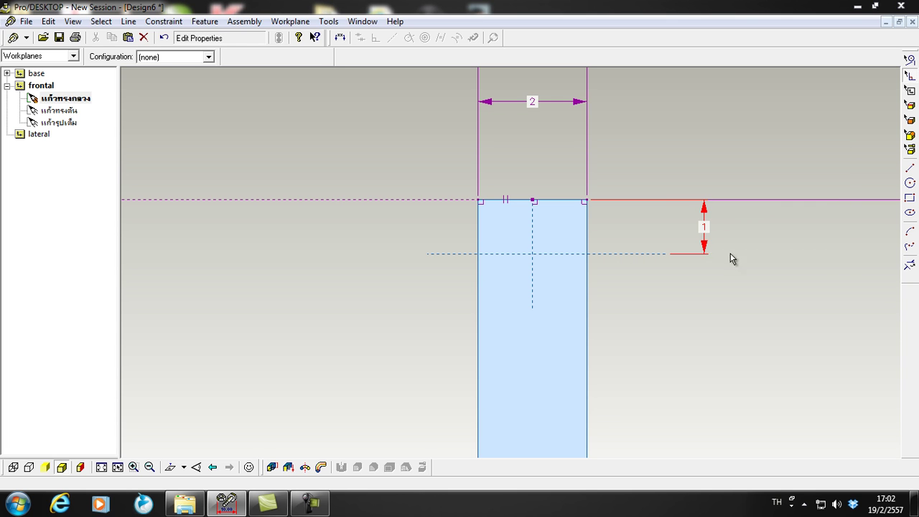
Draw a circle centred where the construction lines cross, touching the rim and both walls, and trim away its lower half.
click(910, 183)
drag(532, 253, 570, 292)
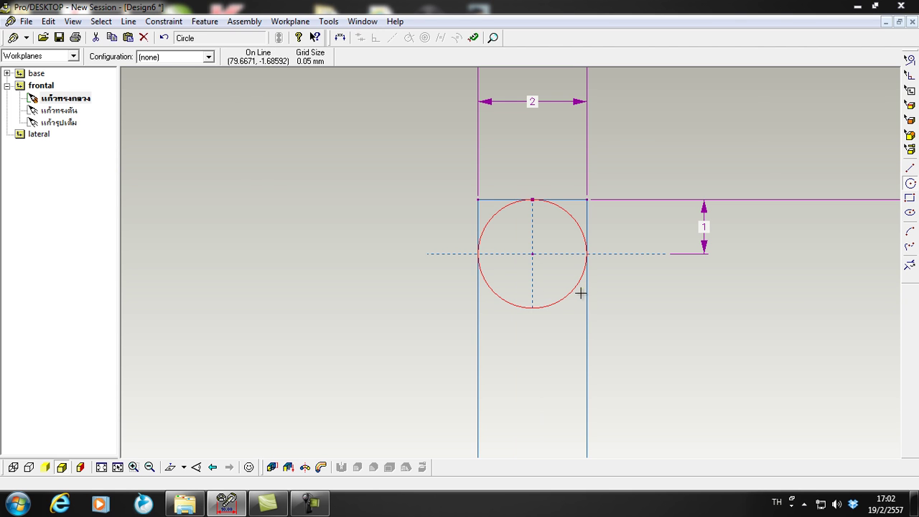
click(909, 266)
scroll(571, 319, up, 2)
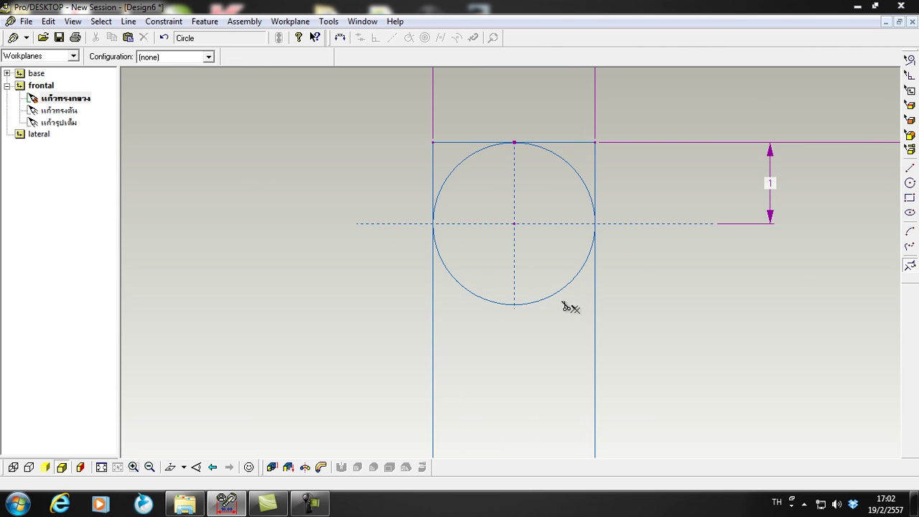
click(562, 302)
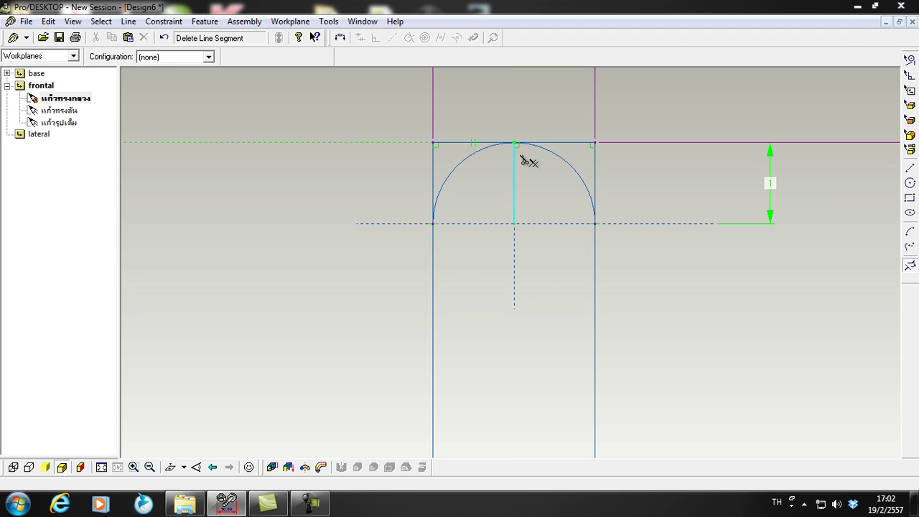
Delete both halves of the straight rim edge and the short wall segments beside the semicircle above the horizontal construction line.
click(567, 142)
click(472, 148)
scroll(527, 191, down, 2)
scroll(459, 193, up, 5)
scroll(431, 250, up, 3)
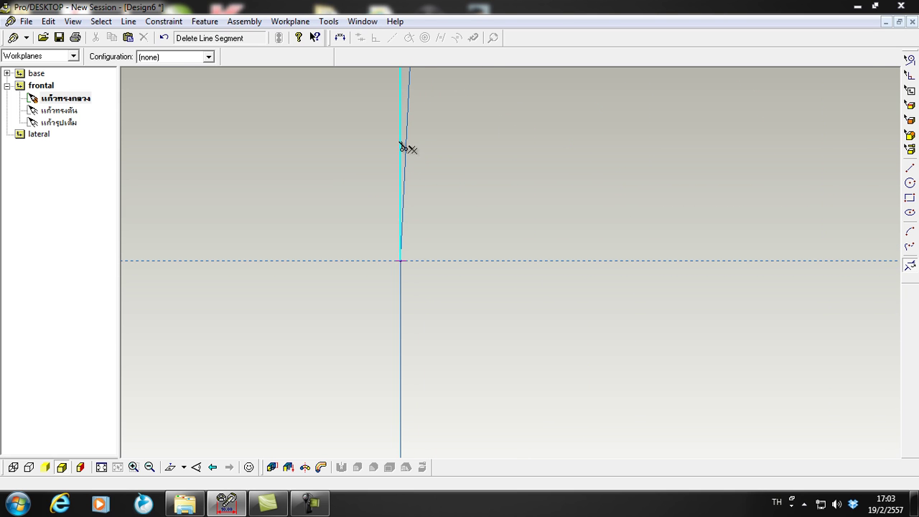
scroll(435, 197, down, 4)
scroll(786, 144, up, 3)
scroll(712, 189, up, 3)
scroll(589, 380, up, 3)
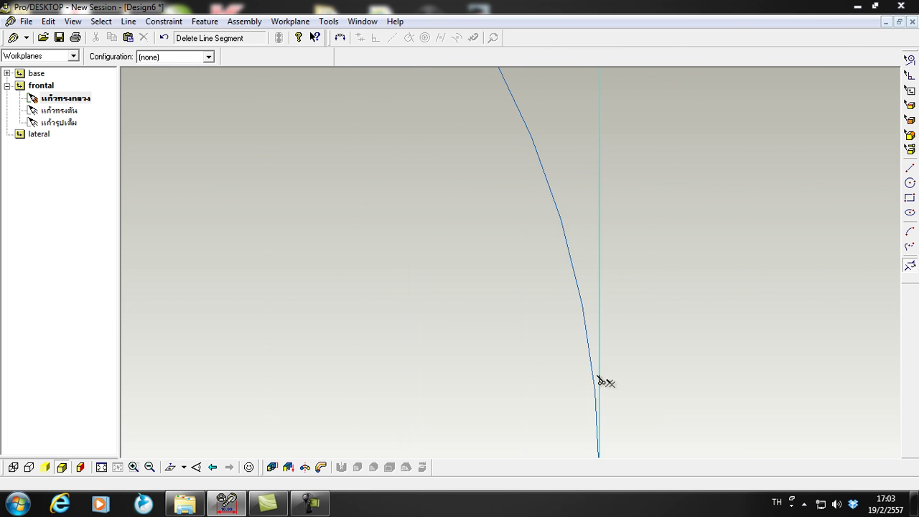
scroll(608, 348, down, 4)
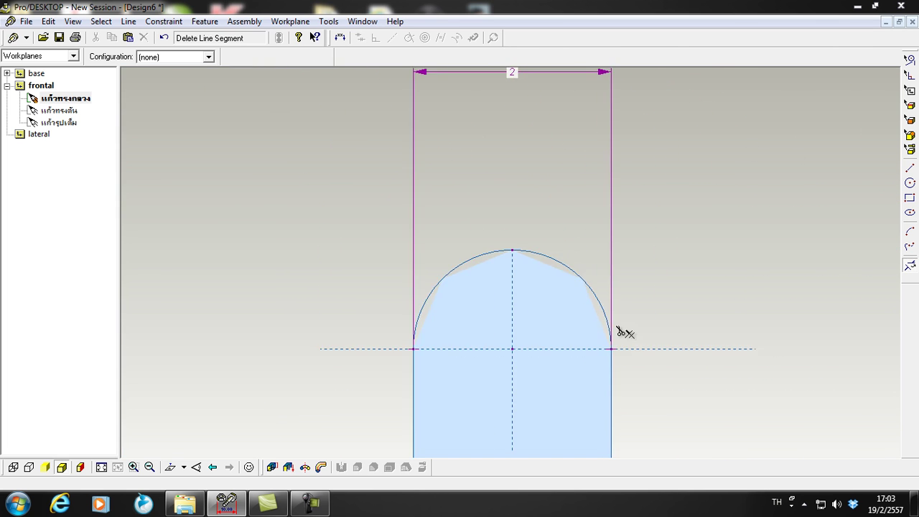
scroll(617, 329, down, 5)
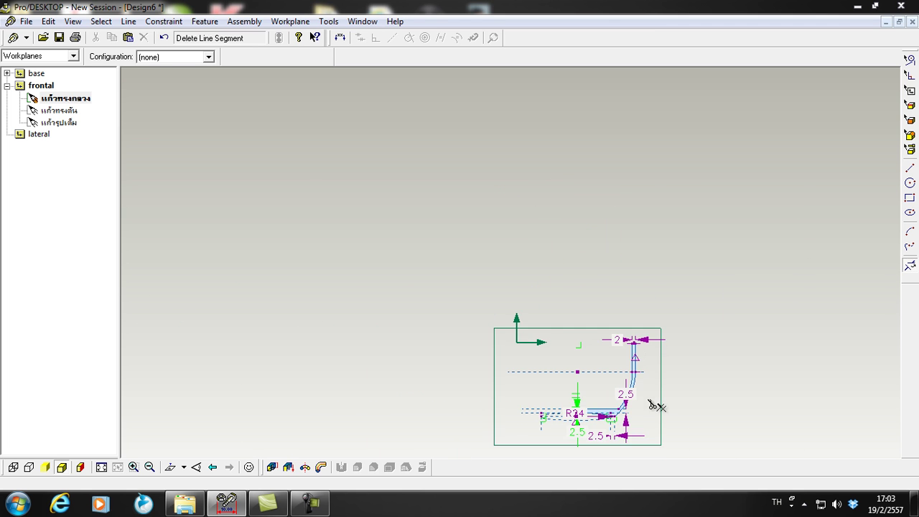
scroll(659, 442, up, 1)
scroll(720, 357, up, 3)
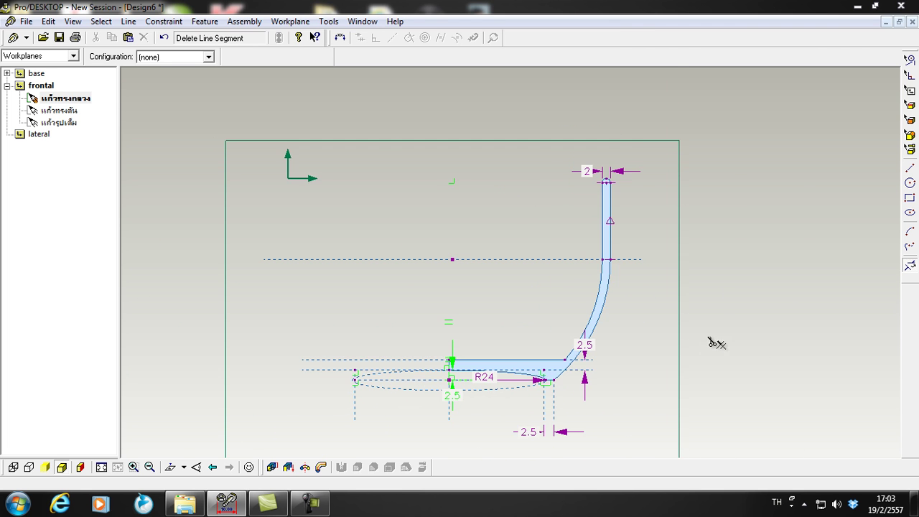
Examine the closed hollow-glass profile and compare it with the solid-glass sketch on the frontal workplane.
scroll(725, 321, up, 1)
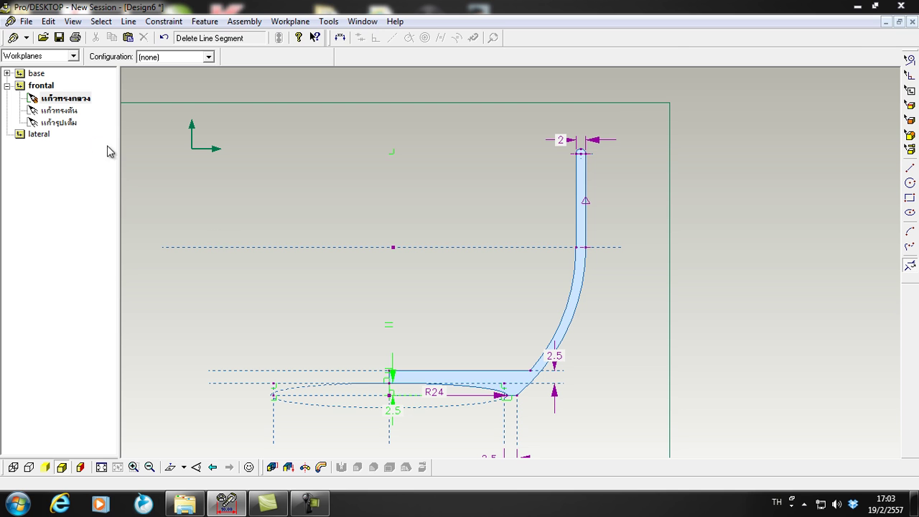
scroll(416, 392, up, 1)
scroll(417, 390, down, 1)
click(366, 387)
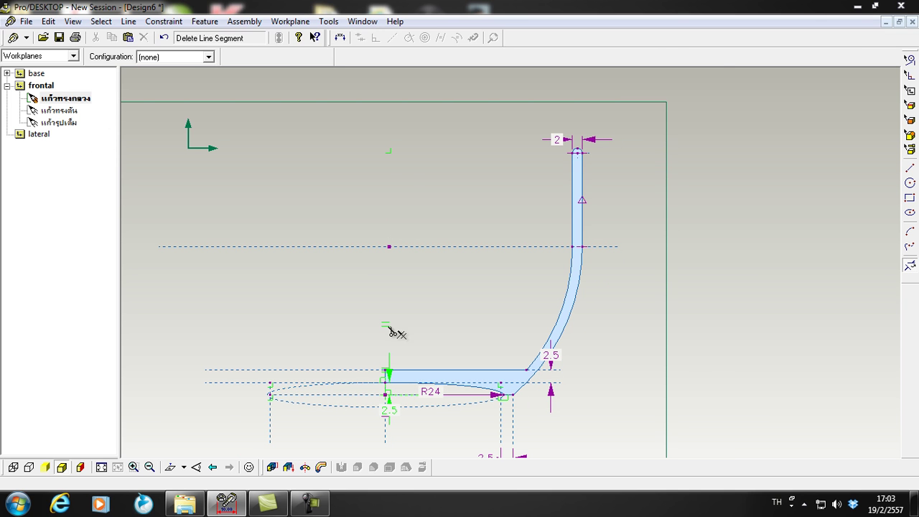
scroll(467, 259, down, 1)
scroll(386, 277, up, 1)
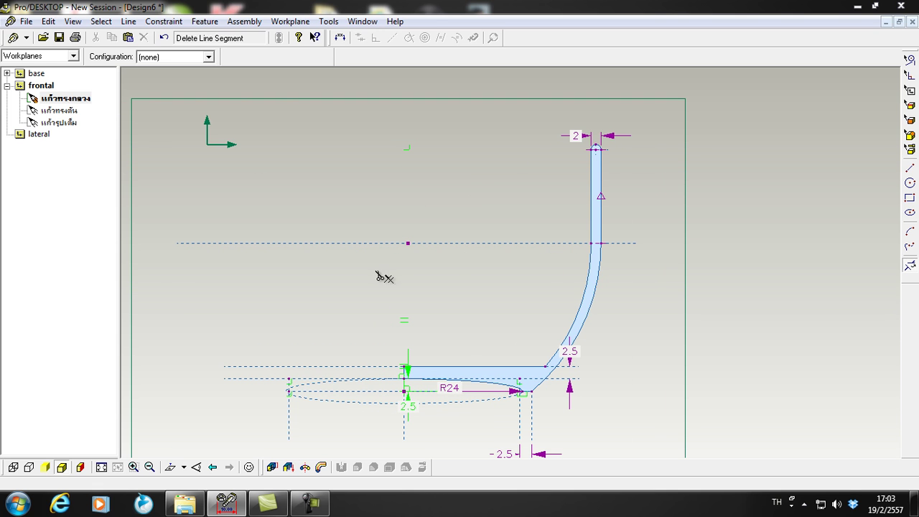
click(909, 61)
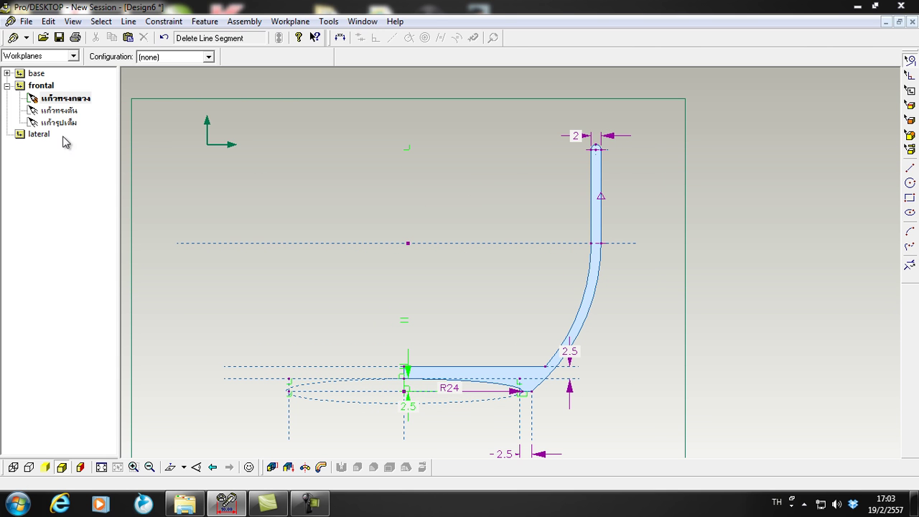
click(64, 98)
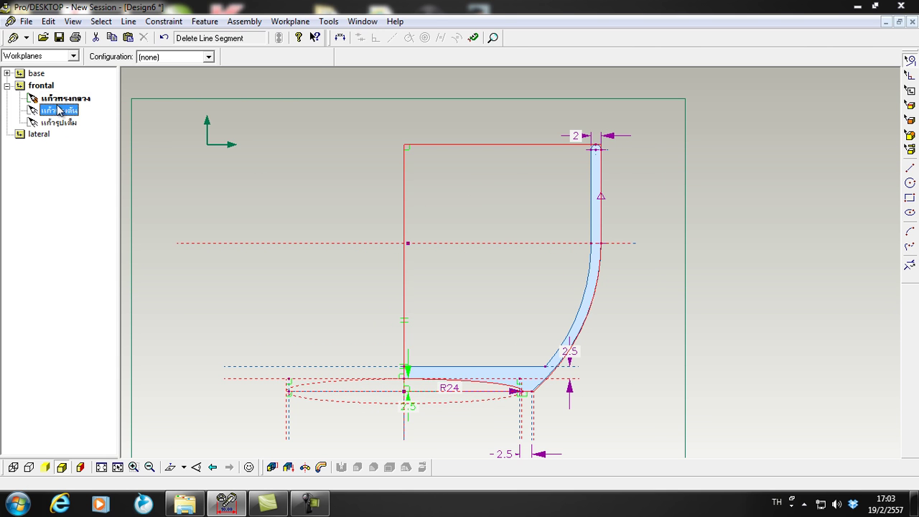
click(637, 264)
scroll(635, 276, down, 1)
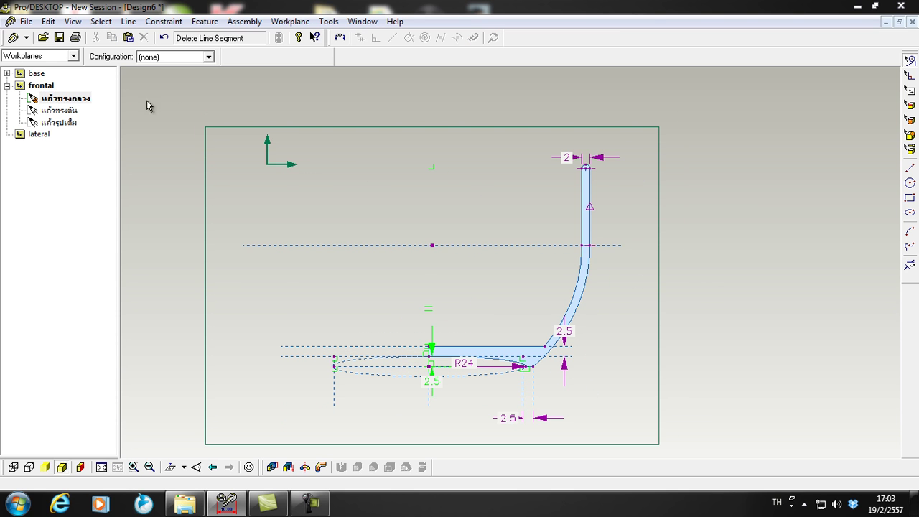
Create a new sketch named เส้นโค้งหูแก้ว on the frontal workplane.
click(43, 85)
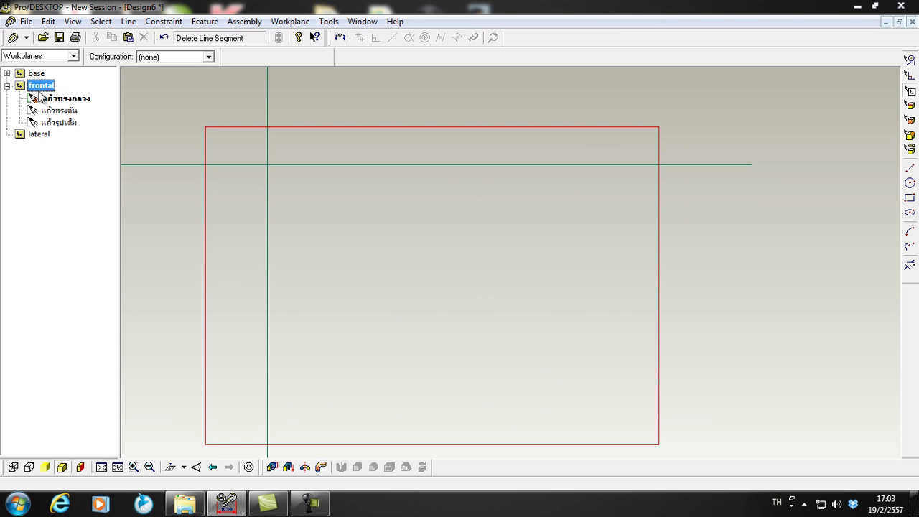
right_click(45, 90)
click(100, 128)
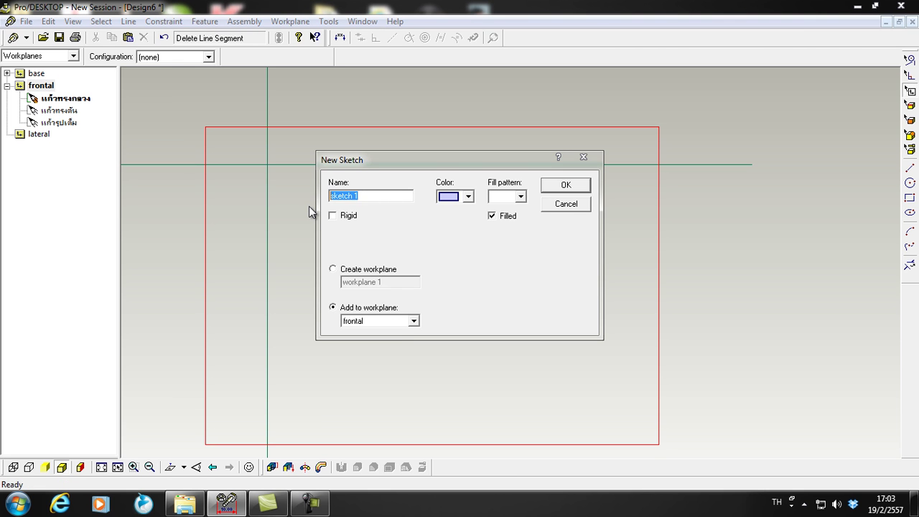
text(เส้นโค้งทูแก้ว)
click(564, 185)
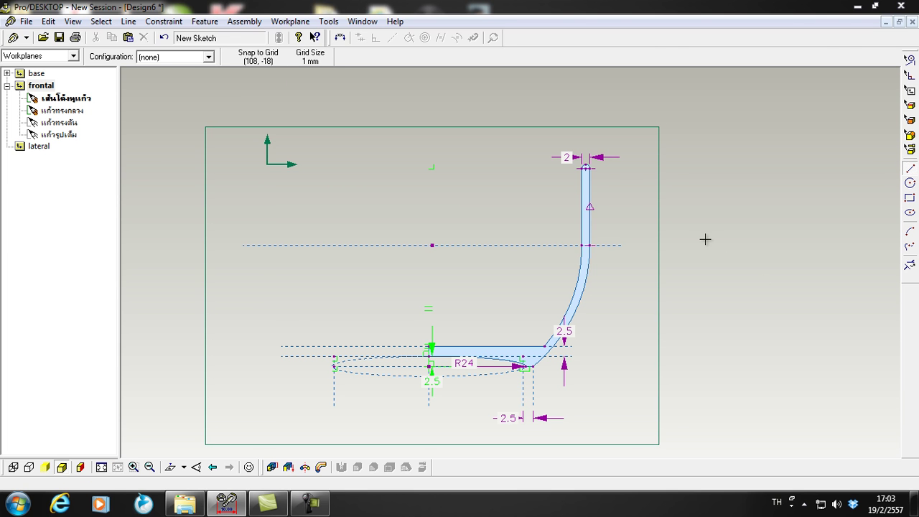
Draw a vertical construction line outside the glass, about 19.6 mm from the outer wall.
scroll(711, 242, up, 3)
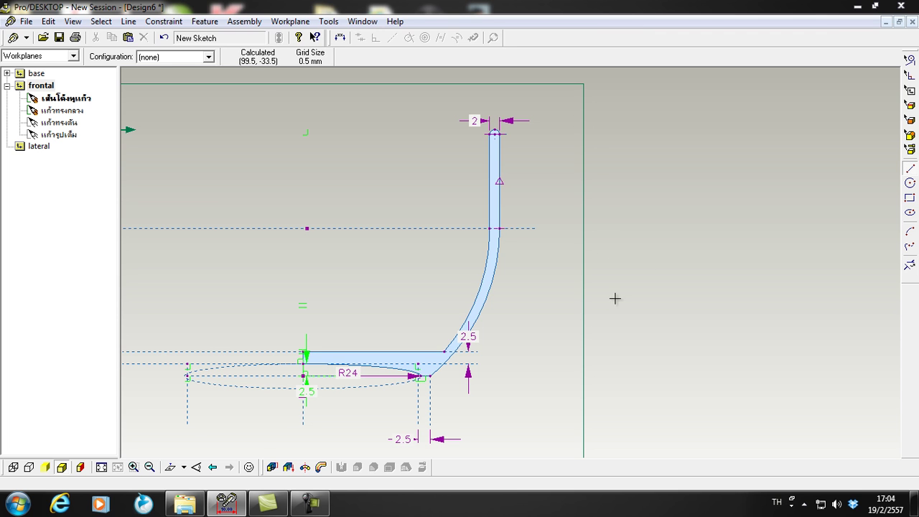
drag(614, 345, 615, 365)
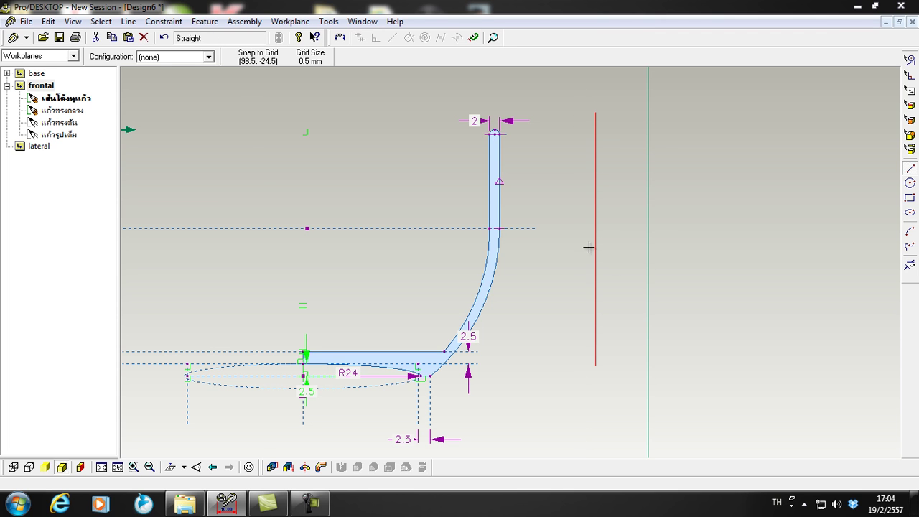
right_click(595, 240)
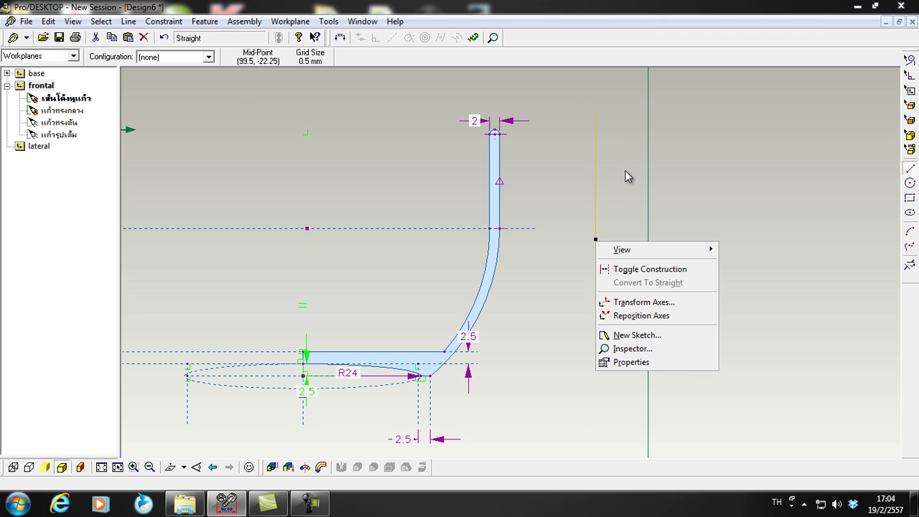
click(655, 268)
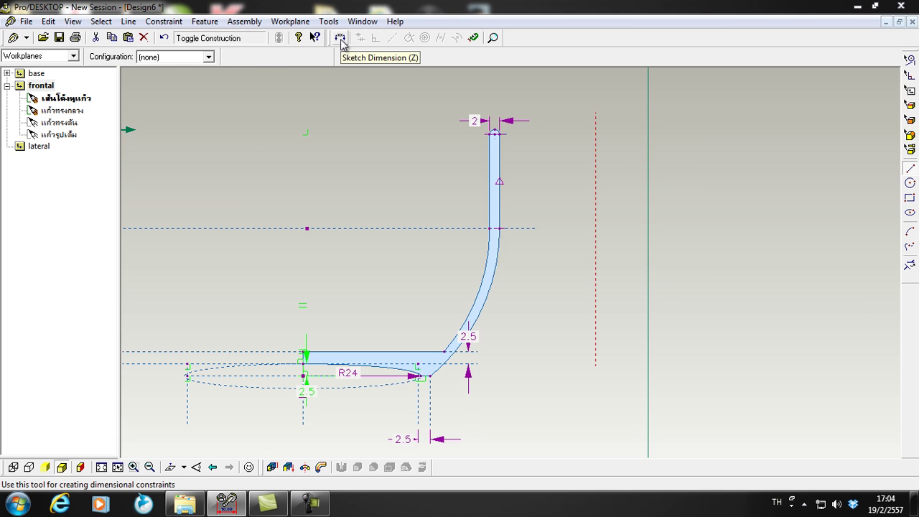
Dimension the distance from the glass's straight outer wall to the vertical construction line and set it to 30 mm.
click(341, 39)
scroll(571, 229, up, 1)
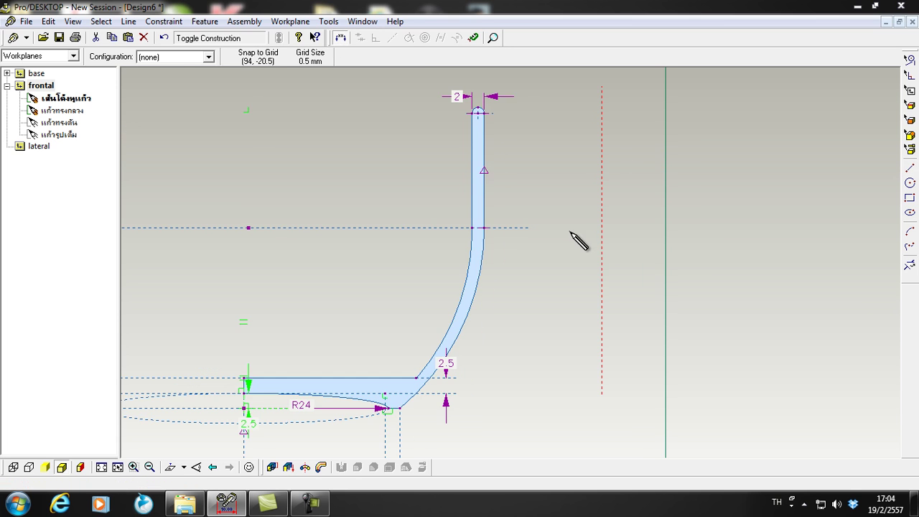
click(487, 201)
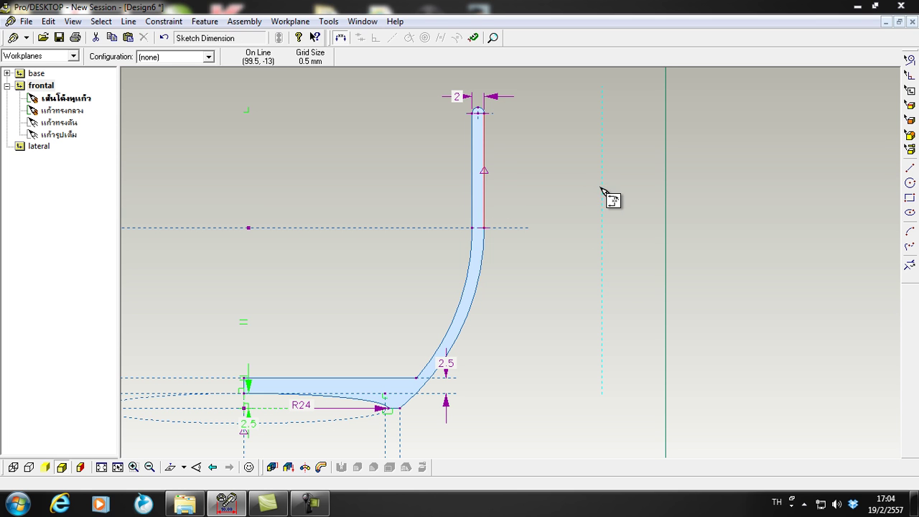
click(601, 189)
click(609, 328)
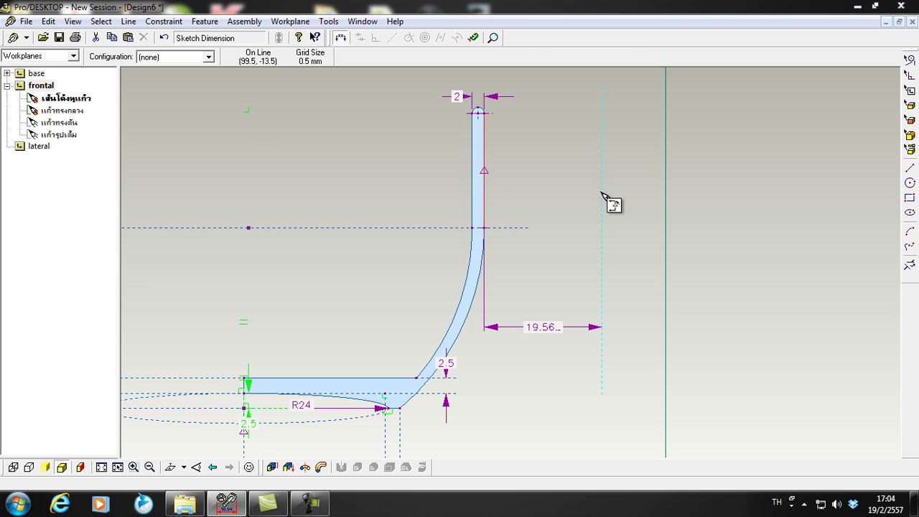
click(909, 76)
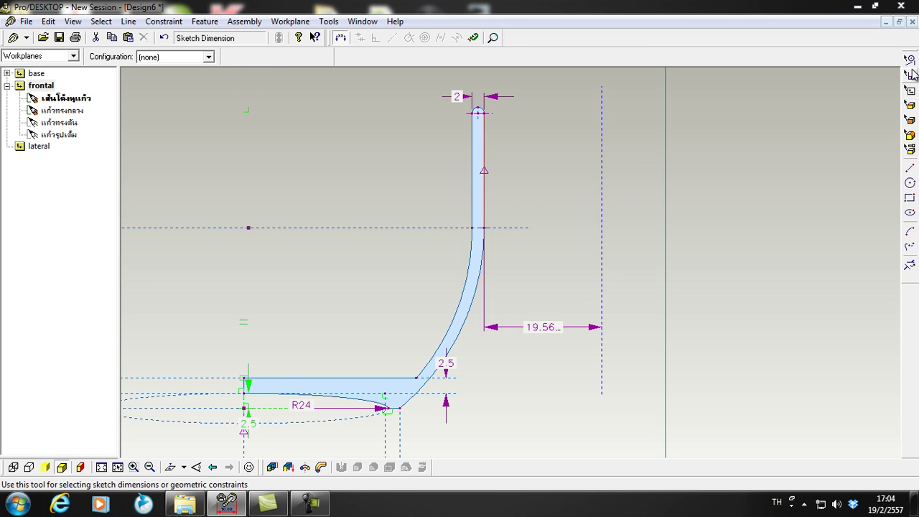
double_click(547, 329)
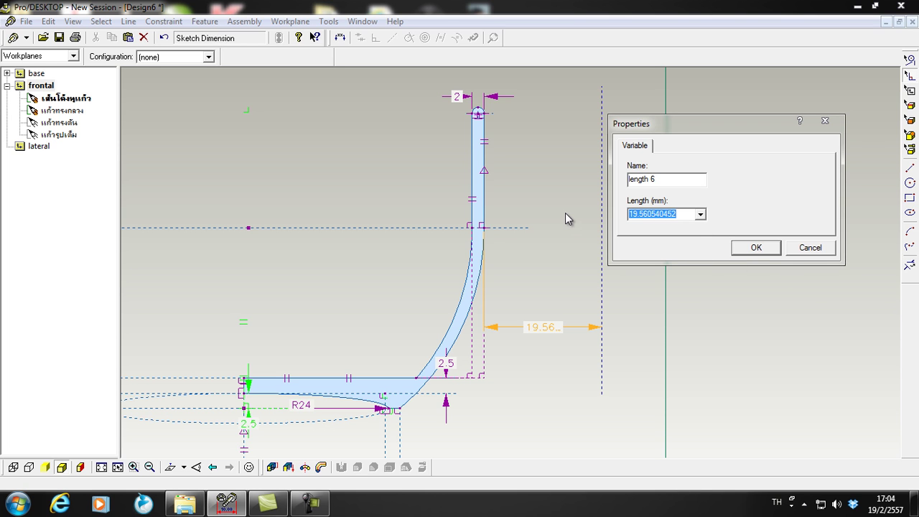
text(30)
click(763, 247)
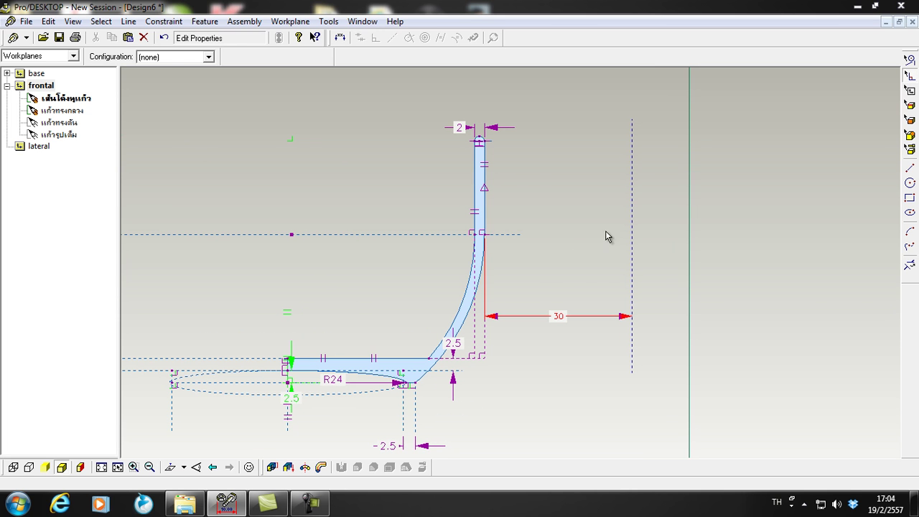
Draw a horizontal construction line from the top of the rounded rim outward past the vertical construction line.
click(487, 239)
scroll(462, 164, up, 2)
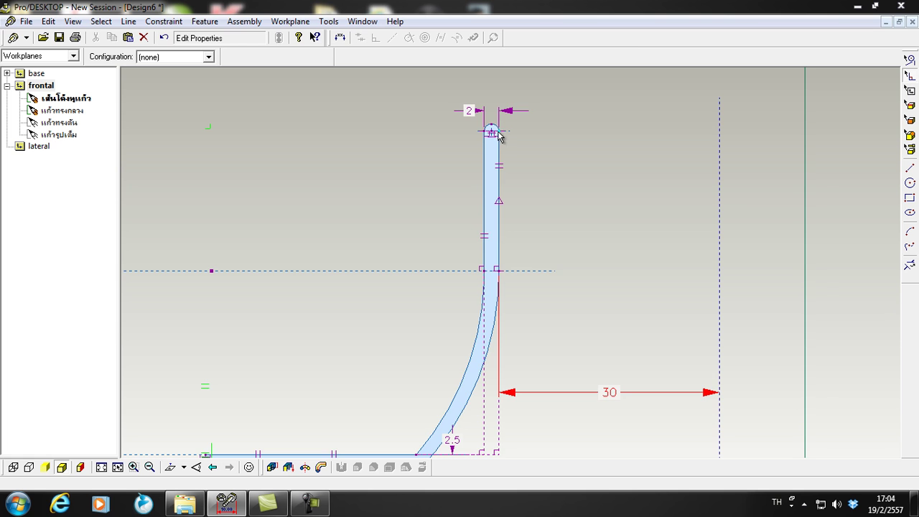
scroll(499, 137, up, 2)
scroll(499, 137, down, 2)
scroll(500, 135, up, 1)
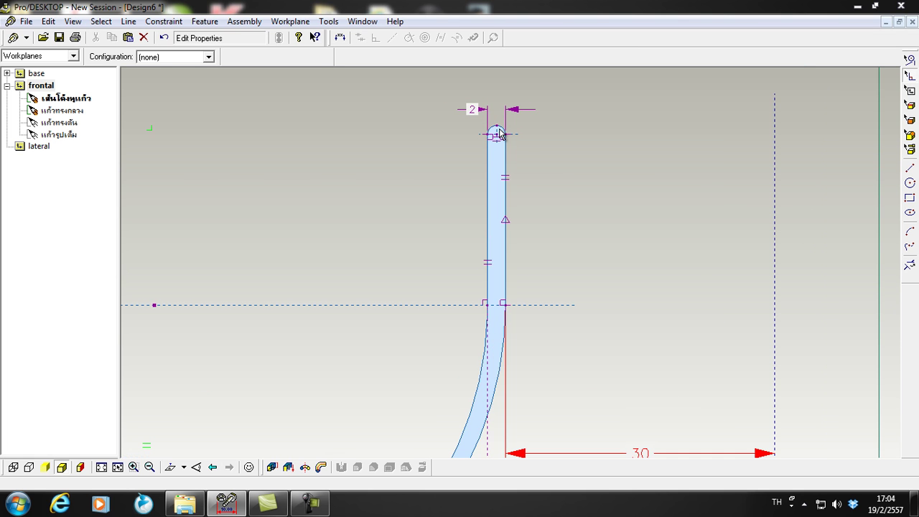
scroll(522, 144, down, 2)
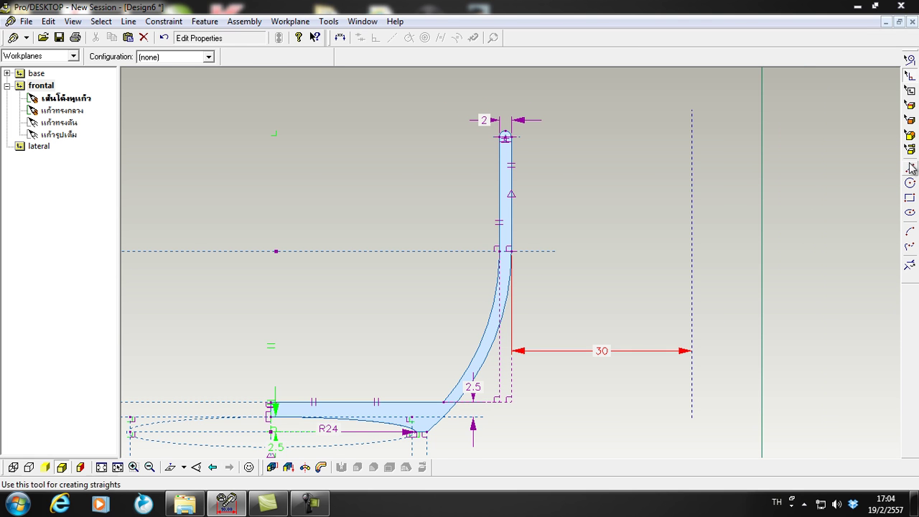
scroll(462, 158, down, 3)
scroll(515, 154, up, 4)
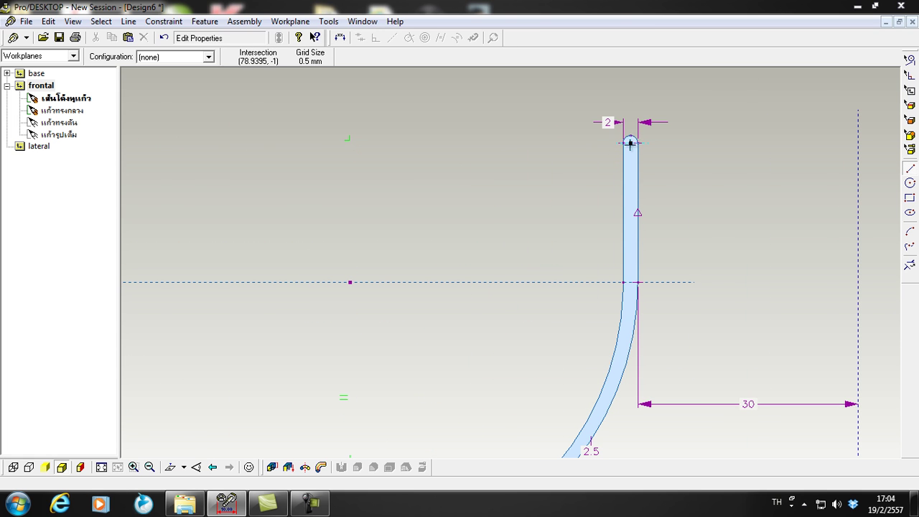
mouse_move(631, 136)
mouse_down()
mouse_move(209, 142)
mouse_move(797, 148)
mouse_move(854, 146)
mouse_move(861, 137)
mouse_up()
scroll(800, 153, down, 2)
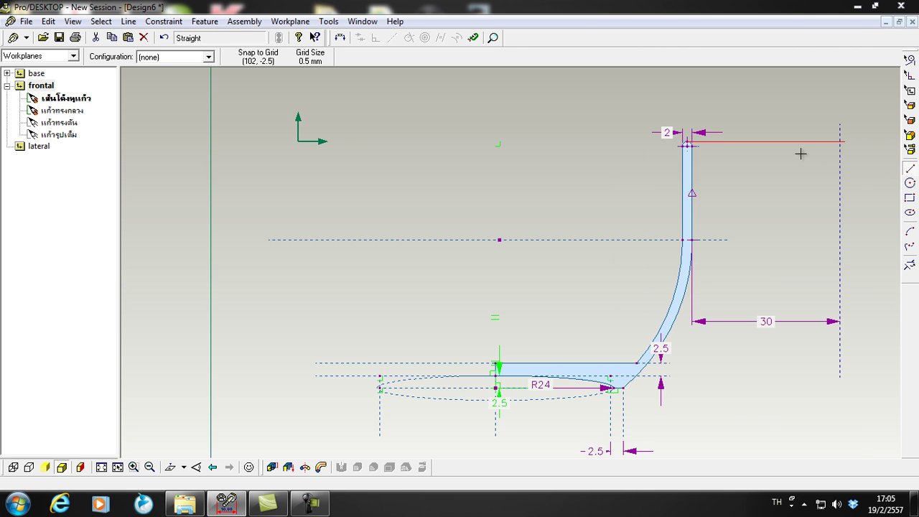
right_click(762, 141)
click(789, 169)
Draw a short horizontal construction line outward from the straight outer wall, about 5.5 mm below the rim's construction line.
scroll(869, 207, up, 2)
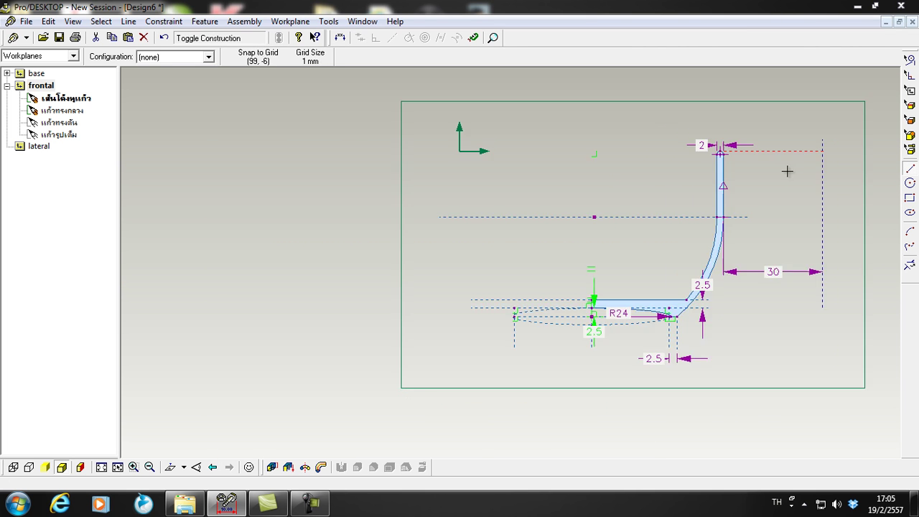
scroll(787, 130, up, 1)
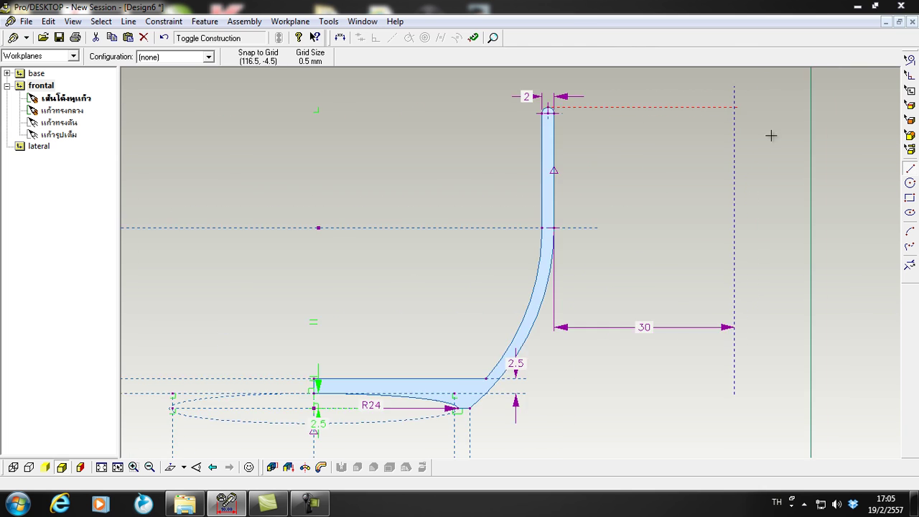
scroll(750, 136, up, 1)
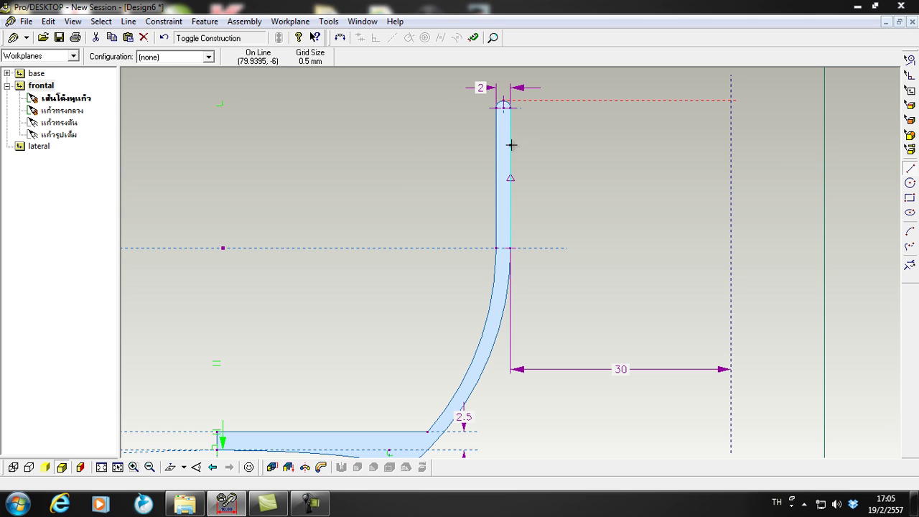
drag(511, 142, 631, 142)
right_click(627, 142)
click(655, 170)
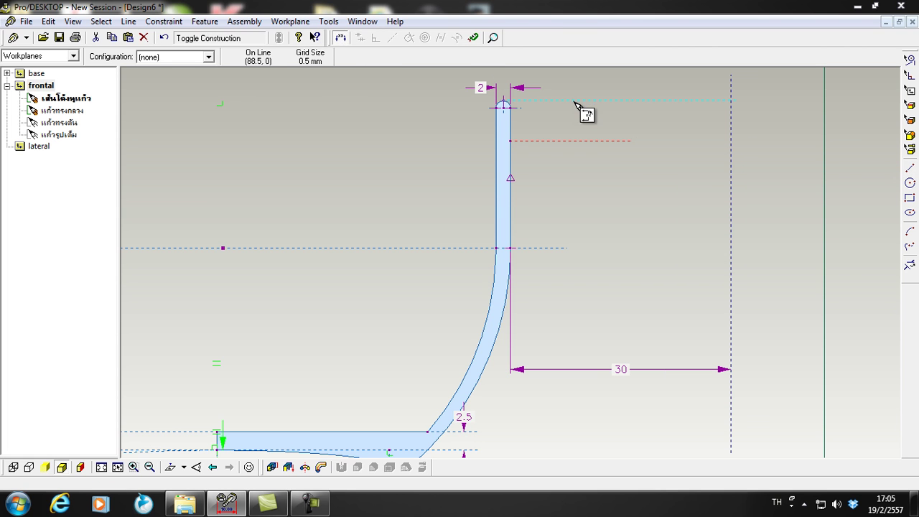
Dimension the distance between the two horizontal construction lines outside the glass and set it to 5 mm.
mouse_move(574, 101)
mouse_down()
mouse_move(579, 141)
mouse_move(693, 141)
mouse_move(670, 147)
mouse_up()
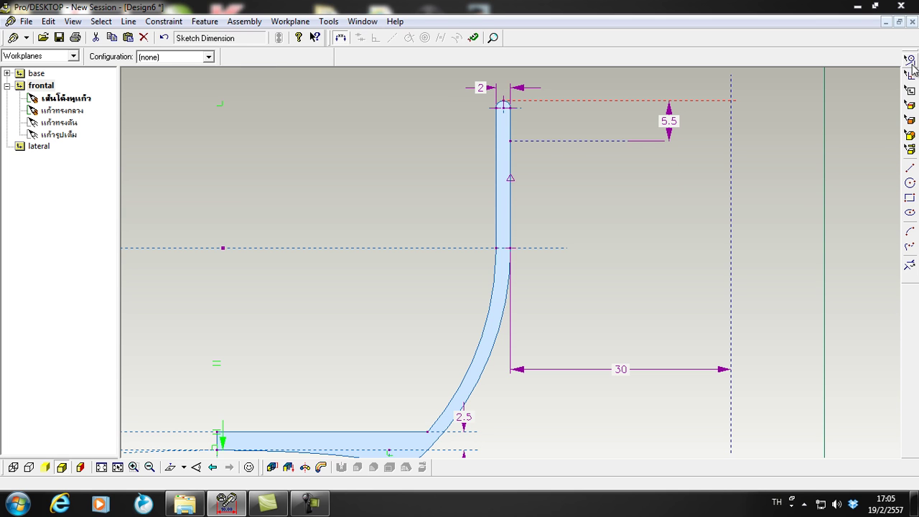
click(910, 59)
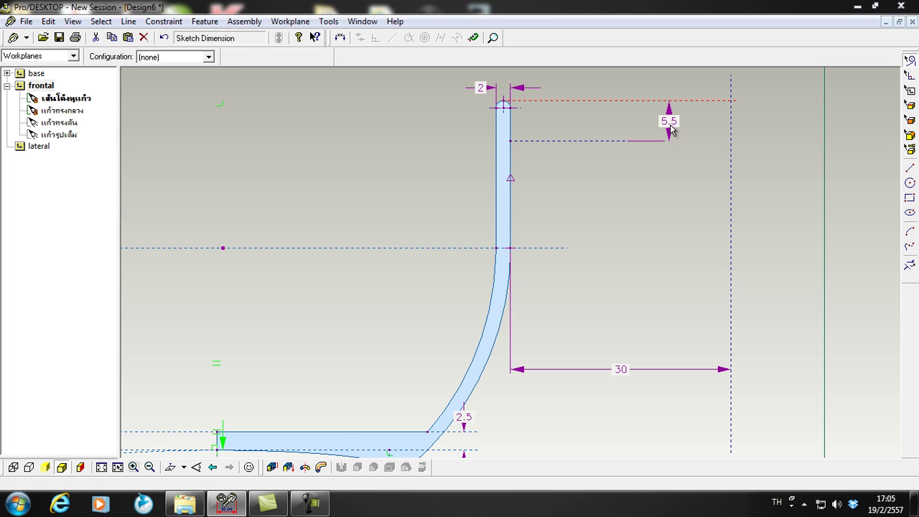
click(910, 76)
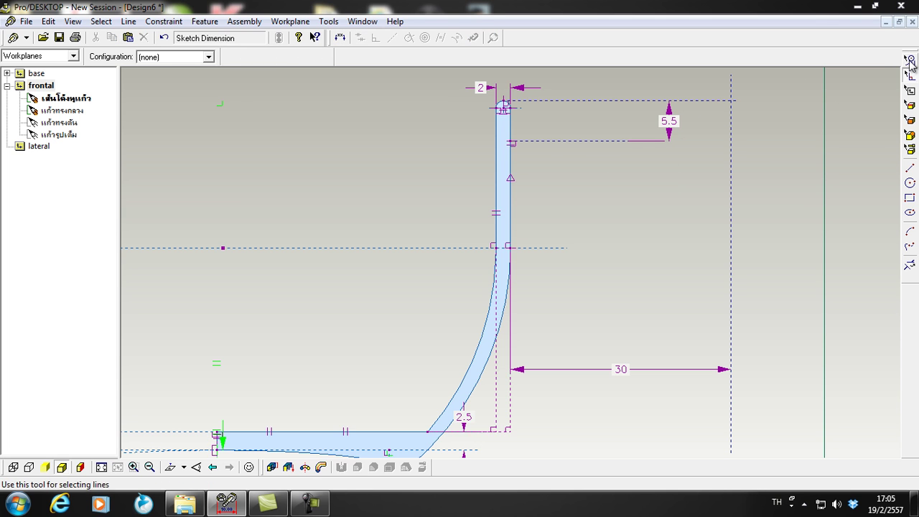
double_click(674, 125)
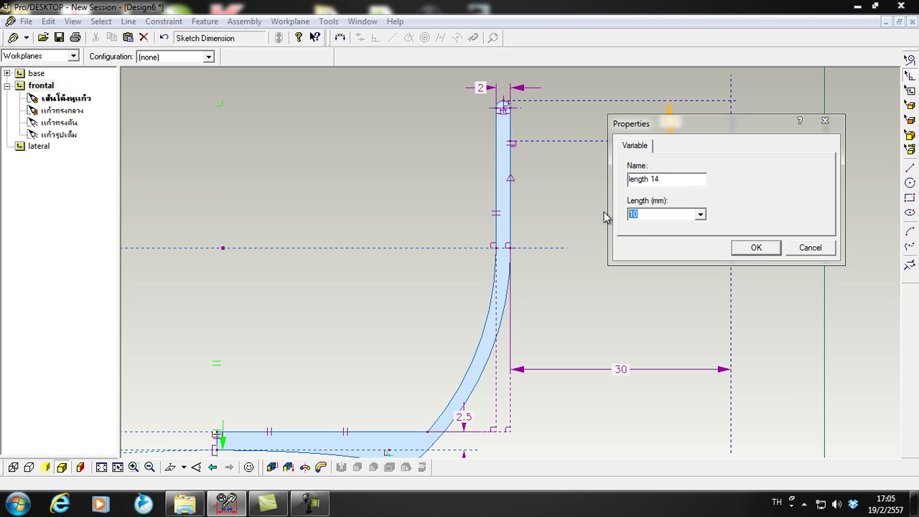
text(5)
click(753, 248)
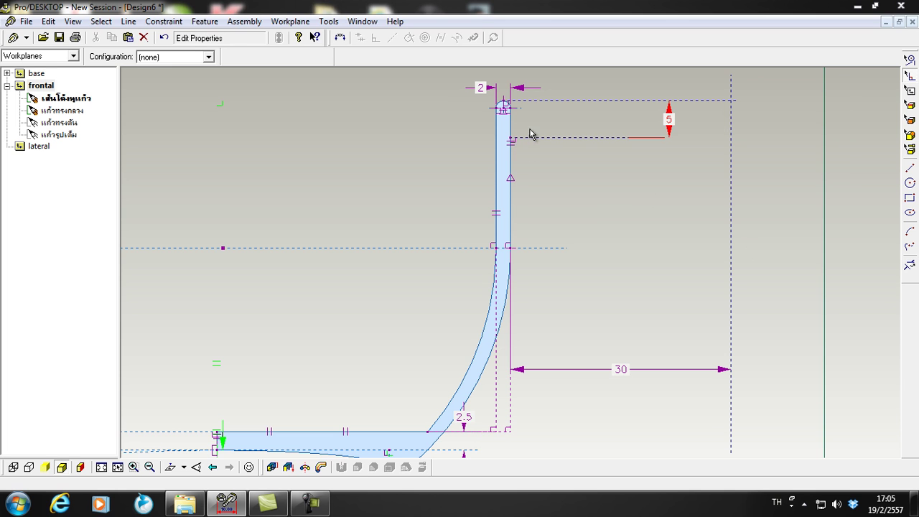
scroll(519, 125, down, 2)
scroll(556, 218, down, 2)
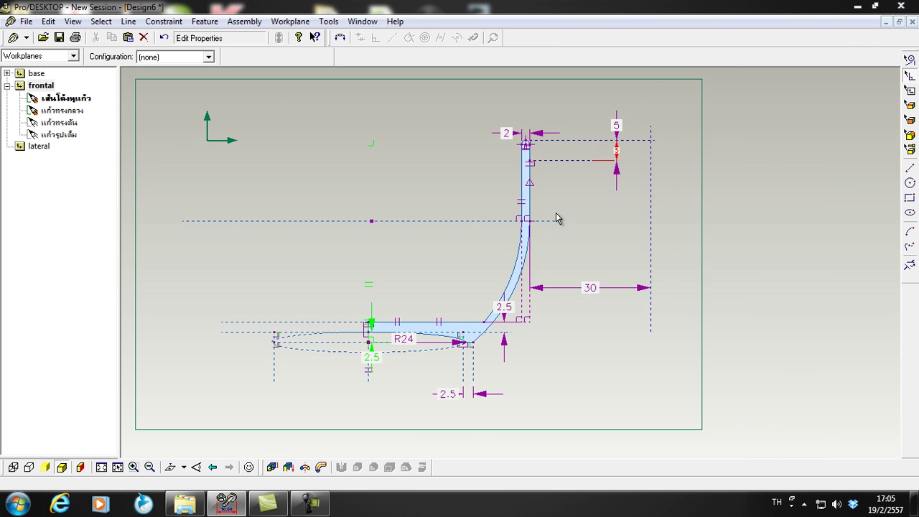
scroll(555, 218, up, 1)
scroll(563, 219, down, 1)
scroll(564, 219, up, 1)
scroll(502, 277, up, 1)
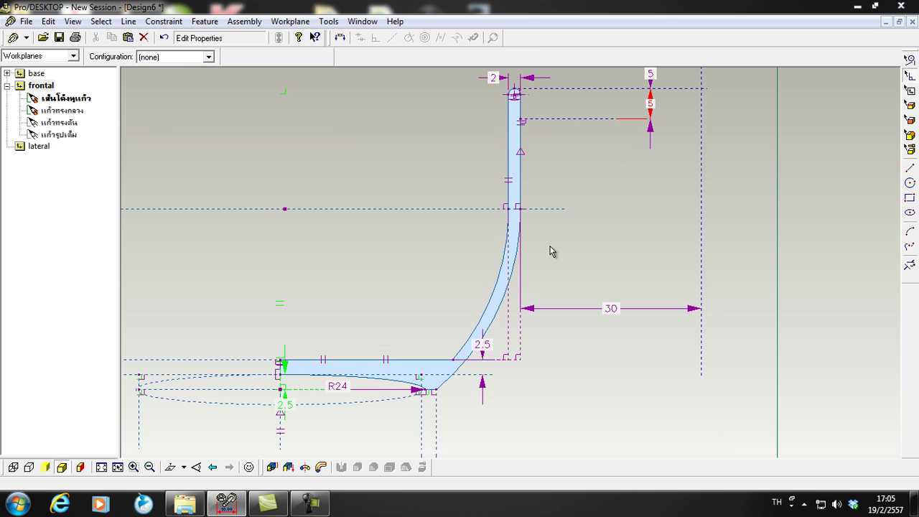
Try 10 mm for the distance between the two horizontal construction lines beside the rim, and restore it to 5 mm.
scroll(661, 148, down, 3)
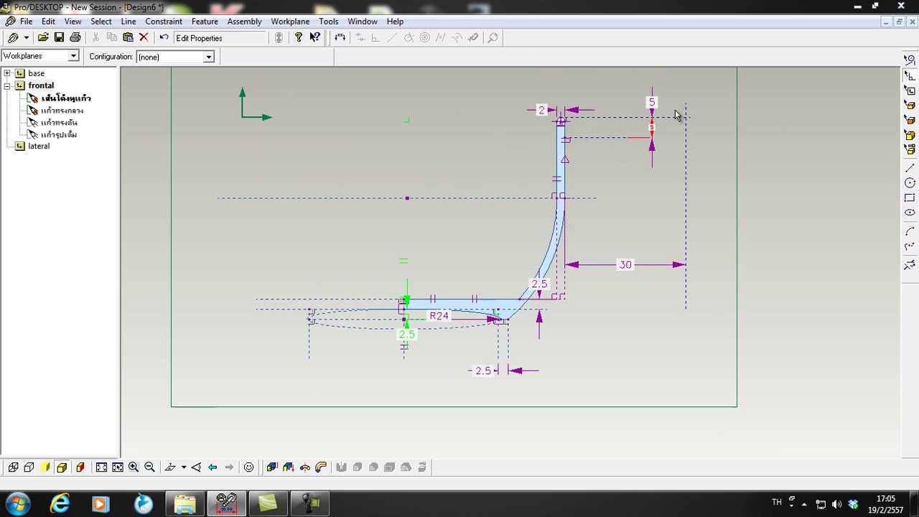
scroll(643, 155, up, 4)
double_click(638, 146)
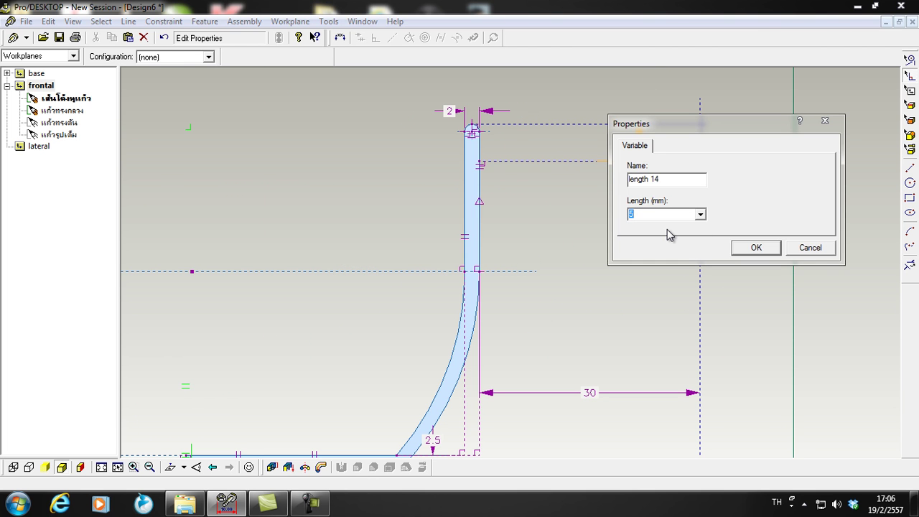
text(10)
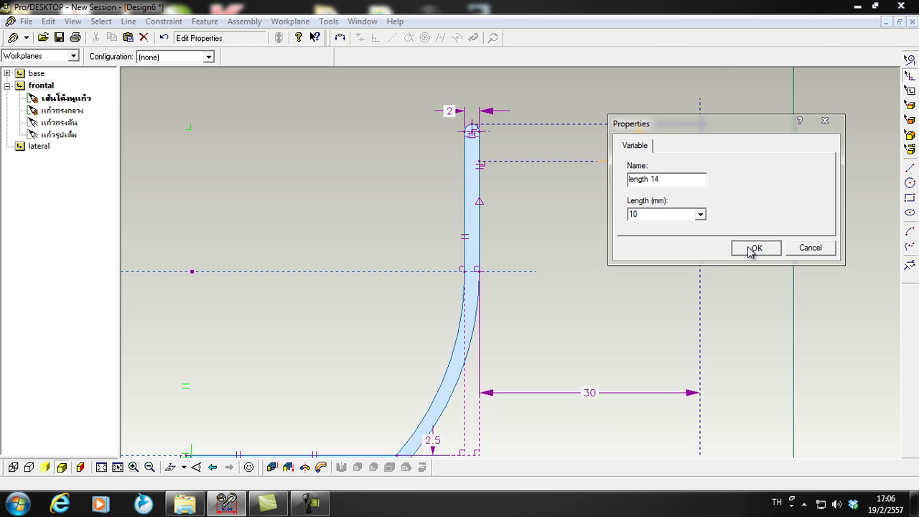
click(747, 251)
scroll(567, 234, down, 4)
scroll(568, 235, up, 3)
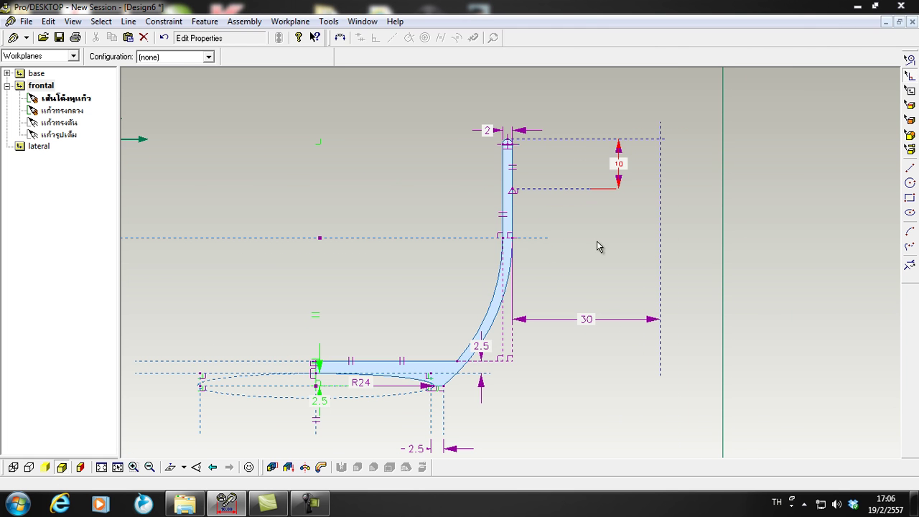
double_click(621, 175)
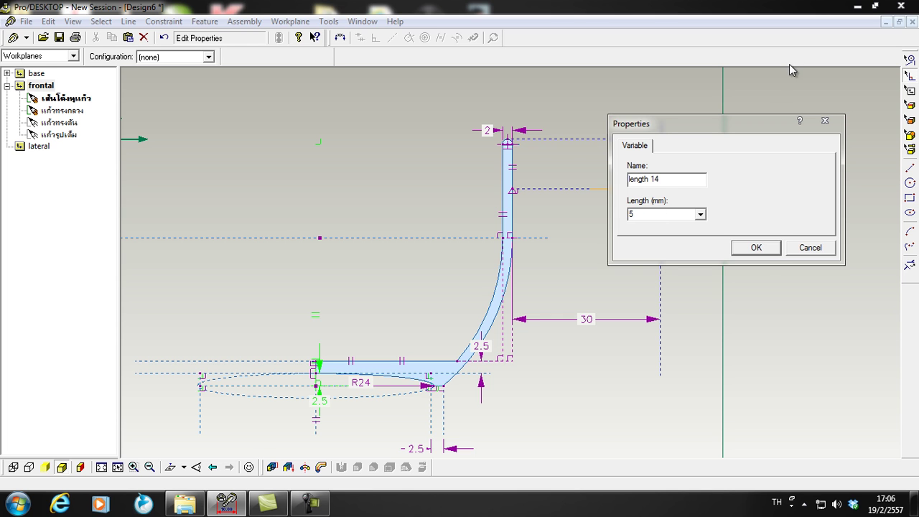
click(762, 251)
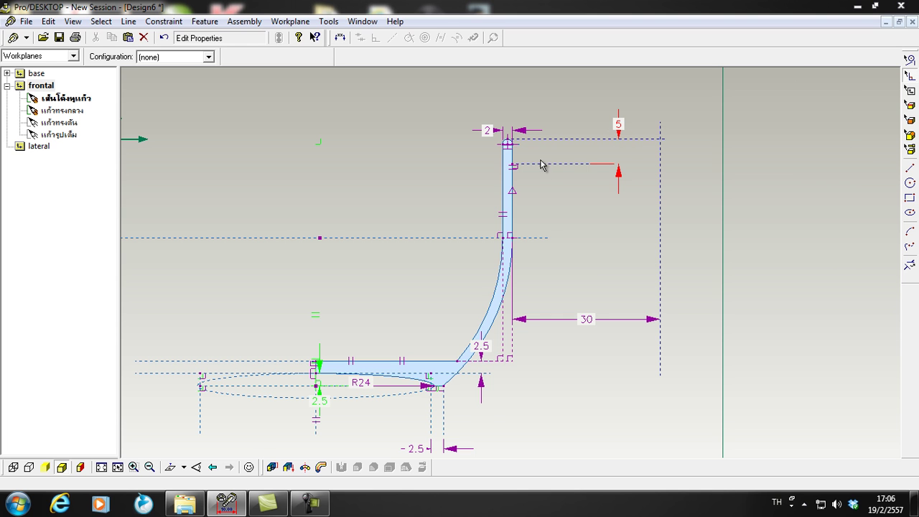
Draw a horizontal construction line about 58 mm long across the curved lower wall and past the vertical construction line, slightly above the glass's floor.
scroll(563, 256, down, 1)
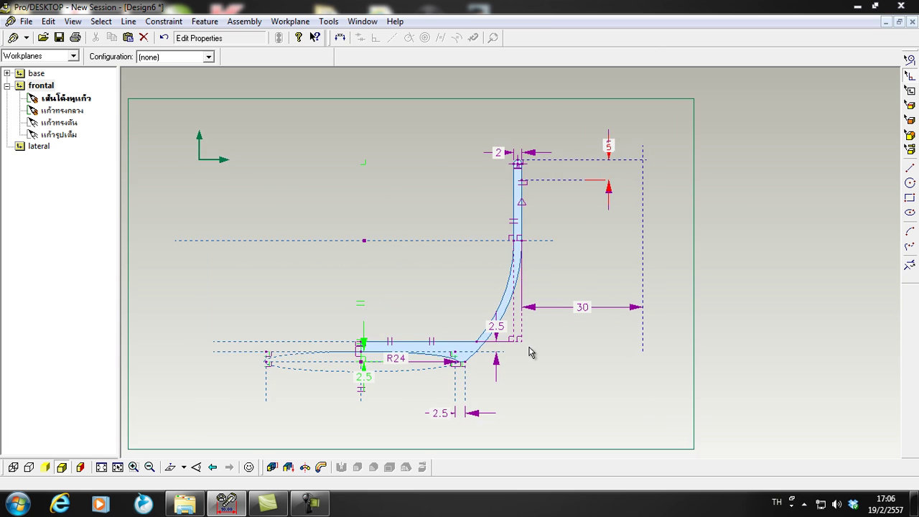
scroll(531, 337, up, 1)
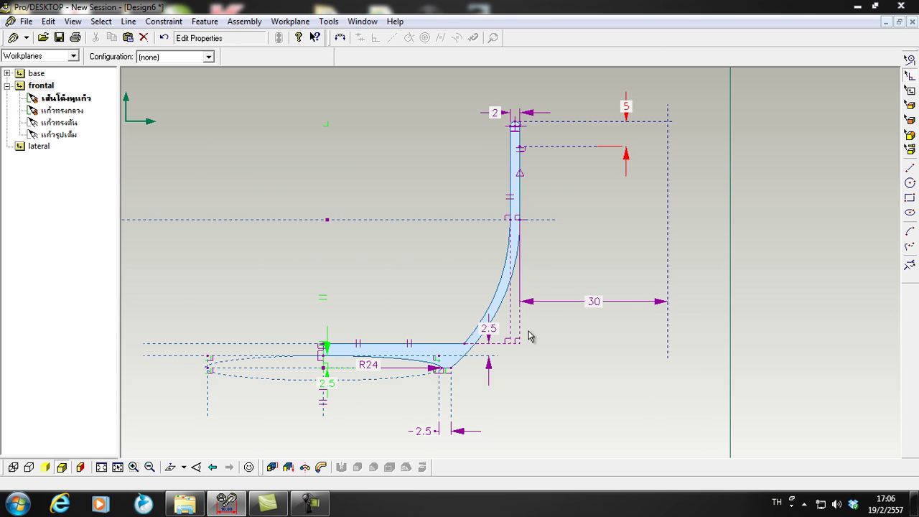
click(909, 170)
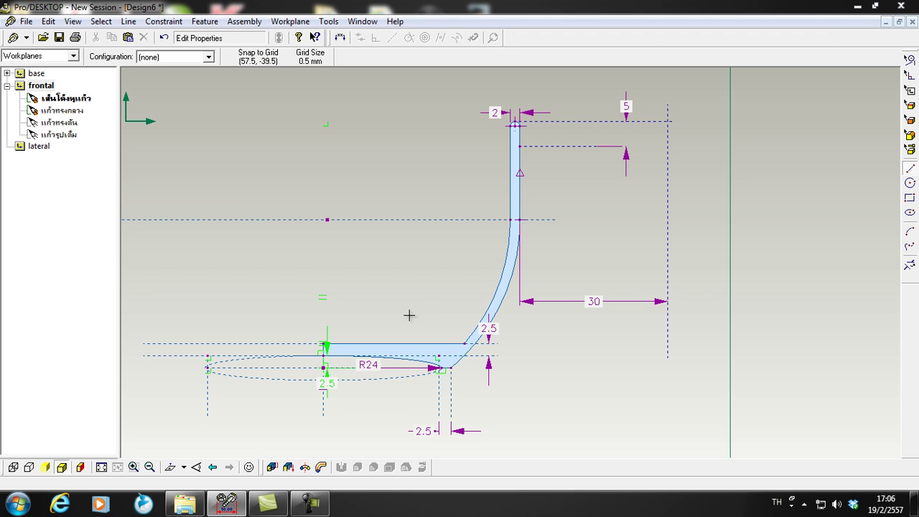
drag(409, 315, 695, 316)
right_click(695, 316)
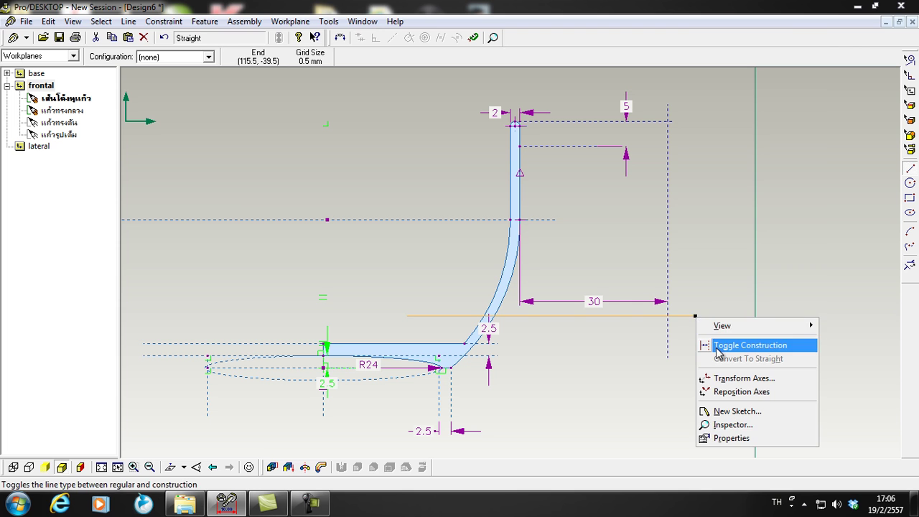
click(718, 347)
Dimension the vertical distance from the glass's bottom edge to the new lower horizontal construction line, placing the dimension outside the glass.
click(340, 38)
scroll(455, 372, up, 2)
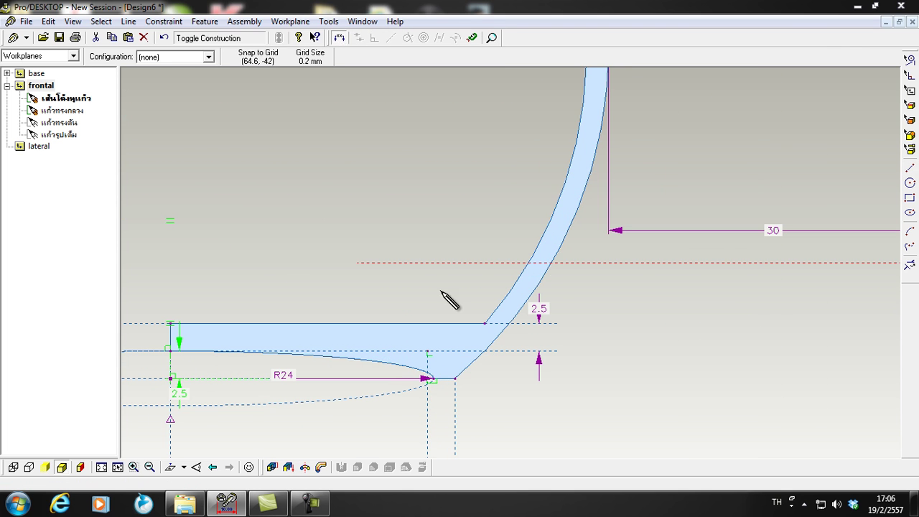
click(443, 264)
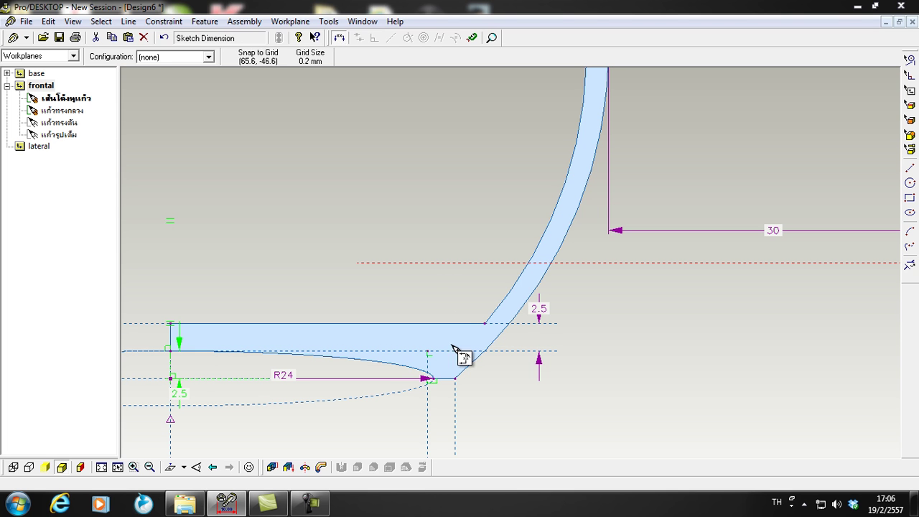
click(446, 379)
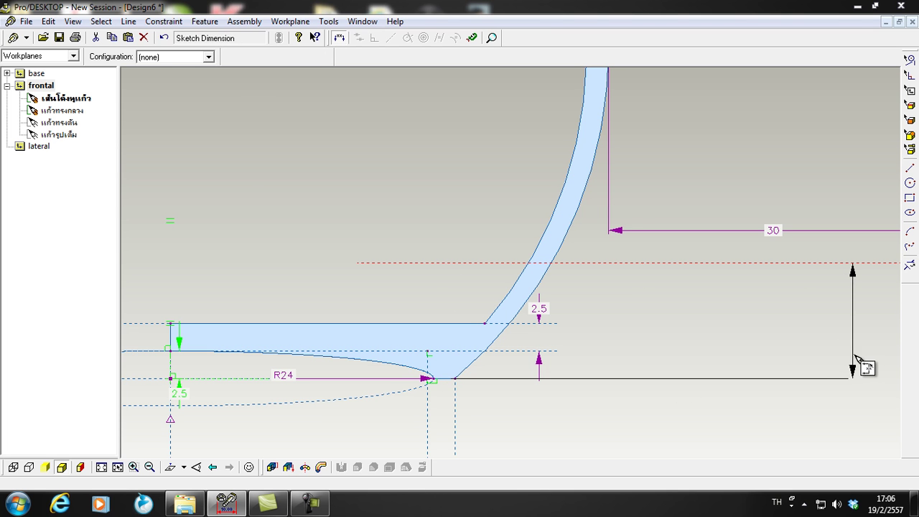
click(860, 362)
scroll(859, 361, down, 5)
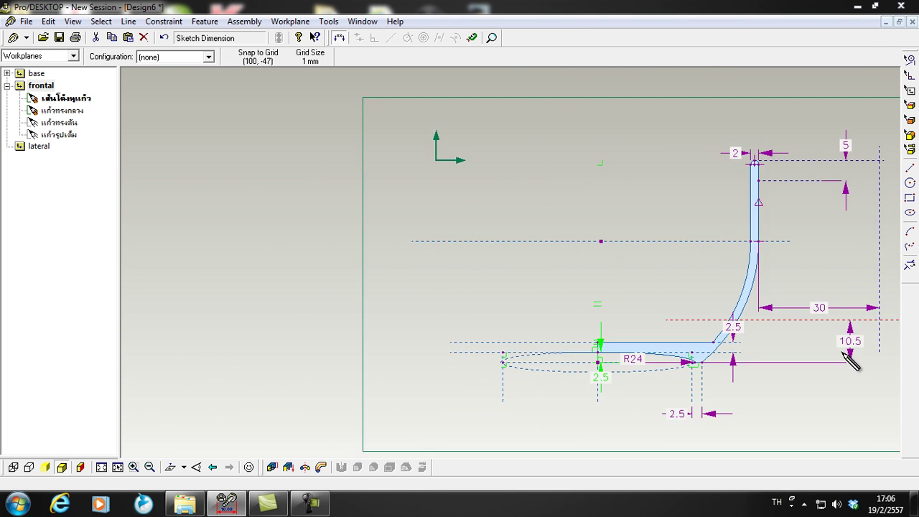
scroll(892, 354, up, 1)
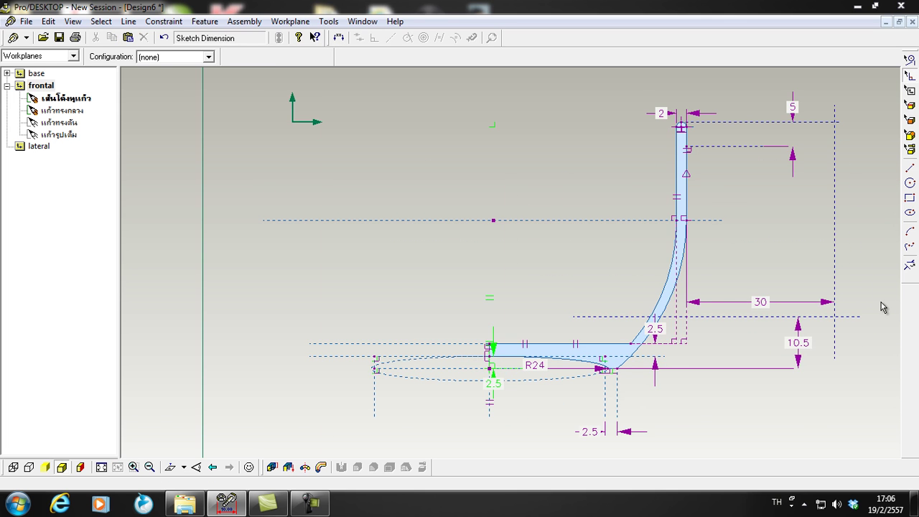
Shift the lower construction line's height dimension slightly outward and set it to 10 mm.
scroll(891, 316, up, 3)
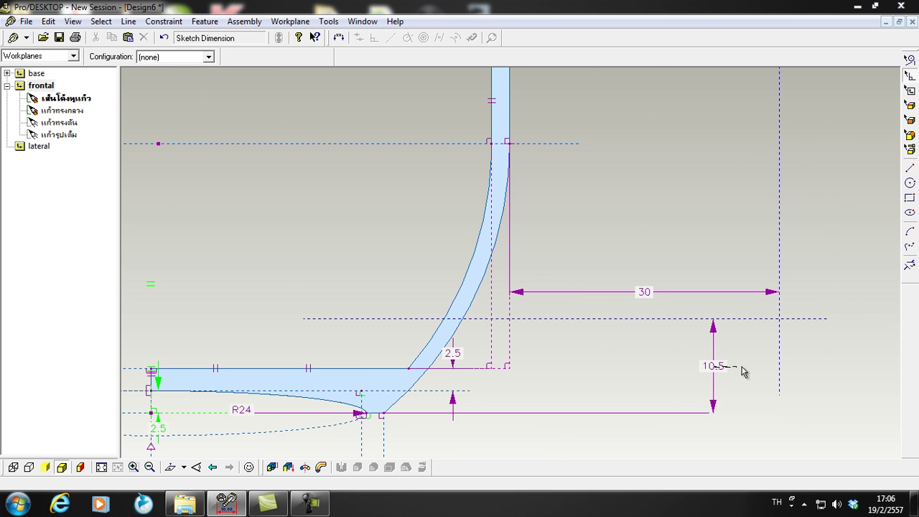
double_click(720, 370)
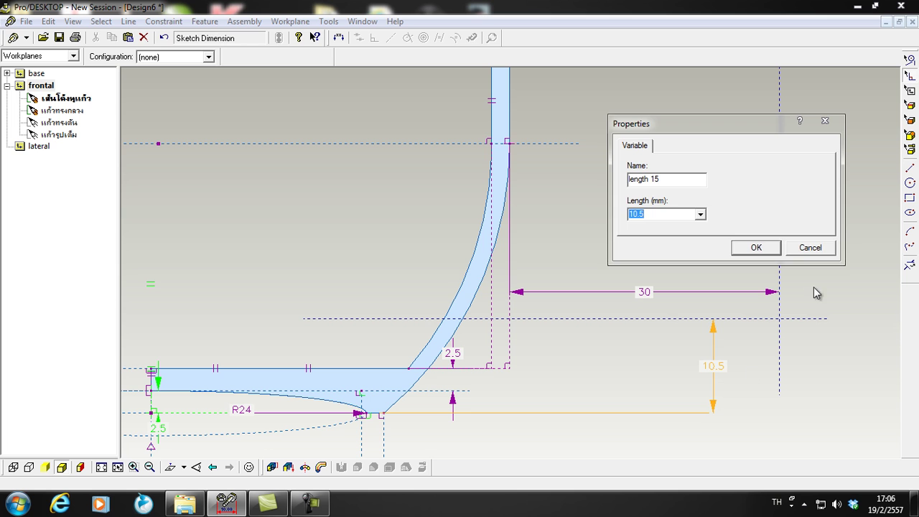
click(803, 252)
mouse_move(716, 371)
mouse_down()
mouse_move(835, 354)
mouse_move(731, 368)
mouse_up()
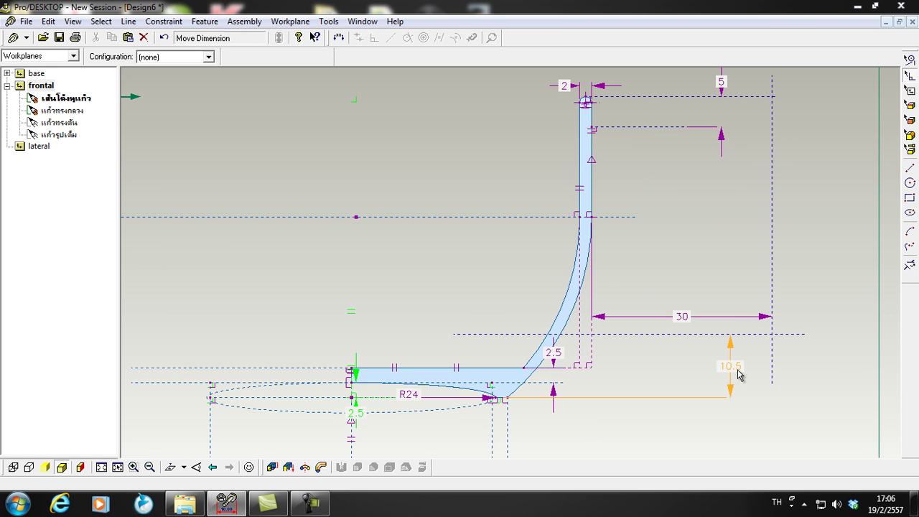
click(737, 368)
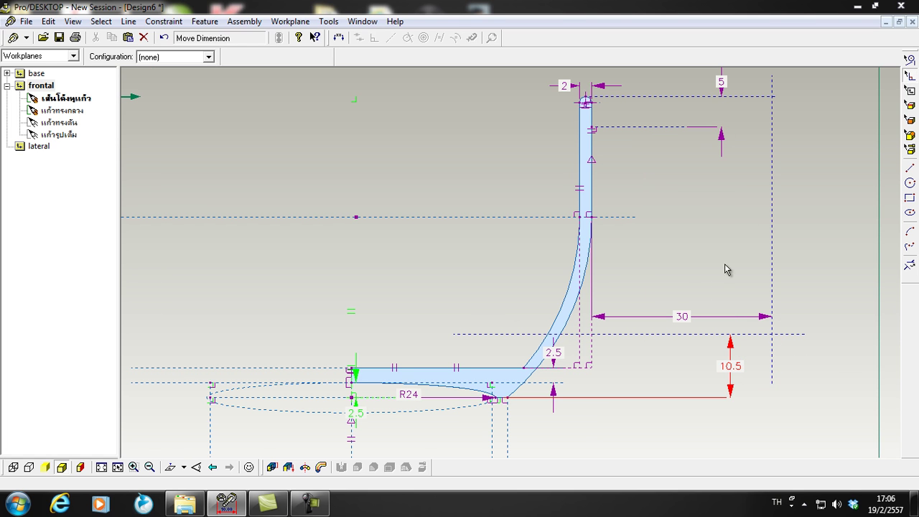
double_click(733, 370)
text(10)
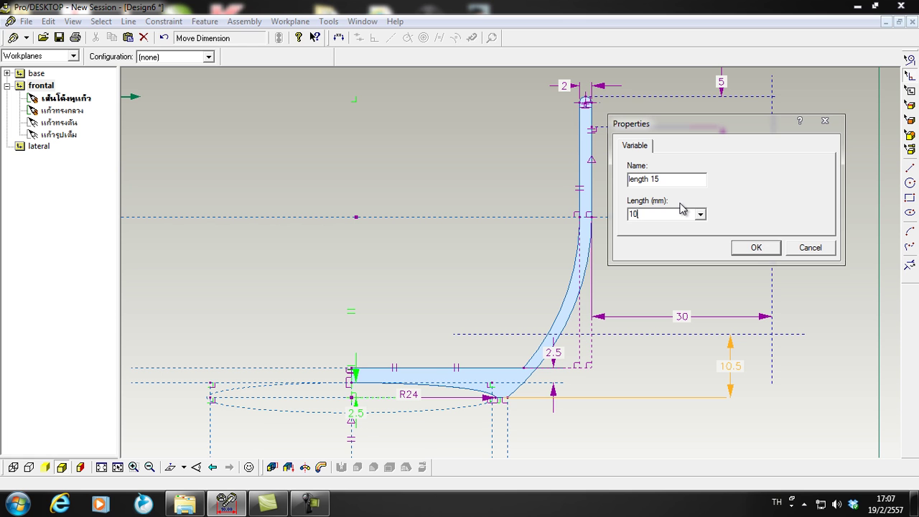
click(756, 247)
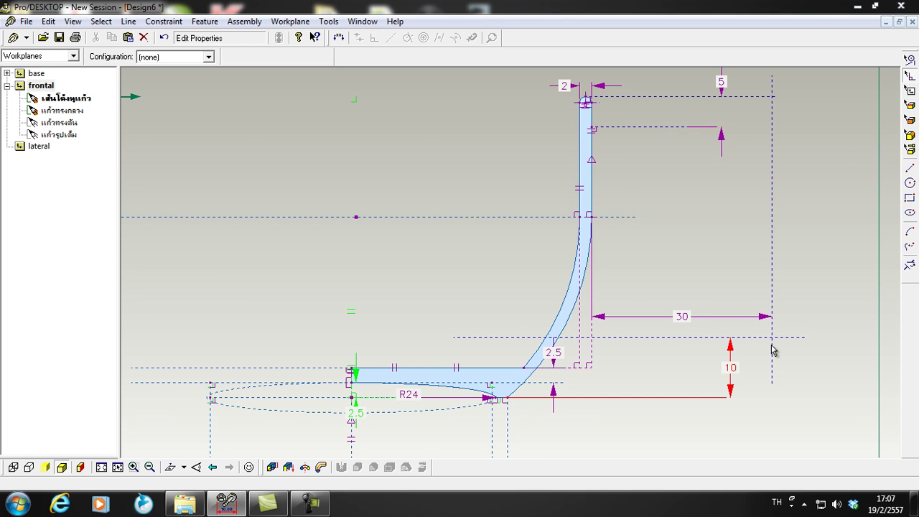
Move the 30 mm dimension between the outer wall and the vertical construction line up above the glass's rim.
scroll(744, 342, down, 1)
scroll(804, 325, up, 1)
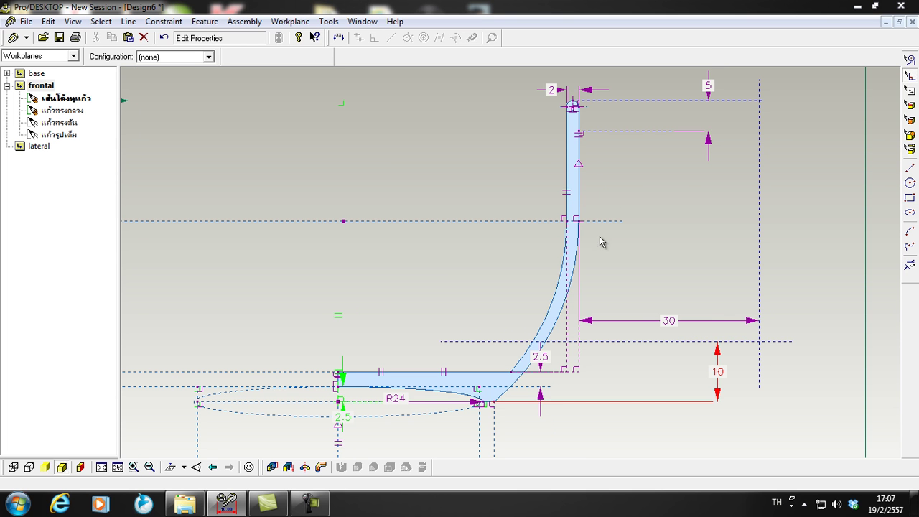
scroll(713, 305, down, 1)
scroll(723, 242, up, 1)
scroll(732, 295, down, 1)
scroll(842, 331, up, 1)
scroll(834, 325, up, 1)
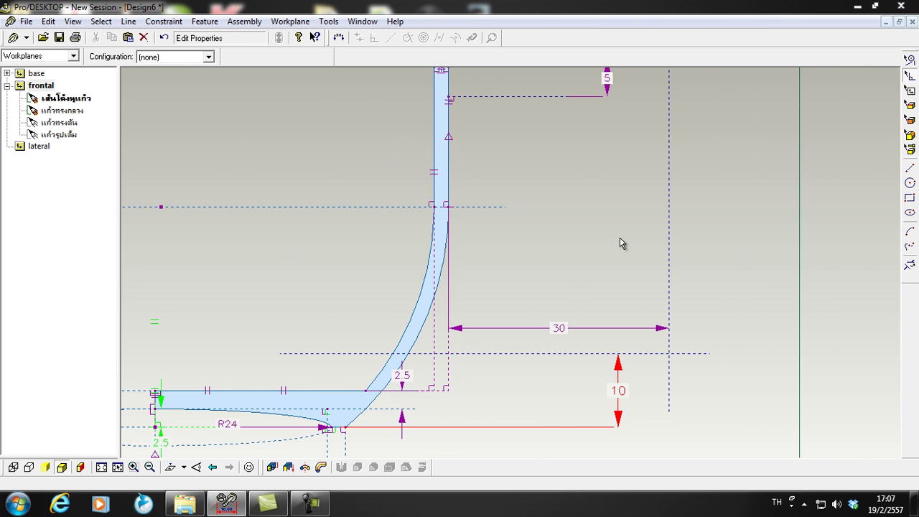
scroll(578, 224, down, 1)
middle_drag(763, 130, 690, 178)
key(Home)
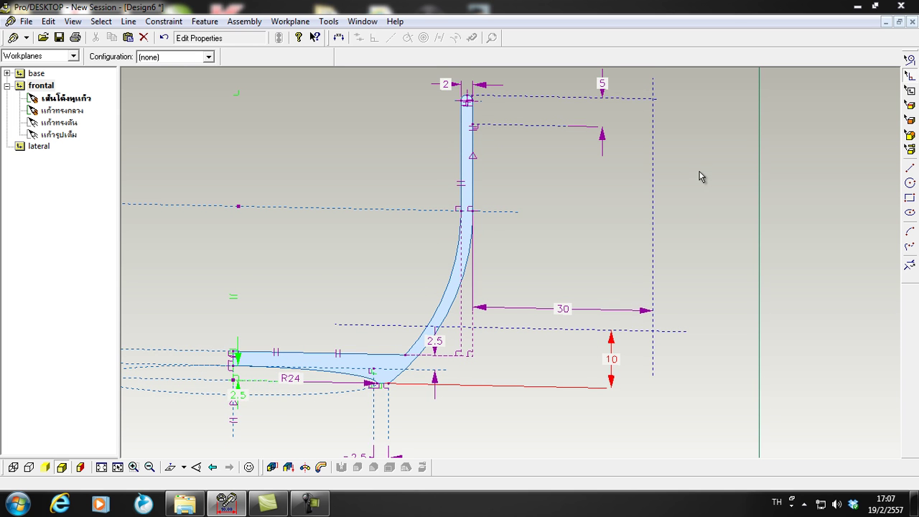
scroll(708, 76, up, 2)
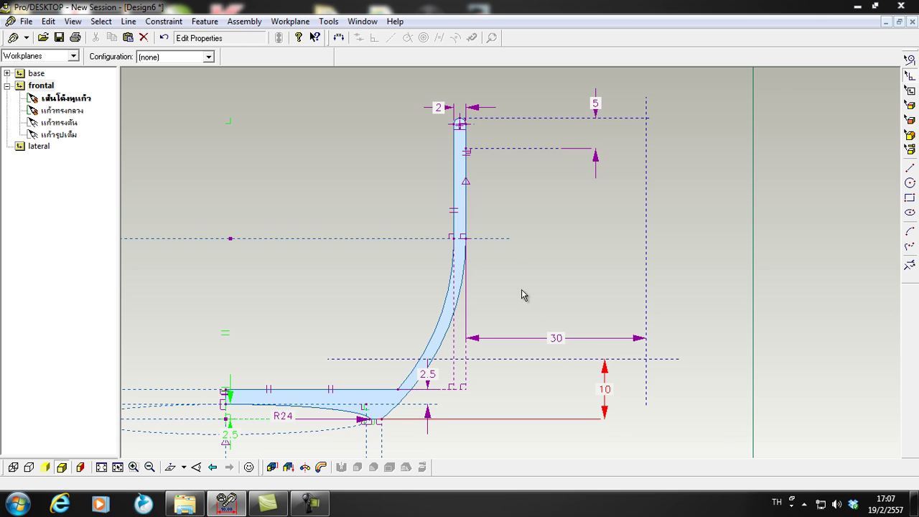
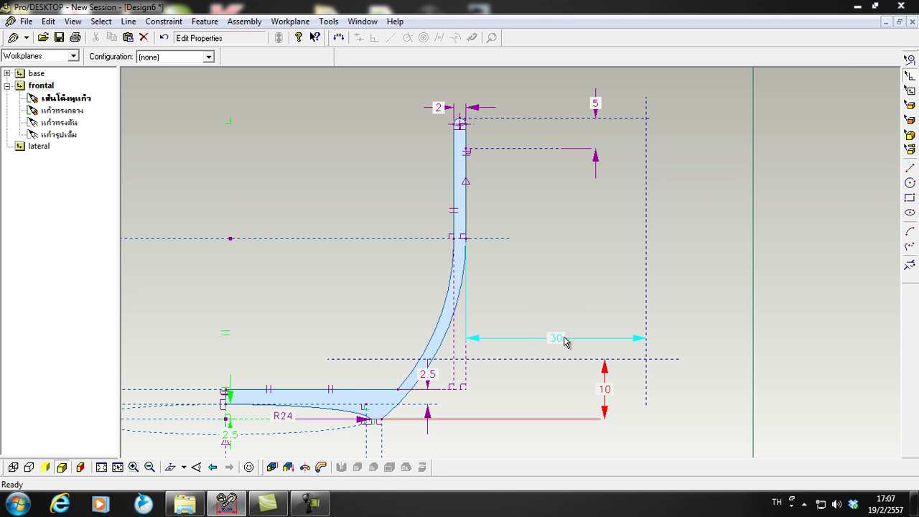
drag(559, 337, 564, 81)
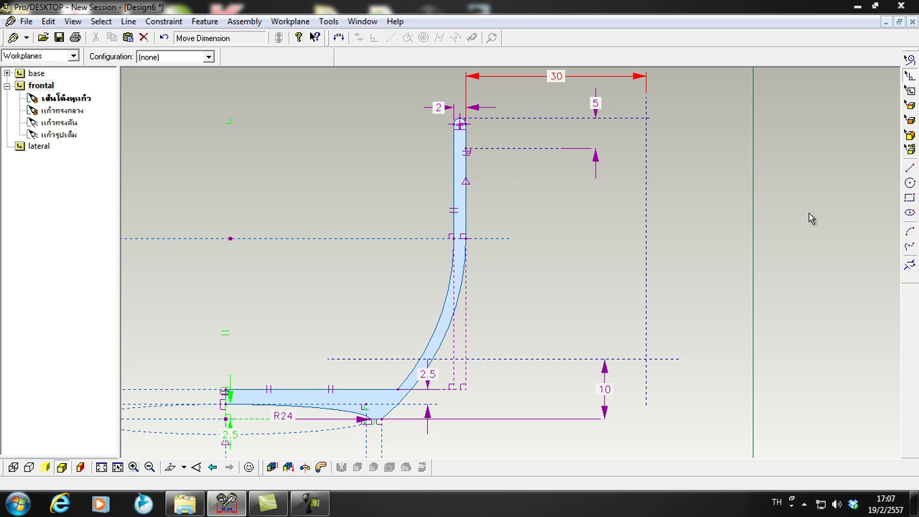
click(909, 213)
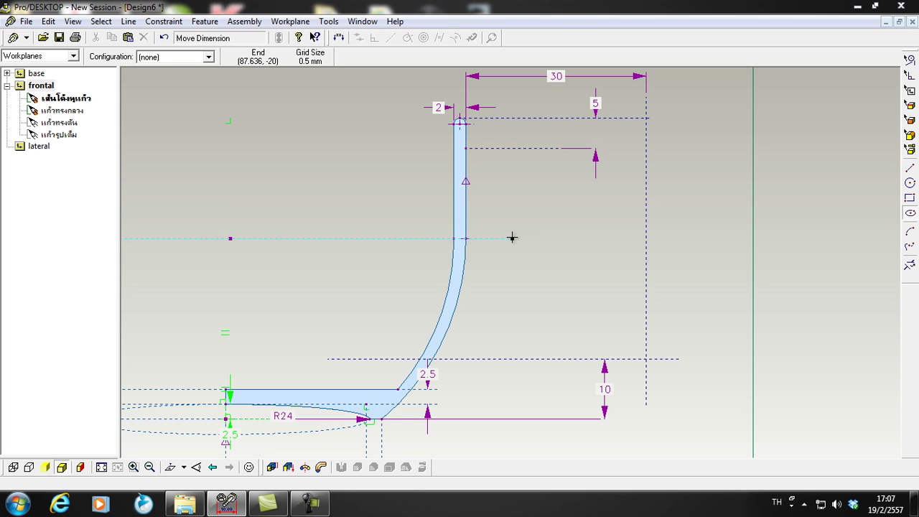
drag(525, 236, 611, 319)
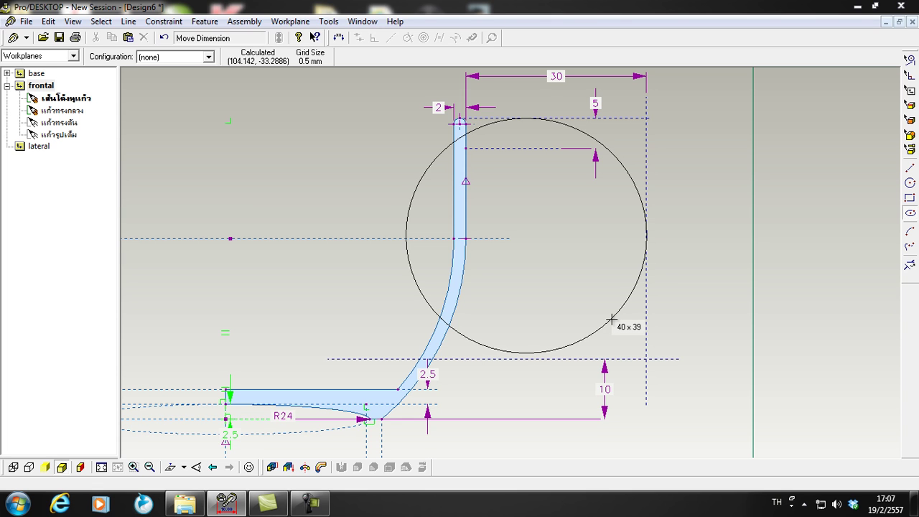
drag(611, 319, 611, 320)
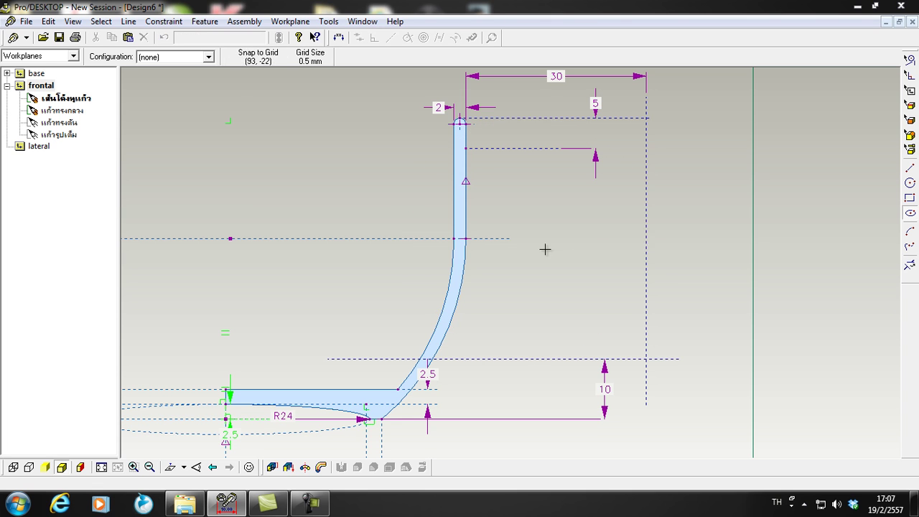
drag(537, 252, 613, 327)
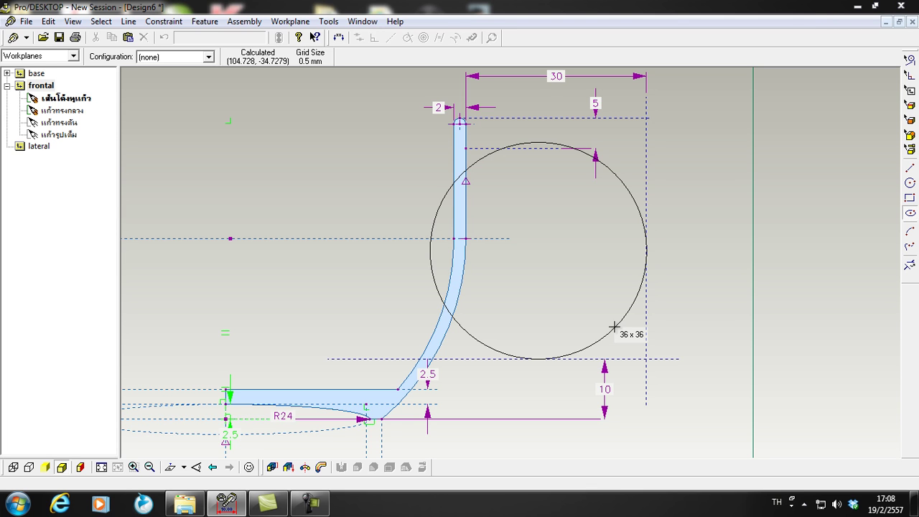
drag(614, 327, 615, 325)
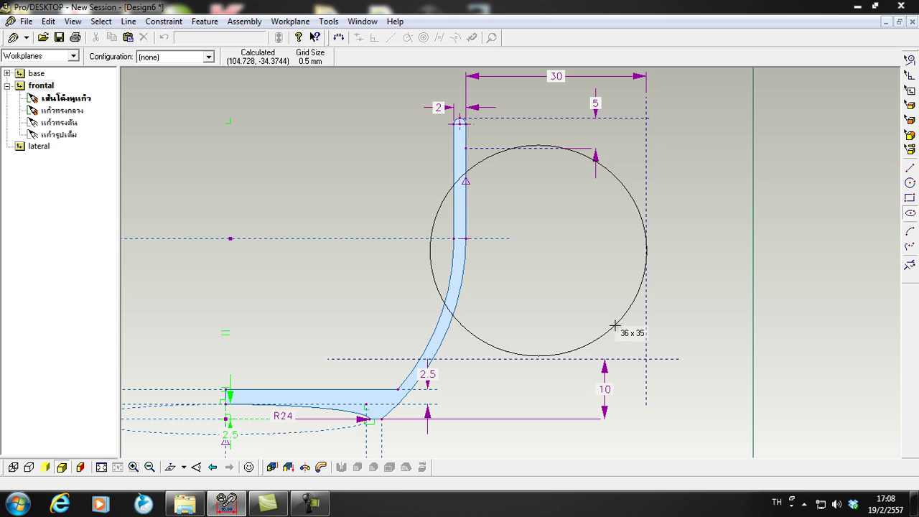
key(Escape)
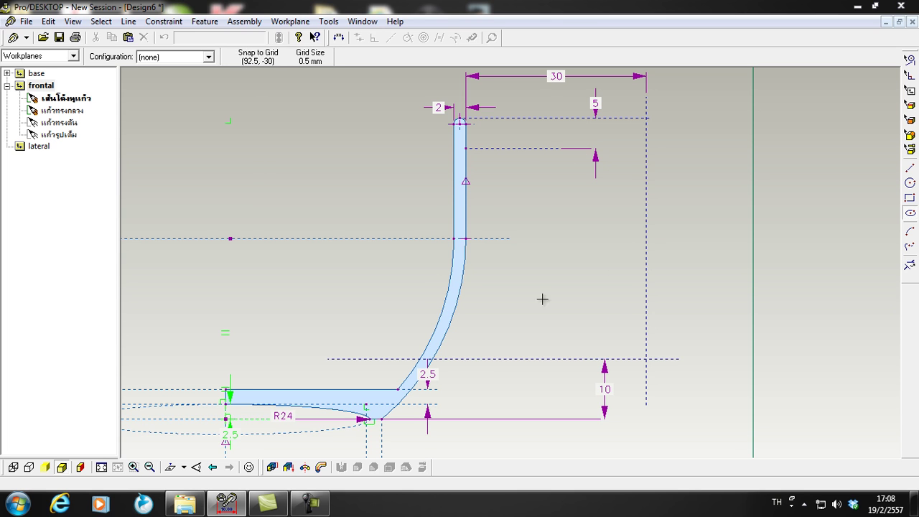
Draw a vertical construction line between the outer wall and the 30 mm construction line, crossing the 5 mm and 10 mm horizontal construction lines.
click(909, 167)
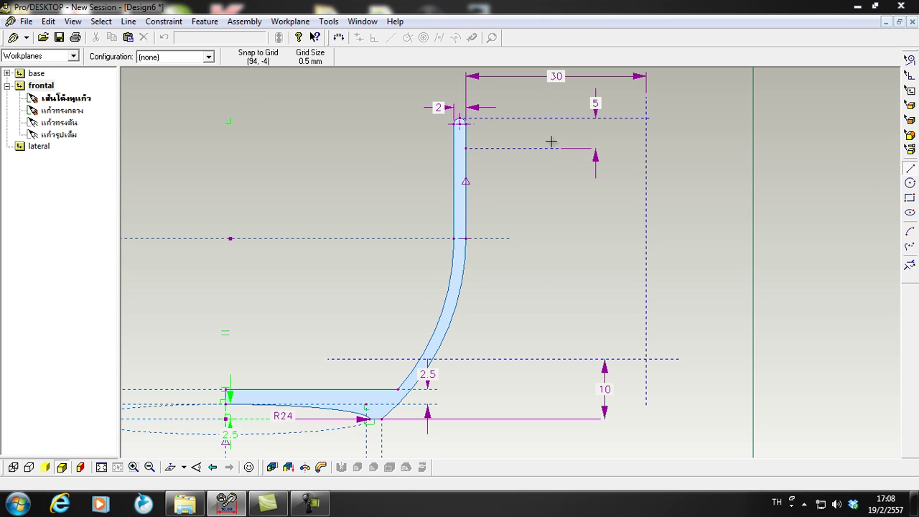
drag(545, 136, 544, 366)
right_click(566, 261)
click(572, 298)
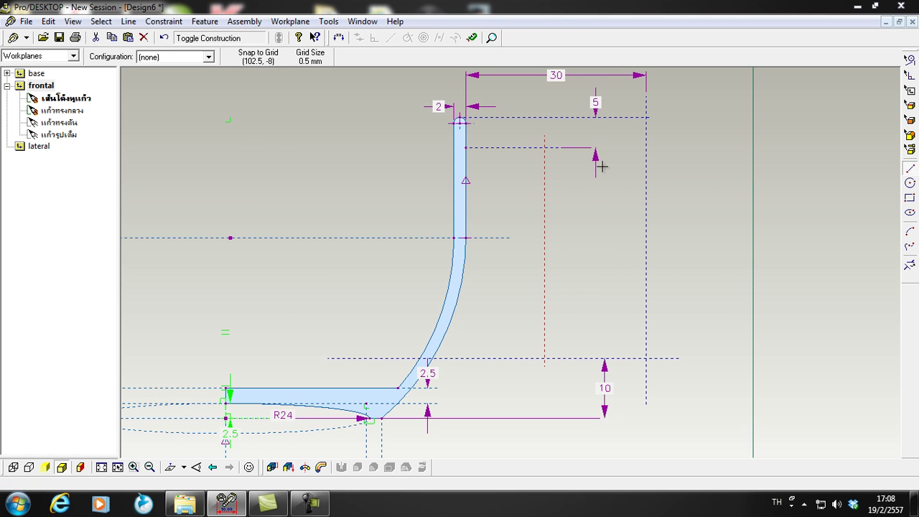
Delete all segments of the vertical construction line between the outer wall and the 30 mm construction line.
click(909, 266)
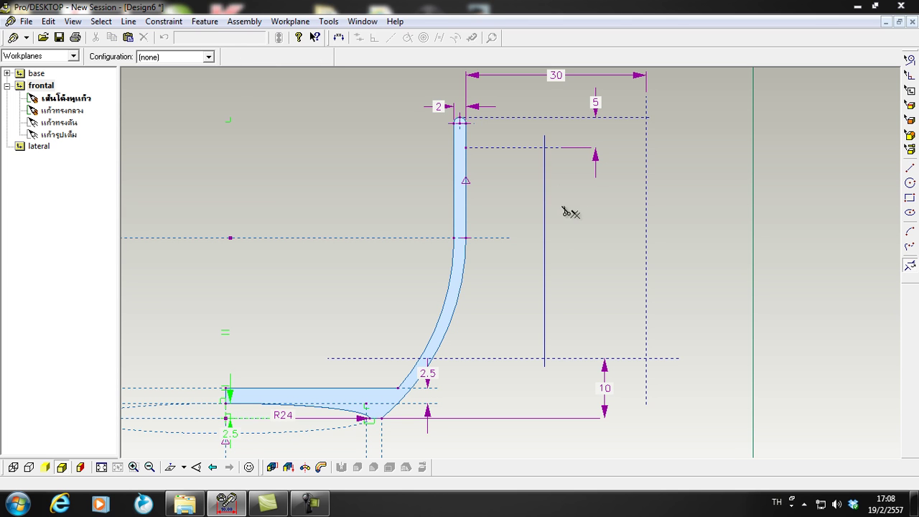
click(544, 209)
click(545, 143)
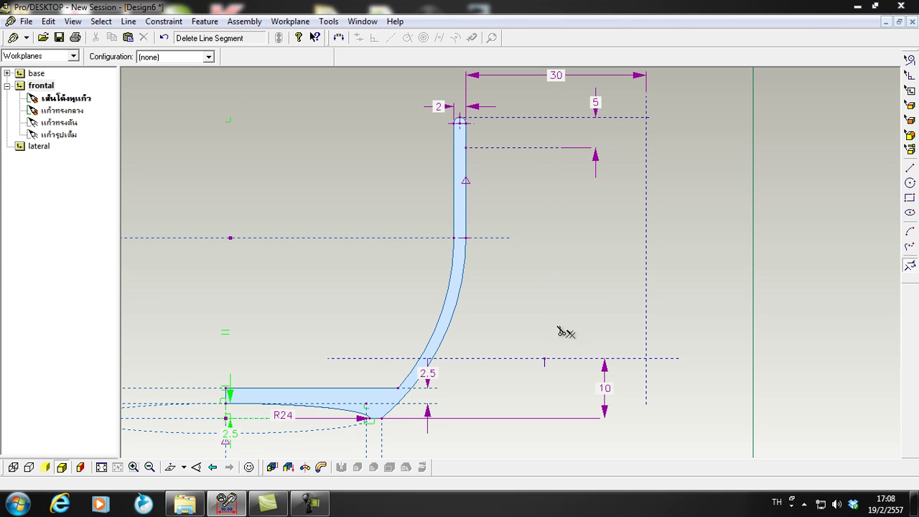
click(544, 363)
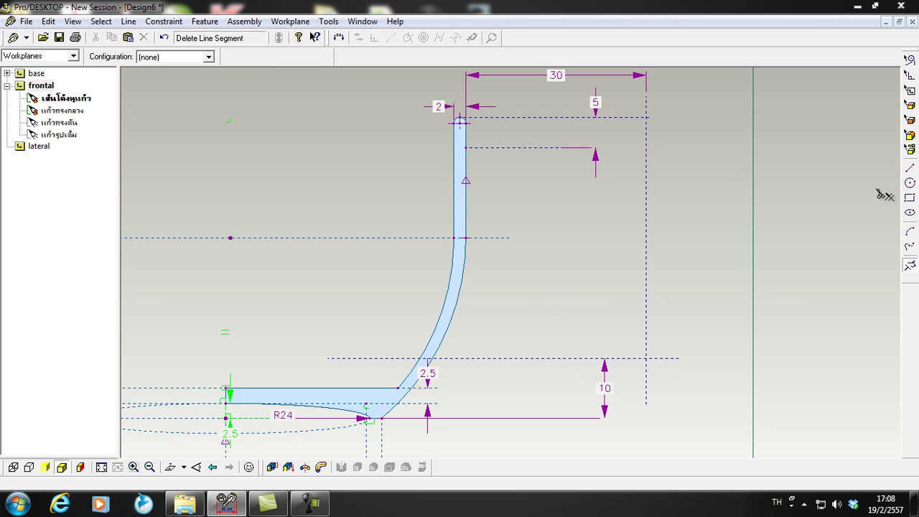
Draw a vertical construction line between the outer wall and the 30 mm line, ending on the upper and lower horizontal construction lines.
click(910, 168)
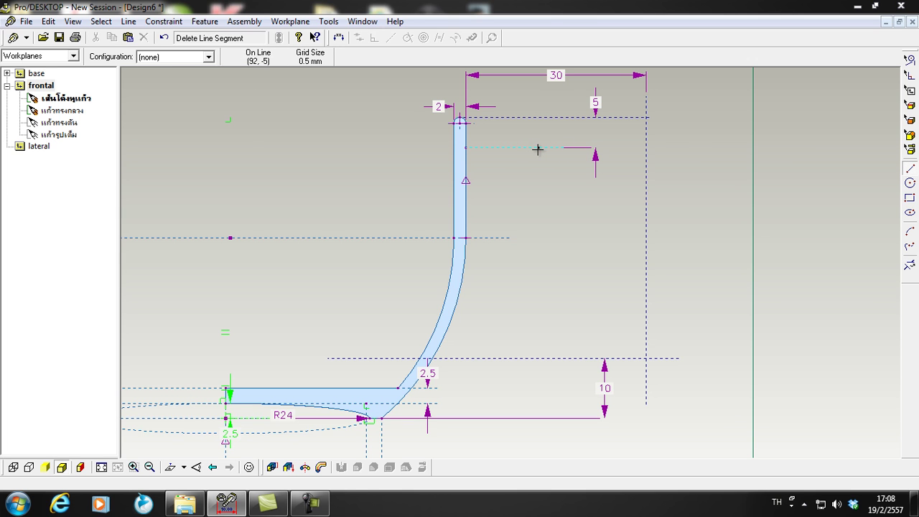
drag(541, 149, 550, 359)
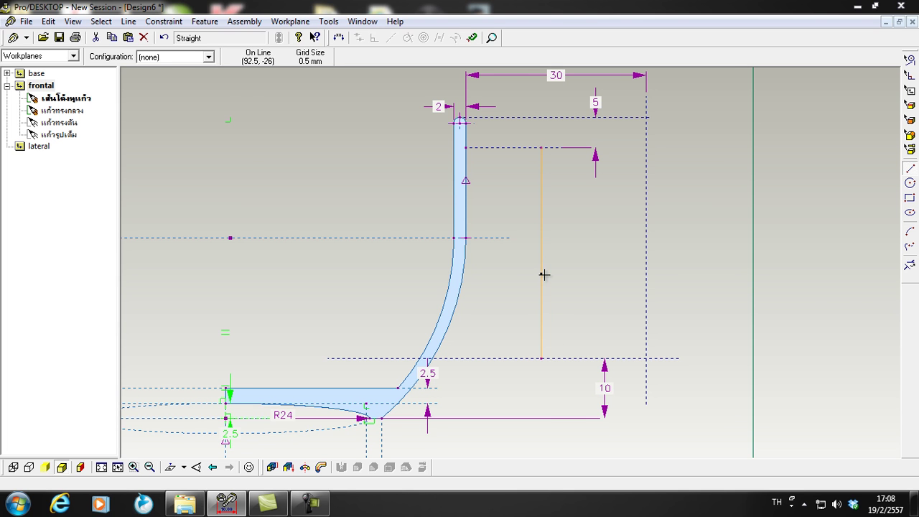
right_click(544, 274)
click(570, 302)
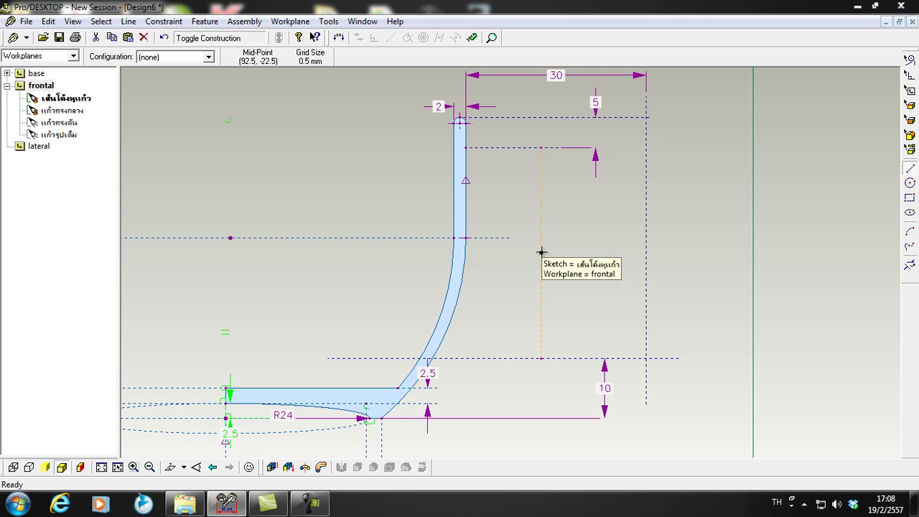
Draw a short horizontal construction line outward from the midpoint of the new vertical construction line.
drag(542, 252, 585, 252)
right_click(579, 254)
click(605, 285)
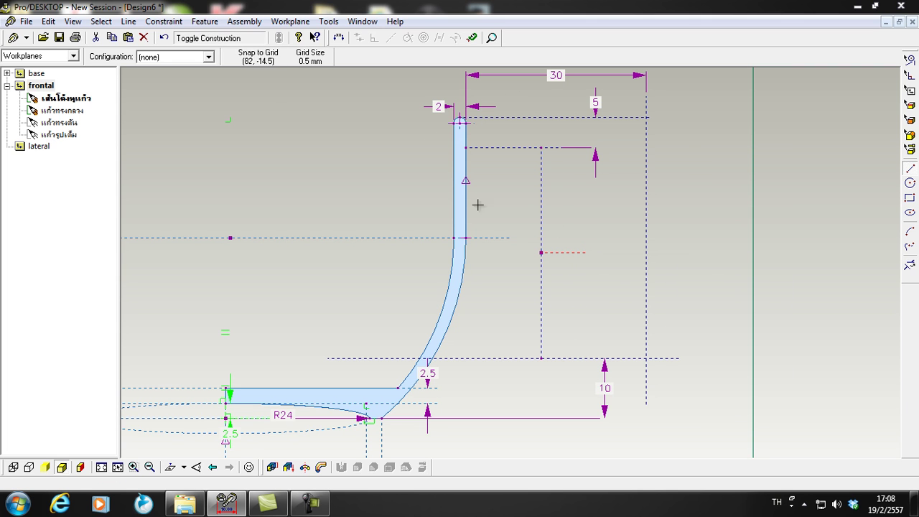
Dimension the horizontal distance between the glass's outer wall and the new vertical construction line.
click(339, 37)
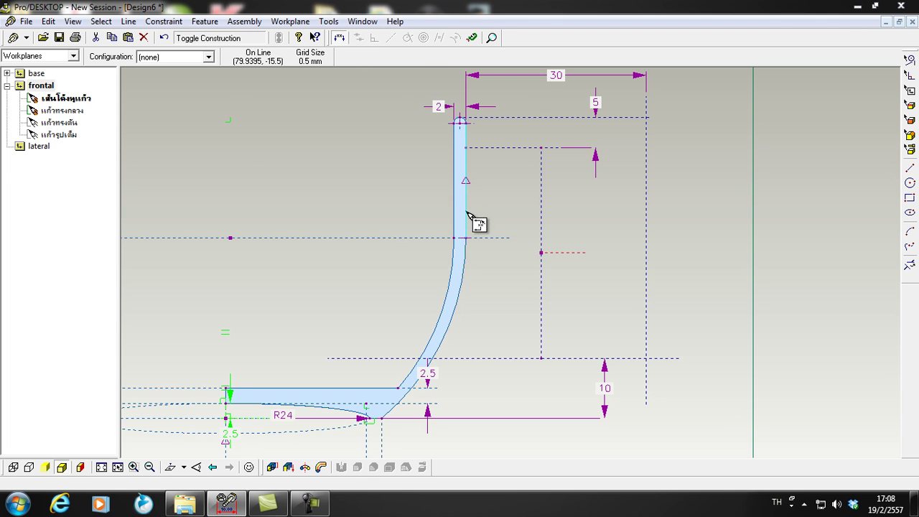
click(468, 214)
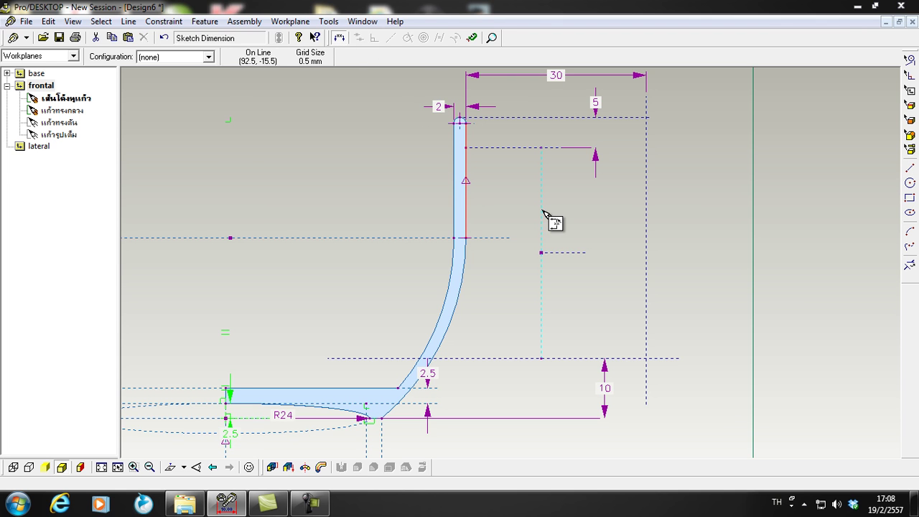
click(544, 214)
click(544, 206)
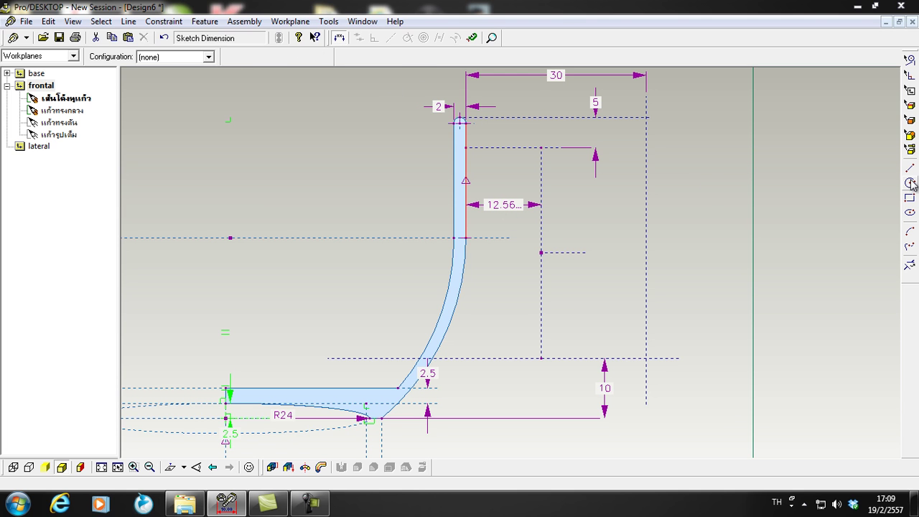
Draw a 35 x 35 ellipse centred on the vertical construction line's midpoint and delete its arc inside the glass's inner wall.
click(910, 212)
drag(542, 253, 615, 328)
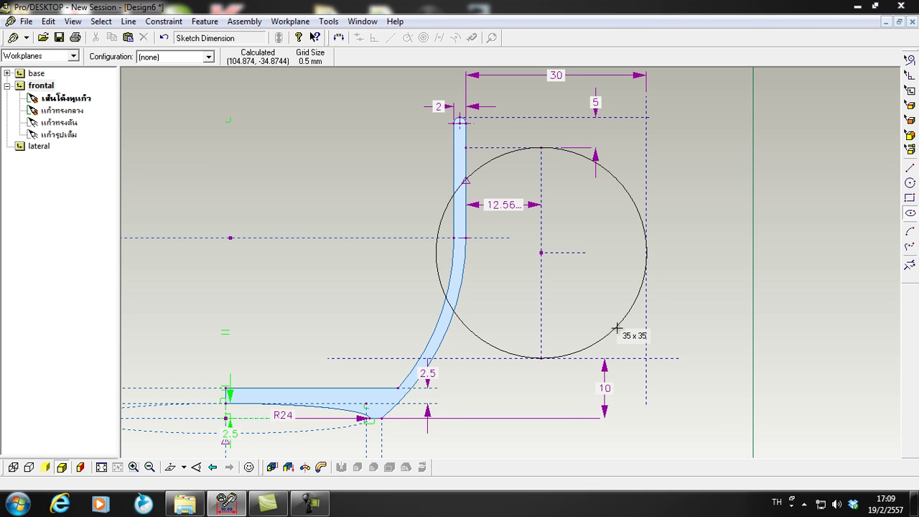
click(616, 328)
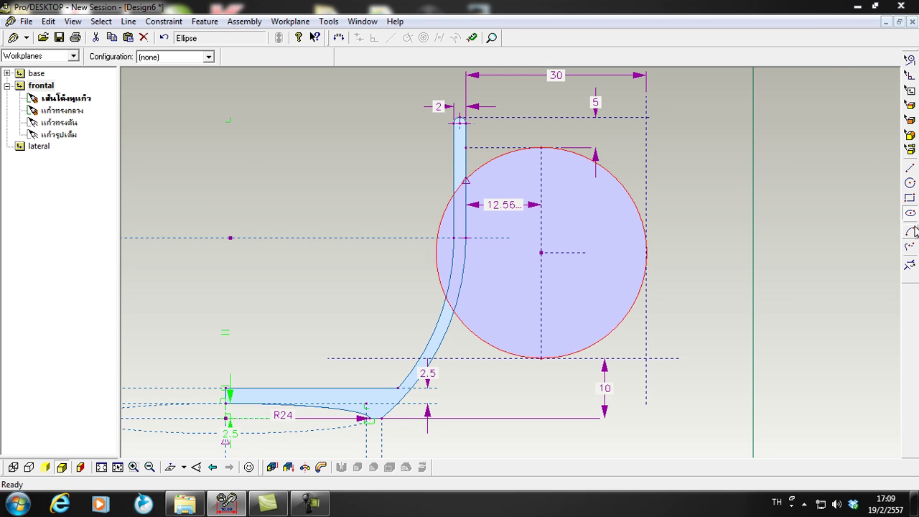
click(910, 265)
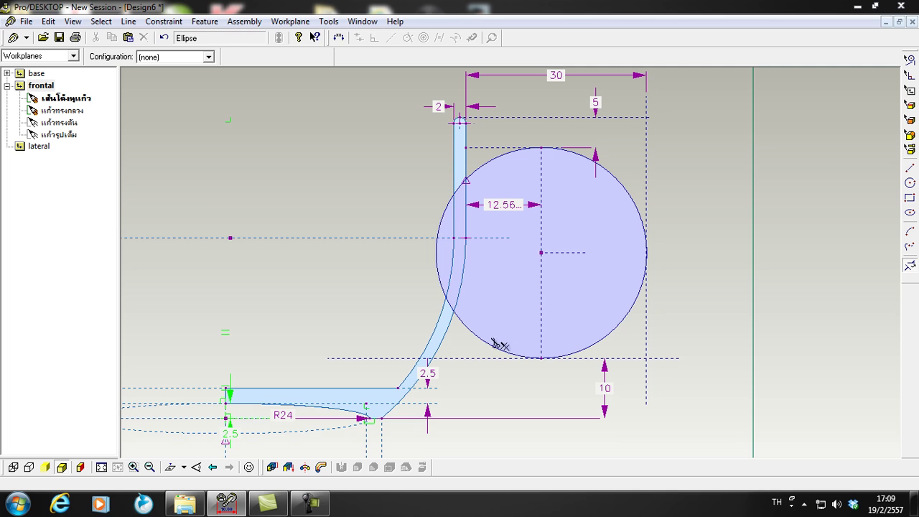
click(443, 214)
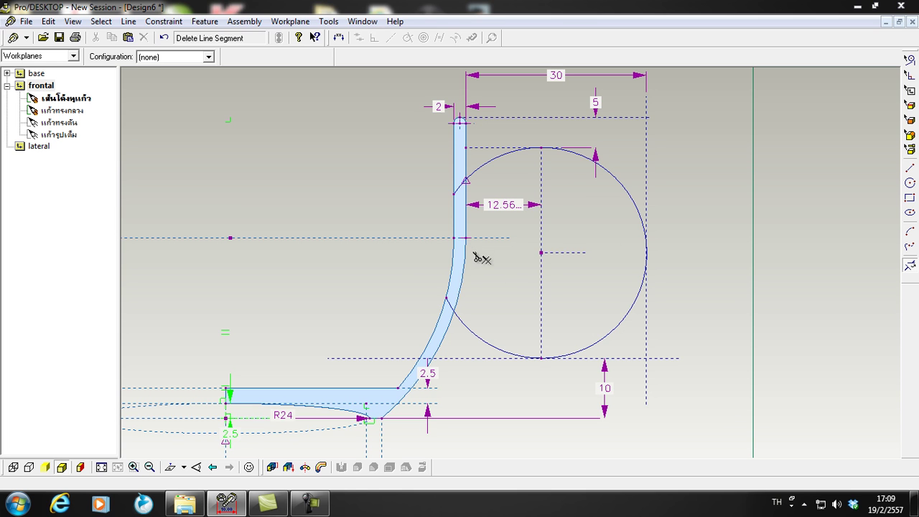
Draw two horizontal lines from the handle curve's ends at the inner wall to near the glass's centre axis.
click(910, 168)
scroll(468, 234, down, 2)
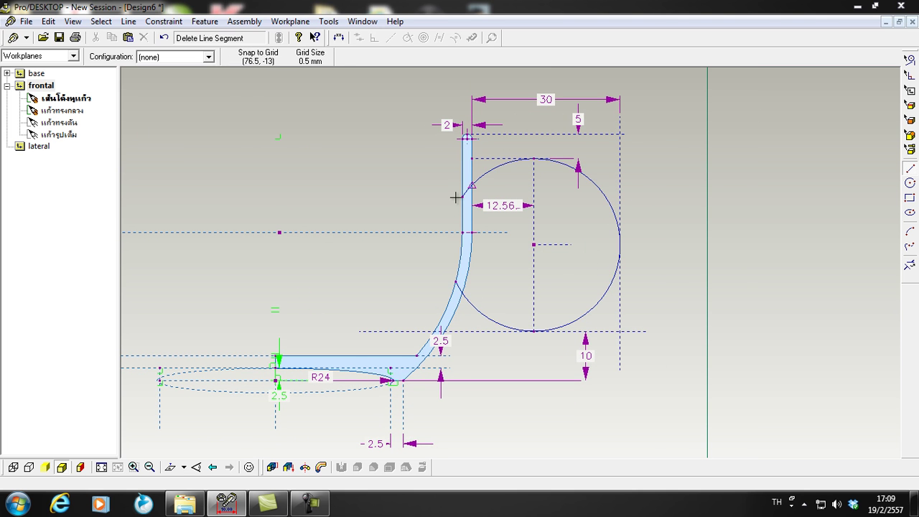
scroll(455, 197, up, 1)
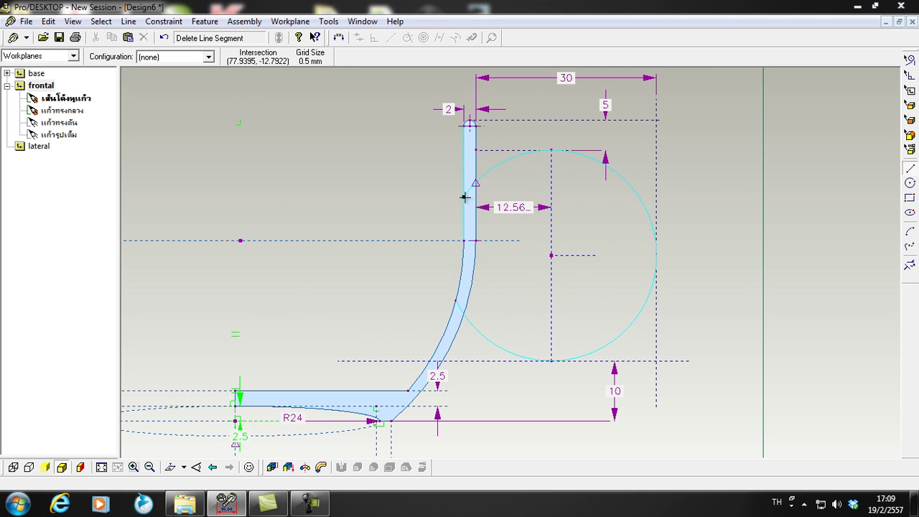
drag(307, 197, 249, 197)
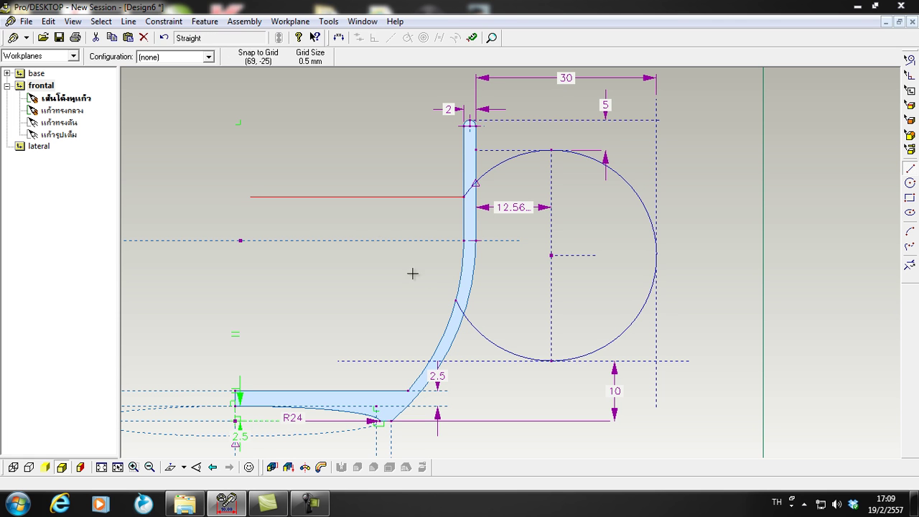
drag(453, 298, 249, 297)
scroll(365, 277, down, 3)
scroll(367, 279, up, 2)
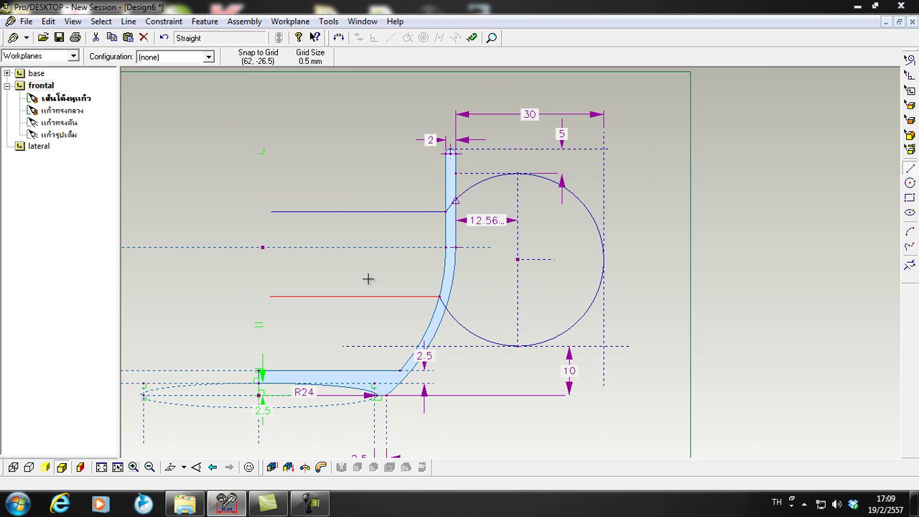
scroll(383, 276, down, 2)
scroll(342, 269, up, 1)
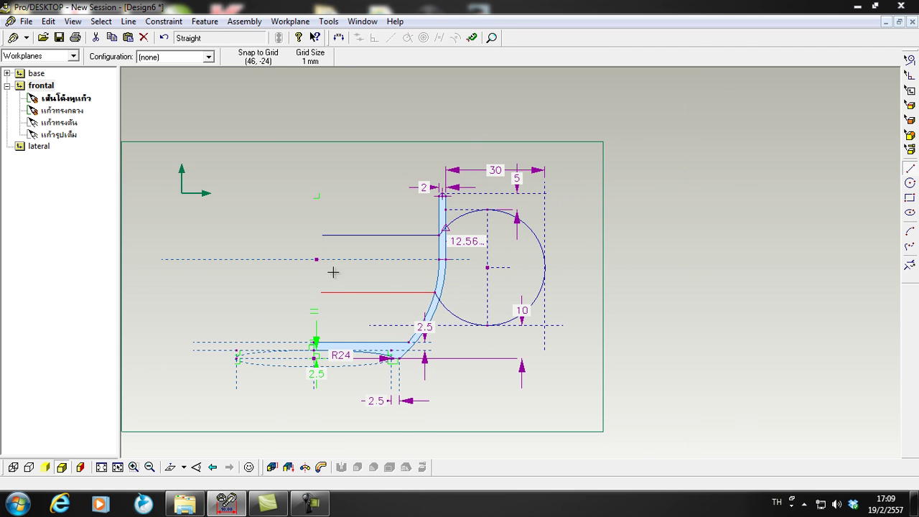
scroll(359, 273, up, 2)
scroll(359, 267, down, 2)
scroll(377, 265, up, 2)
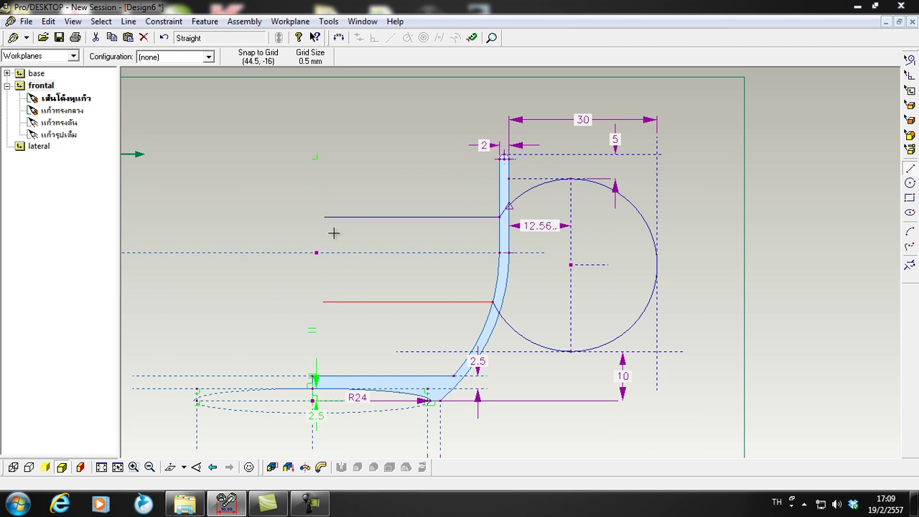
scroll(421, 244, down, 2)
scroll(419, 237, down, 1)
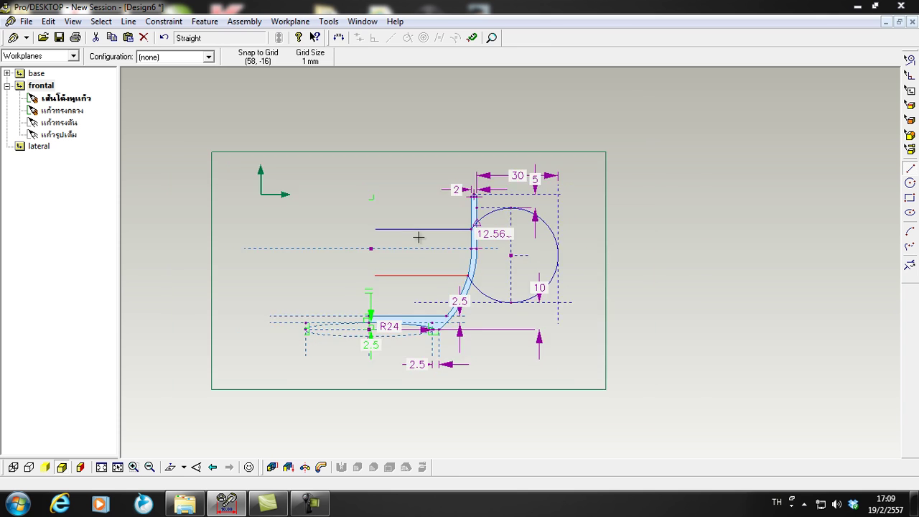
scroll(418, 238, up, 2)
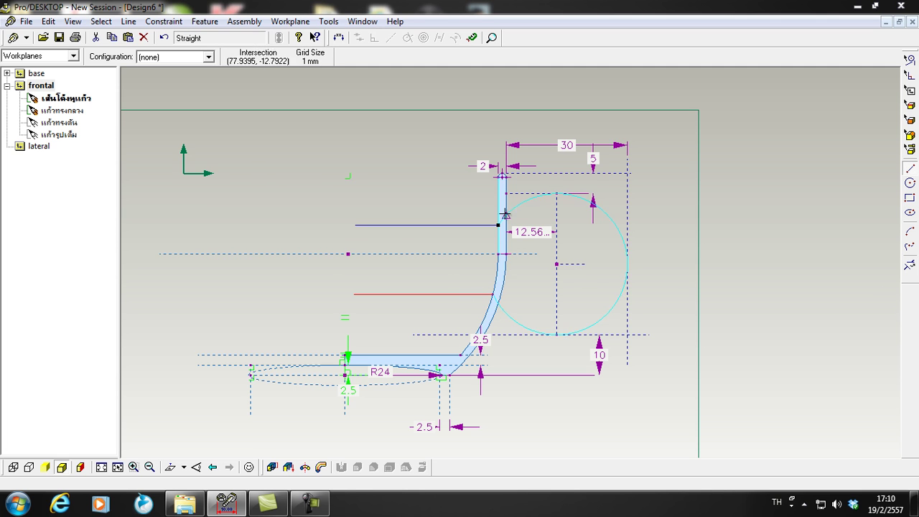
Examine in 3D how the handle curve sketch on the frontal workplane sits relative to the lateral workplane.
mouse_move(719, 321)
middle_down()
mouse_move(663, 328)
mouse_move(674, 333)
middle_up()
click(909, 59)
click(36, 101)
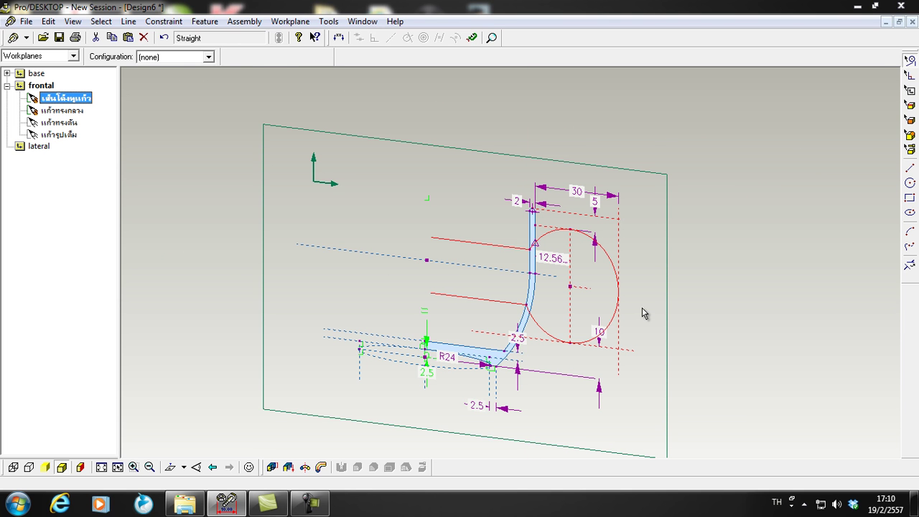
scroll(617, 322, down, 2)
key(n)
key(n)
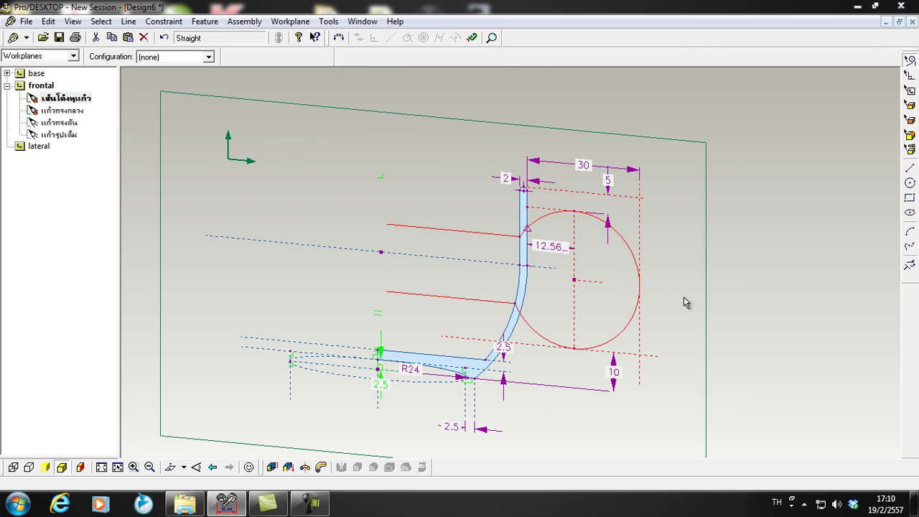
key(n)
key(n)
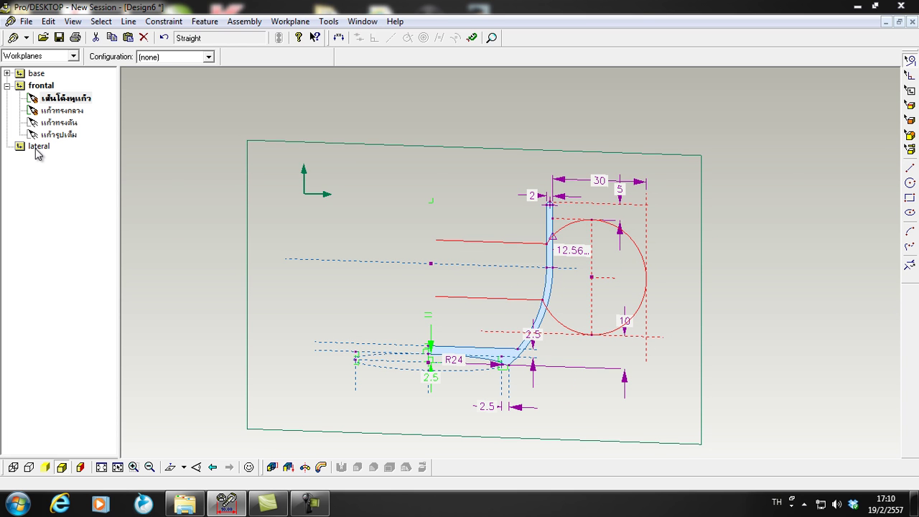
click(38, 146)
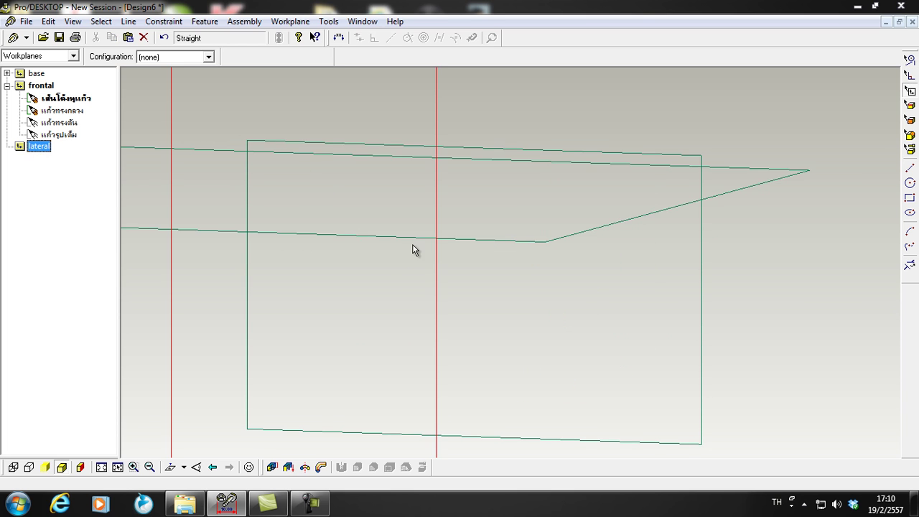
key(n)
middle_drag(454, 289, 343, 308)
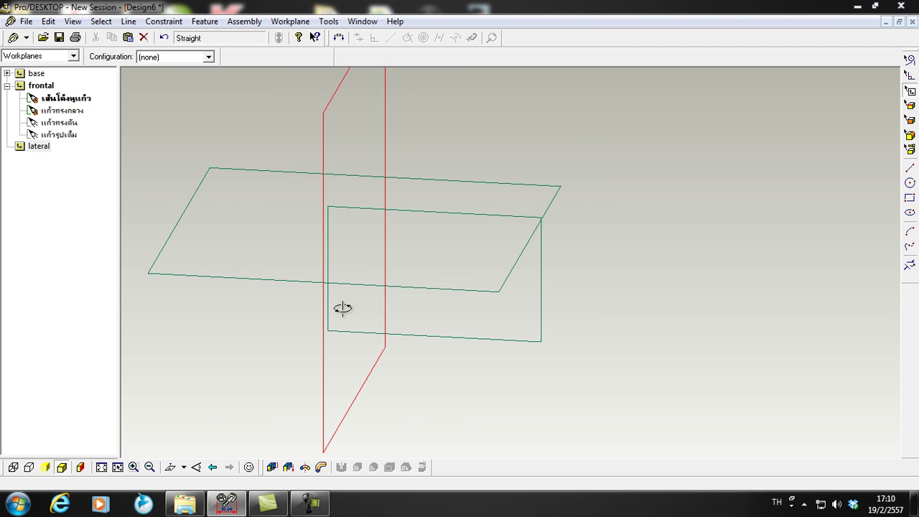
double_click(66, 99)
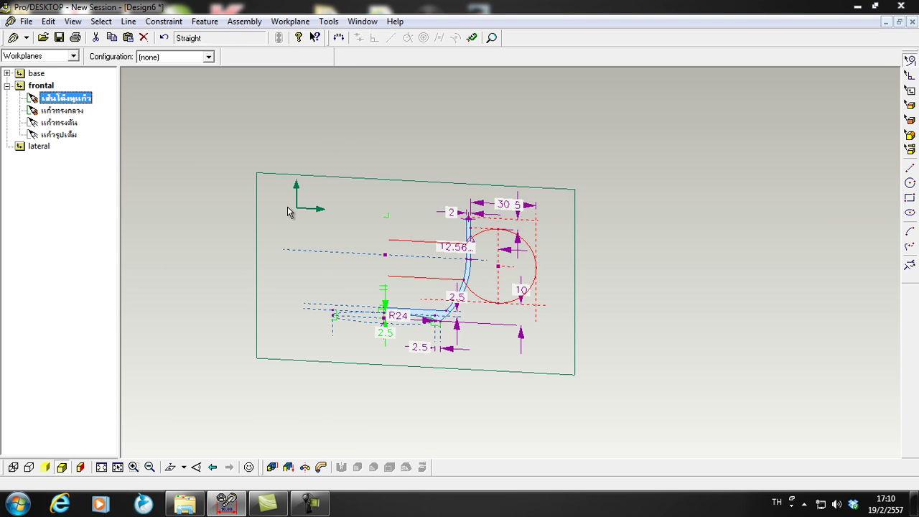
double_click(40, 146)
middle_drag(297, 203, 310, 198)
double_click(68, 99)
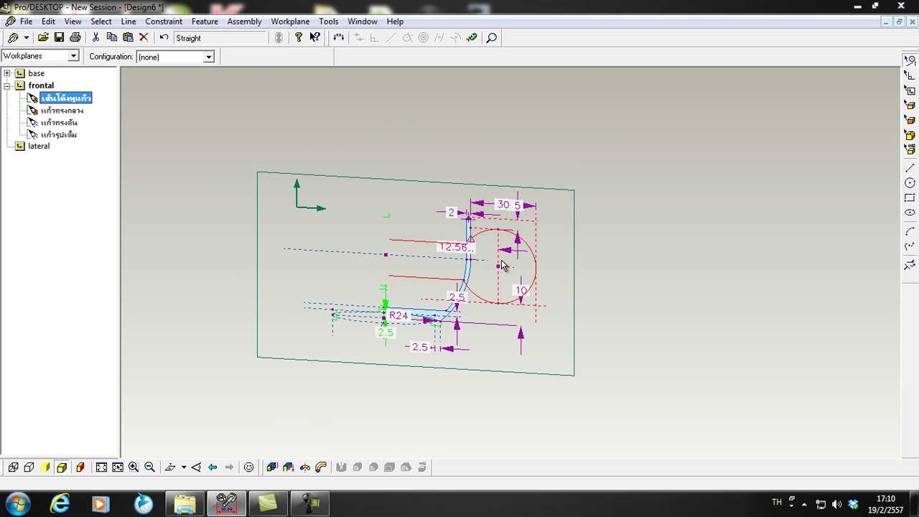
scroll(387, 278, down, 1)
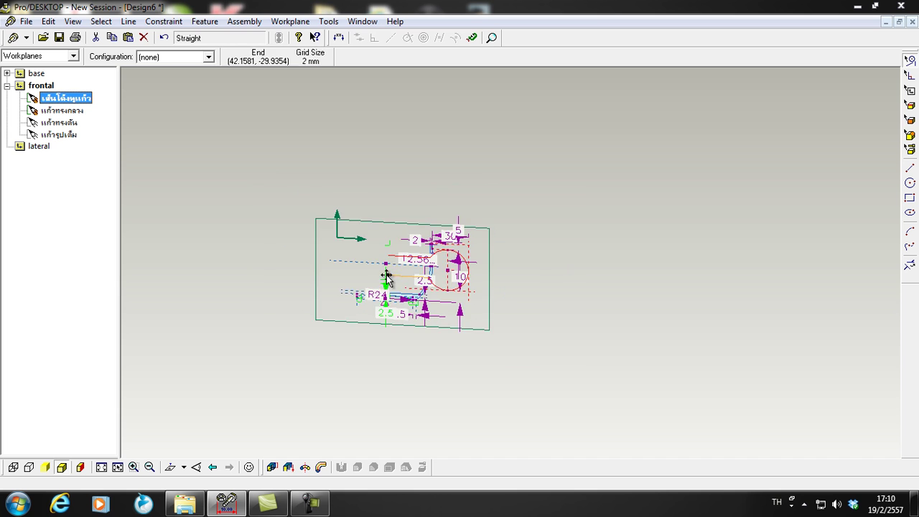
scroll(355, 240, down, 2)
scroll(352, 239, up, 3)
scroll(392, 242, down, 1)
scroll(419, 248, up, 1)
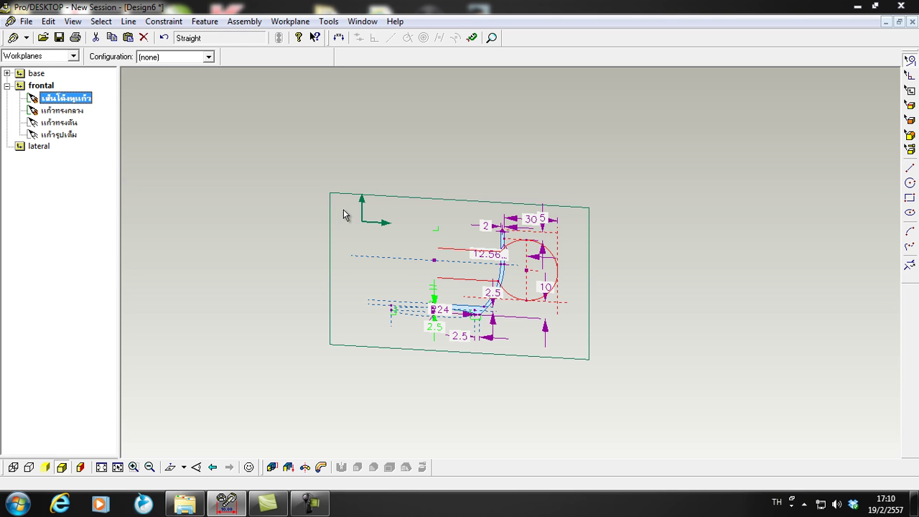
Reposition the sketch axes onto the midpoint of the horizontal construction line inside the glass, near its centre.
scroll(439, 267, up, 4)
right_click(419, 231)
click(463, 265)
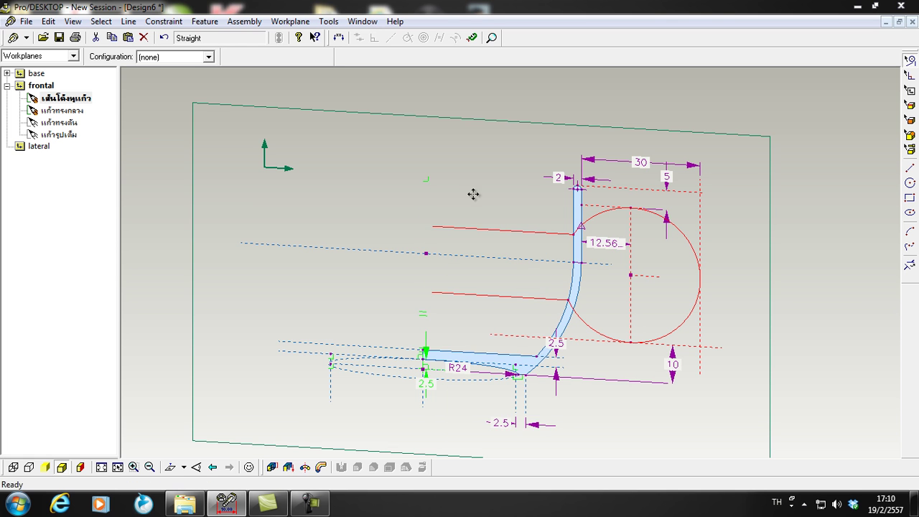
scroll(431, 223, down, 3)
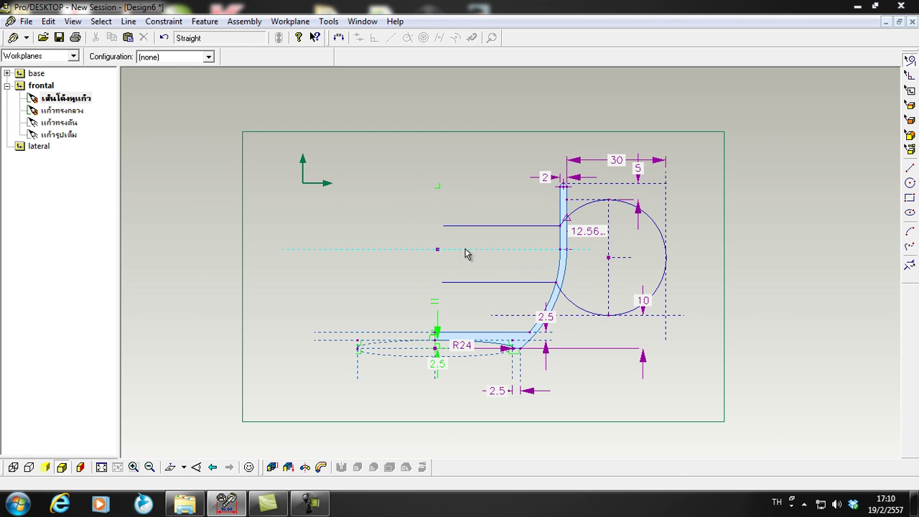
right_click(475, 248)
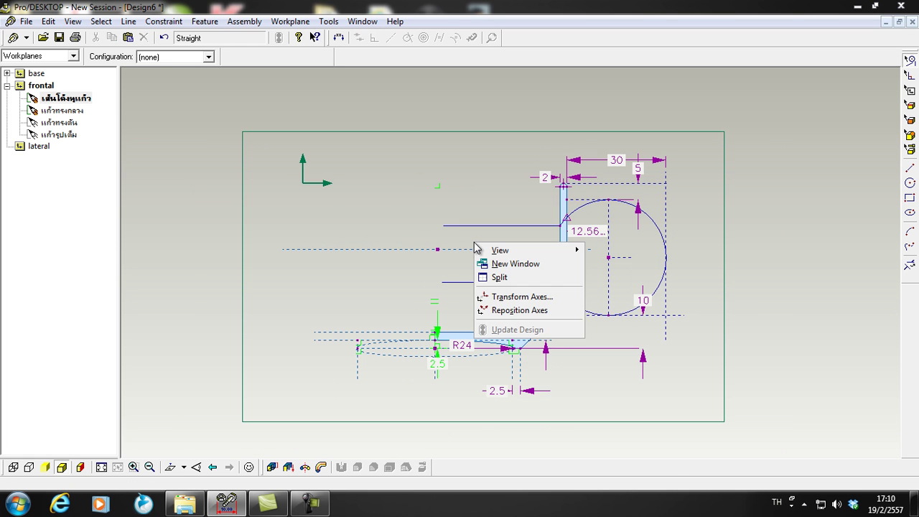
click(507, 310)
scroll(504, 311, down, 1)
scroll(465, 280, up, 3)
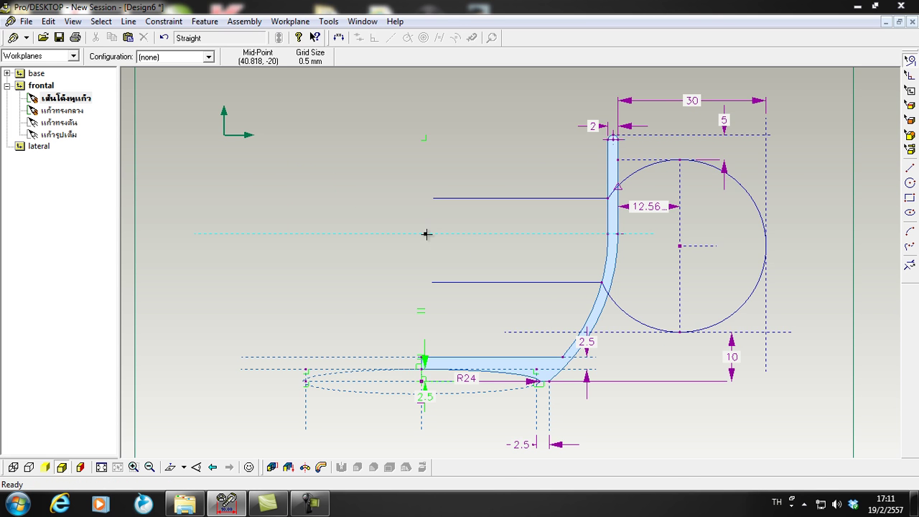
click(425, 233)
scroll(460, 268, down, 2)
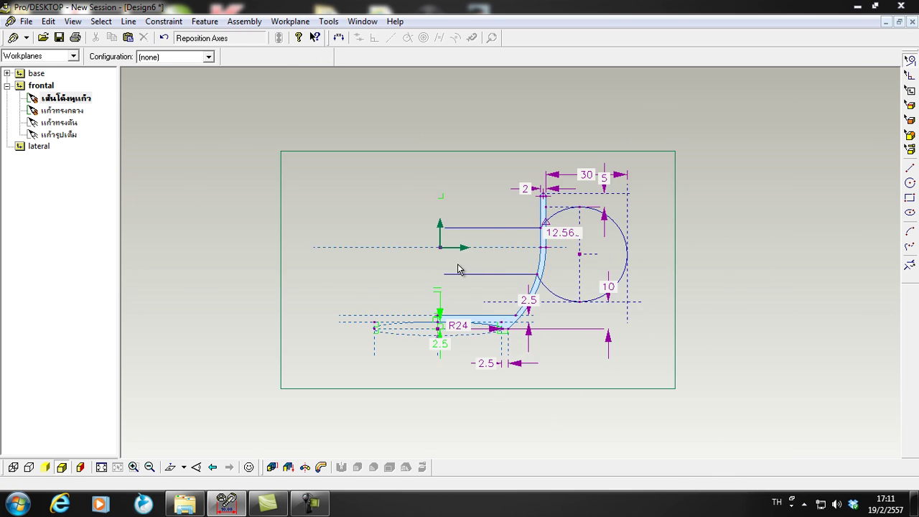
scroll(459, 268, up, 1)
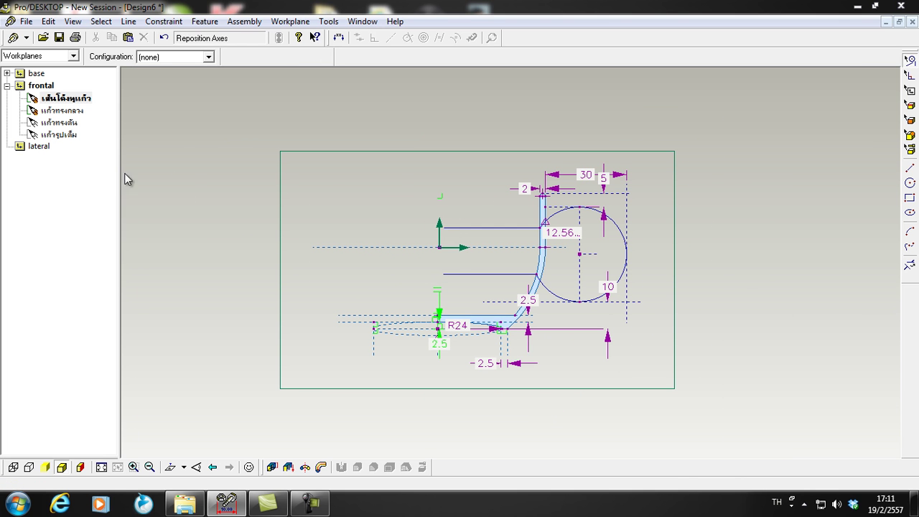
Compare the lateral workplane's position with the handle curve sketch and the repositioned axes in 3D.
click(41, 146)
scroll(345, 254, down, 4)
scroll(499, 275, up, 3)
middle_drag(498, 275, 423, 247)
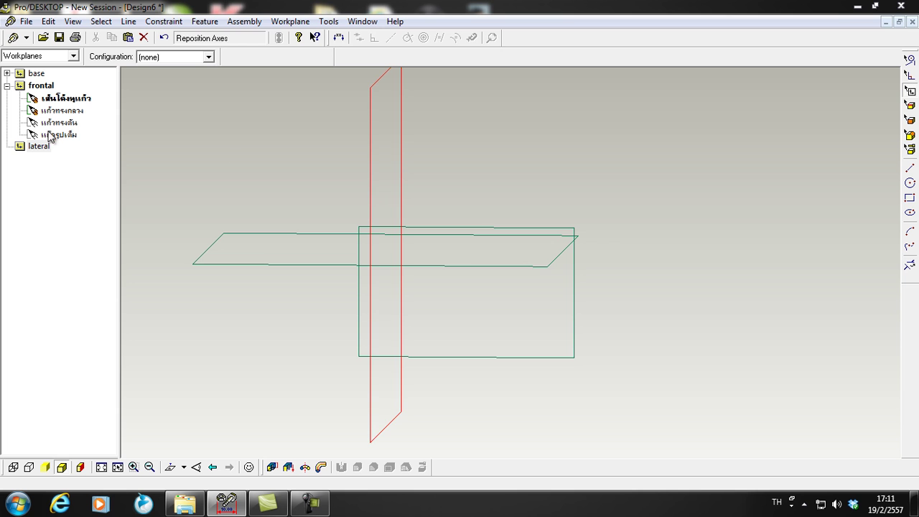
double_click(33, 102)
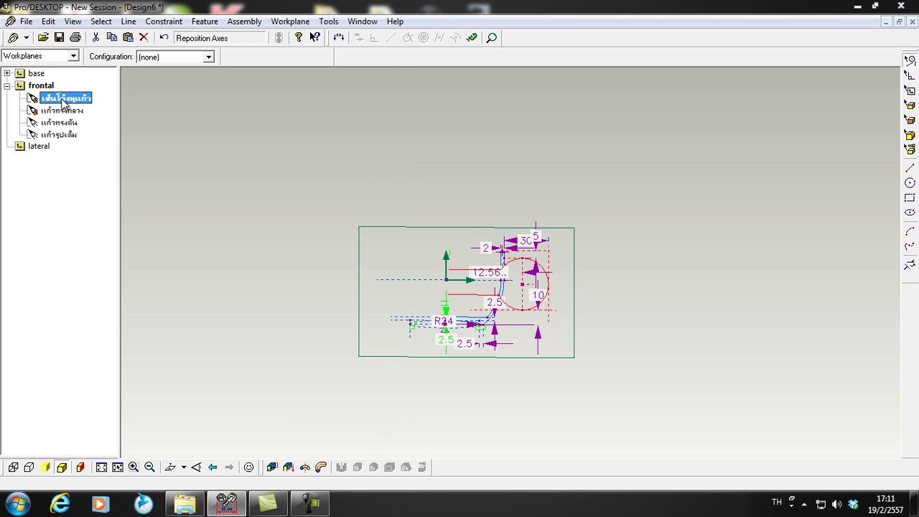
scroll(488, 302, up, 5)
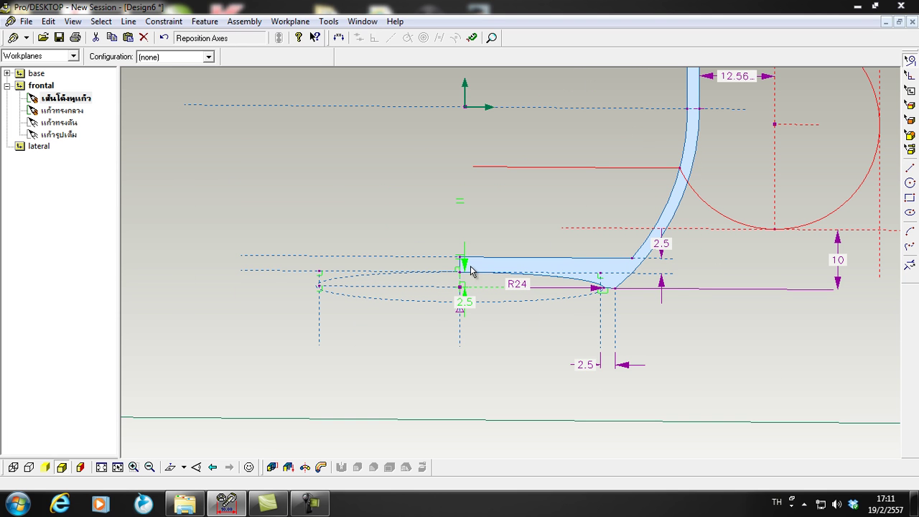
Activate the hollow glass sketch แก้วทรงกลวง on the frontal workplane.
double_click(32, 111)
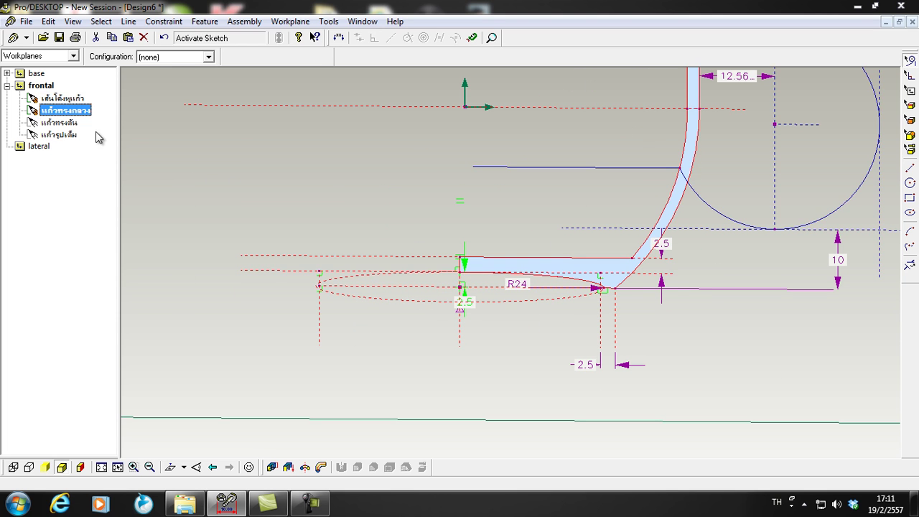
click(492, 243)
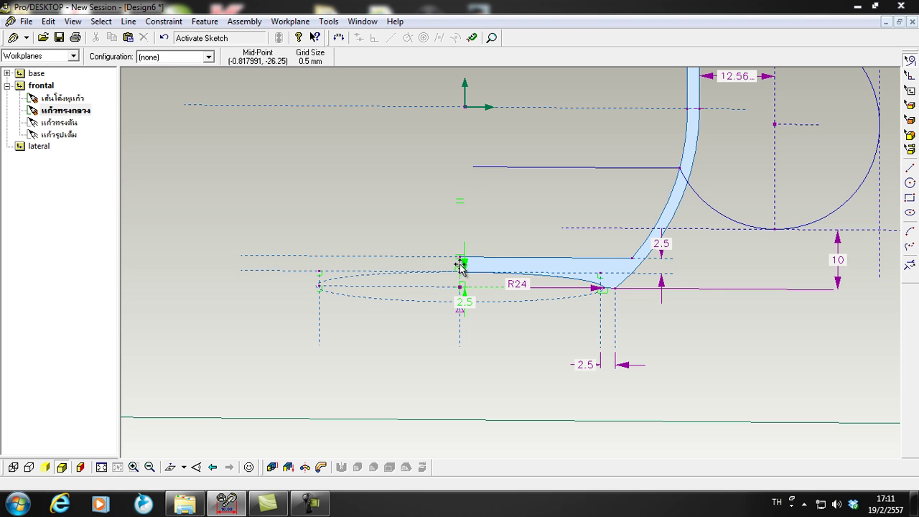
scroll(459, 268, up, 2)
click(460, 270)
Examine the short vertical centre edge of the hollow glass profile's base and its alignment with the repositioned axes.
scroll(460, 269, down, 3)
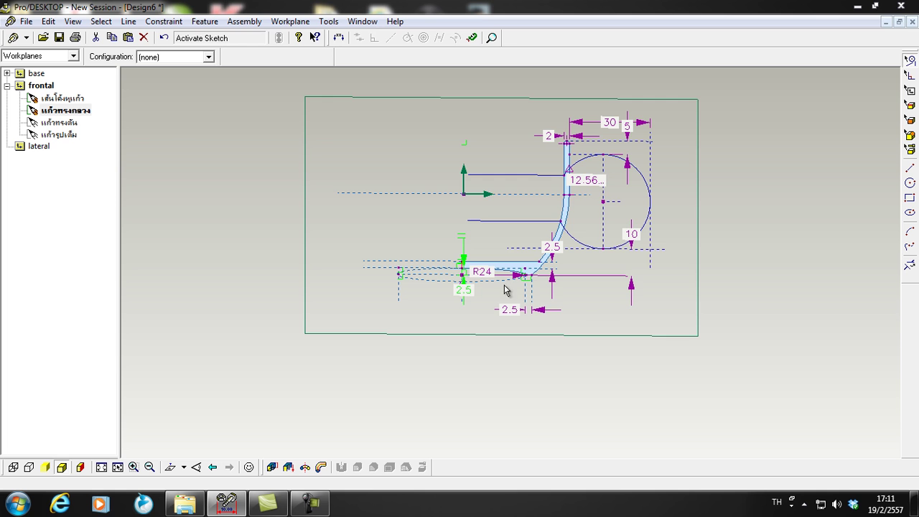
scroll(532, 257, up, 1)
scroll(409, 274, up, 1)
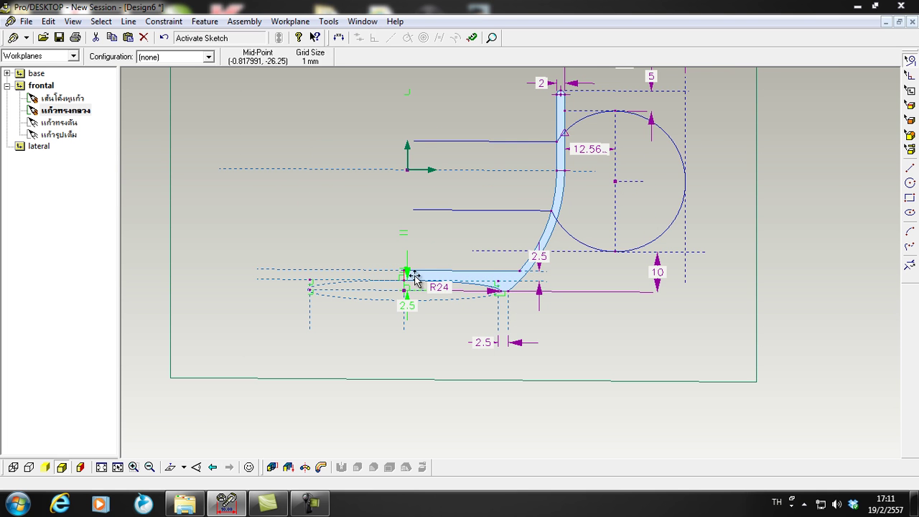
scroll(407, 280, up, 1)
scroll(407, 280, down, 1)
scroll(416, 239, up, 2)
scroll(445, 187, down, 1)
scroll(456, 162, up, 2)
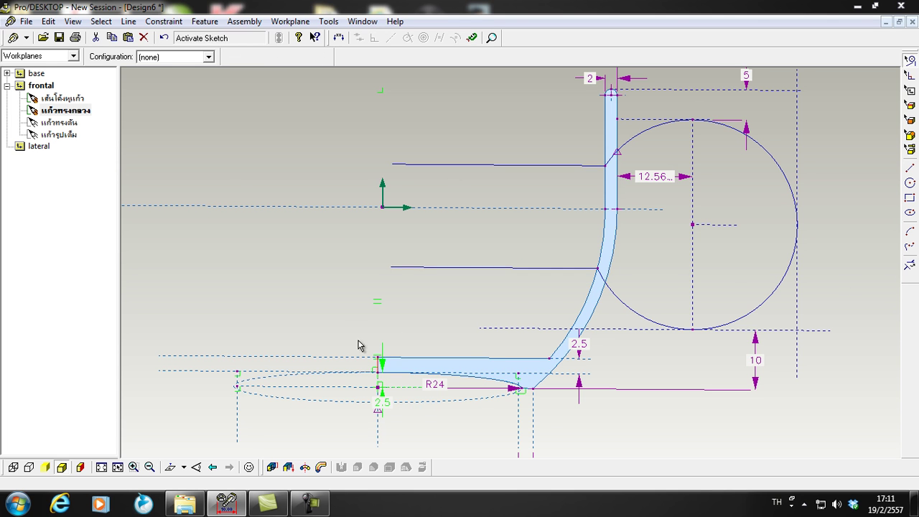
scroll(377, 369, up, 2)
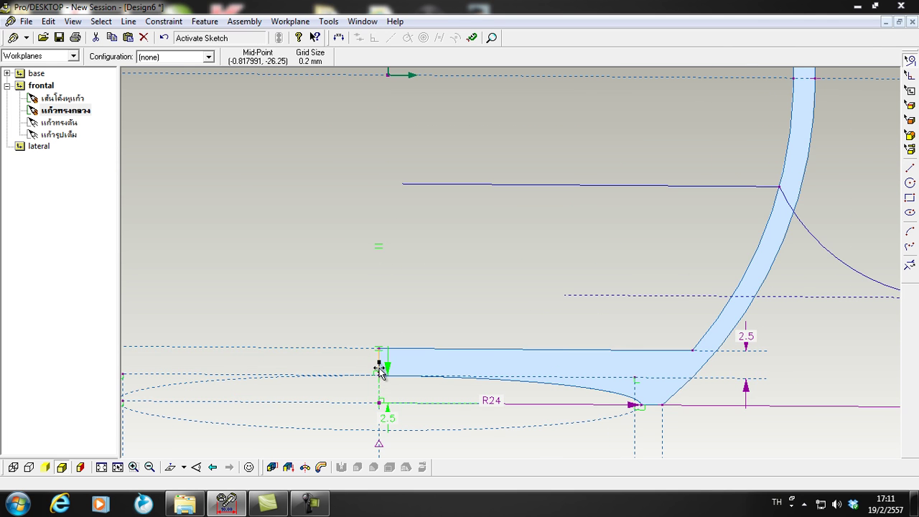
scroll(377, 369, down, 3)
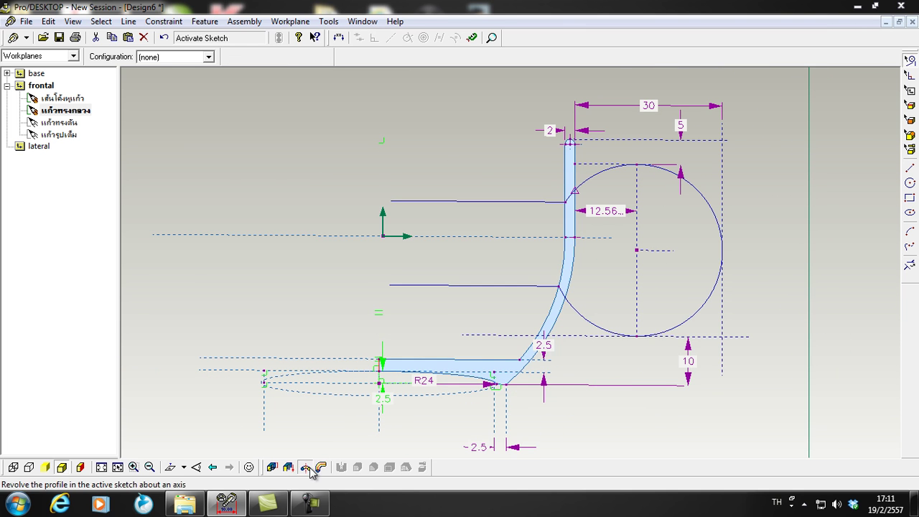
Revolve the hollow glass profile into a solid about the vertical axis through the repositioned origin.
click(308, 468)
click(795, 349)
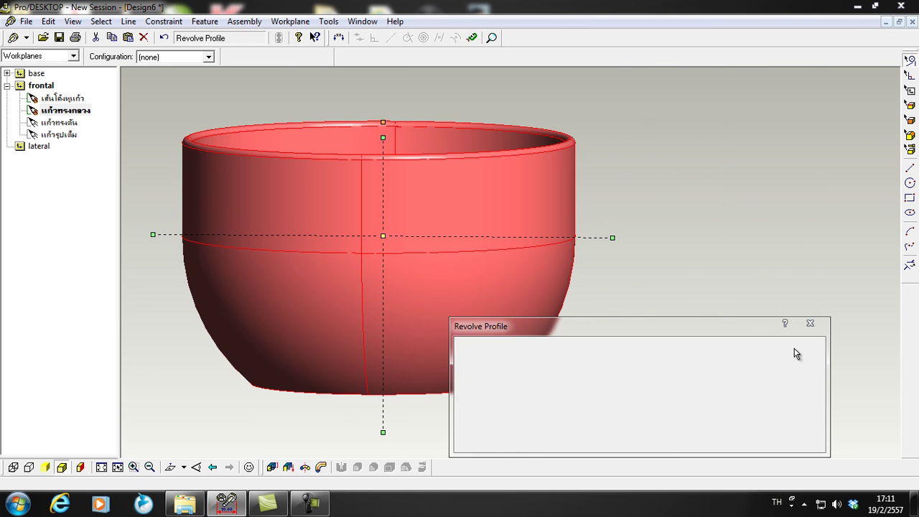
scroll(624, 324, down, 2)
mouse_move(624, 324)
middle_down()
mouse_move(615, 346)
mouse_move(596, 340)
mouse_move(603, 332)
middle_up()
click(68, 126)
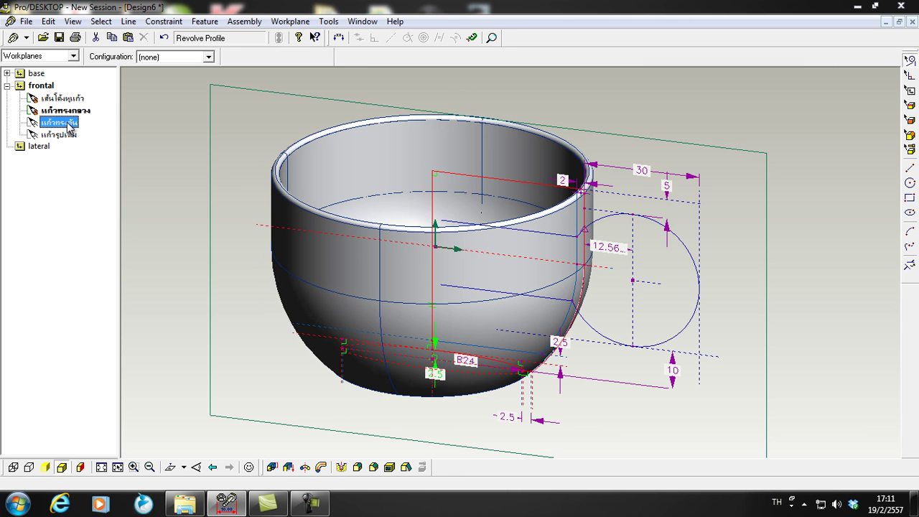
mouse_move(346, 249)
middle_down()
mouse_move(293, 266)
mouse_move(314, 271)
middle_up()
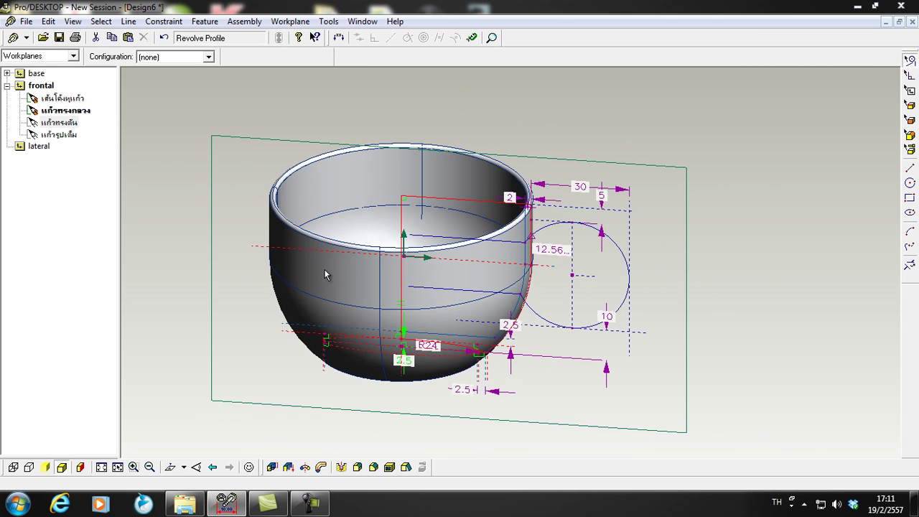
mouse_move(375, 306)
middle_down()
mouse_move(384, 285)
mouse_move(373, 294)
middle_up()
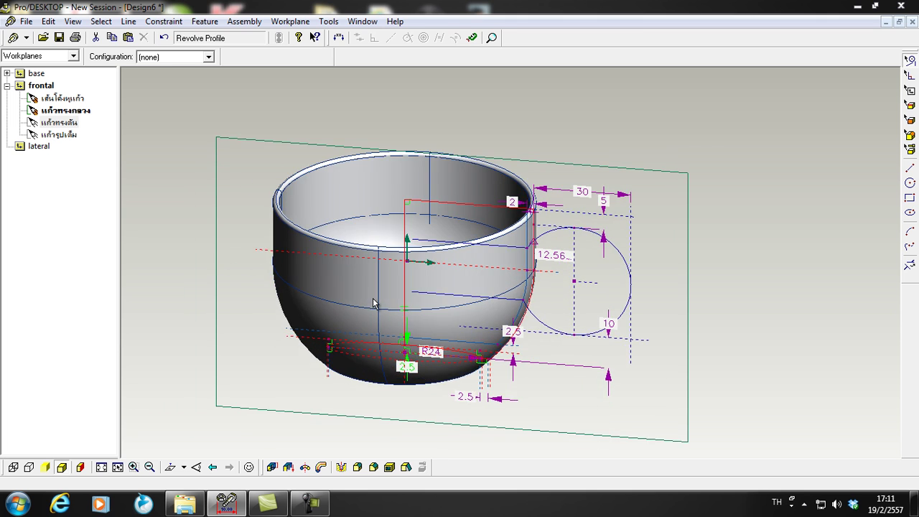
middle_drag(419, 236, 422, 238)
mouse_move(472, 283)
middle_down()
mouse_move(476, 298)
mouse_move(453, 301)
mouse_move(456, 276)
mouse_move(447, 301)
mouse_move(390, 353)
mouse_move(405, 334)
mouse_move(395, 340)
middle_up()
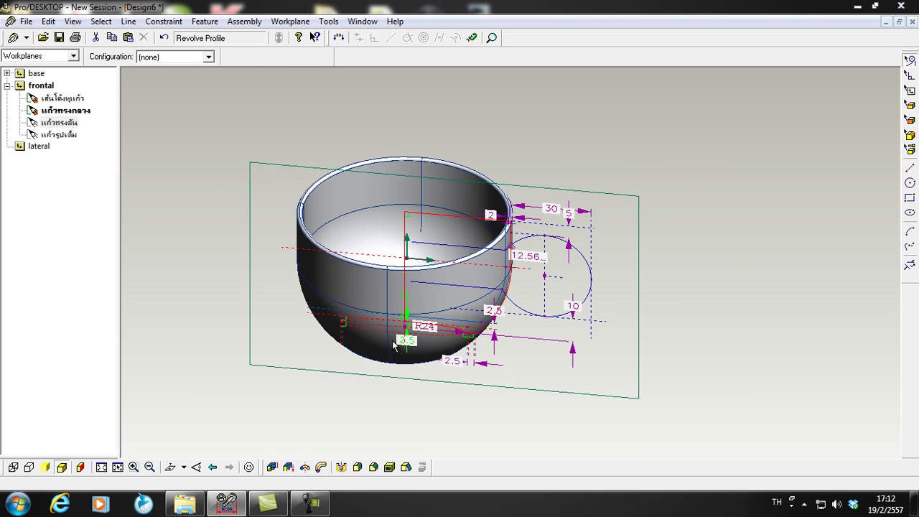
Select the glass's upper cylindrical outer face and begin a new workplane based on it.
click(911, 122)
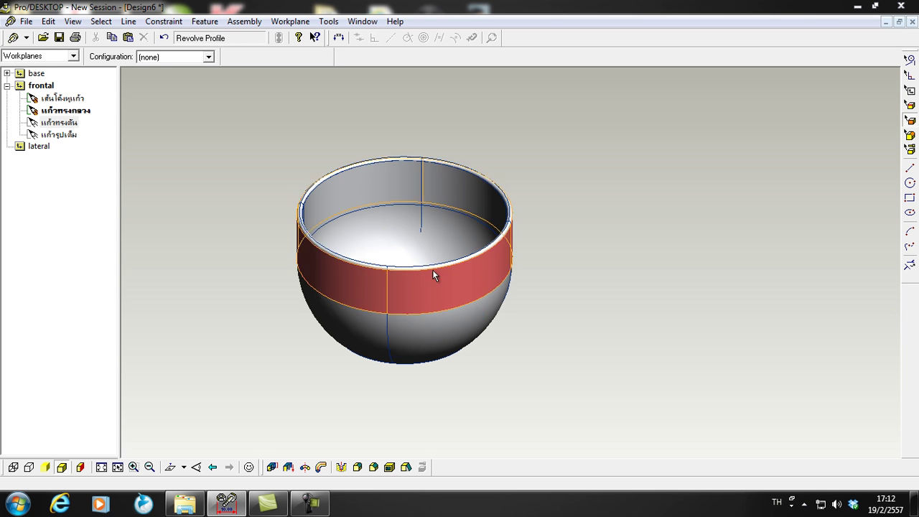
middle_drag(463, 270, 512, 269)
click(431, 303)
scroll(434, 294, up, 2)
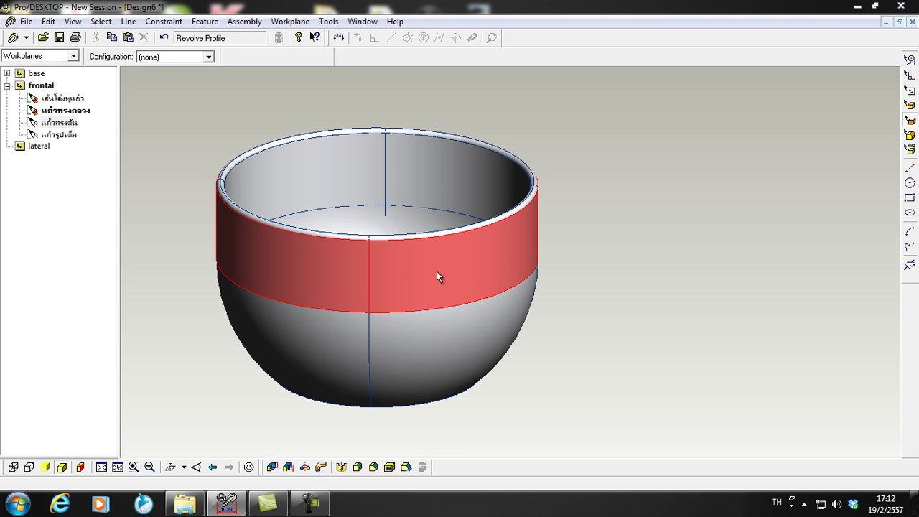
right_click(479, 270)
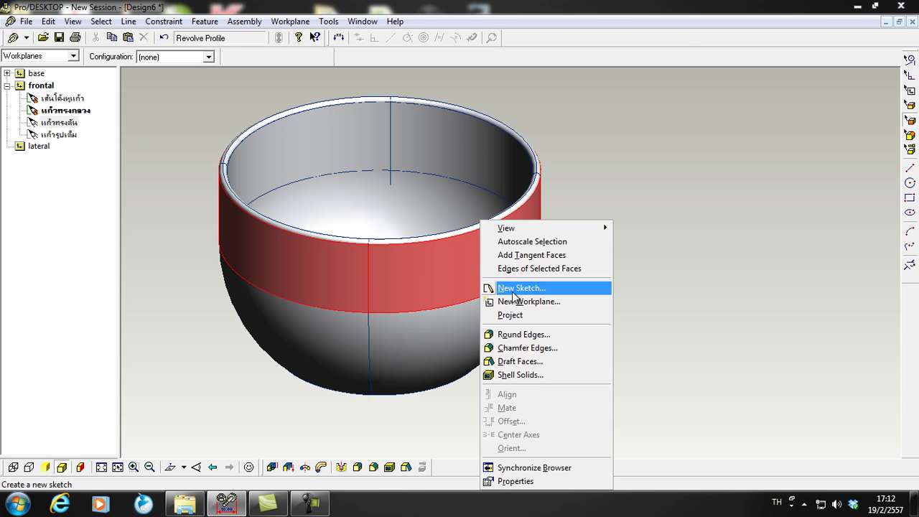
click(549, 302)
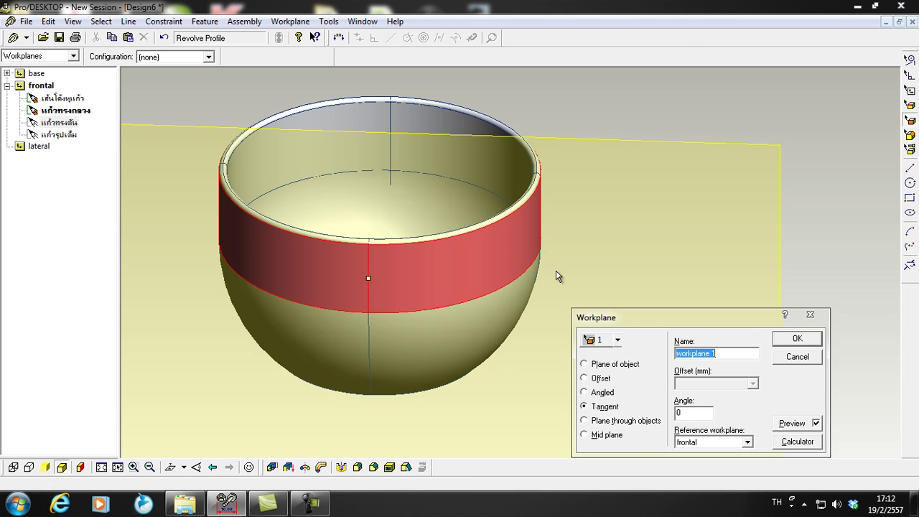
drag(639, 318, 729, 214)
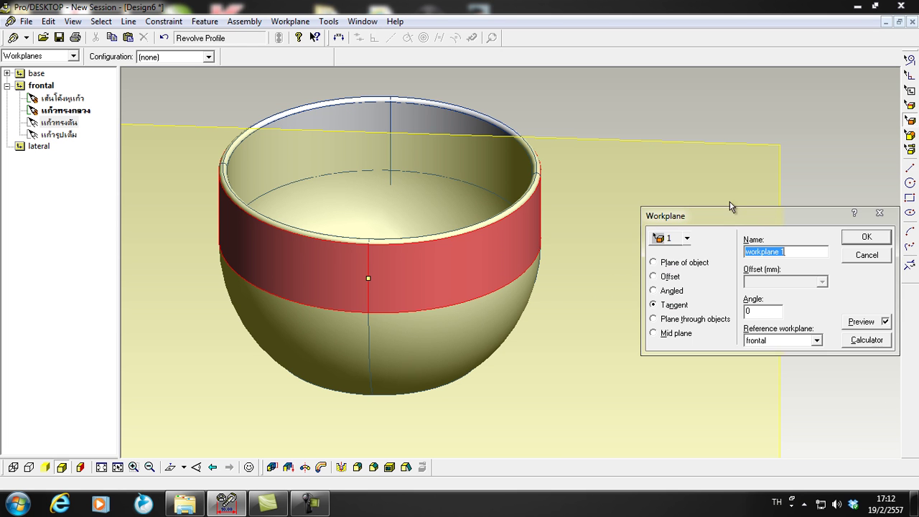
middle_drag(566, 123, 371, 231)
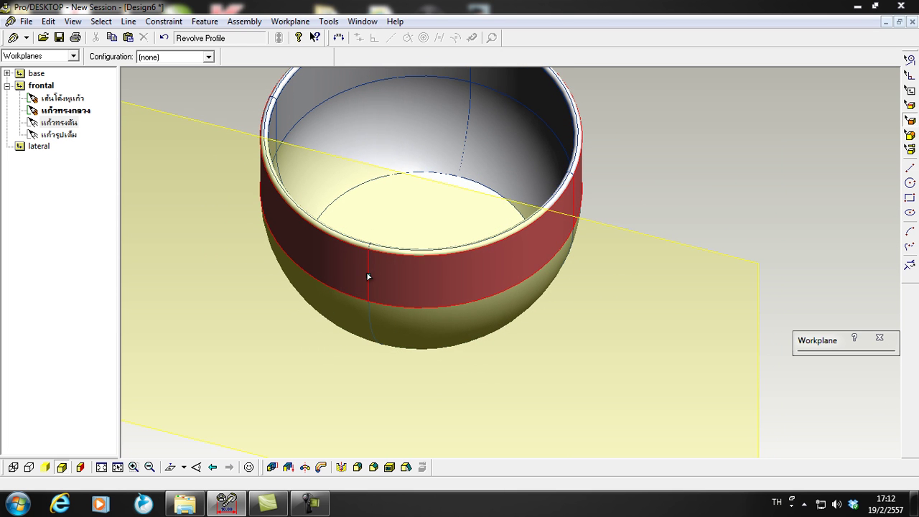
middle_drag(610, 188, 616, 168)
Define the new workplane as Angled at 90 degrees with frontal as the reference workplane.
mouse_move(825, 340)
drag(809, 216, 815, 135)
click(653, 206)
middle_drag(564, 139, 561, 166)
scroll(559, 172, up, 2)
scroll(557, 180, down, 8)
scroll(568, 137, down, 2)
scroll(582, 137, up, 7)
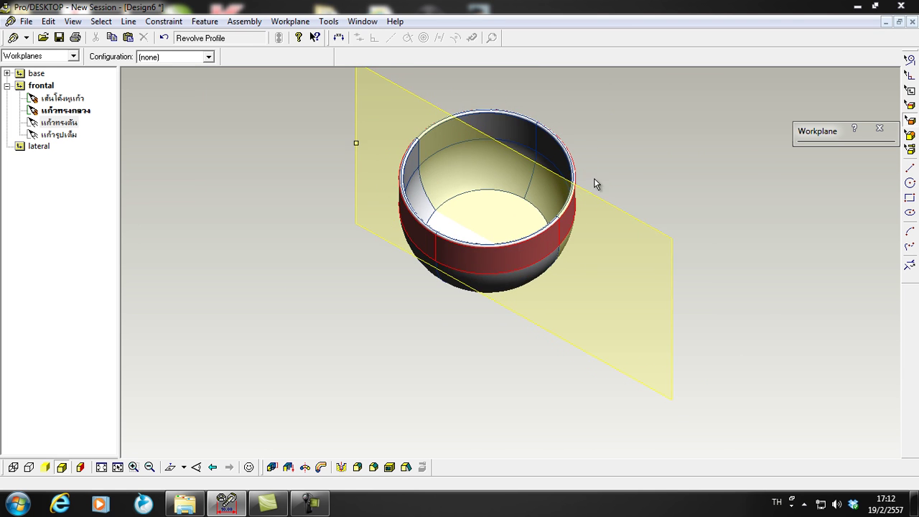
scroll(596, 179, up, 2)
mouse_move(818, 133)
drag(776, 133, 727, 91)
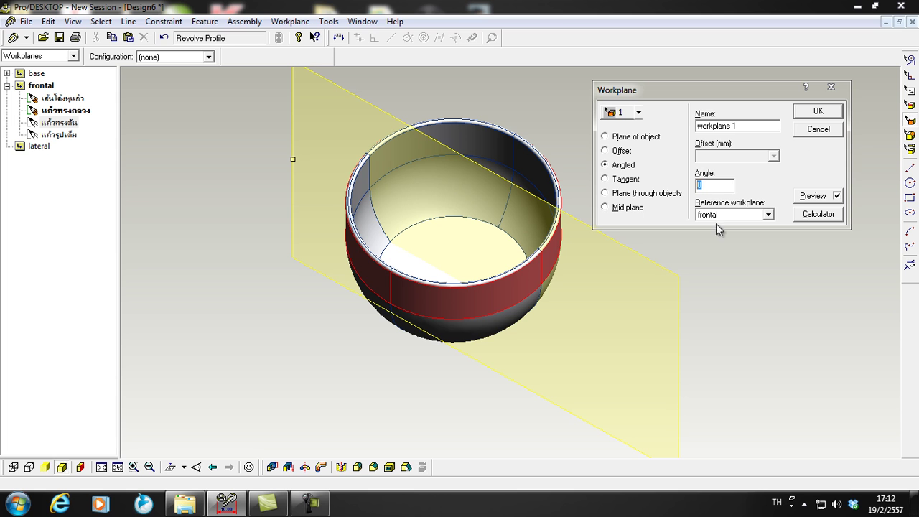
text(90)
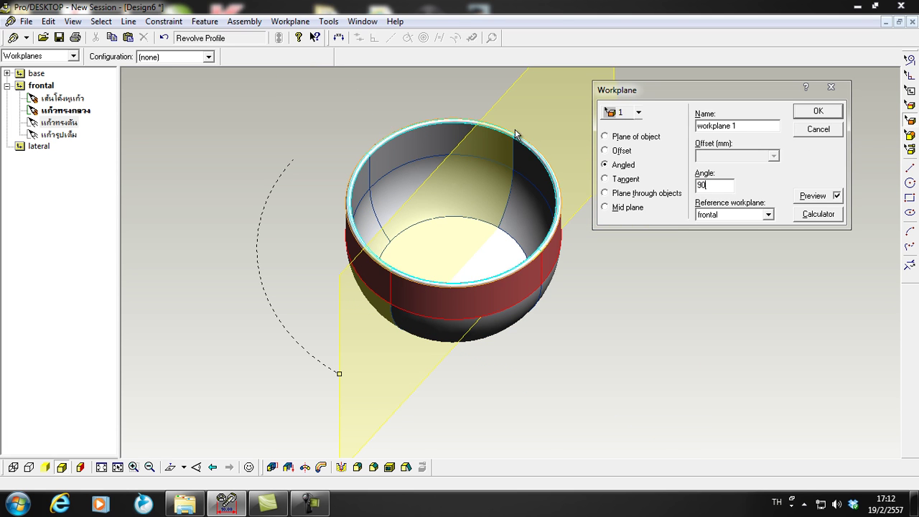
middle_drag(573, 278, 583, 234)
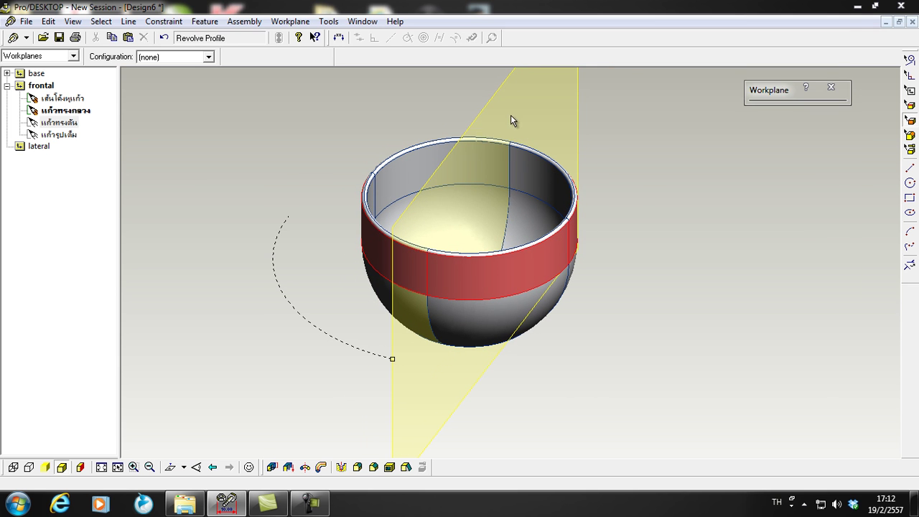
Name the angled workplane สำหรับวาดหูแก้ว, create it and select it.
mouse_move(806, 87)
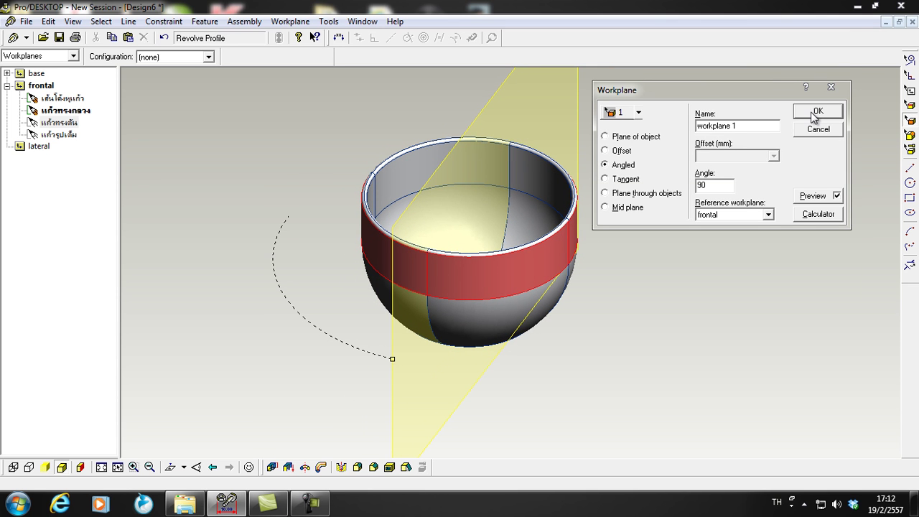
drag(743, 127, 679, 129)
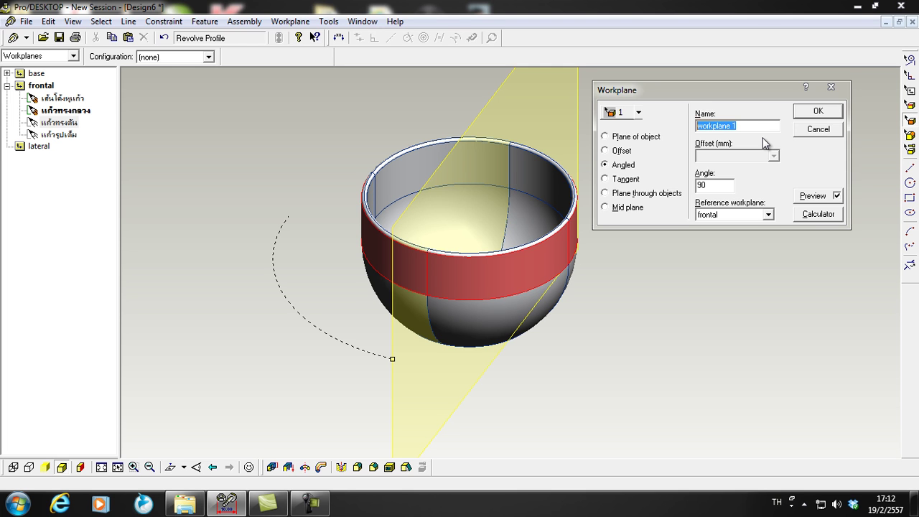
text(สำหรับวาดหูแก้ว)
click(817, 113)
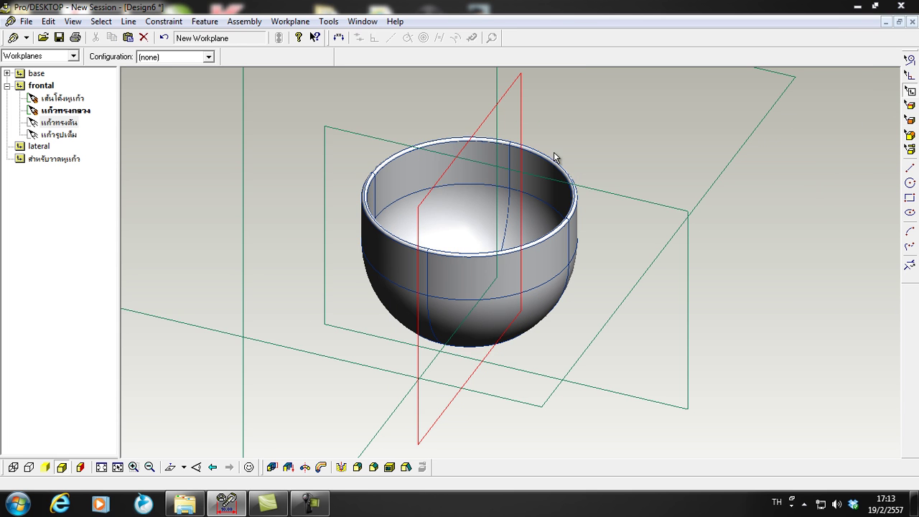
click(59, 161)
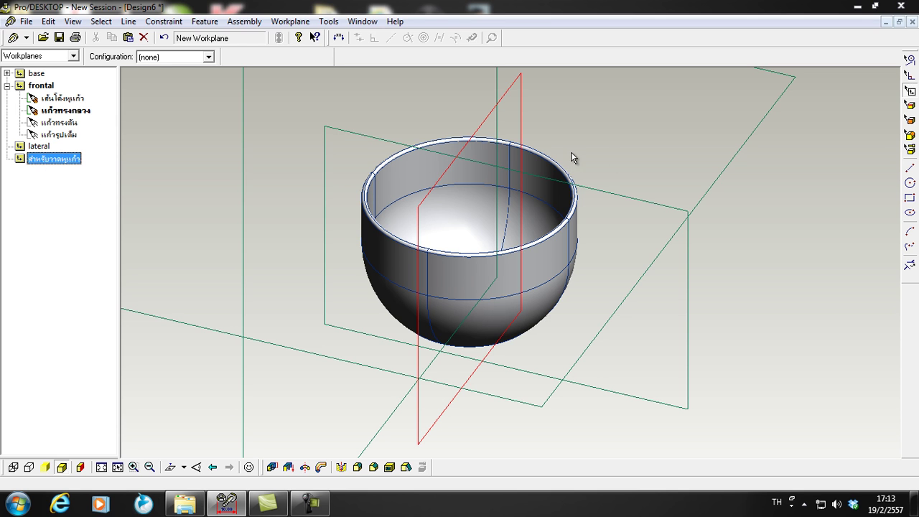
Create a sketch named หูแก้ว on the angled workplane สำหรับวาดหูแก้ว and select it in the browser.
right_click(518, 115)
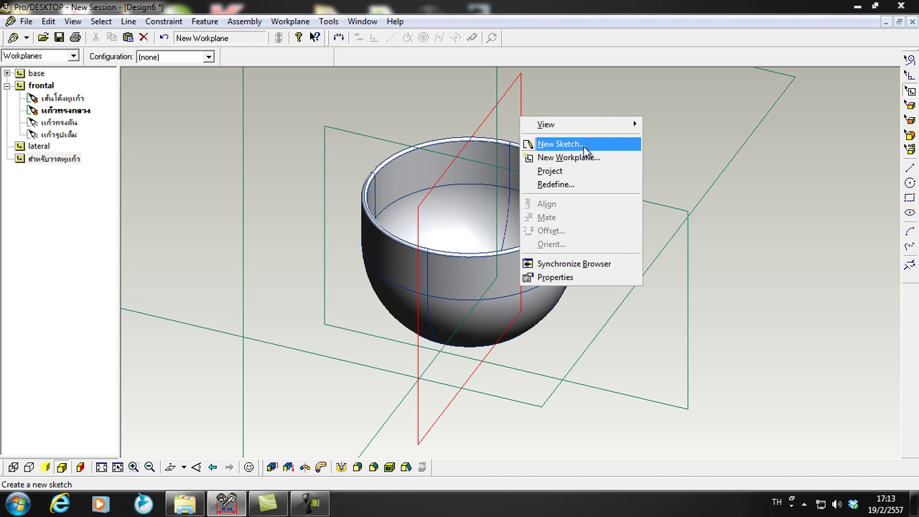
click(584, 145)
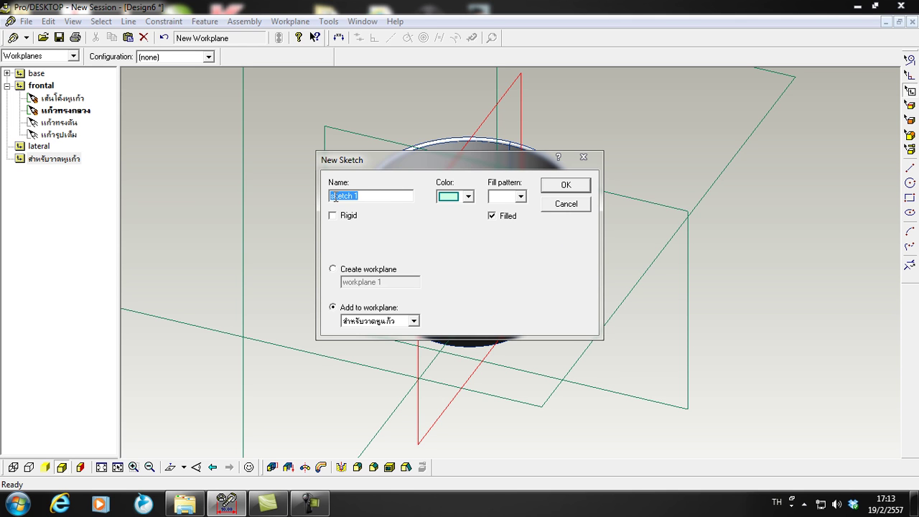
text(หูแก้ว)
click(564, 186)
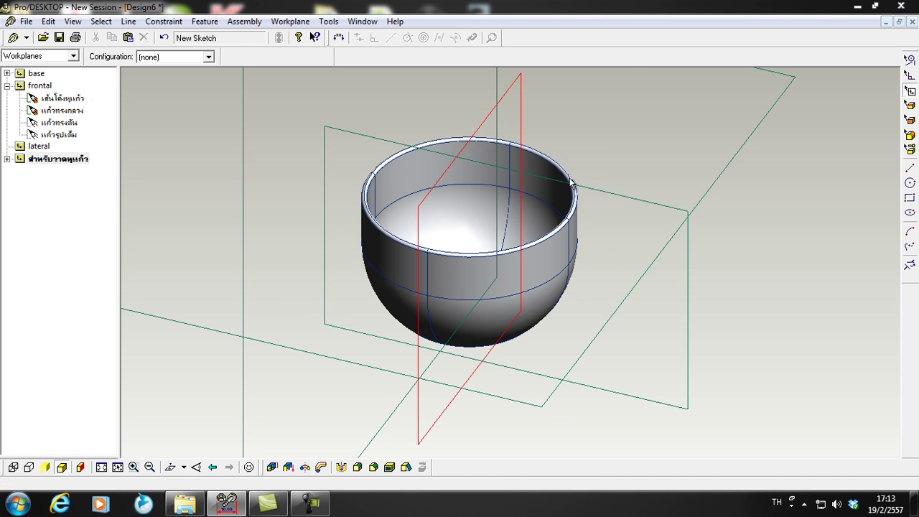
click(7, 158)
click(47, 170)
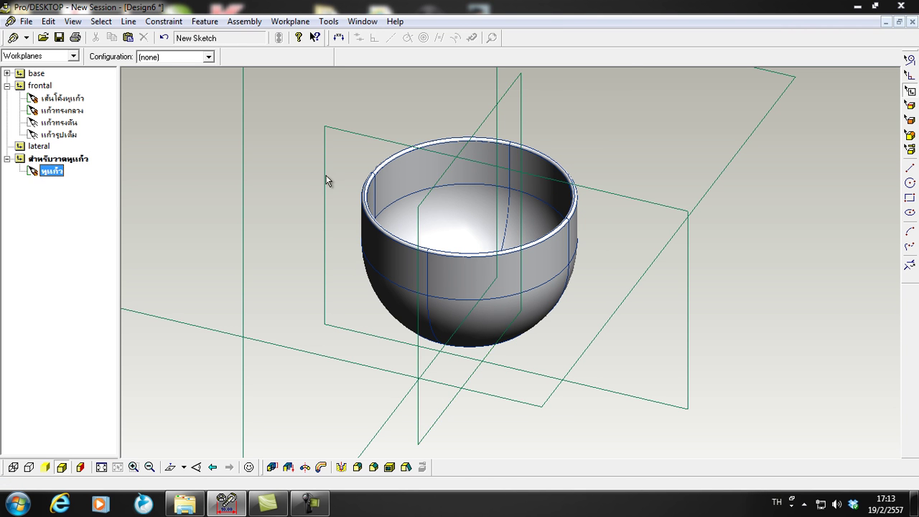
mouse_move(325, 219)
middle_down()
mouse_move(335, 205)
mouse_move(318, 215)
mouse_move(361, 208)
middle_up()
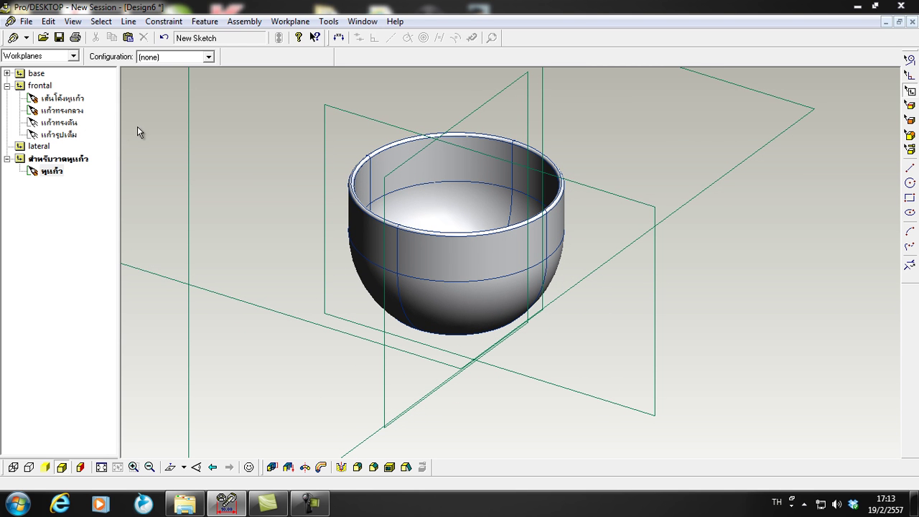
Activate the sketch เส้นโค้งหูแก้ว and examine how its curve and upper straight line meet the glass wall.
double_click(36, 102)
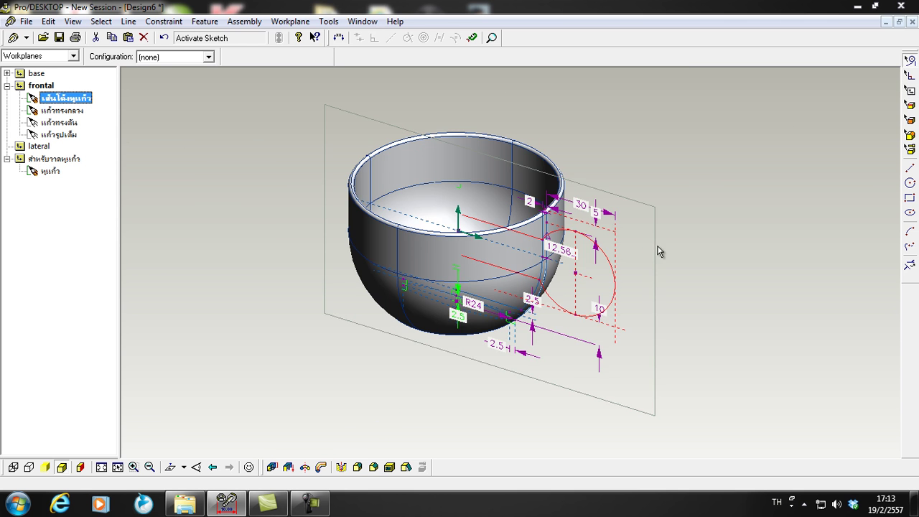
scroll(673, 173, up, 5)
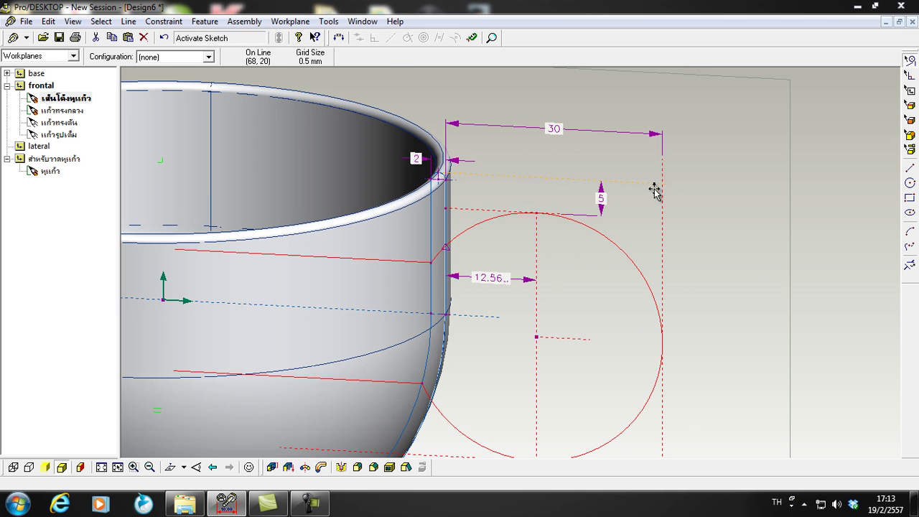
scroll(636, 201, up, 1)
scroll(574, 183, up, 2)
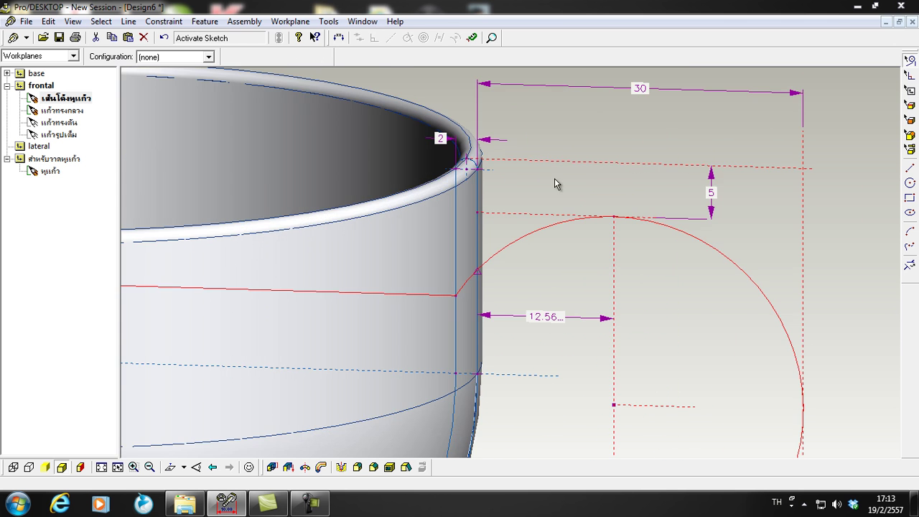
scroll(495, 195, down, 1)
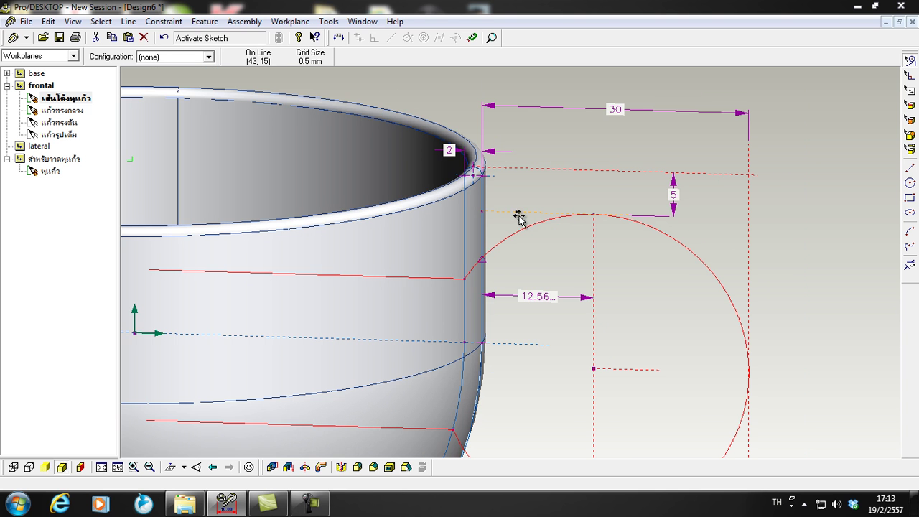
scroll(426, 291, down, 1)
scroll(580, 196, up, 2)
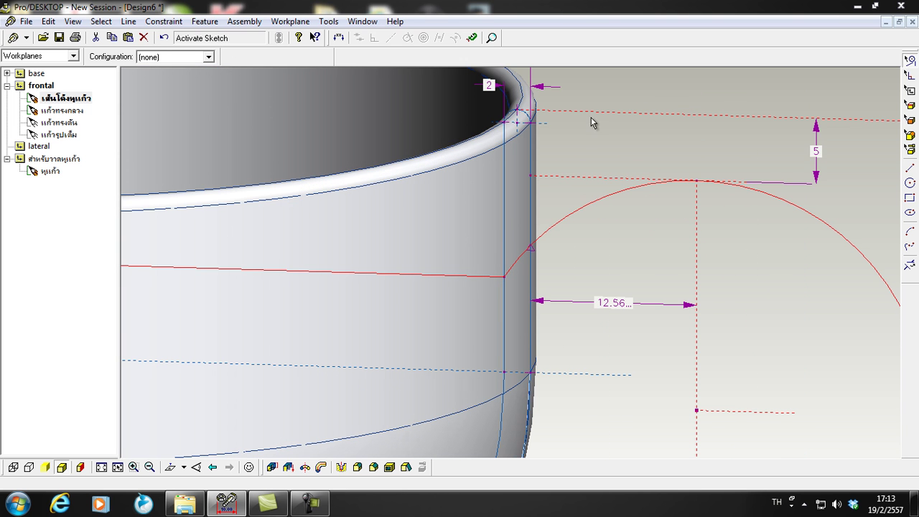
scroll(790, 172, down, 2)
scroll(811, 170, up, 1)
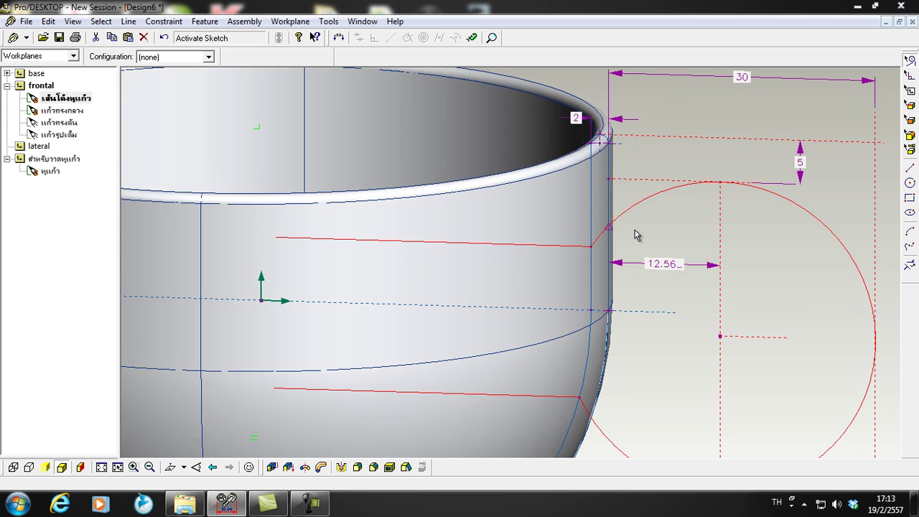
middle_drag(592, 260, 595, 242)
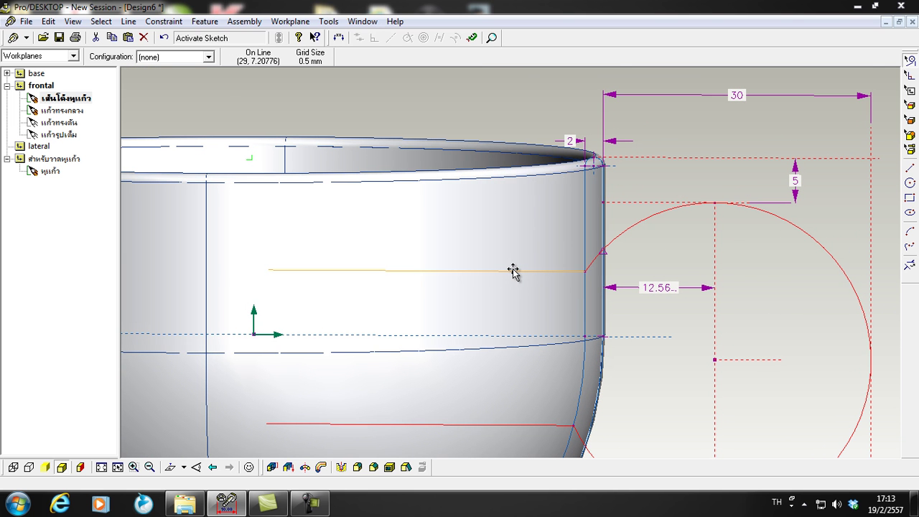
middle_drag(515, 270, 529, 277)
scroll(529, 277, down, 2)
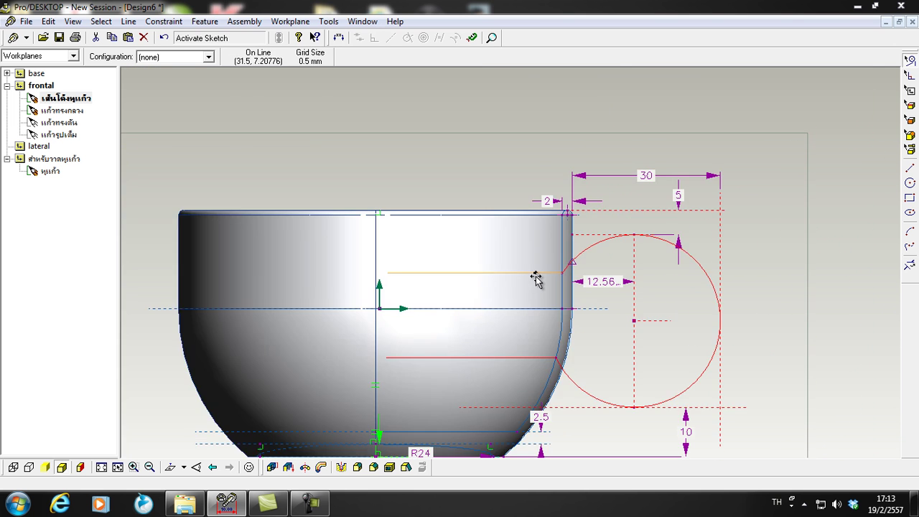
scroll(553, 197, up, 2)
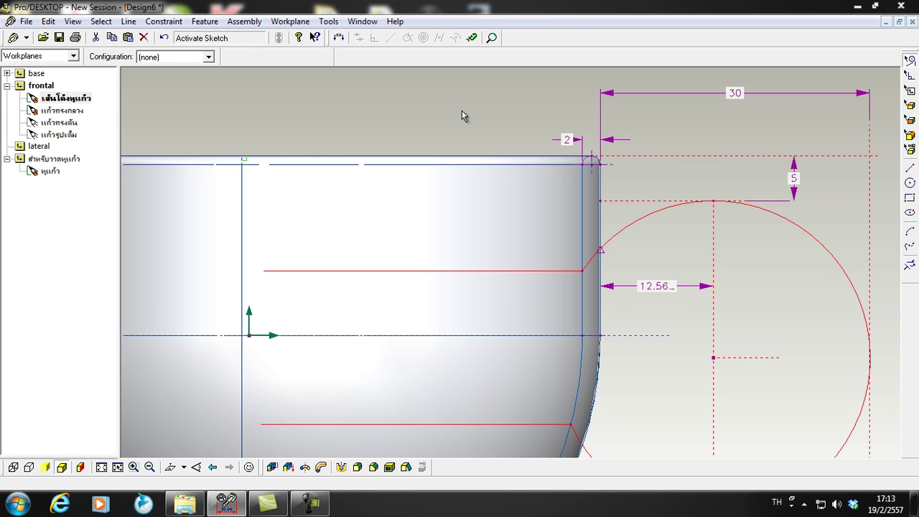
Dimension the vertical distance from the construction line at the glass rim to the handle path's upper horizontal line.
click(339, 39)
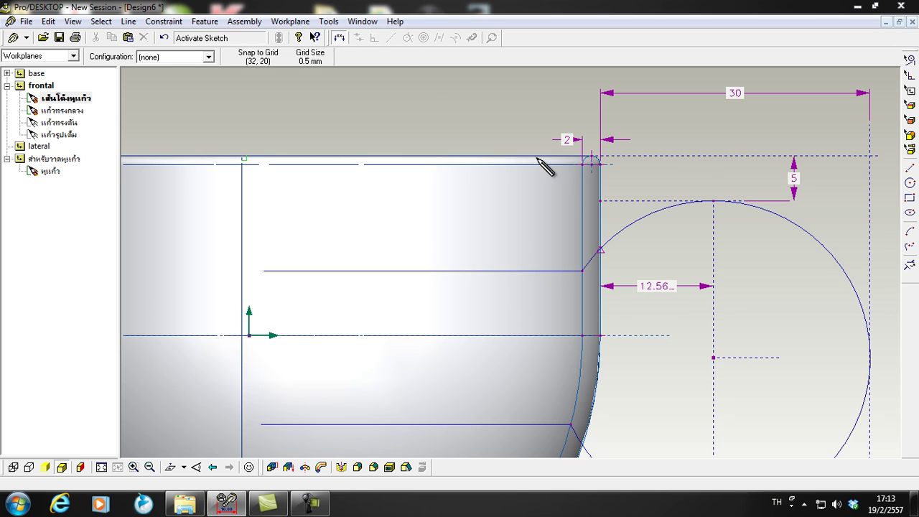
scroll(569, 226, down, 2)
scroll(588, 207, up, 2)
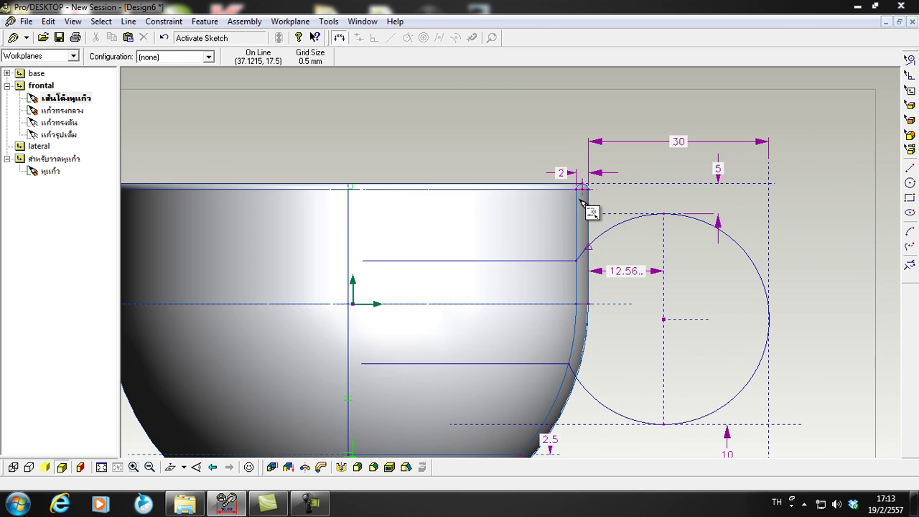
click(608, 183)
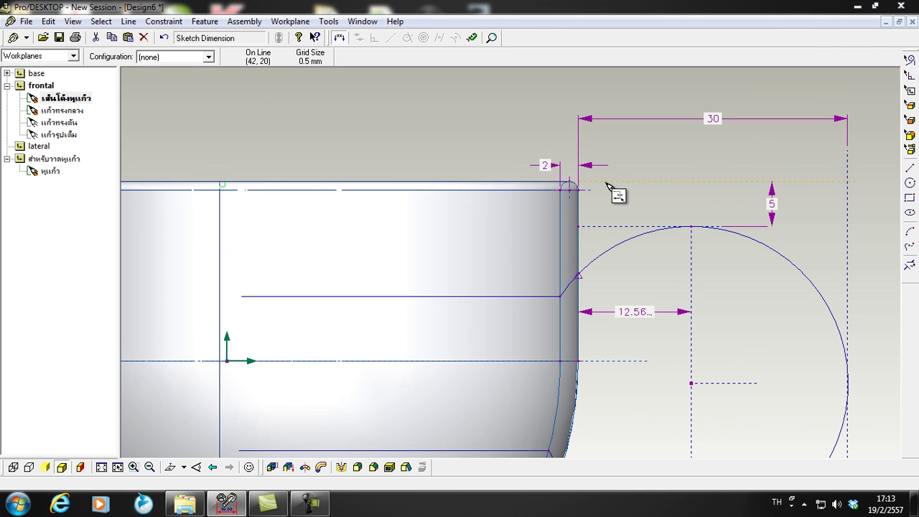
click(520, 297)
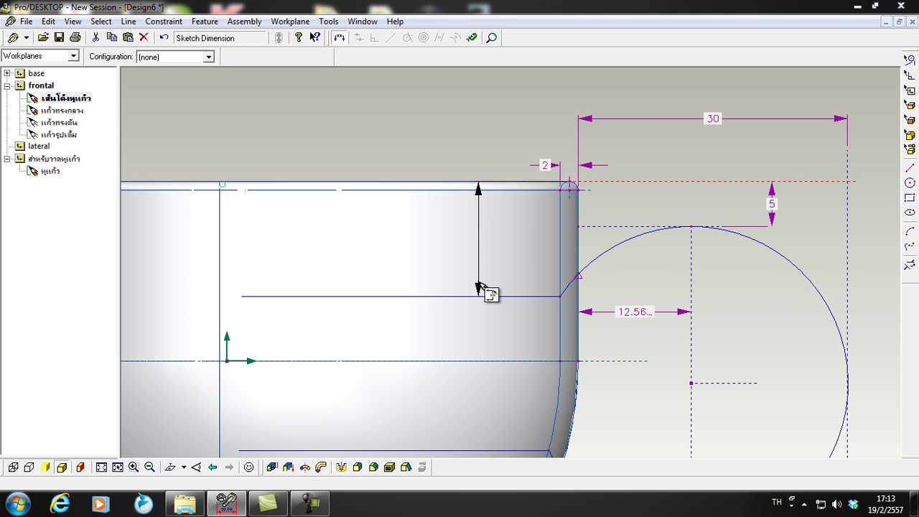
click(478, 280)
scroll(486, 266, up, 3)
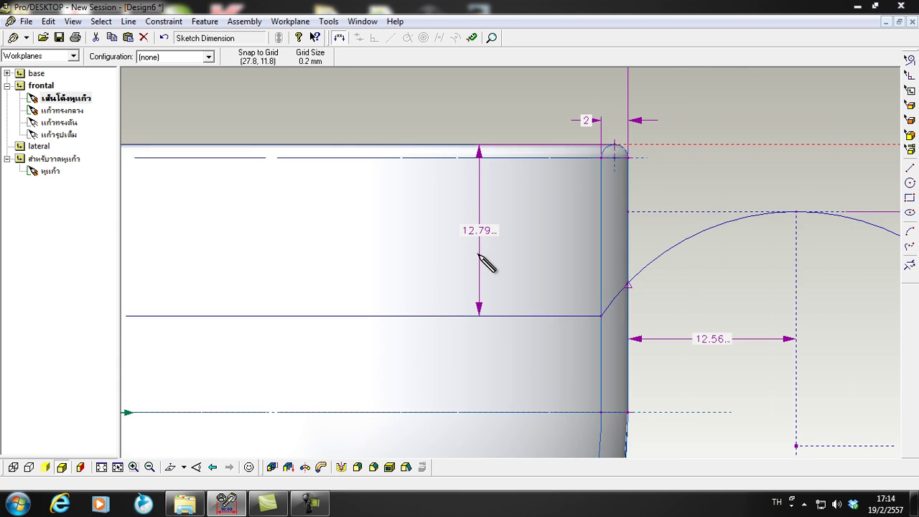
scroll(494, 228, down, 3)
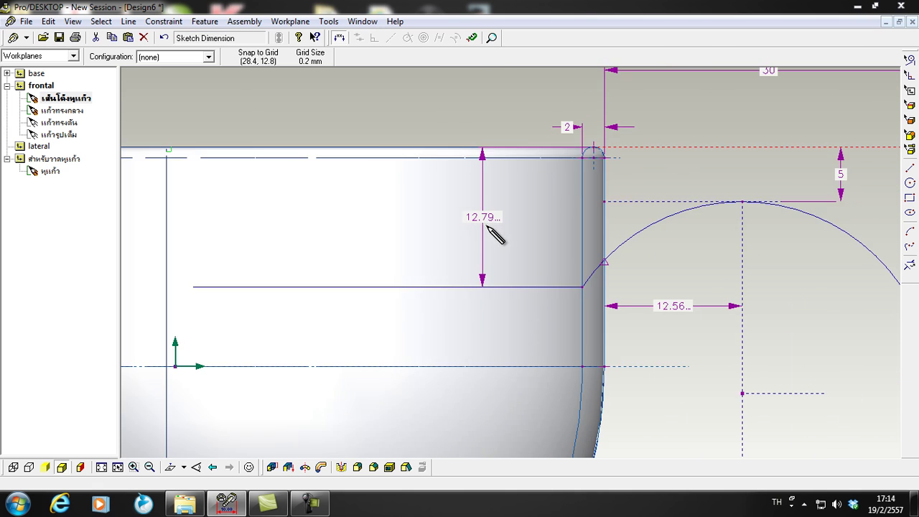
Examine the dimensioned handle path against the glass from several angles.
mouse_move(510, 251)
middle_down()
mouse_move(493, 263)
mouse_move(525, 281)
mouse_move(490, 213)
mouse_move(435, 201)
mouse_move(450, 220)
middle_up()
scroll(488, 230, up, 2)
scroll(475, 208, down, 3)
scroll(487, 215, up, 2)
scroll(364, 148, down, 3)
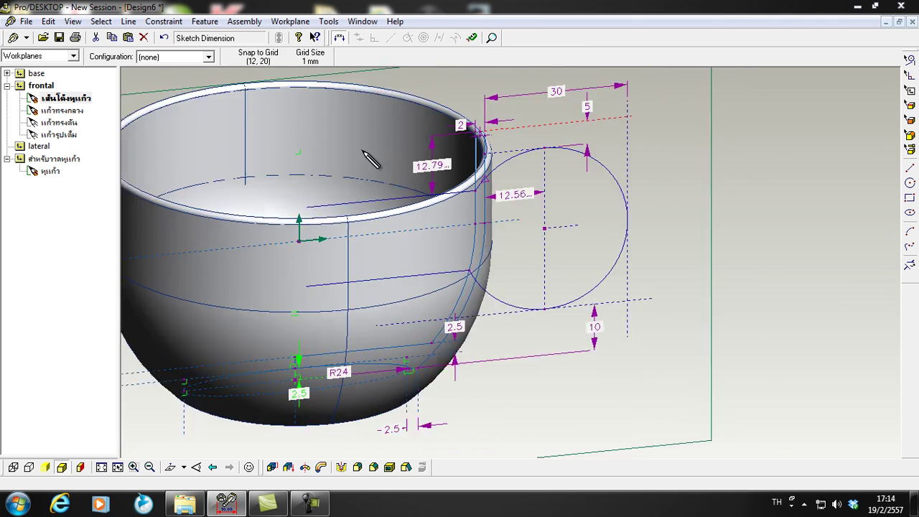
scroll(467, 225, up, 3)
middle_drag(519, 269, 495, 273)
scroll(498, 222, up, 2)
scroll(514, 237, down, 3)
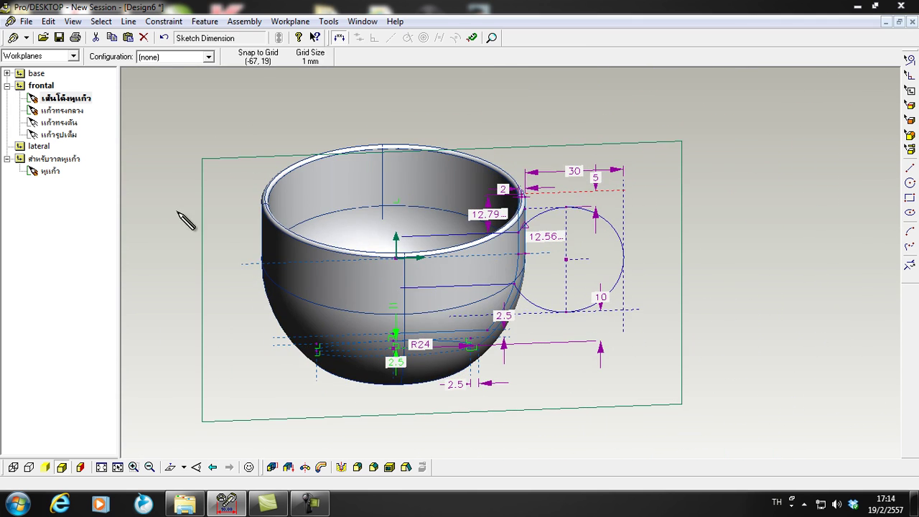
Activate the sketch หูแก้ว, face its workplane straight on and display the glass as transparent.
double_click(34, 171)
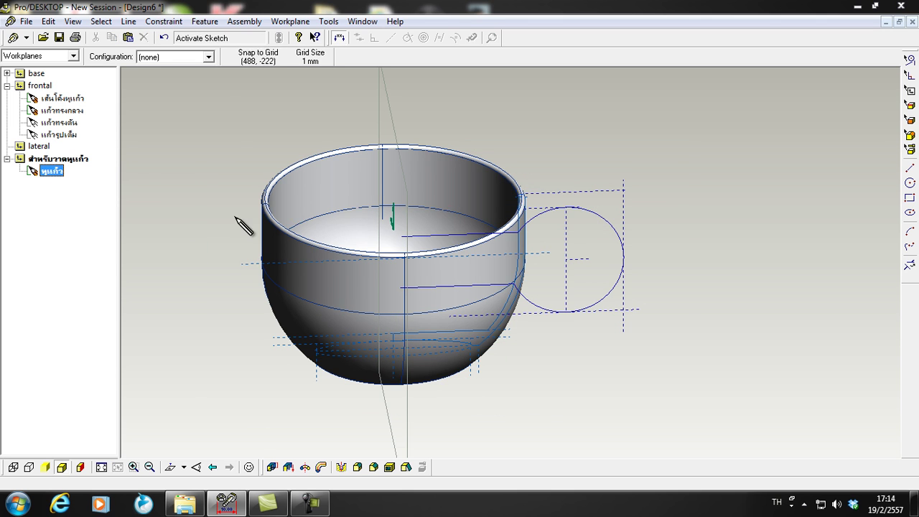
double_click(52, 173)
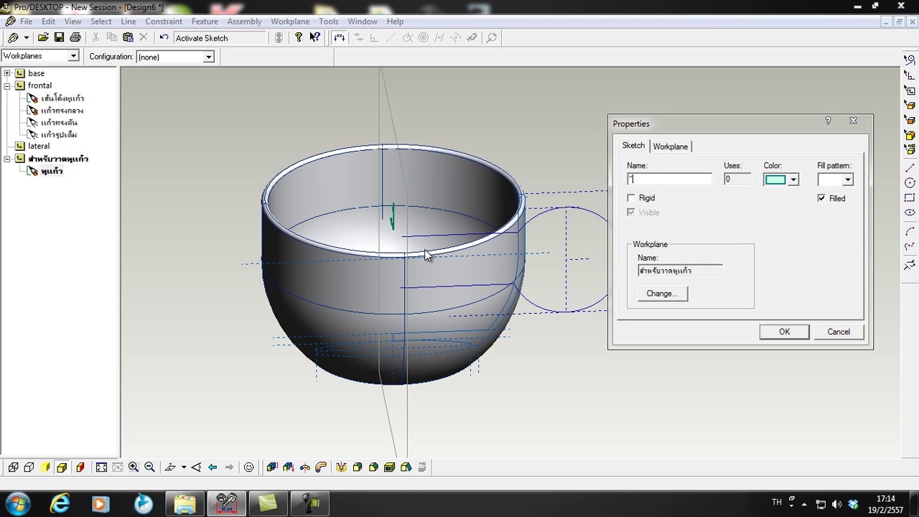
click(840, 334)
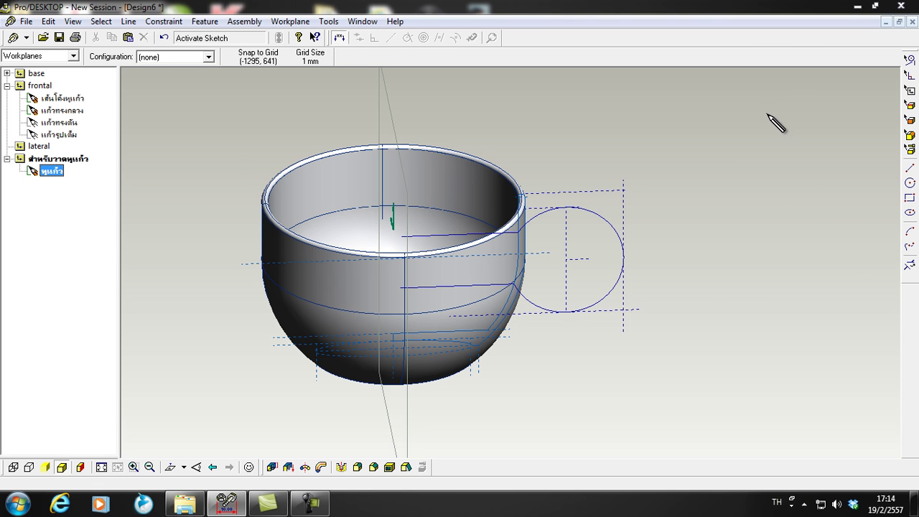
key(n)
scroll(478, 265, down, 2)
scroll(431, 263, up, 2)
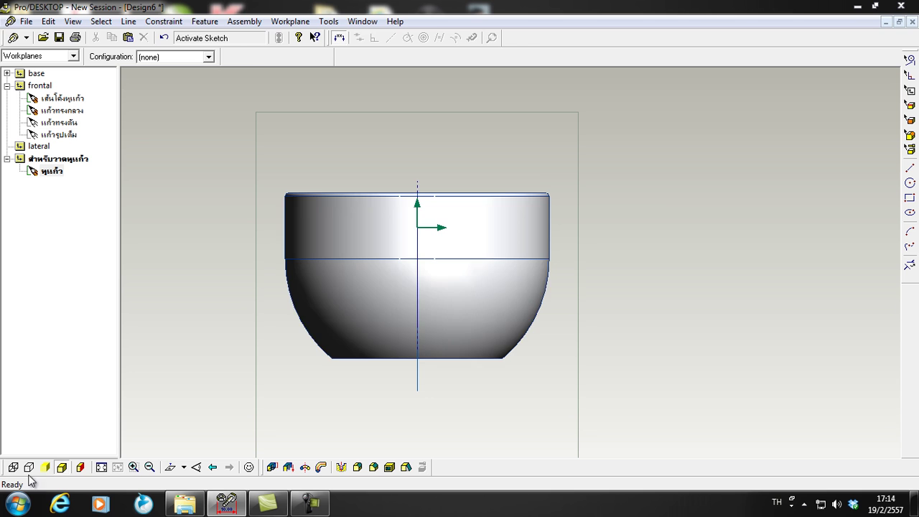
click(59, 426)
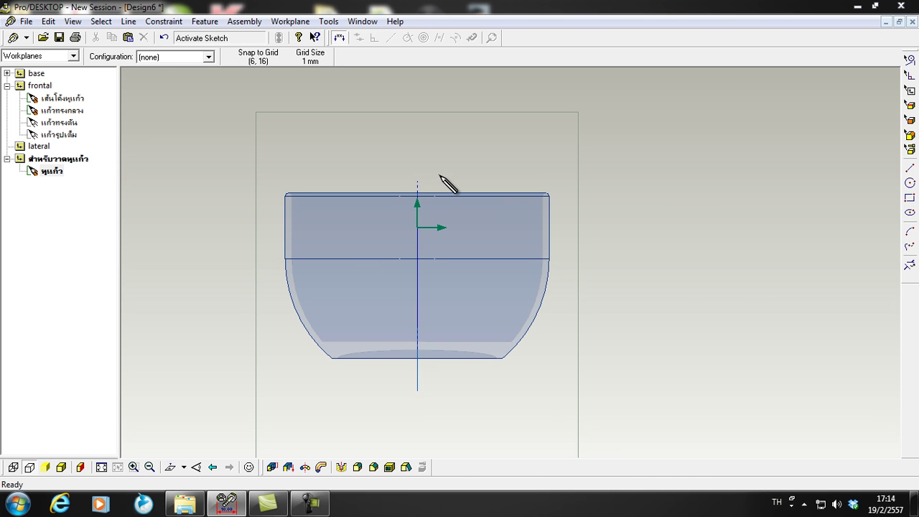
Examine the glass's centre line near the rim and recheck the upper line's rim distance in the sketch เส้นโค้งหูแก้ว.
scroll(433, 185, up, 1)
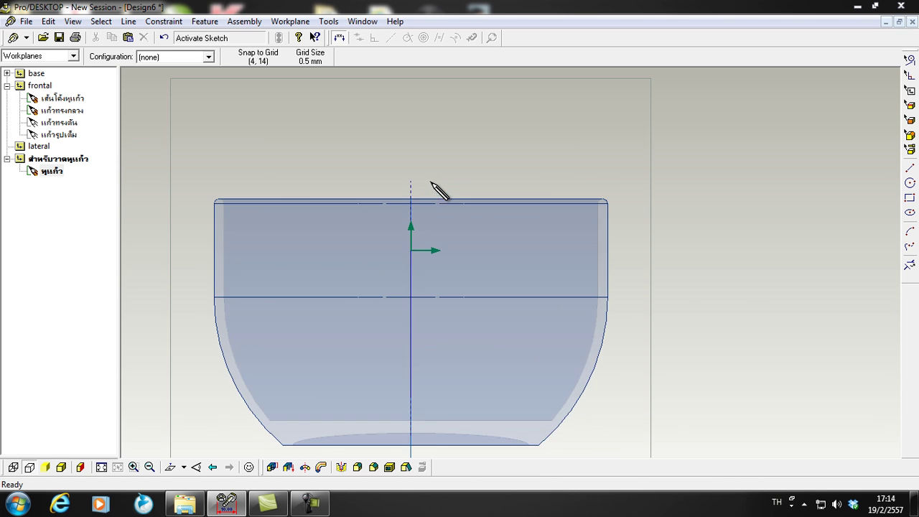
scroll(431, 230, up, 1)
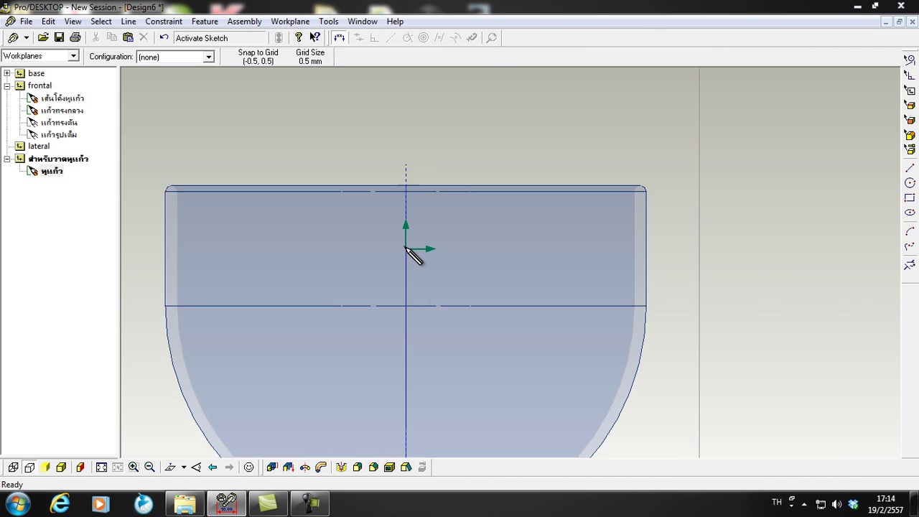
scroll(405, 245, up, 1)
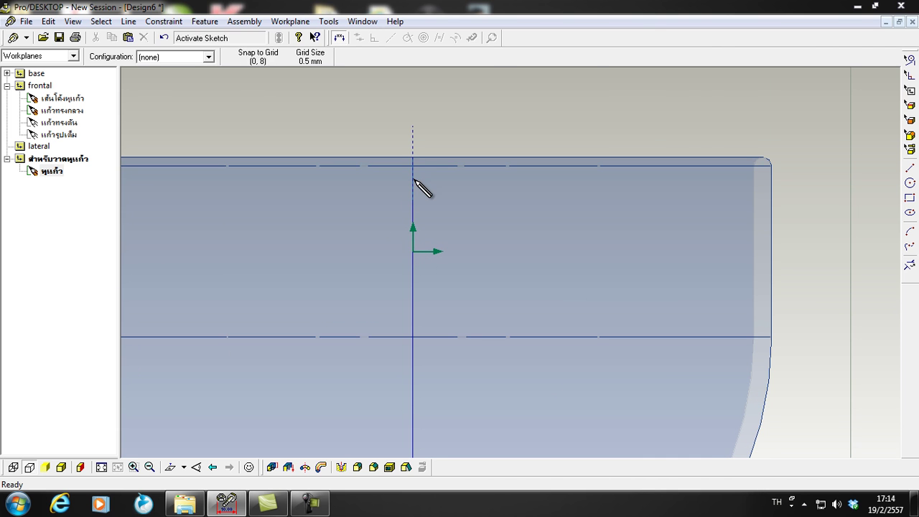
scroll(420, 189, down, 2)
scroll(417, 191, up, 1)
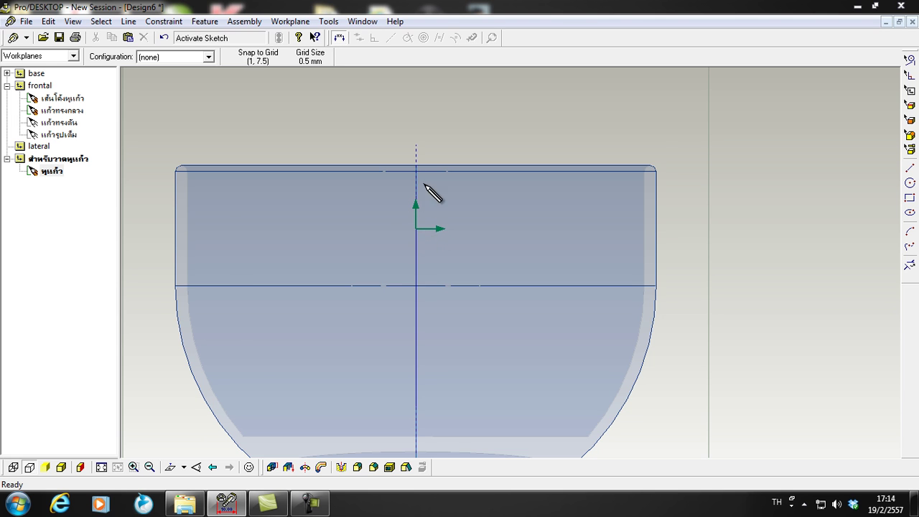
scroll(430, 230, down, 1)
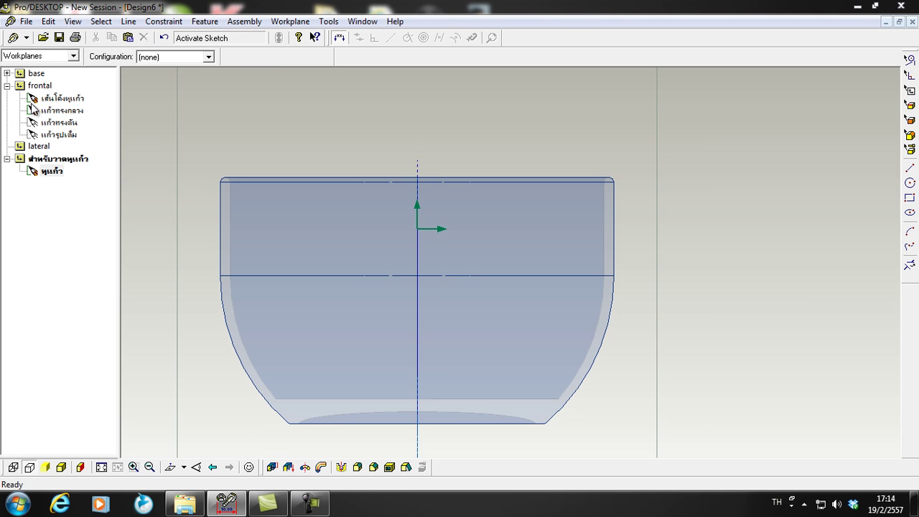
double_click(70, 100)
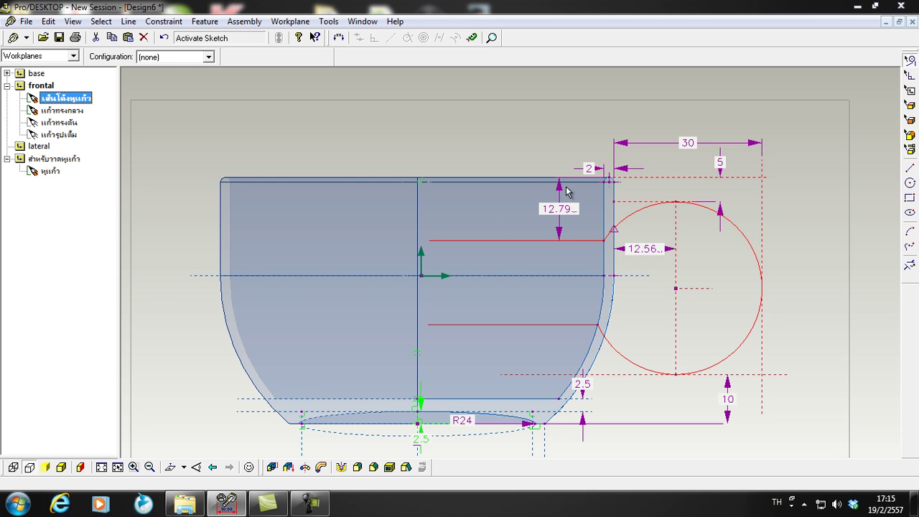
Activate the sketch หูแก้ว and draw a horizontal construction line across the glass's centre line, about 0.5 mm below the workplane origin.
double_click(32, 172)
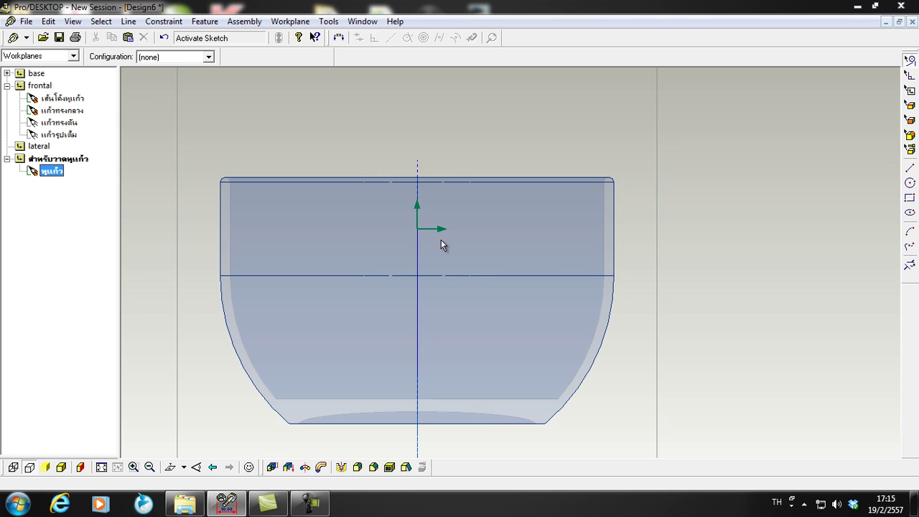
click(909, 170)
scroll(422, 179, up, 2)
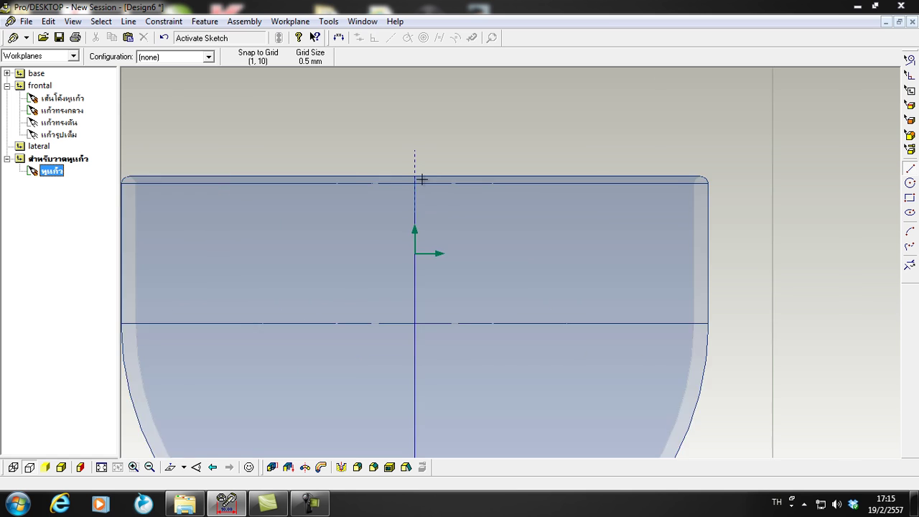
scroll(422, 179, up, 1)
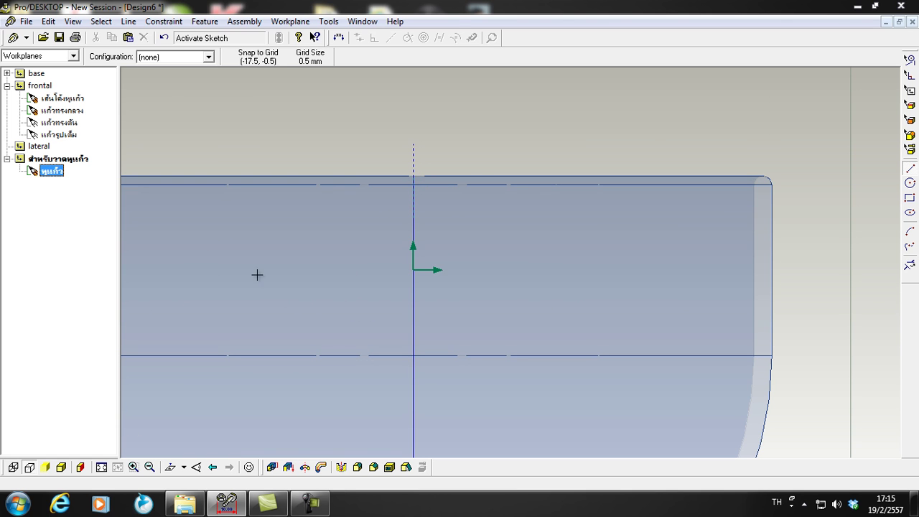
drag(225, 275, 656, 277)
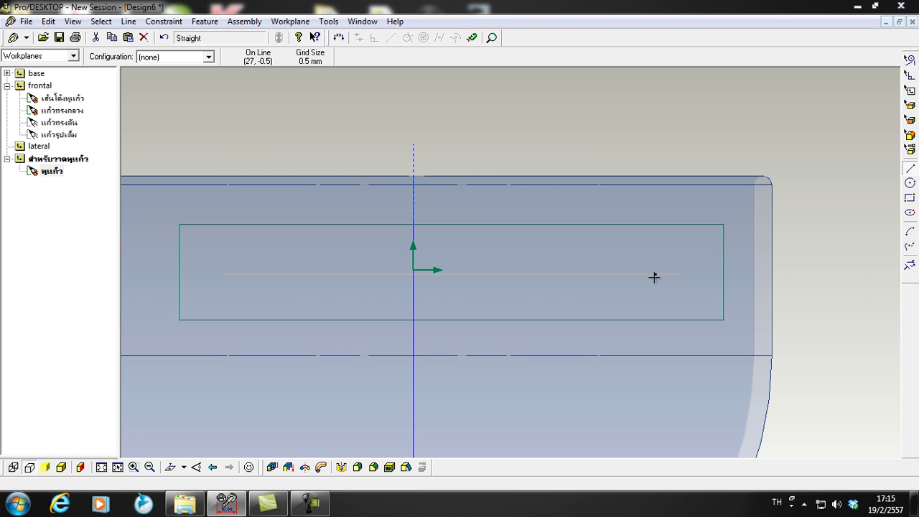
right_click(654, 276)
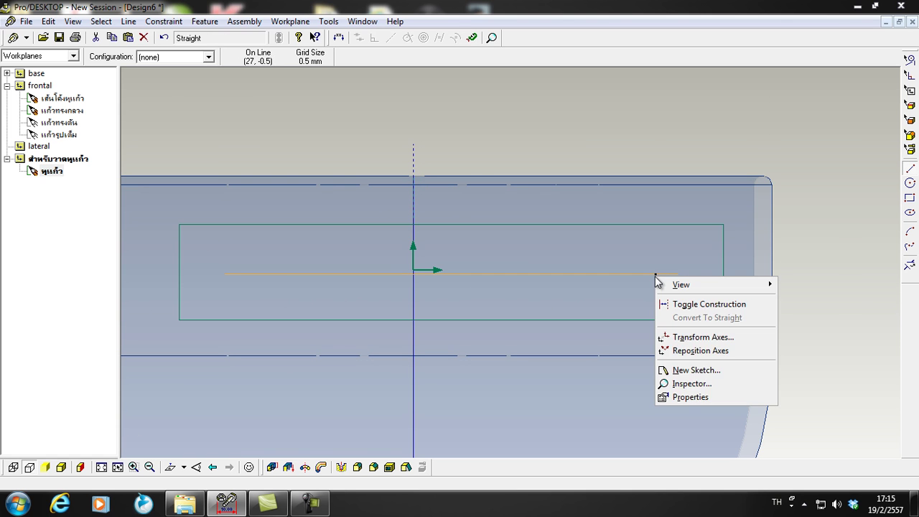
click(678, 305)
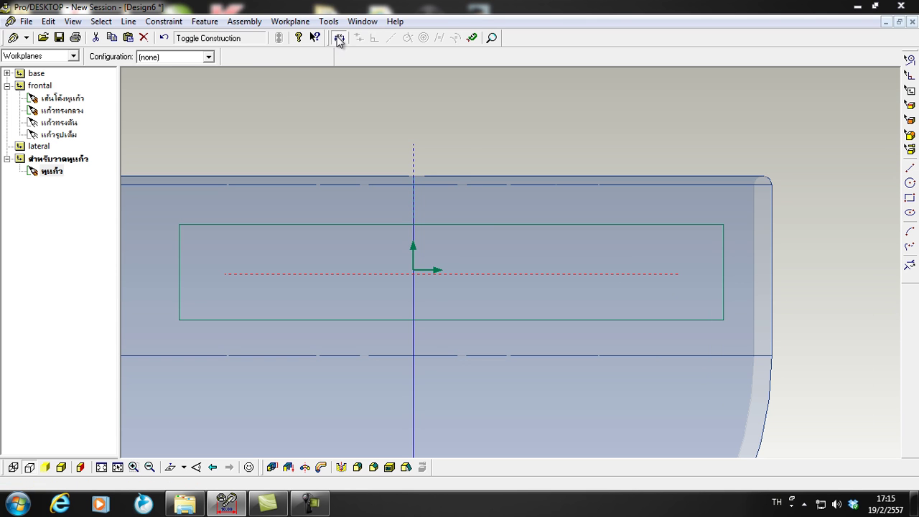
Draw a second horizontal construction line along the glass's top rim, across the centre line in the sketch หูแก้ว.
click(909, 170)
scroll(544, 222, up, 1)
scroll(441, 197, down, 2)
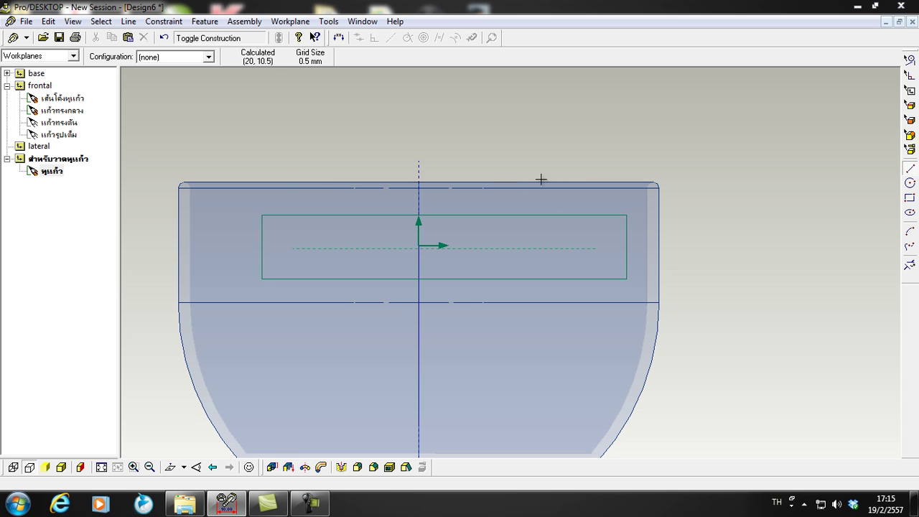
click(563, 185)
right_click(537, 183)
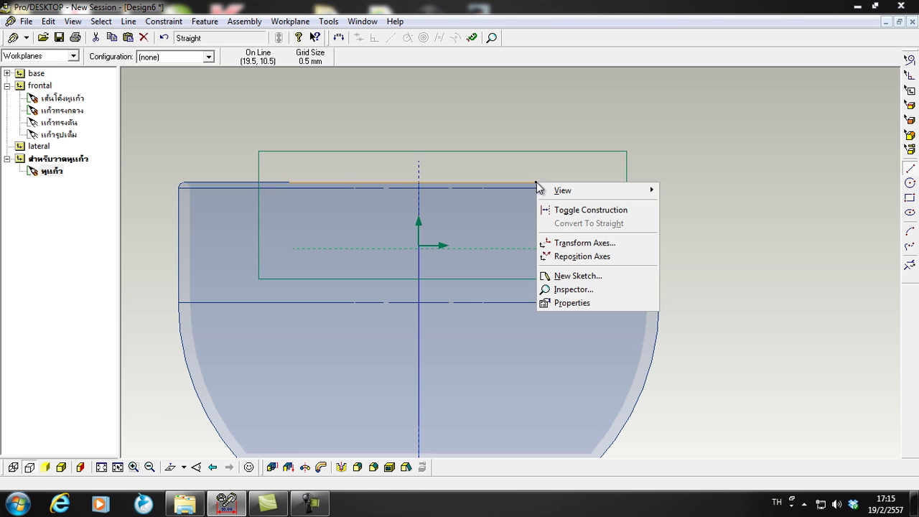
click(564, 209)
scroll(460, 219, down, 1)
scroll(467, 199, up, 2)
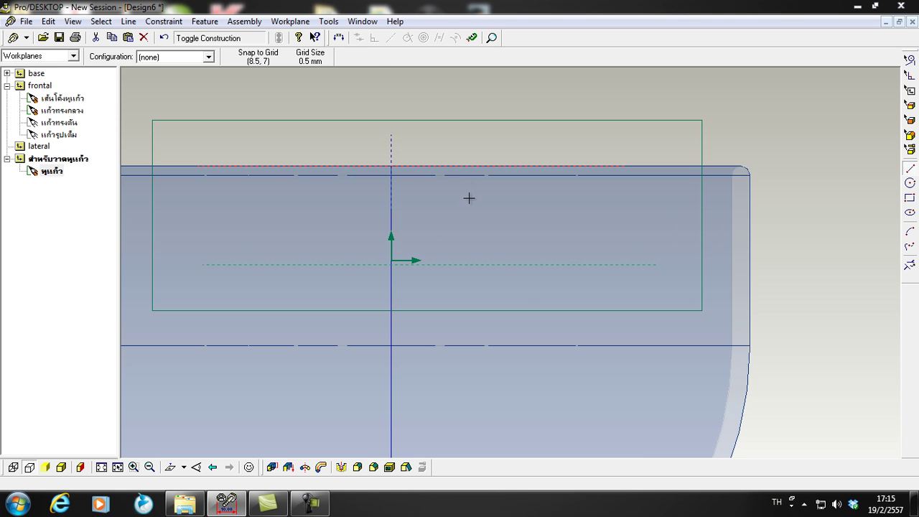
Dimension the distance between the rim construction line and the lower construction line and set it to 12.79 mm.
click(341, 39)
drag(481, 168, 821, 266)
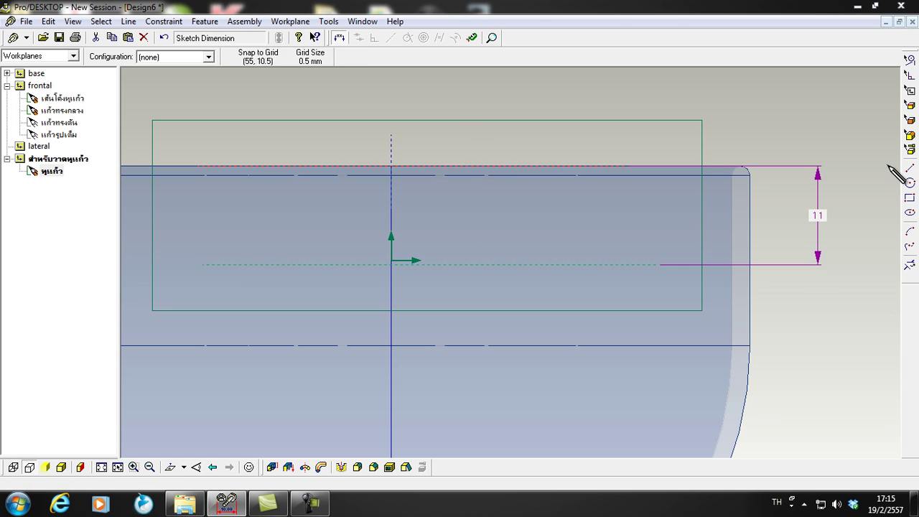
double_click(823, 219)
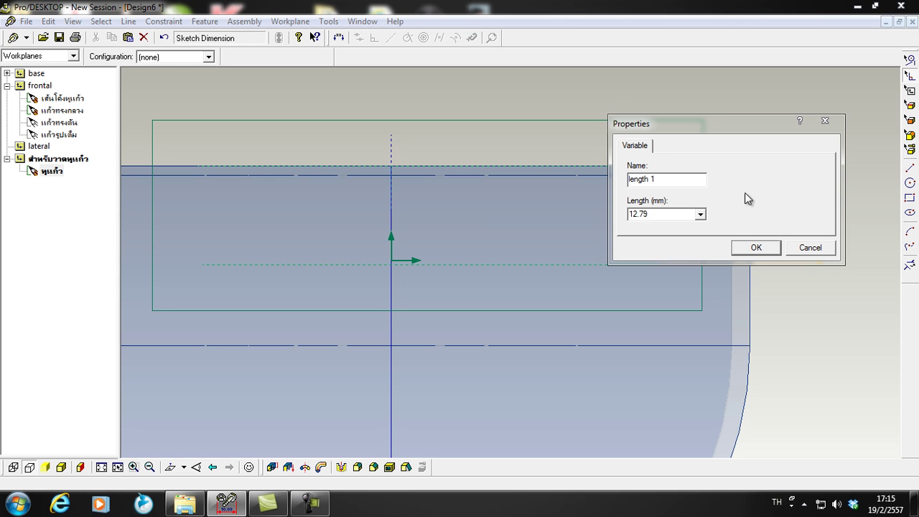
click(754, 247)
scroll(499, 293, down, 2)
scroll(497, 293, up, 1)
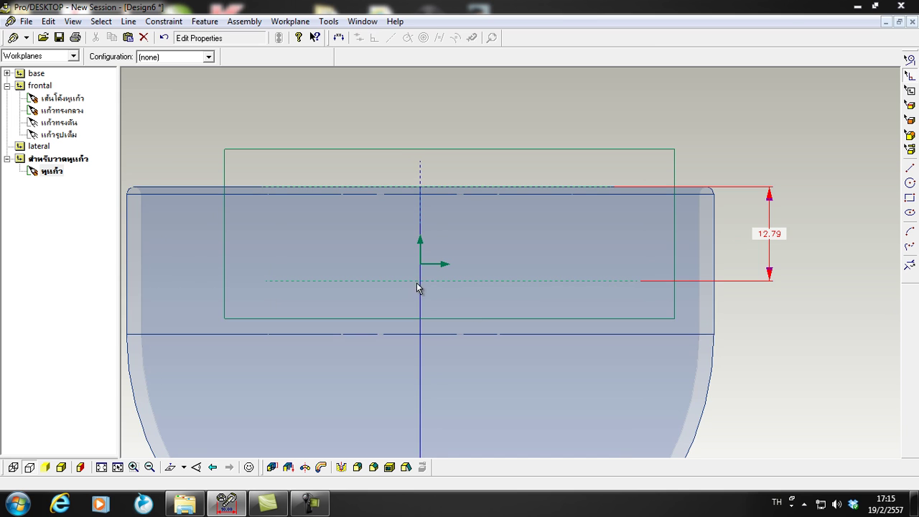
scroll(413, 296, up, 1)
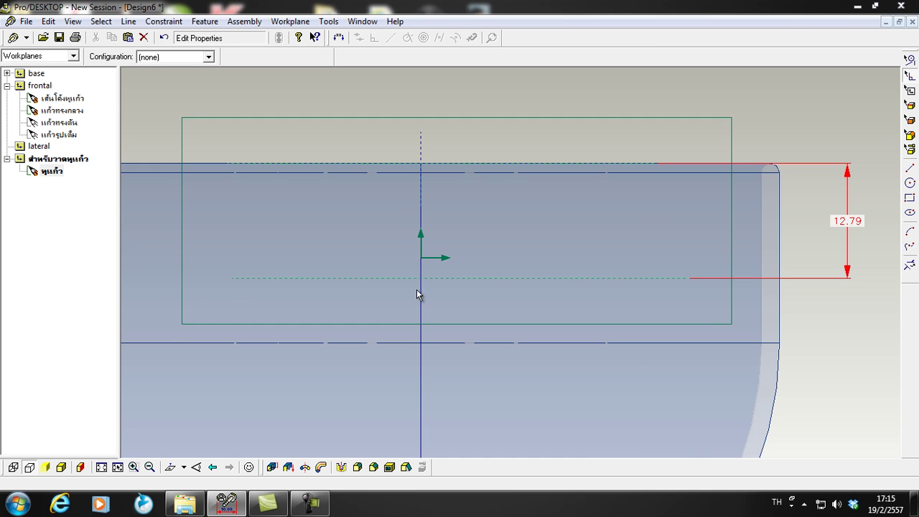
Draw an ellipse centred where the lower construction line crosses the centre line, with radii of about 13.2 mm horizontally and 4 mm vertically.
click(911, 213)
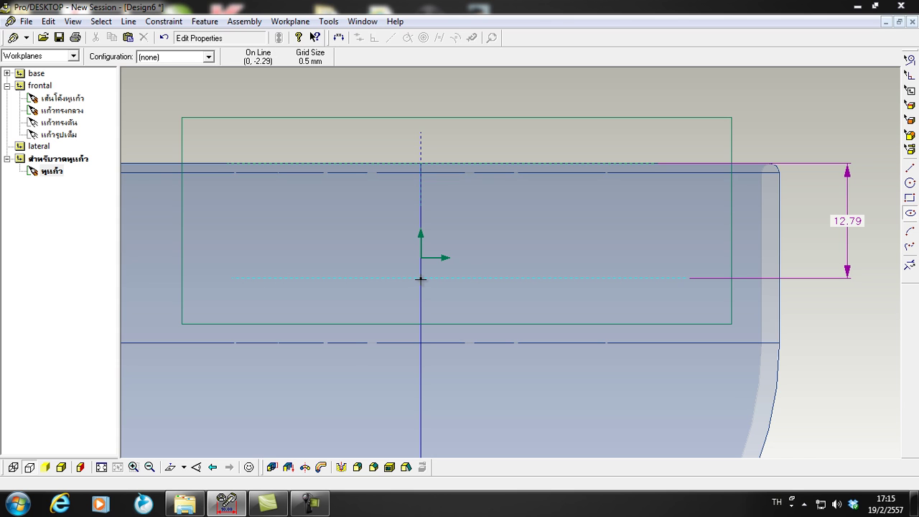
scroll(420, 277, up, 2)
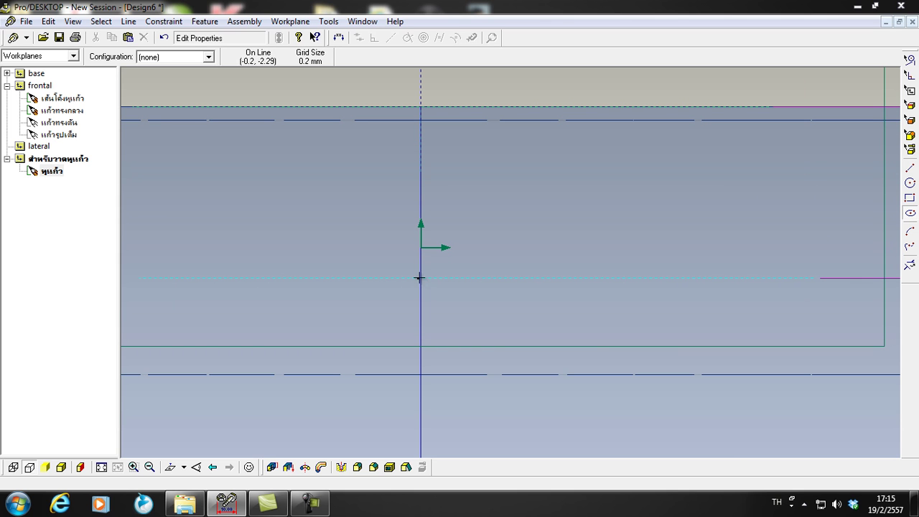
drag(422, 279, 545, 314)
scroll(546, 313, down, 3)
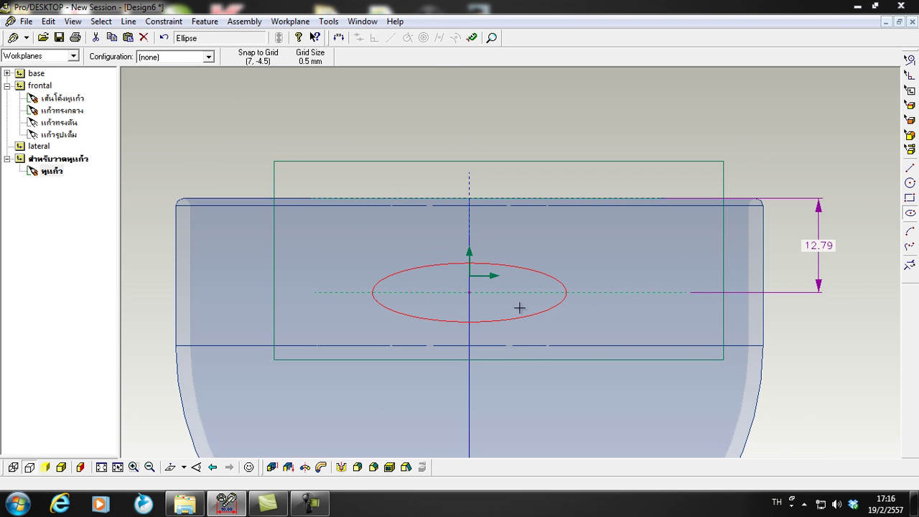
Dimension the ellipse's vertical and horizontal radii.
scroll(506, 291, up, 1)
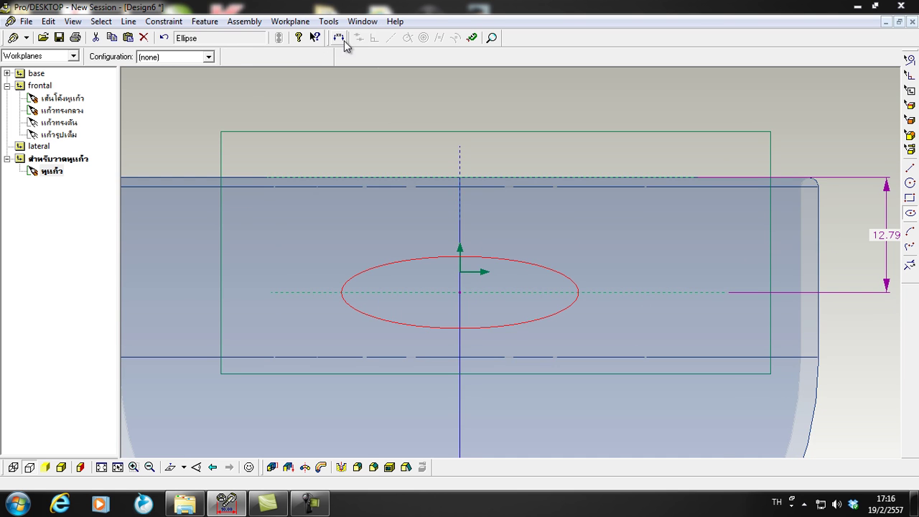
scroll(495, 260, up, 1)
scroll(467, 333, up, 1)
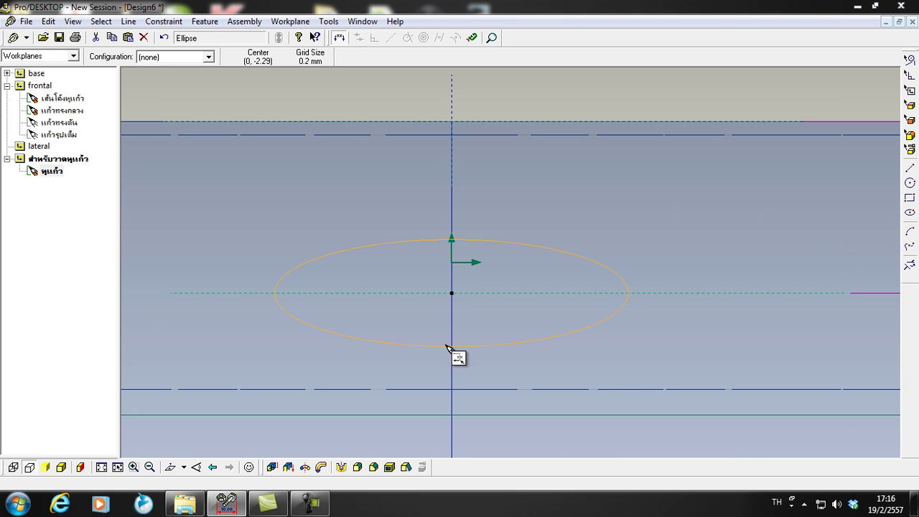
drag(449, 348, 445, 292)
click(636, 302)
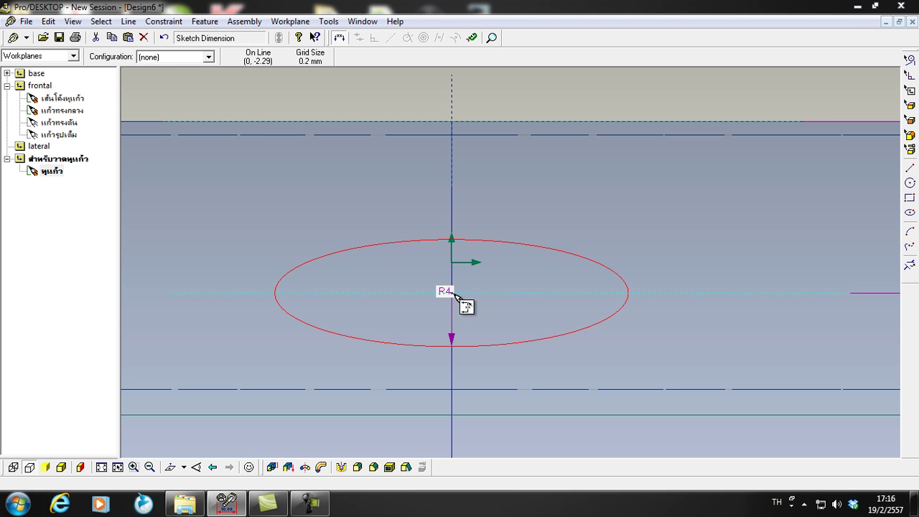
drag(627, 292, 404, 291)
scroll(436, 306, up, 2)
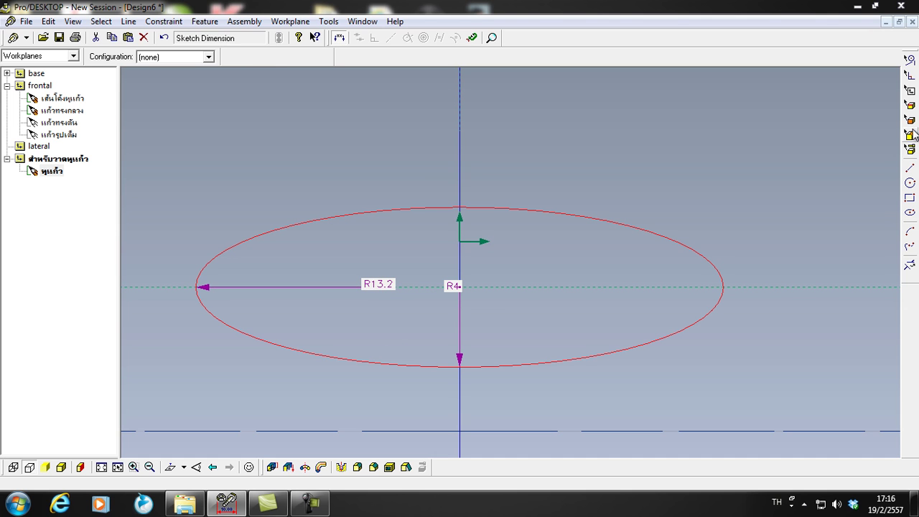
Set the ellipse's horizontal radius to 5 mm.
click(910, 75)
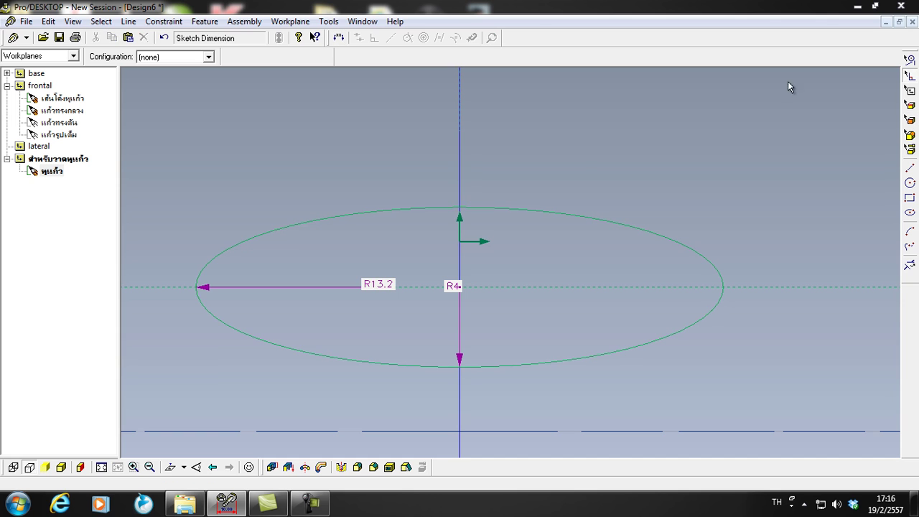
double_click(392, 285)
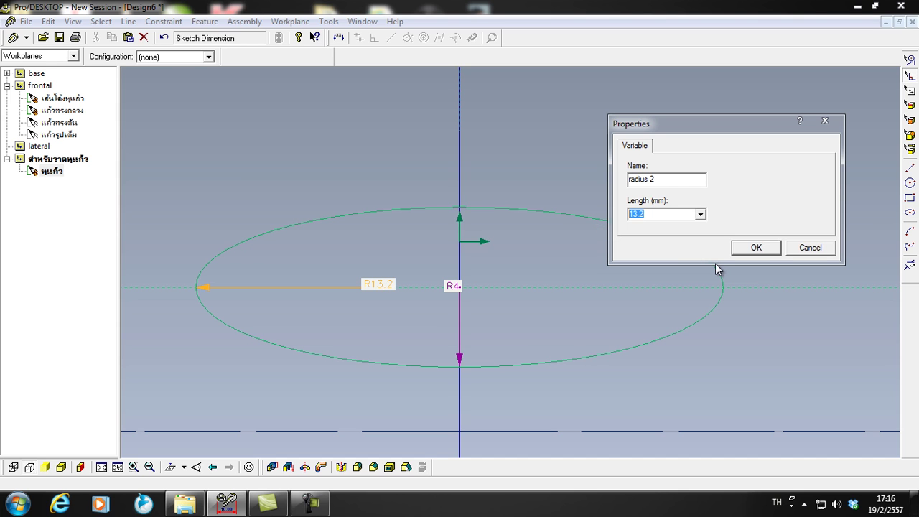
text(5)
click(742, 251)
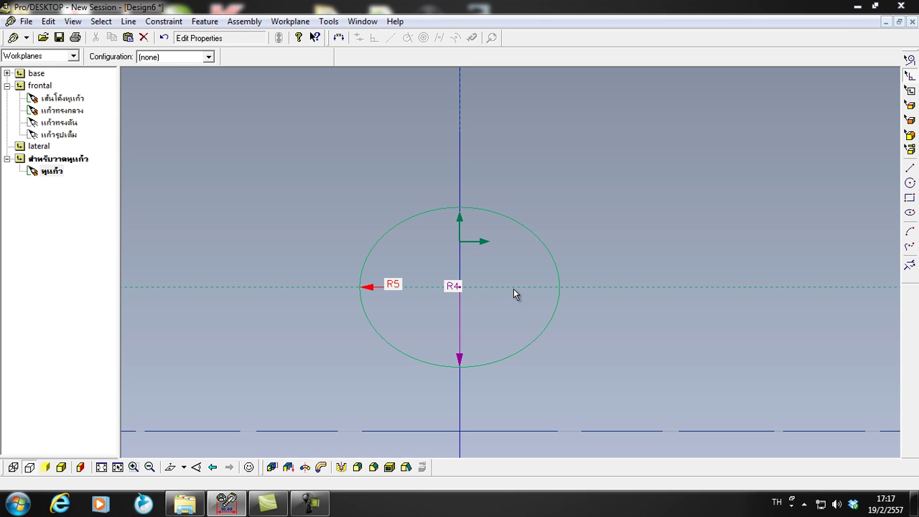
Set the ellipse's vertical radius to 3 mm.
double_click(453, 287)
drag(678, 123, 731, 120)
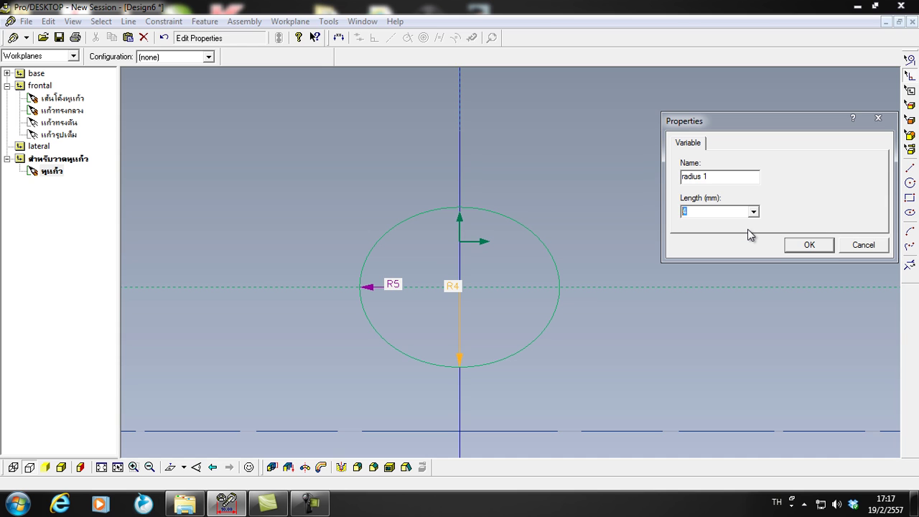
text(3)
click(809, 247)
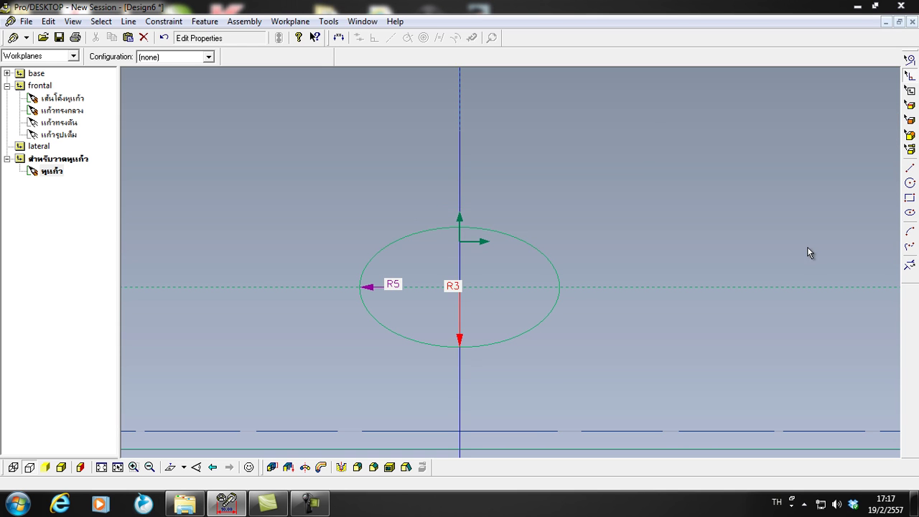
scroll(459, 326, down, 1)
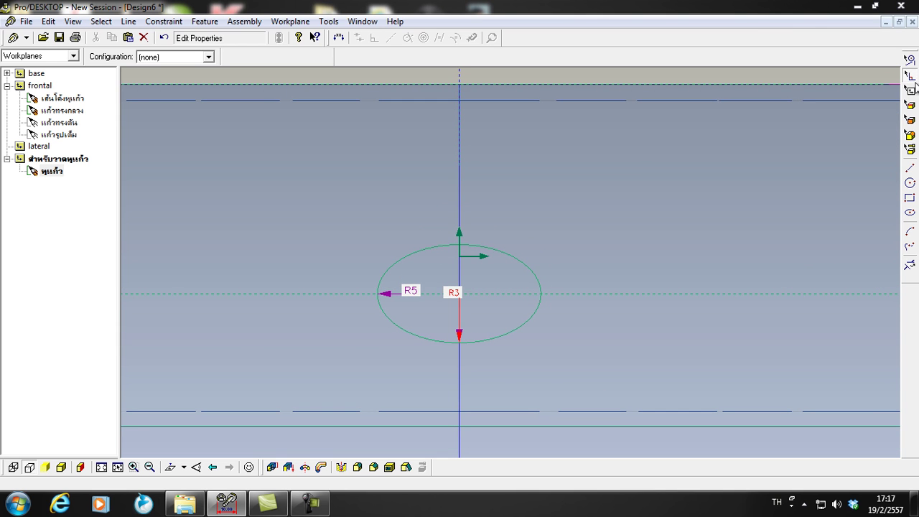
Set the ellipse's vertical radius to 2.5 mm.
double_click(454, 293)
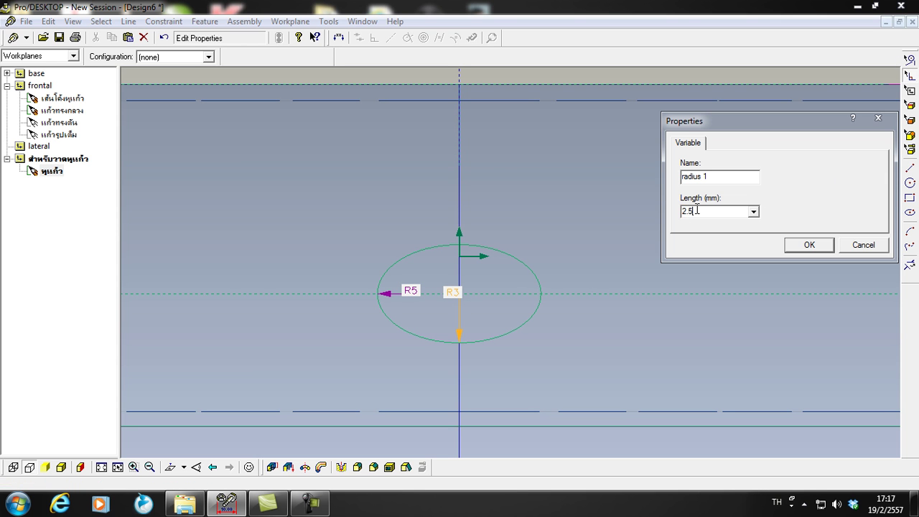
click(805, 246)
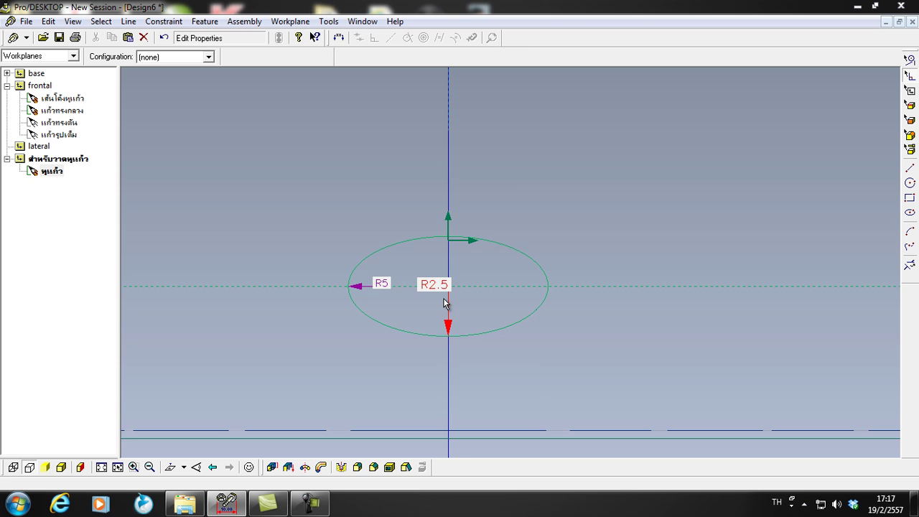
scroll(443, 303, up, 1)
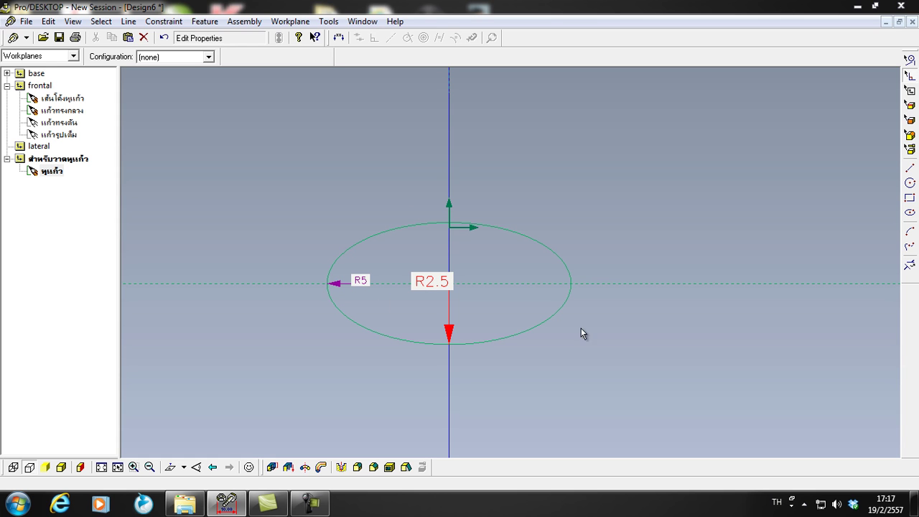
Display the glass as an opaque shaded solid in a three-dimensional view with the ellipse and handle path.
scroll(534, 334, down, 5)
scroll(549, 339, down, 2)
scroll(578, 338, up, 4)
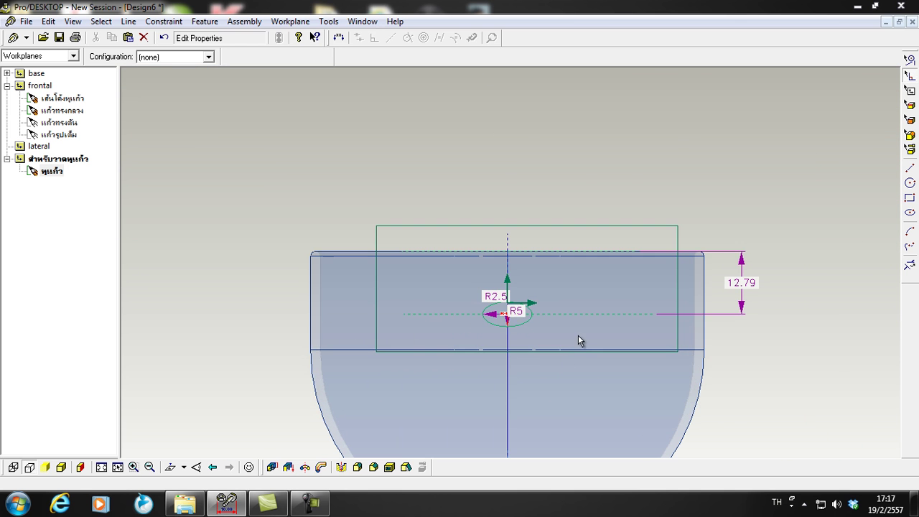
scroll(517, 348, up, 3)
middle_drag(529, 335, 544, 375)
scroll(502, 384, up, 1)
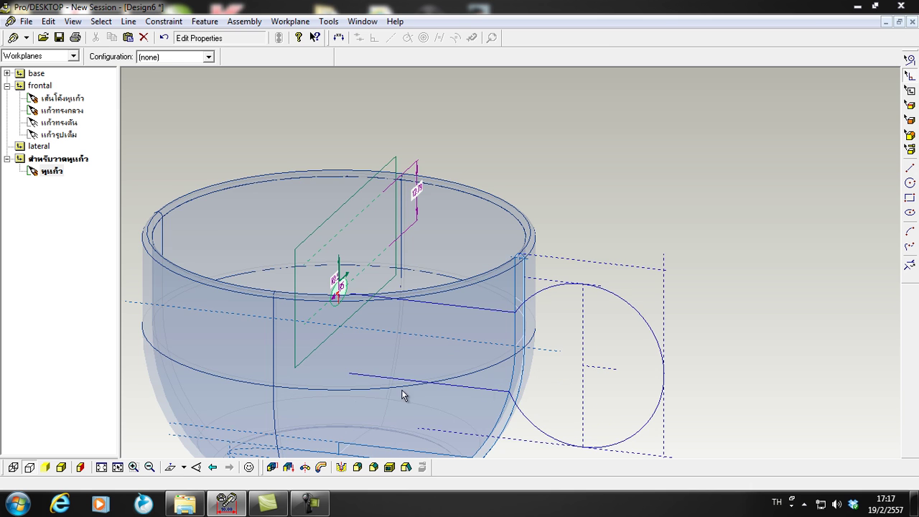
click(62, 468)
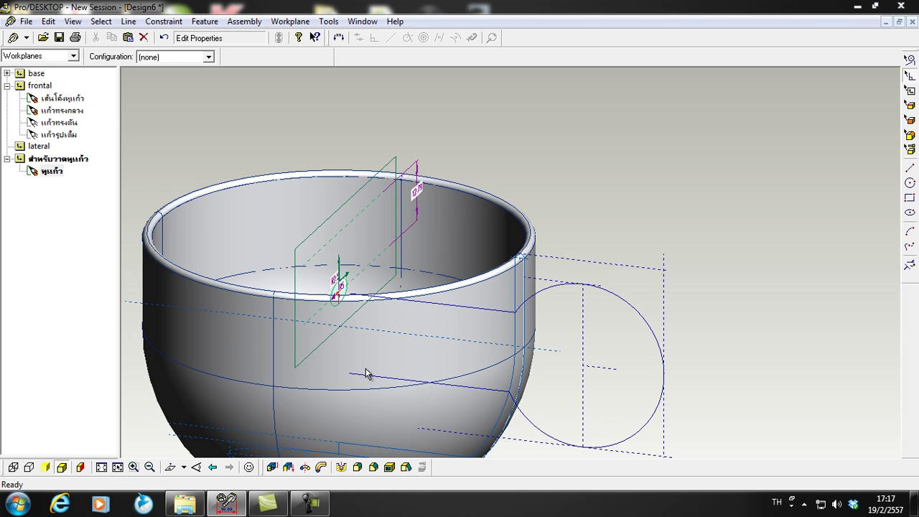
Examine how the elliptical profile sits relative to the start of the handle path's upper line inside the glass.
middle_drag(365, 374, 382, 384)
scroll(377, 381, up, 3)
middle_drag(352, 293, 323, 283)
scroll(456, 289, down, 1)
scroll(452, 287, up, 3)
scroll(423, 267, down, 5)
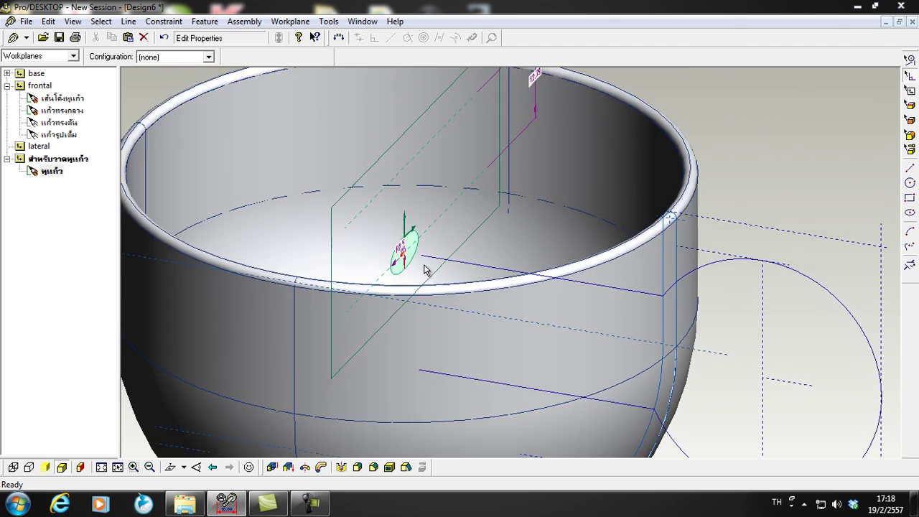
scroll(427, 269, up, 4)
scroll(424, 263, down, 4)
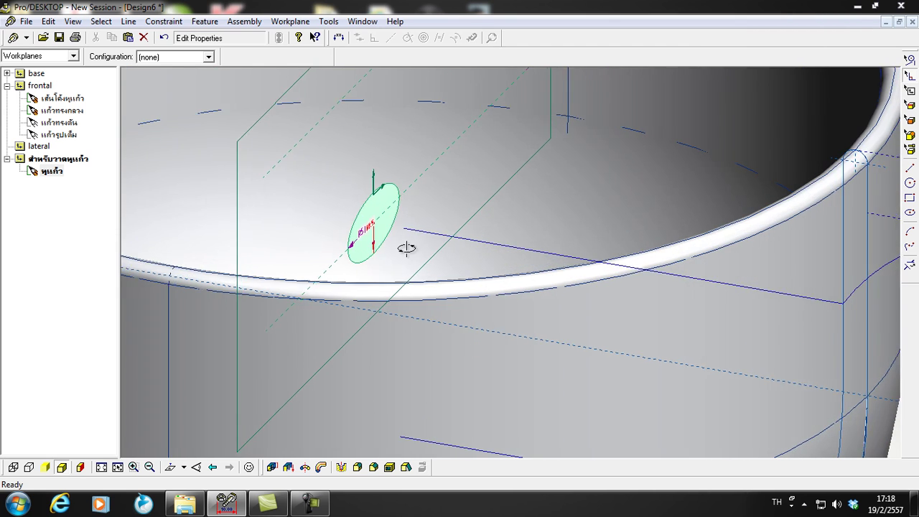
scroll(384, 245, up, 5)
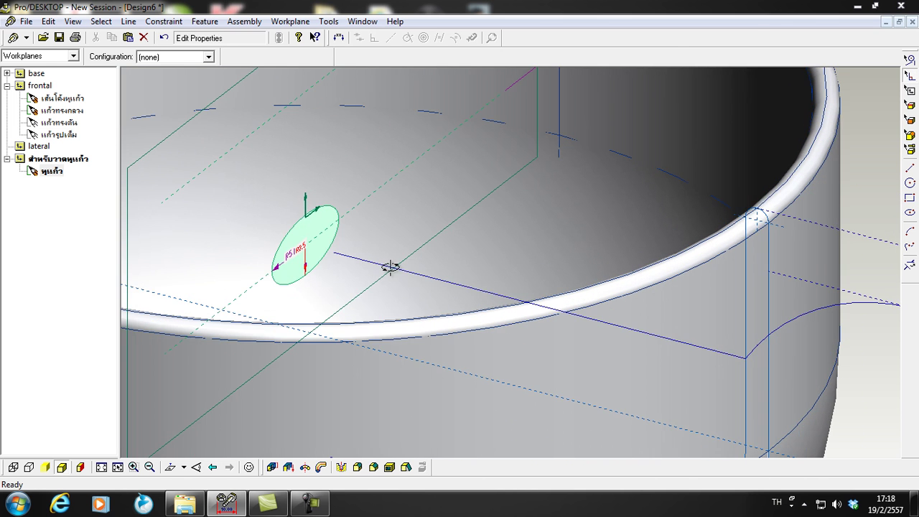
Examine the inner ends of both handle path lines in relation to the elliptical profile and the glass interior.
scroll(391, 269, down, 3)
scroll(459, 241, up, 3)
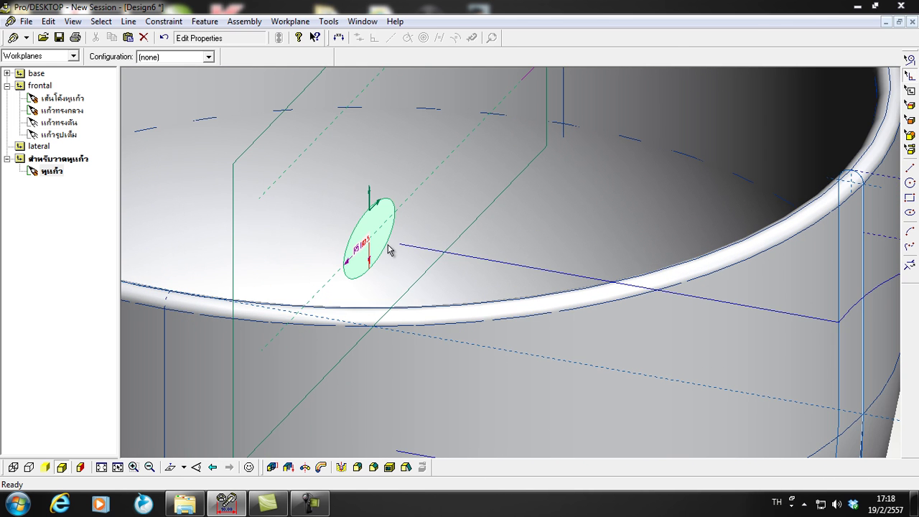
scroll(391, 247, down, 4)
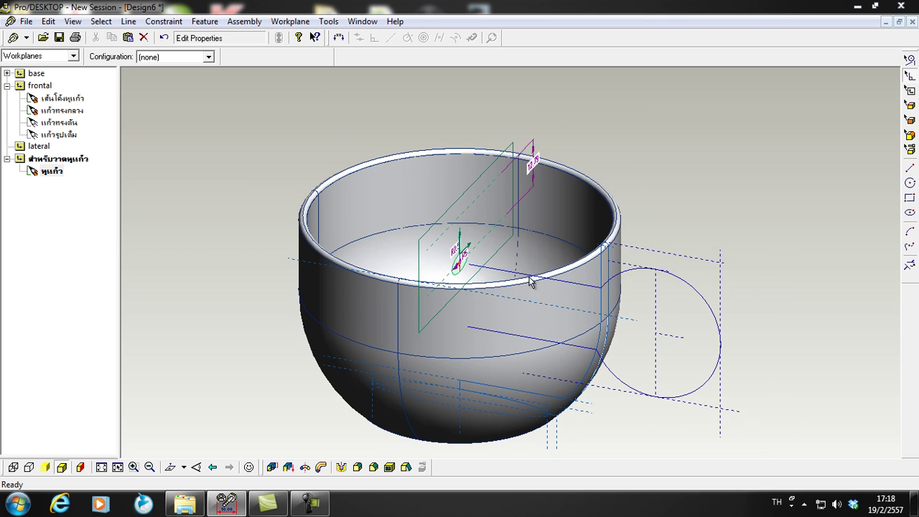
scroll(621, 371, up, 1)
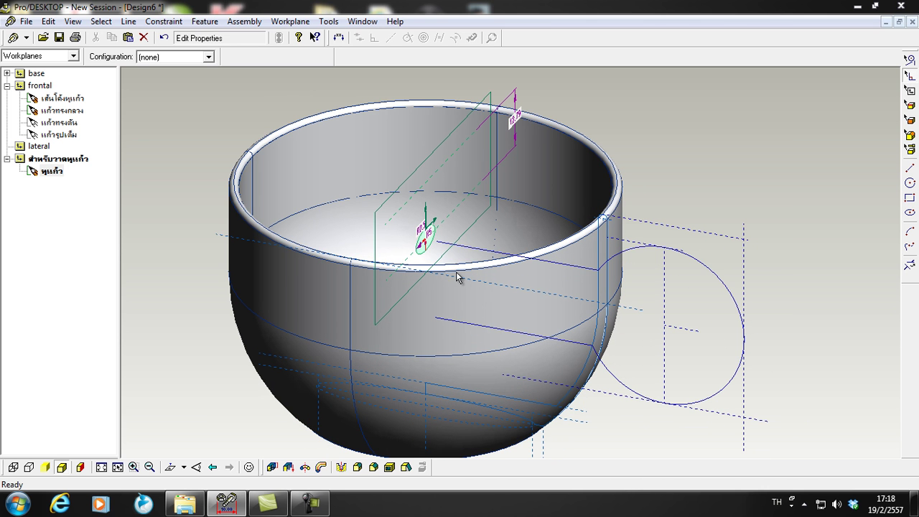
scroll(443, 245, up, 2)
scroll(537, 253, down, 2)
scroll(447, 268, up, 2)
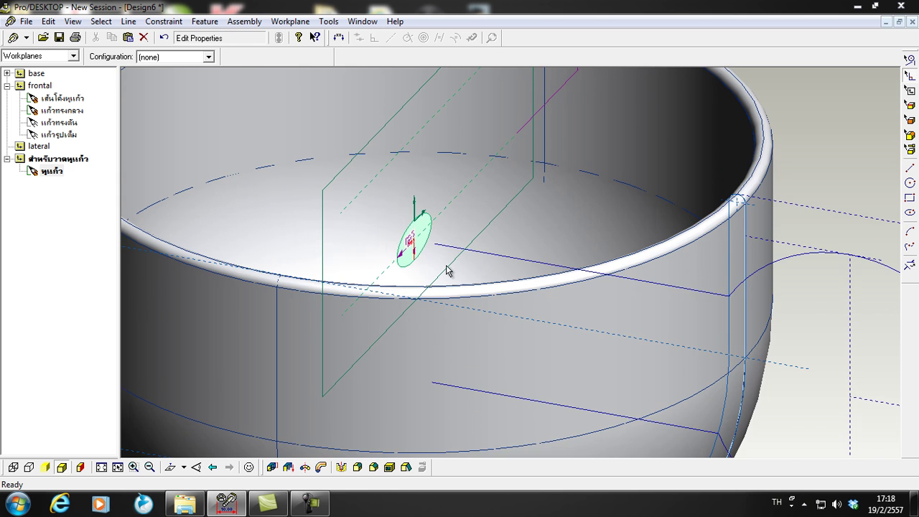
scroll(461, 262, down, 2)
scroll(444, 264, up, 1)
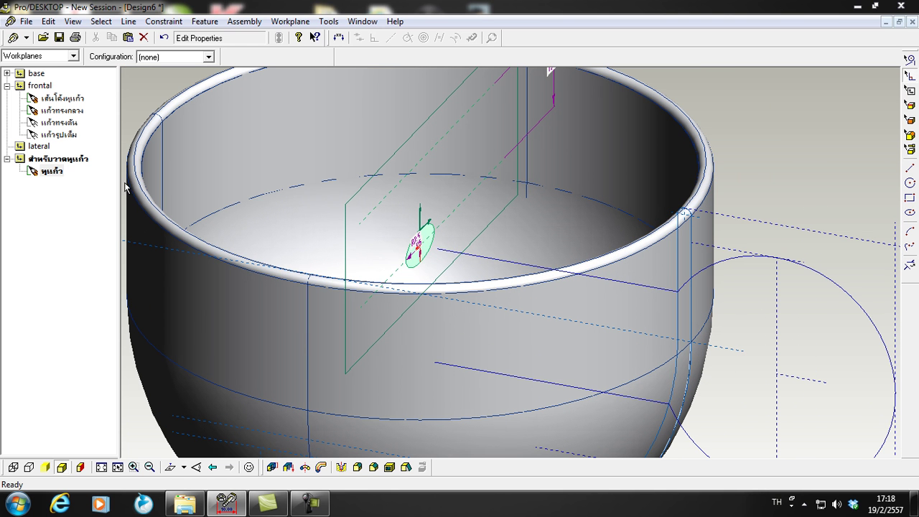
Activate the เส้นโค้งหูแก้ว sketch and extend the inner ends of both horizontal handle path lines past the glass's vertical centre line.
double_click(33, 101)
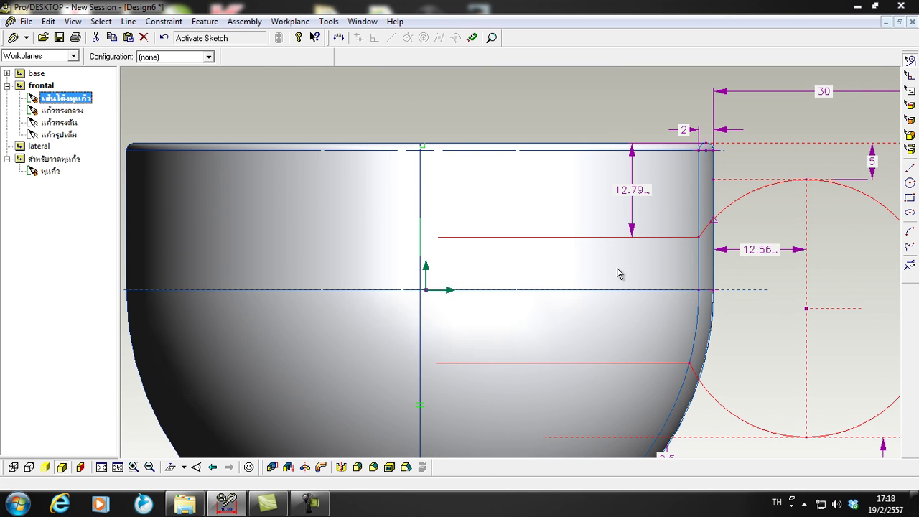
click(440, 238)
drag(439, 239, 390, 237)
click(436, 363)
drag(437, 364, 388, 362)
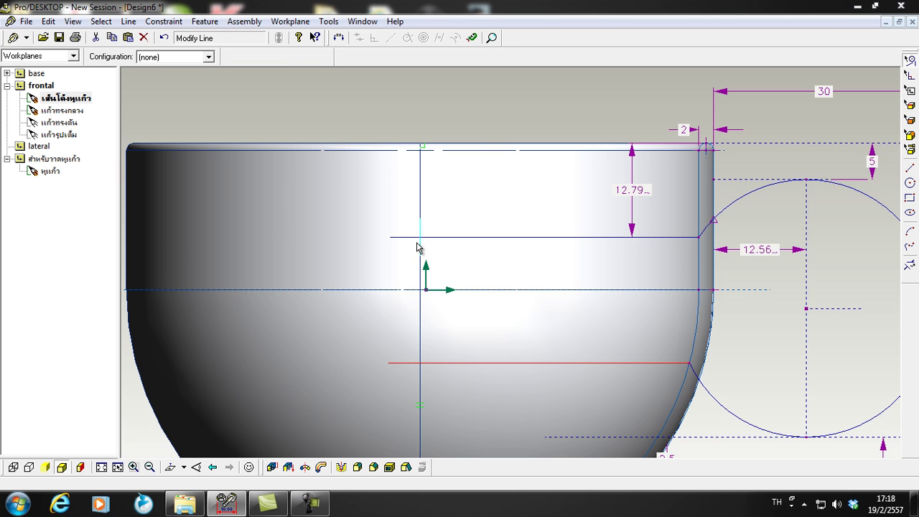
Examine in a three-dimensional view where the extended upper path line meets the elliptical profile inside the glass.
key(Home)
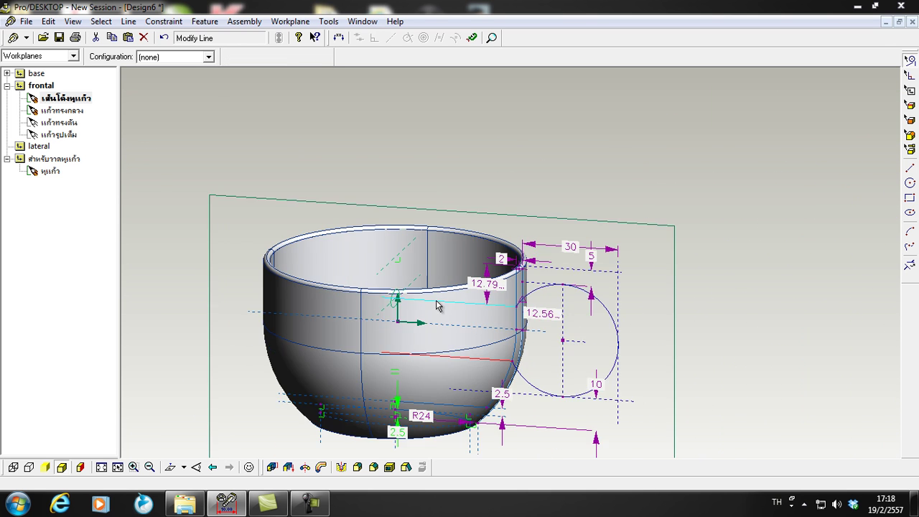
scroll(435, 357, up, 3)
middle_drag(434, 357, 424, 172)
scroll(423, 172, up, 3)
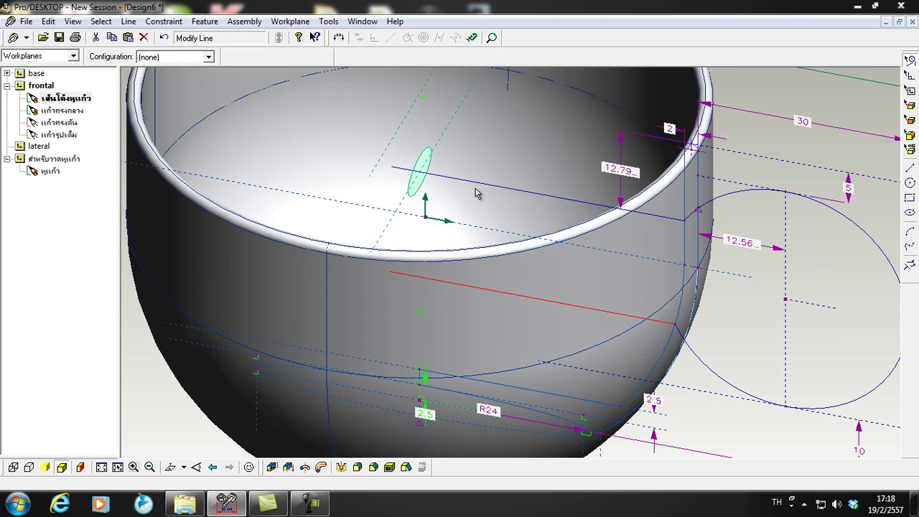
scroll(410, 221, down, 1)
scroll(428, 213, up, 1)
scroll(453, 191, down, 2)
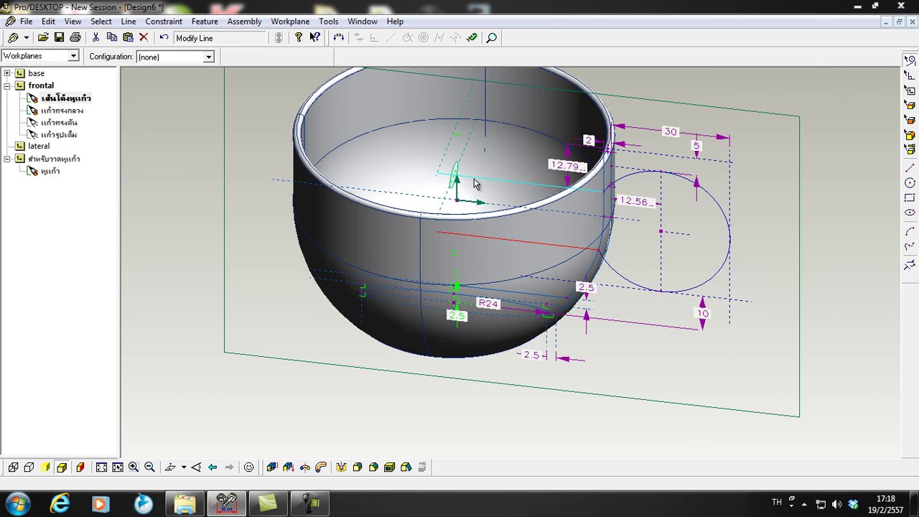
scroll(484, 185, up, 2)
scroll(431, 174, down, 2)
scroll(438, 176, up, 2)
scroll(441, 176, down, 2)
scroll(452, 179, up, 1)
scroll(463, 169, down, 2)
scroll(474, 172, up, 1)
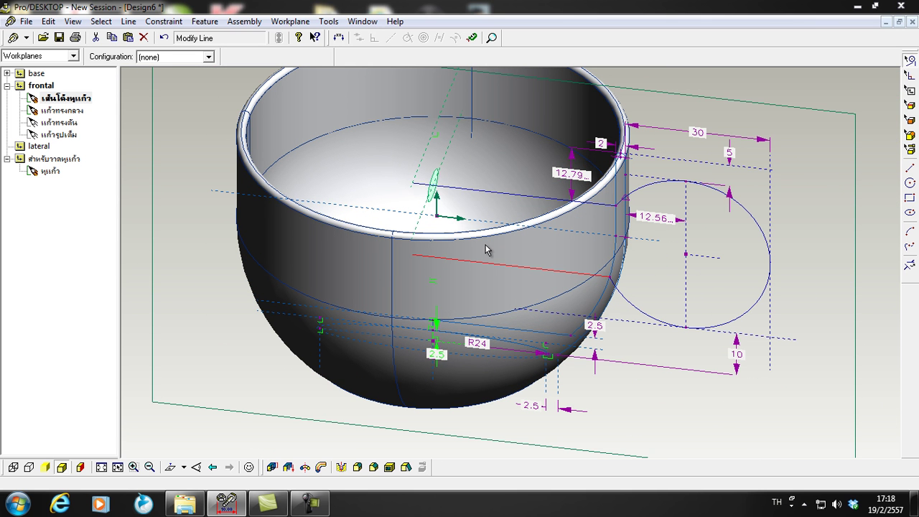
scroll(486, 250, up, 1)
scroll(486, 242, down, 1)
scroll(495, 252, up, 2)
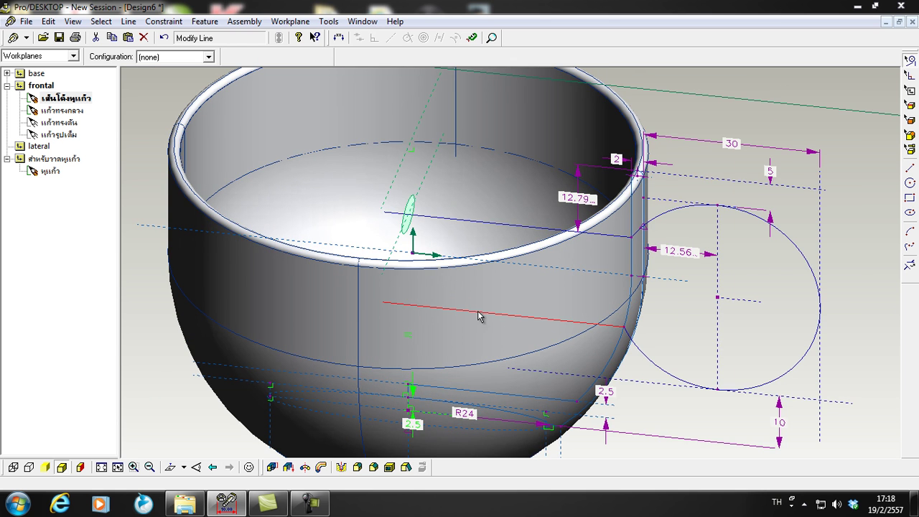
scroll(501, 289, down, 1)
scroll(500, 289, up, 1)
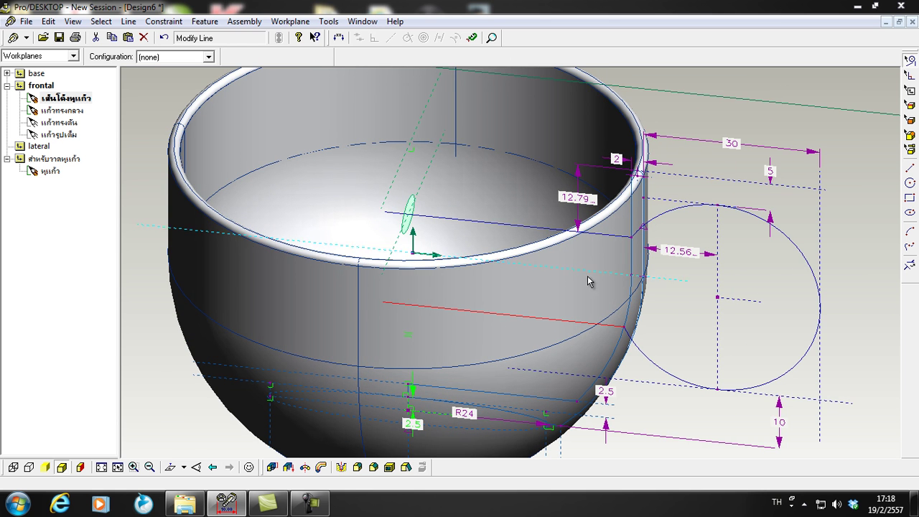
scroll(593, 266, down, 1)
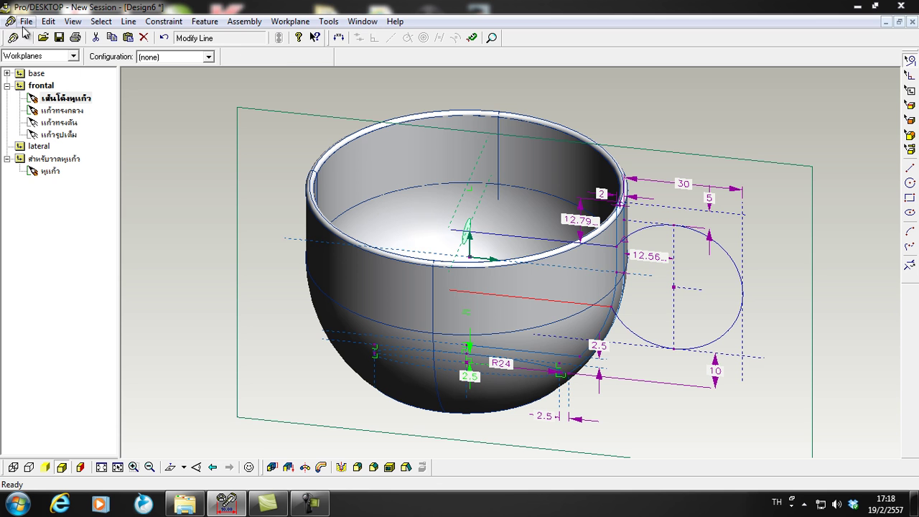
Delete the revolved glass feature "revolution 2" and update the design.
click(75, 57)
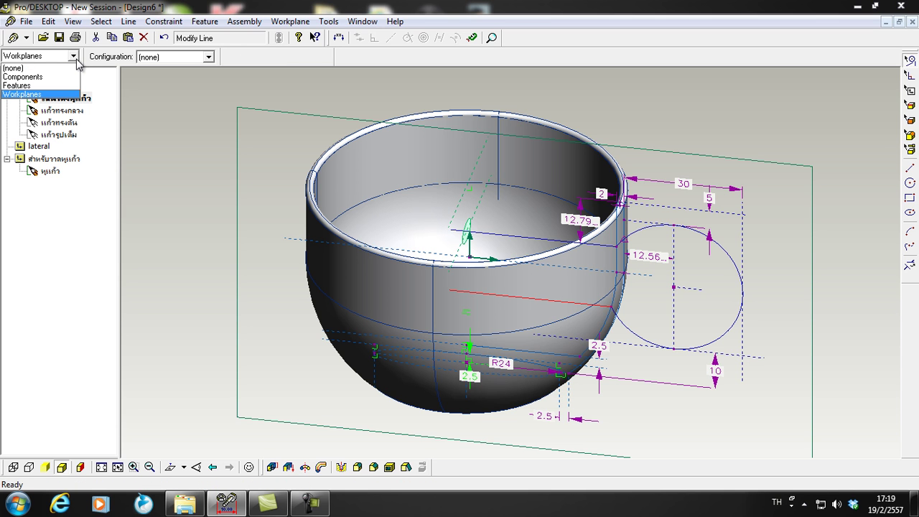
click(44, 85)
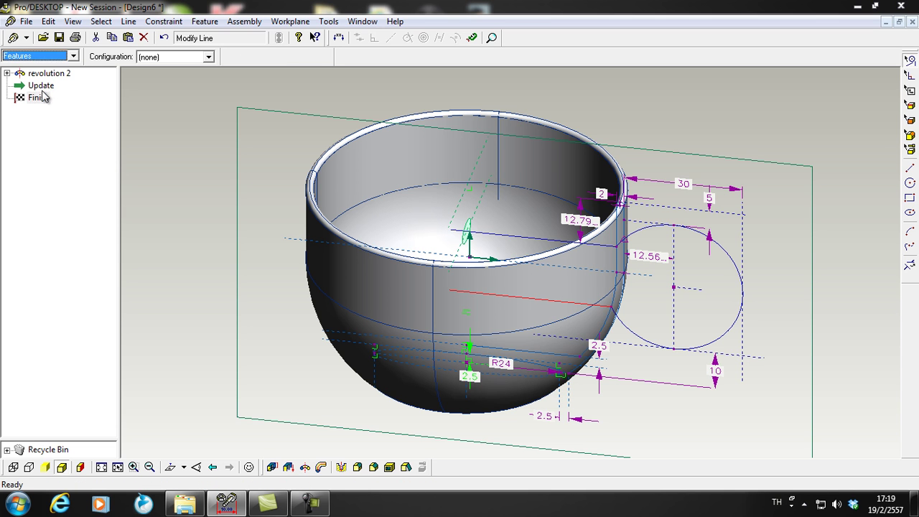
click(37, 76)
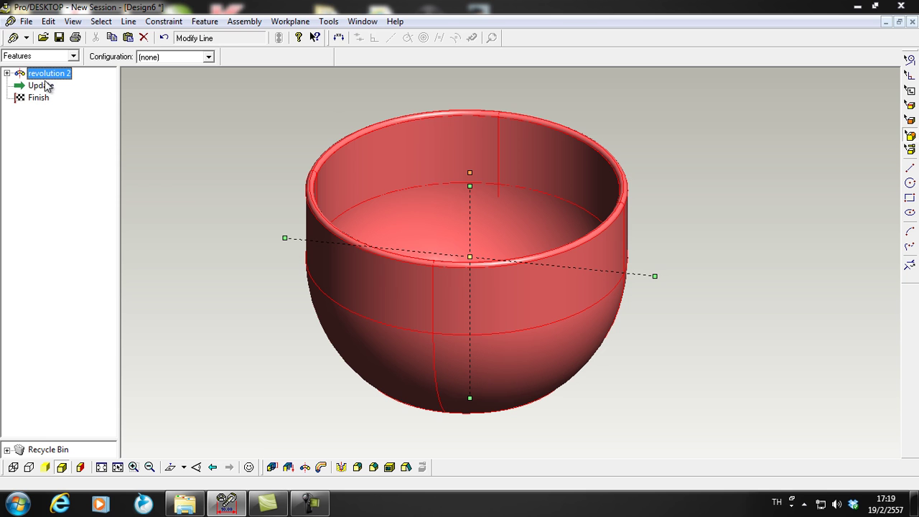
click(7, 74)
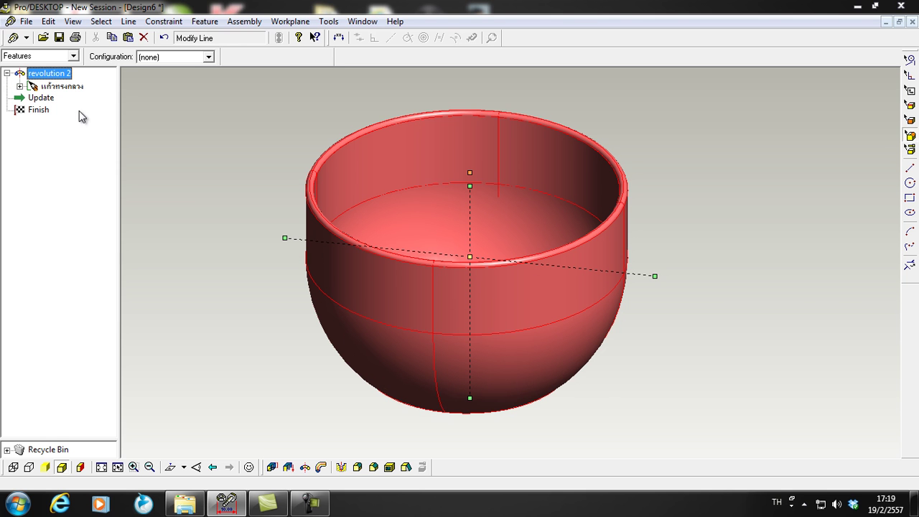
right_click(38, 75)
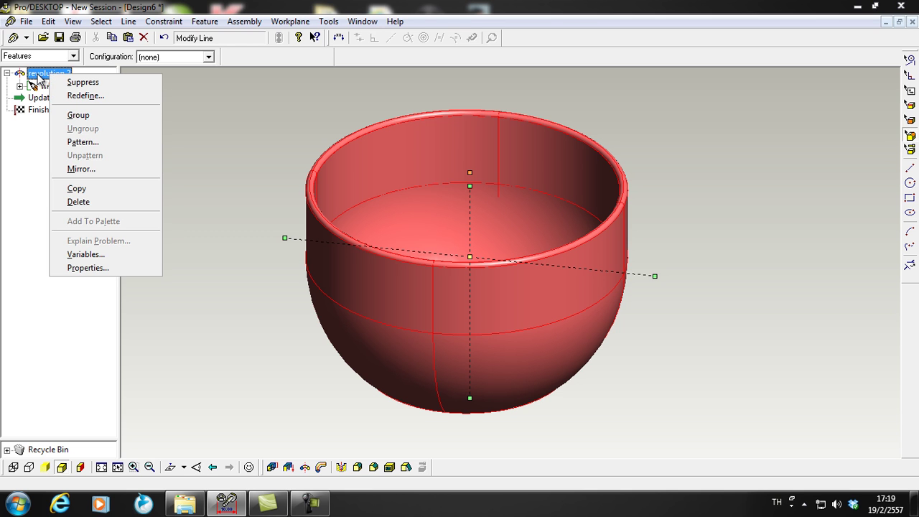
click(86, 202)
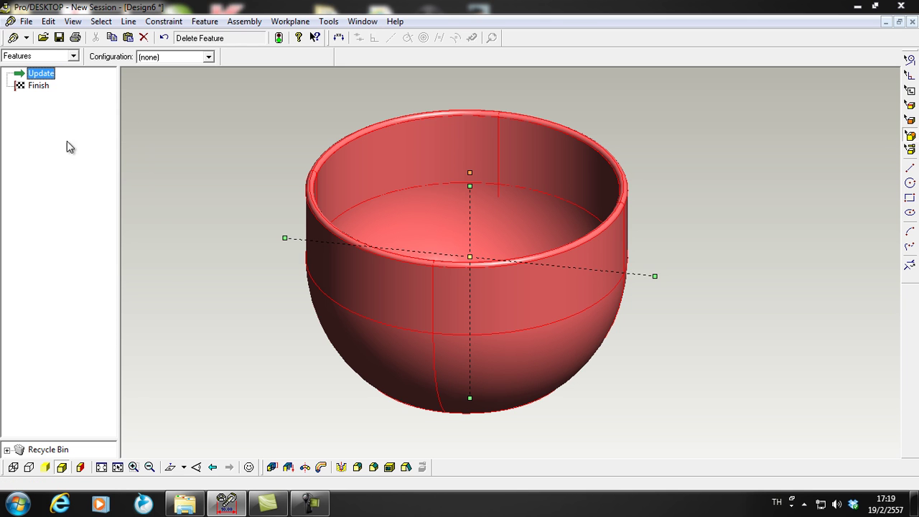
click(279, 38)
List the workplanes again and select the handle path sketch เส้นโค้งหูแก้ว under the frontal workplane.
click(73, 56)
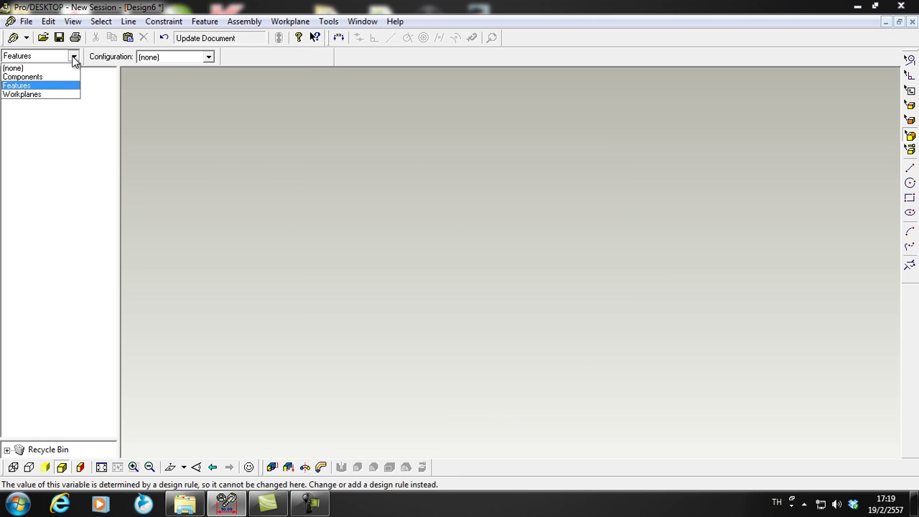
click(44, 93)
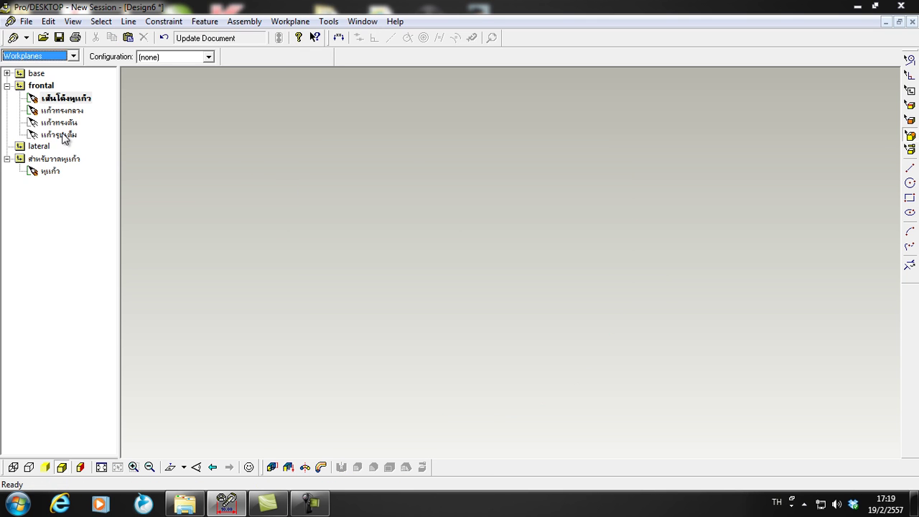
click(63, 100)
click(63, 112)
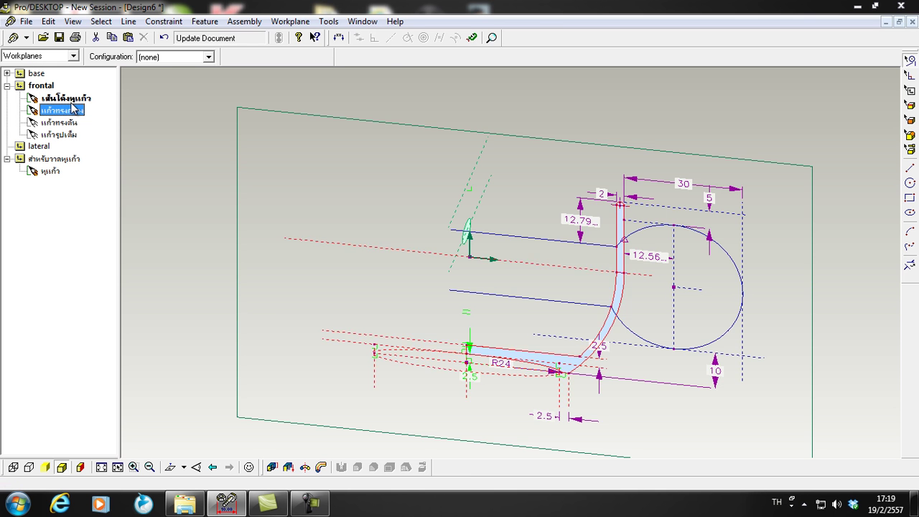
click(69, 98)
Examine the ellipse's position on the upper path line from several angles without the glass solid.
scroll(453, 303, down, 3)
scroll(474, 296, up, 3)
scroll(474, 296, up, 5)
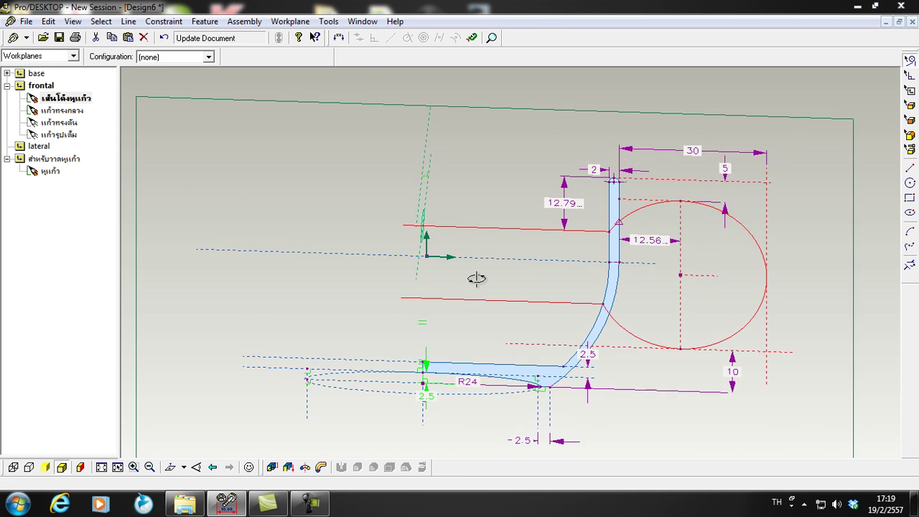
scroll(380, 292, down, 2)
scroll(450, 287, up, 3)
scroll(460, 280, down, 6)
scroll(516, 341, up, 6)
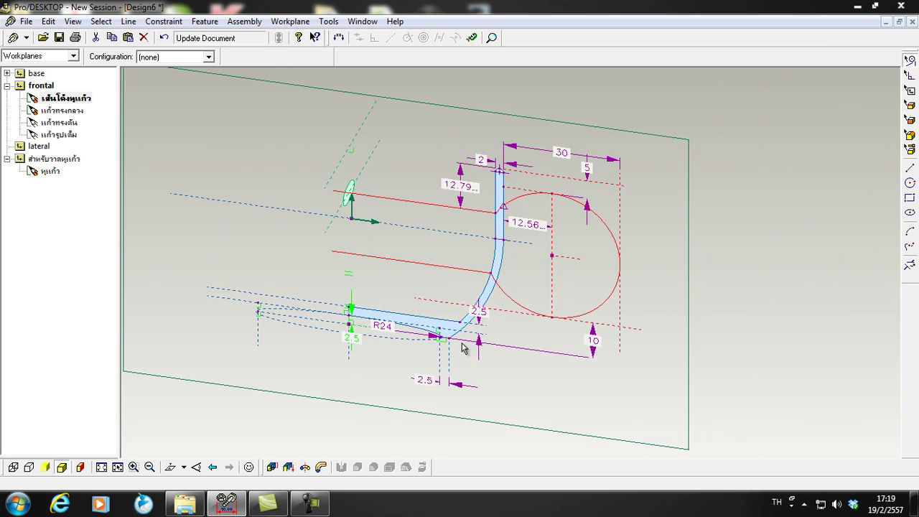
scroll(424, 283, down, 3)
scroll(345, 262, up, 5)
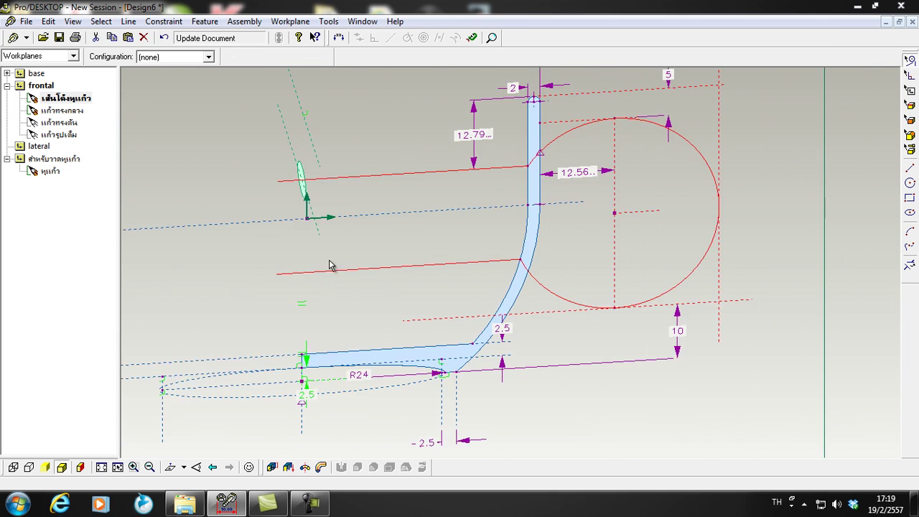
scroll(275, 238, up, 1)
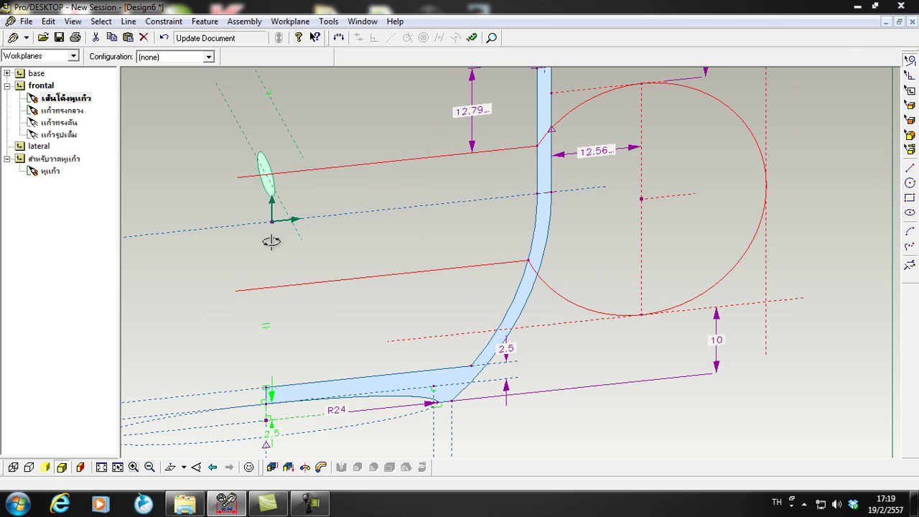
scroll(287, 237, down, 5)
scroll(293, 232, up, 5)
scroll(171, 208, down, 3)
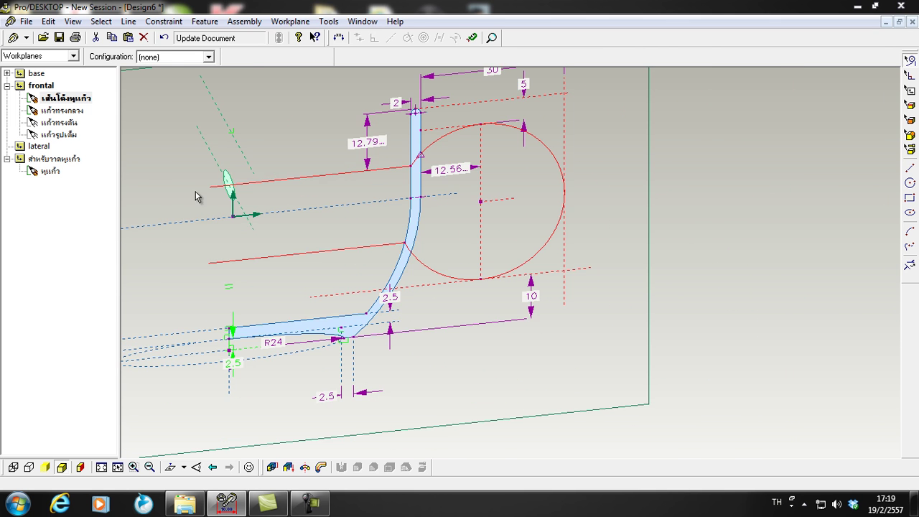
scroll(144, 202, up, 3)
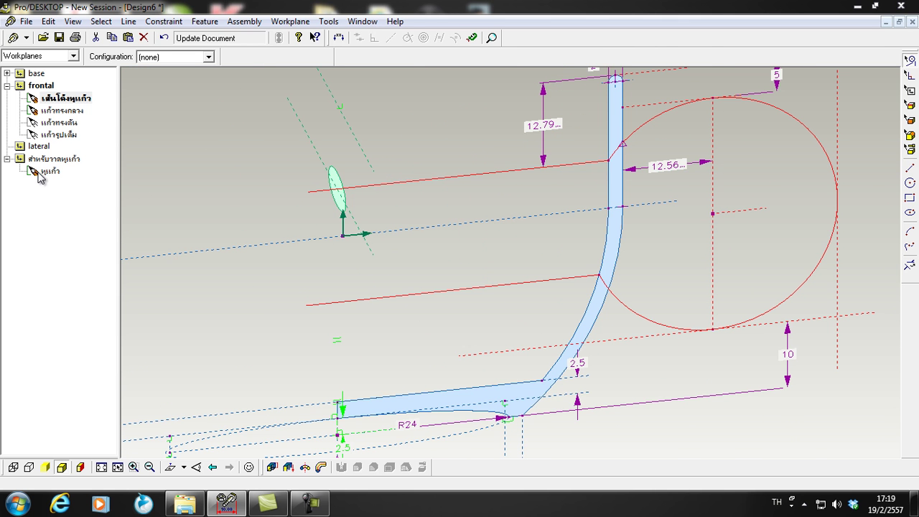
scroll(289, 230, up, 2)
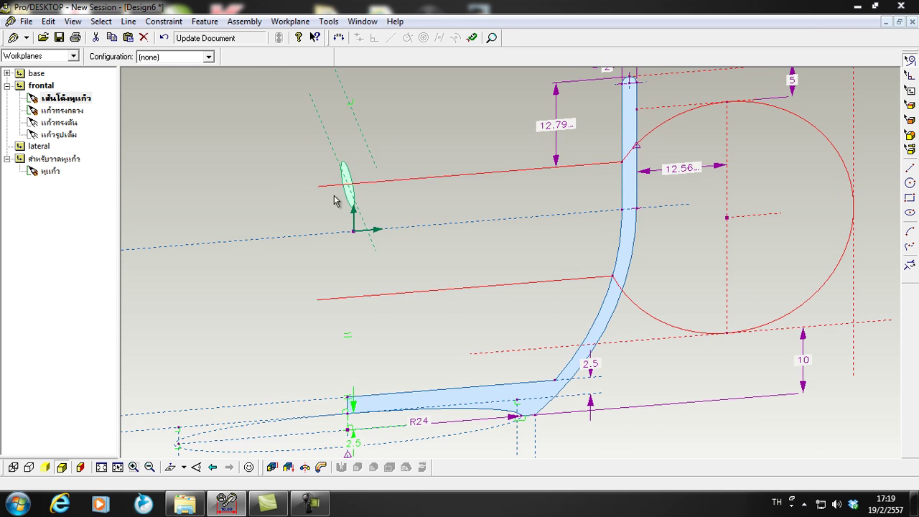
scroll(348, 178, up, 1)
Switch to the elliptical profile sketch หูแก้ว and back to the handle path sketch เส้นโค้งหูแก้ว.
double_click(349, 175)
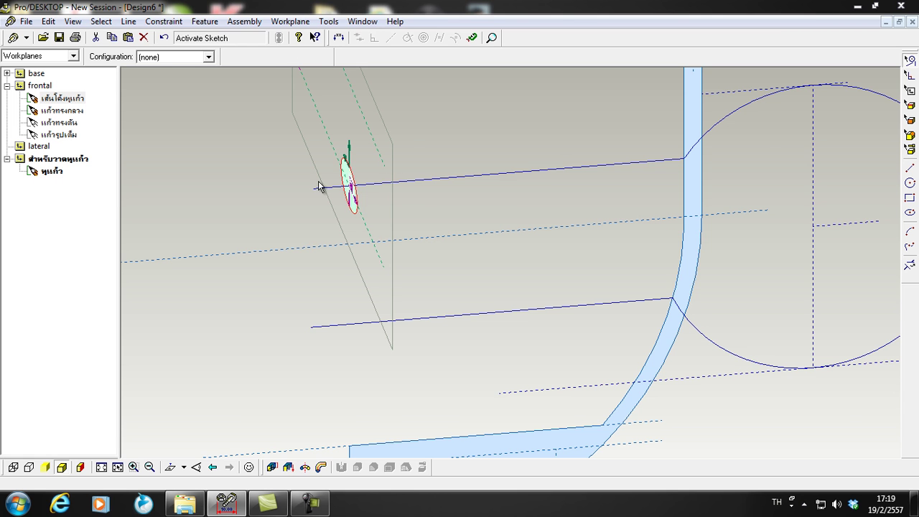
scroll(330, 183, up, 3)
scroll(296, 186, down, 3)
click(492, 173)
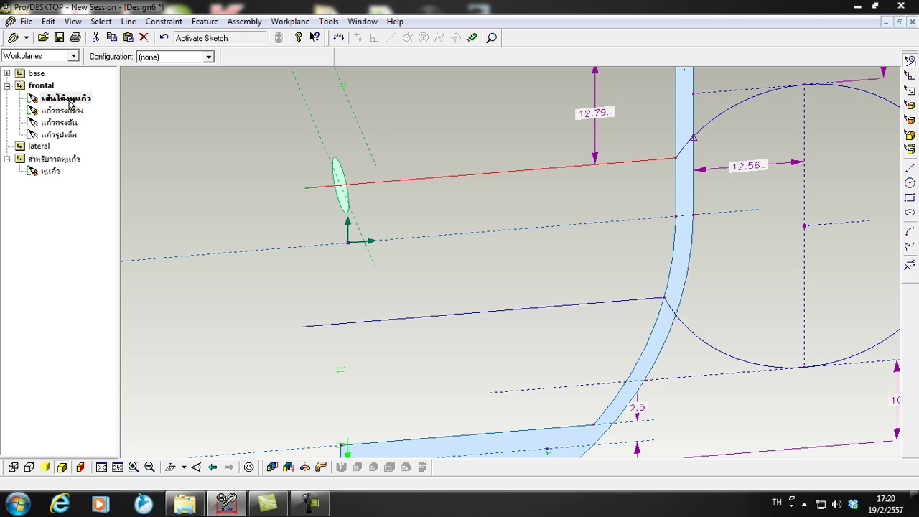
scroll(382, 237, down, 3)
scroll(382, 237, up, 3)
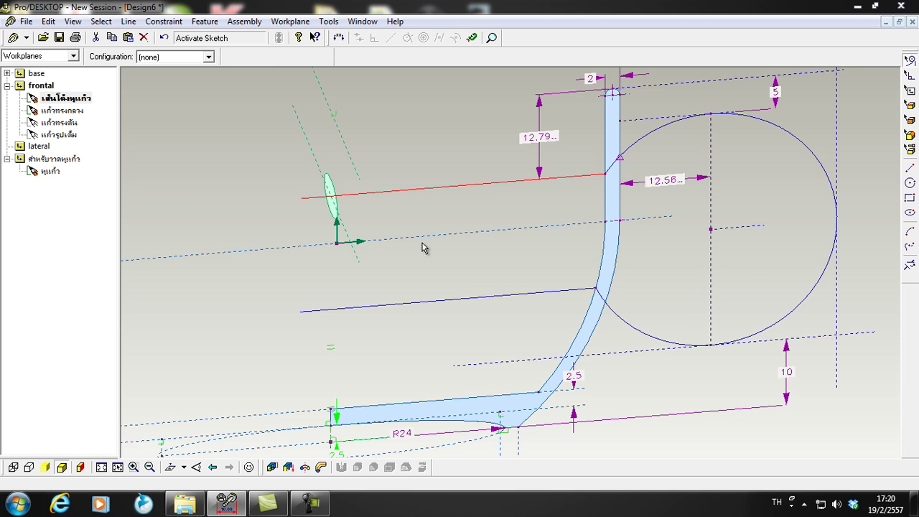
Sweep the elliptical profile sketch หูแก้ว along the sketch path เส้นโค้งหูแก้ว, adding material to form the handle.
click(399, 217)
scroll(394, 220, down, 1)
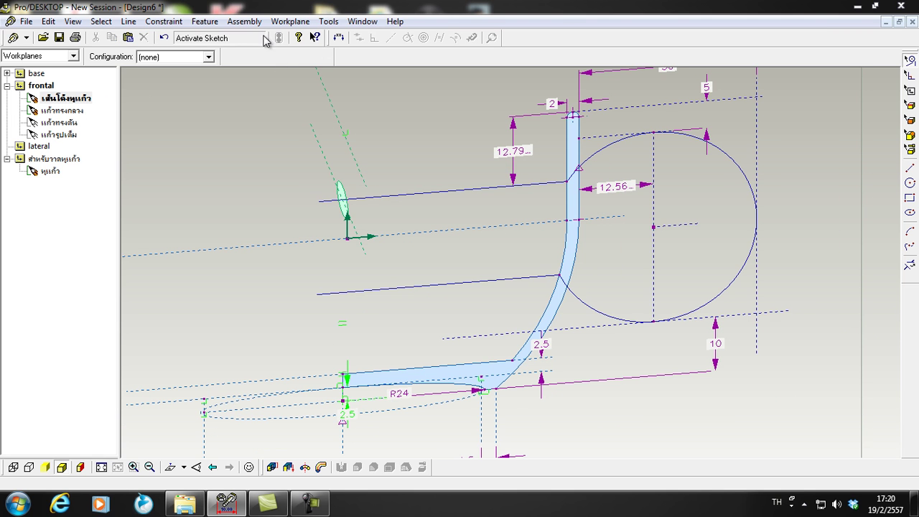
click(205, 22)
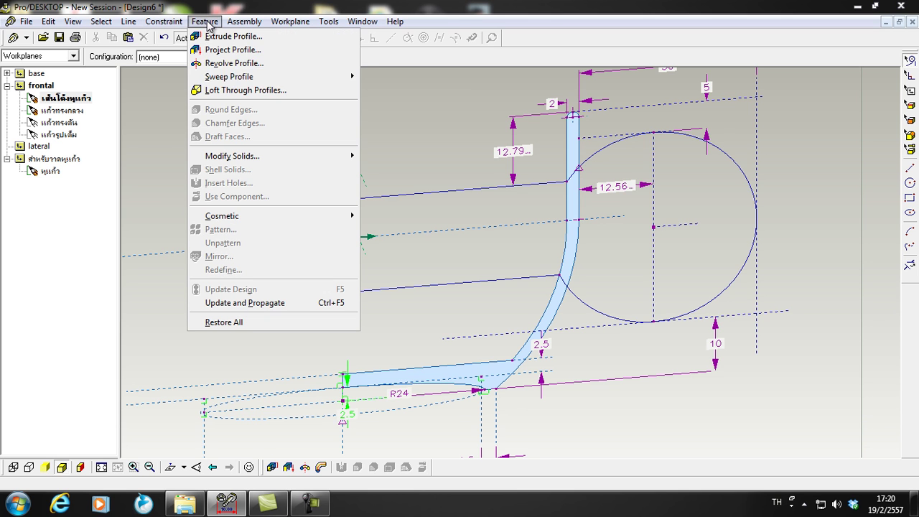
mouse_move(247, 77)
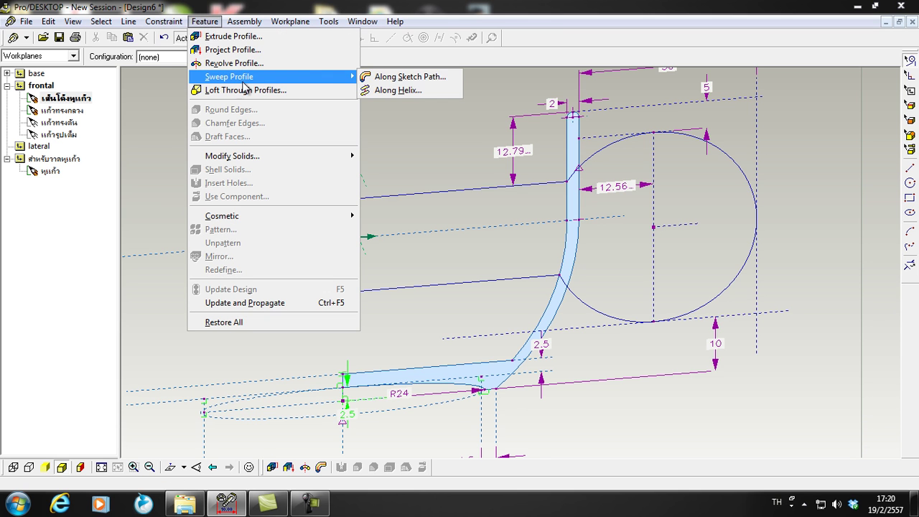
click(443, 79)
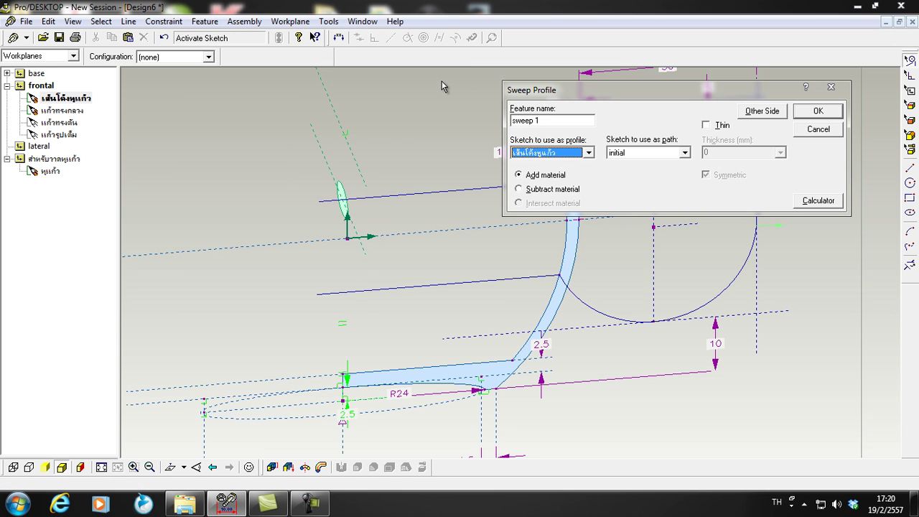
drag(609, 95, 608, 107)
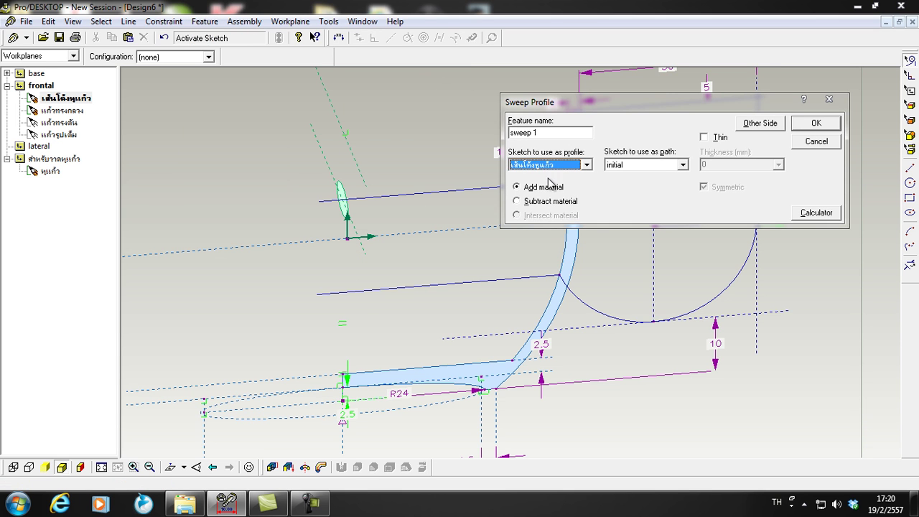
click(587, 165)
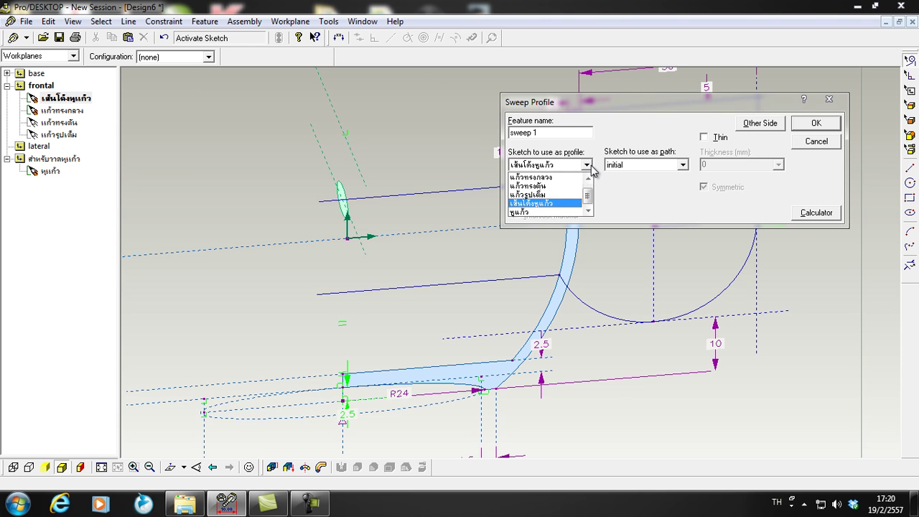
click(535, 212)
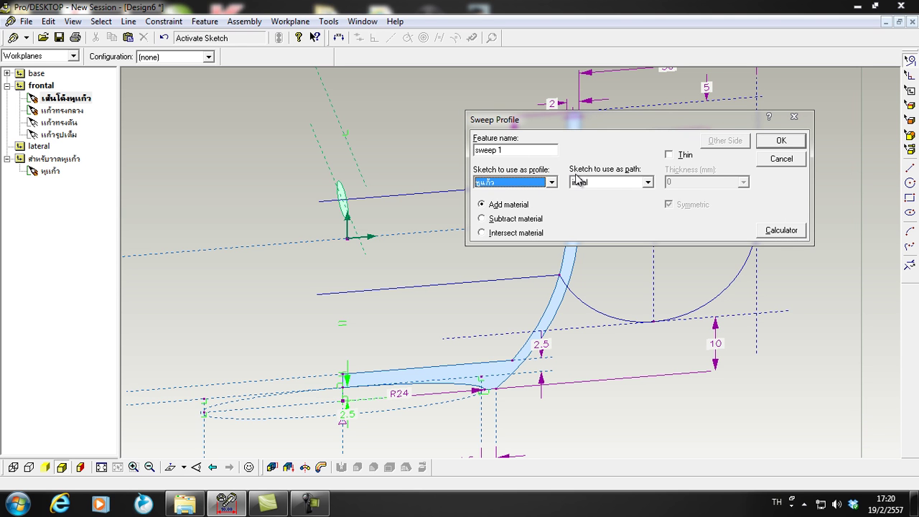
click(648, 183)
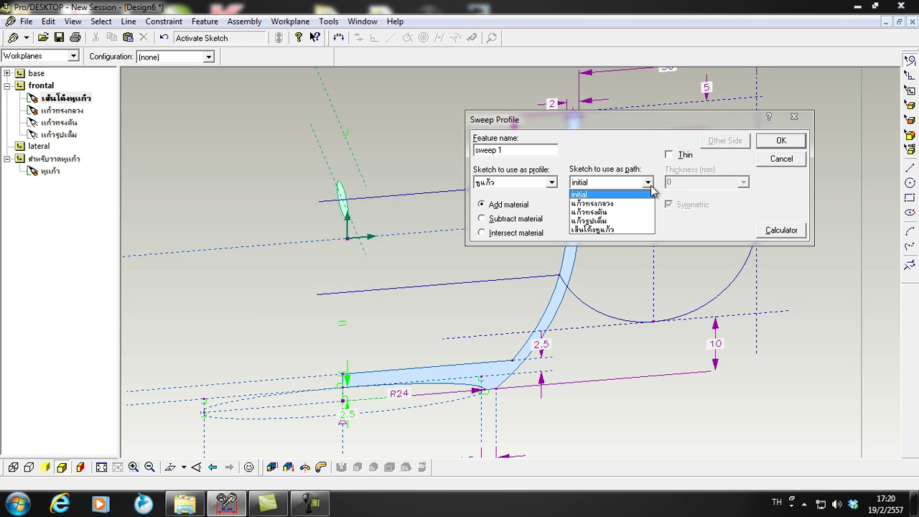
click(615, 229)
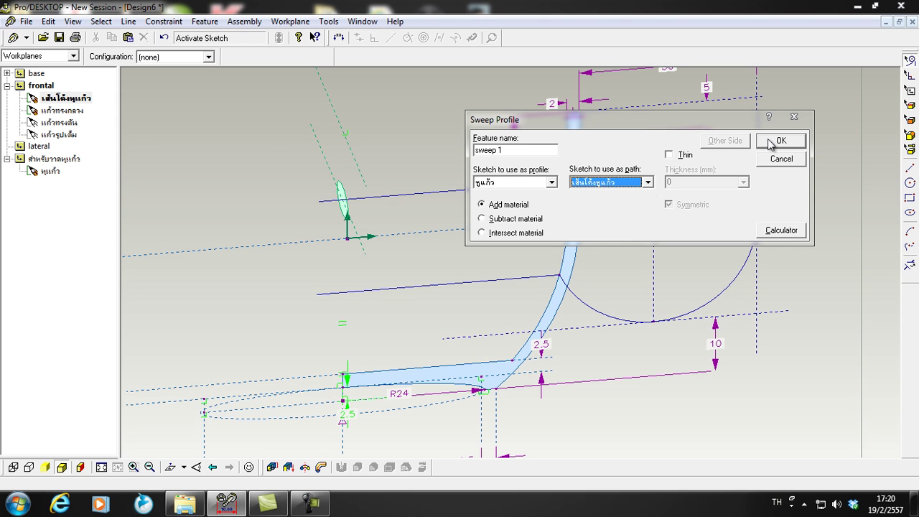
drag(747, 128, 778, 126)
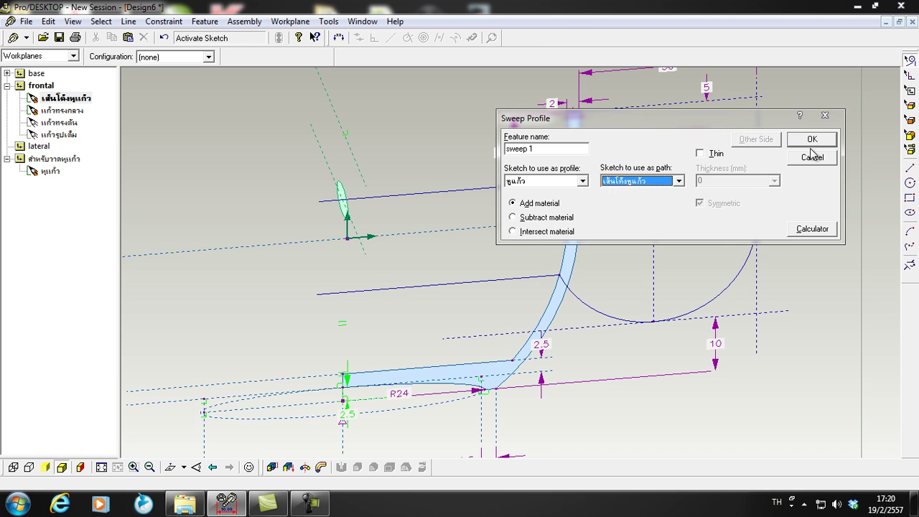
click(801, 146)
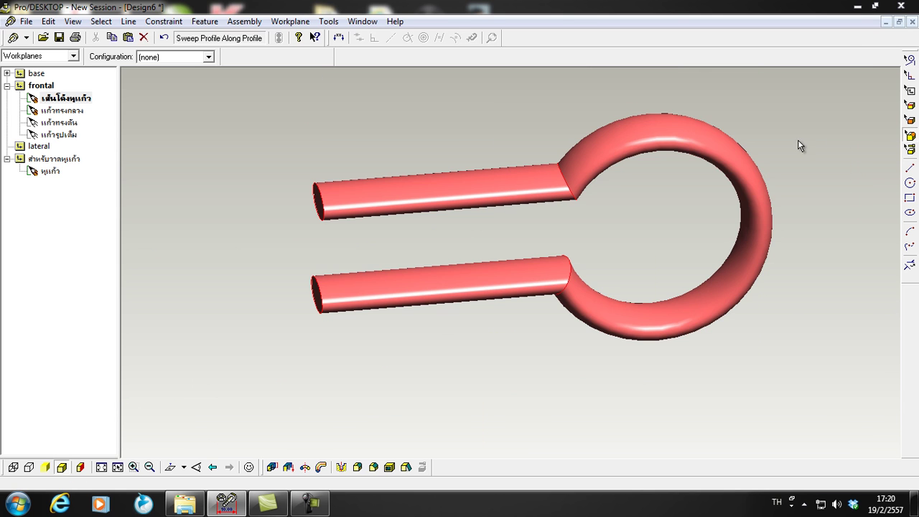
Examine the swept handle, its joints and the open rod ends from several angles.
click(708, 218)
middle_drag(708, 220, 687, 219)
scroll(730, 301, down, 2)
scroll(702, 264, up, 5)
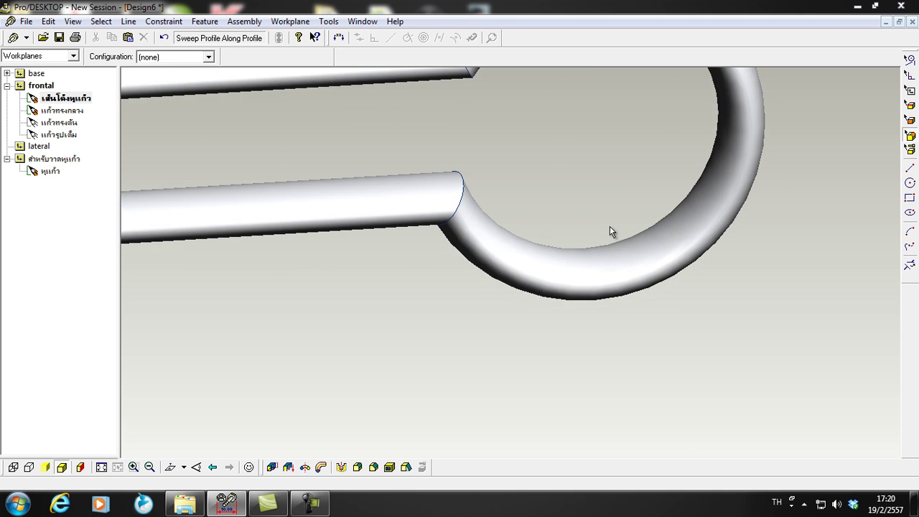
scroll(611, 225, down, 5)
scroll(614, 223, down, 1)
middle_drag(483, 211, 427, 219)
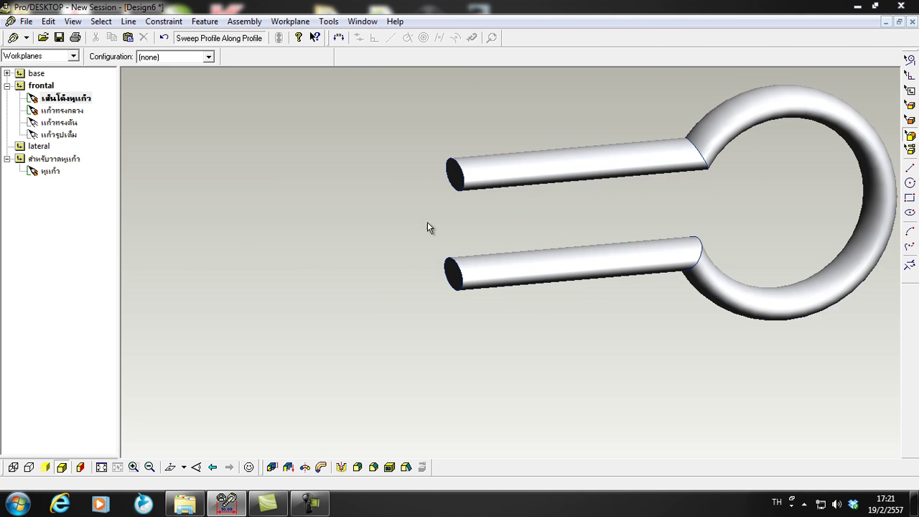
scroll(564, 213, down, 6)
scroll(686, 224, up, 3)
middle_drag(683, 225, 601, 222)
scroll(593, 211, up, 2)
scroll(604, 215, down, 4)
scroll(610, 199, up, 3)
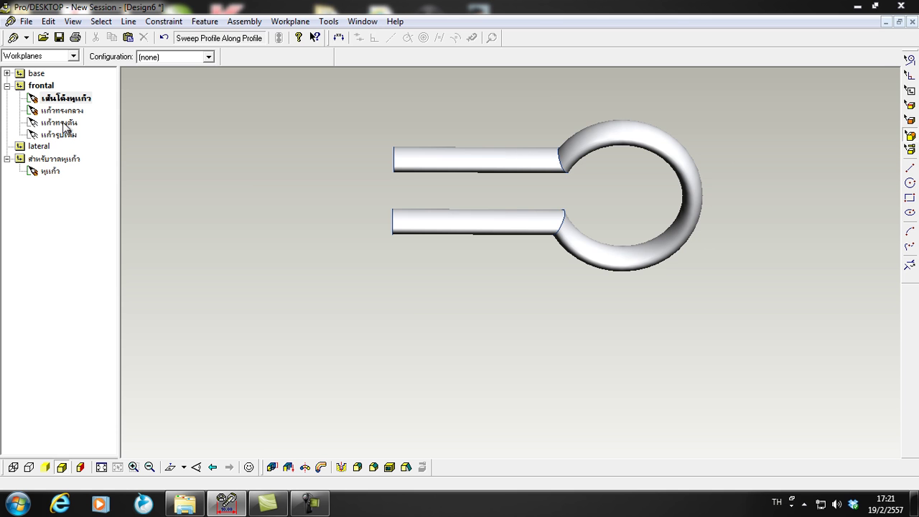
Select the sketch แก้วทรงตัน under the frontal workplane and examine how its outline lies against the handle solid.
click(64, 123)
mouse_move(297, 222)
middle_down()
mouse_move(353, 226)
mouse_move(297, 185)
middle_up()
scroll(297, 184, up, 1)
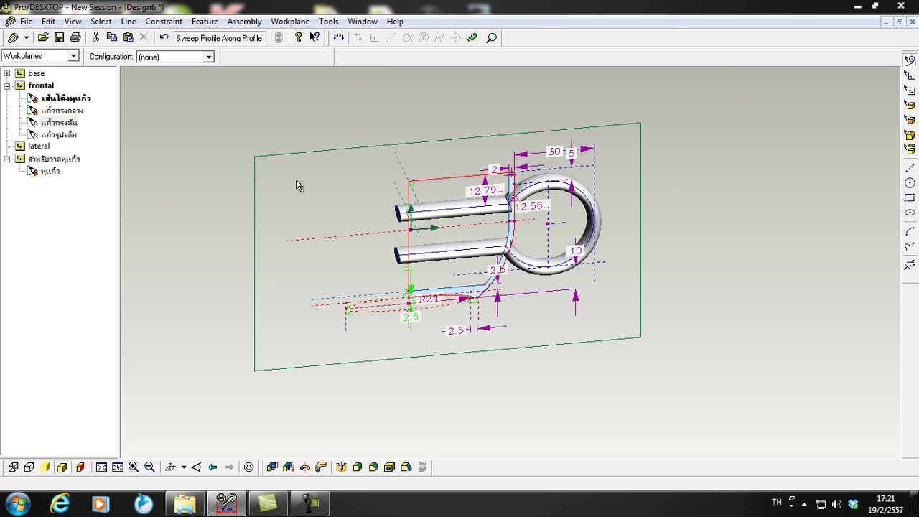
middle_drag(383, 252, 332, 252)
scroll(374, 255, down, 3)
scroll(361, 261, up, 4)
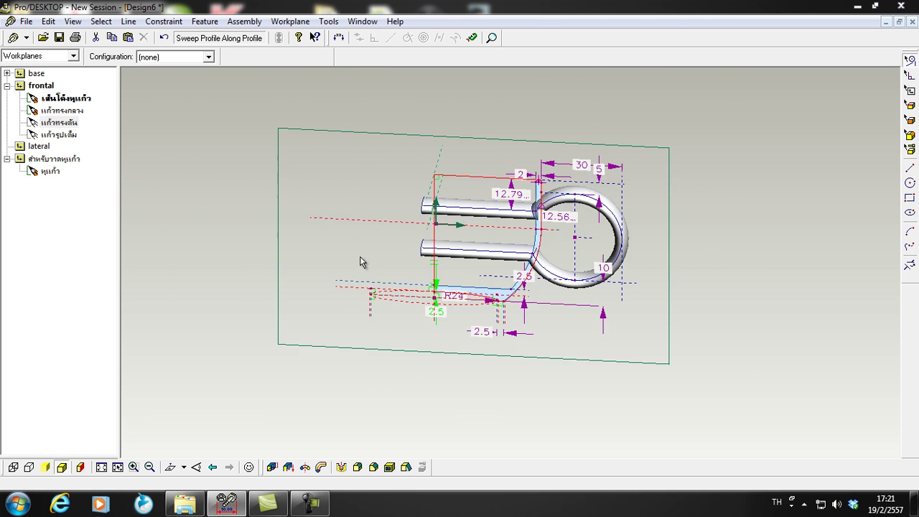
mouse_move(378, 252)
middle_down()
mouse_move(398, 263)
mouse_move(386, 261)
mouse_move(439, 226)
middle_up()
scroll(388, 258, up, 1)
scroll(388, 248, up, 1)
middle_drag(388, 248, 415, 206)
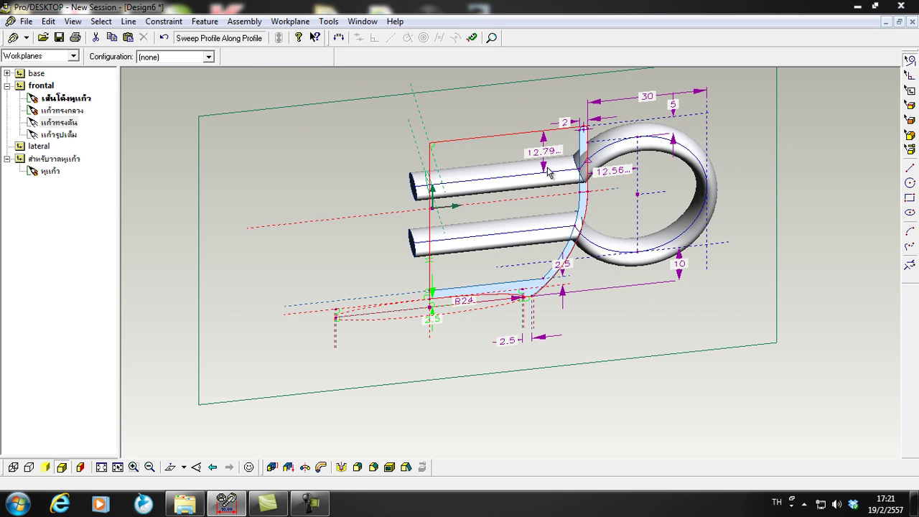
scroll(492, 232, up, 2)
scroll(494, 246, down, 1)
scroll(414, 285, up, 2)
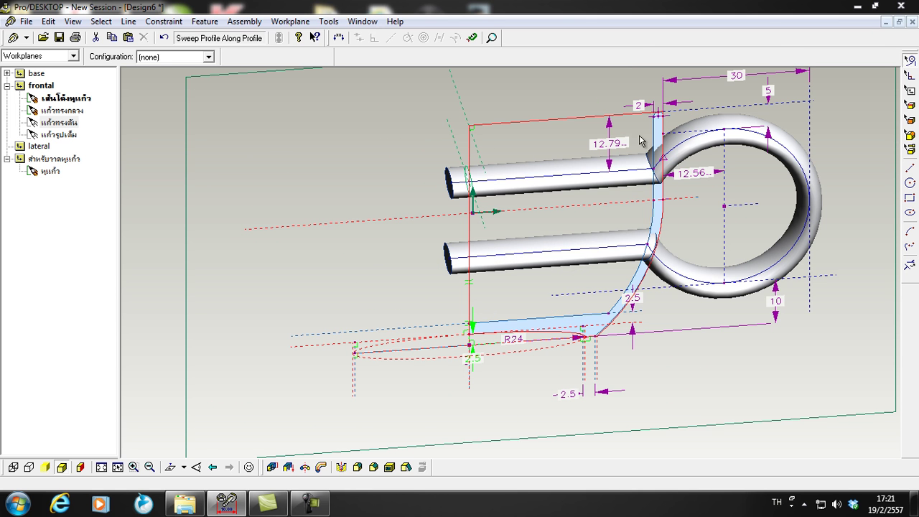
middle_drag(550, 181, 646, 258)
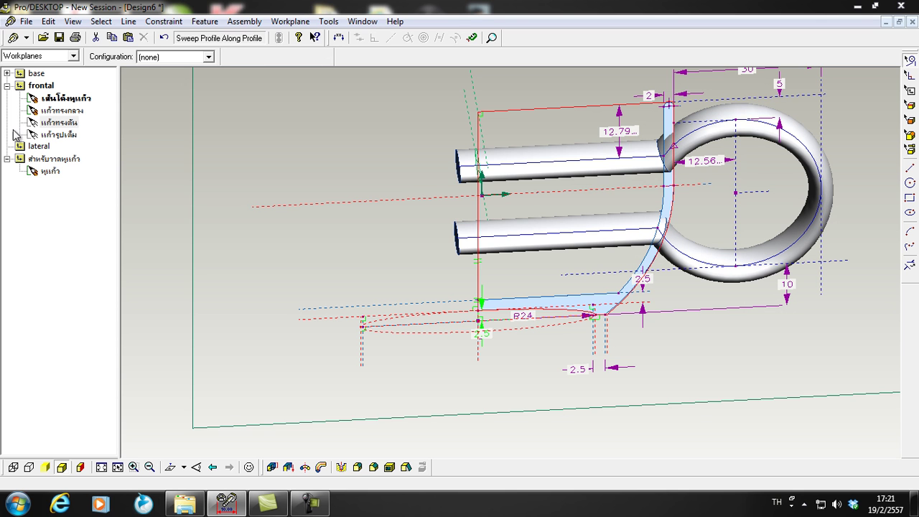
Activate the solid glass sketch แก้วทรงตัน and check its filled area against the handle's straight rods.
click(37, 126)
mouse_move(356, 189)
middle_down()
mouse_move(417, 185)
mouse_move(416, 241)
middle_up()
scroll(420, 215, down, 2)
scroll(422, 215, up, 1)
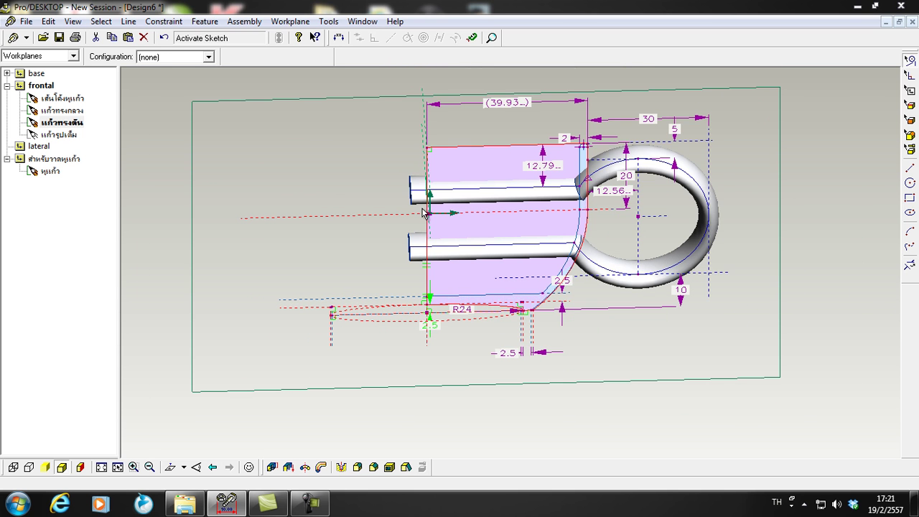
scroll(433, 214, up, 1)
click(332, 170)
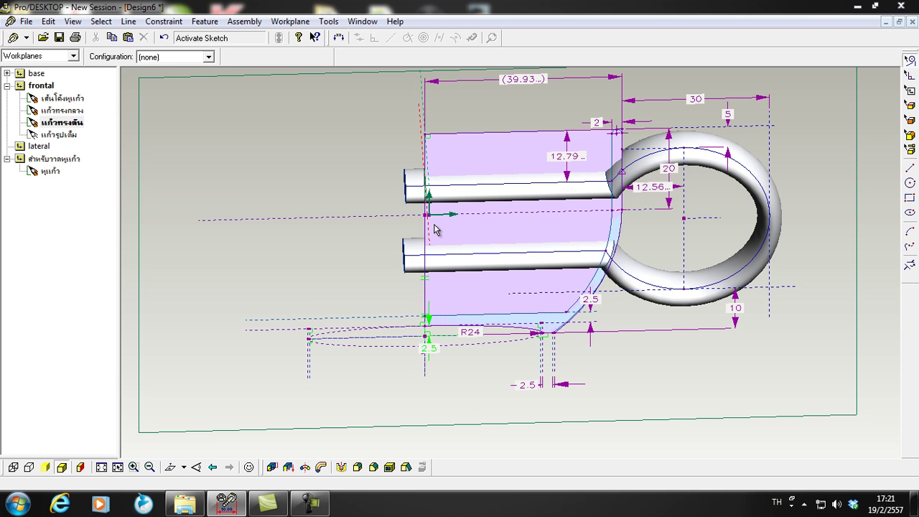
scroll(375, 218, up, 1)
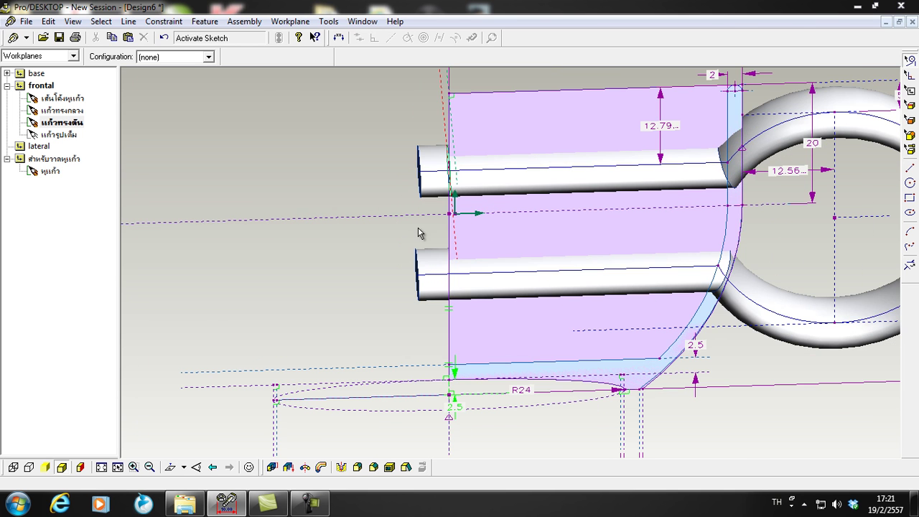
scroll(455, 242, down, 2)
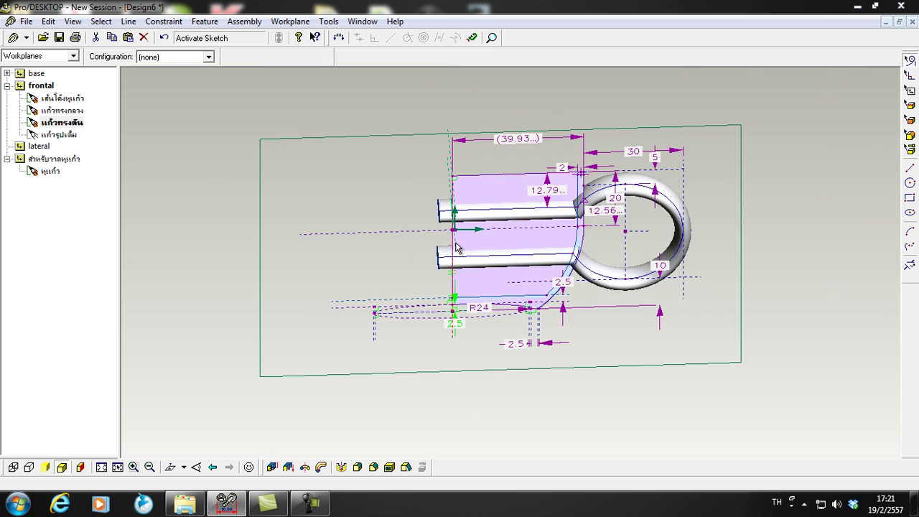
scroll(473, 228, up, 1)
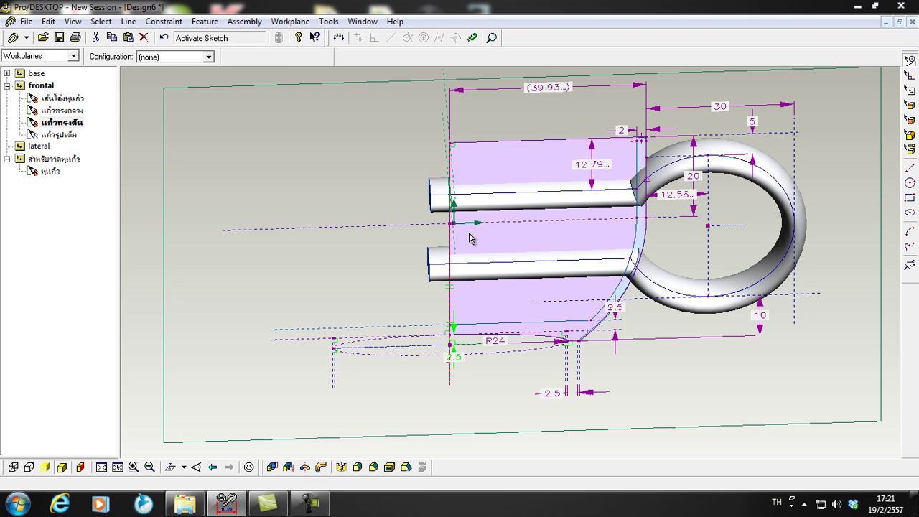
Revolve the sketch แก้วทรงตัน by 360 degrees above the workplane with Subtract material, cutting the straight rods off the handle.
click(305, 468)
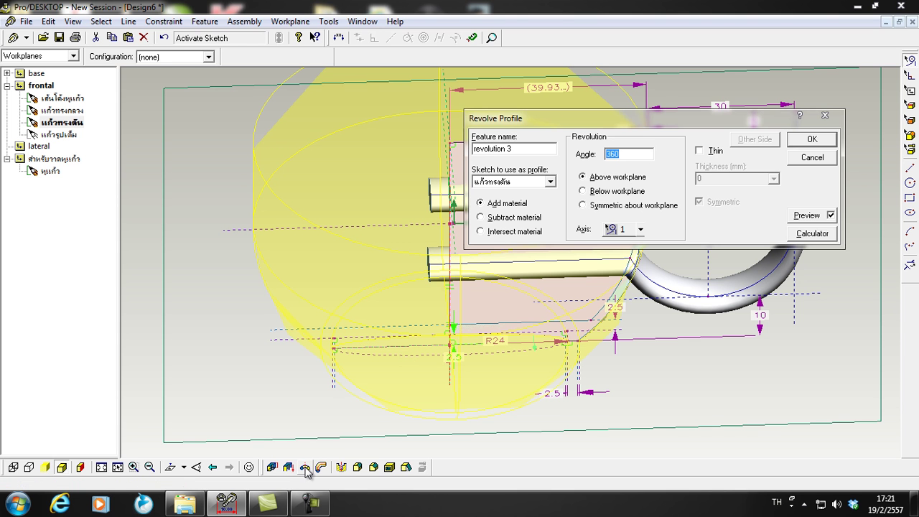
drag(618, 121, 693, 197)
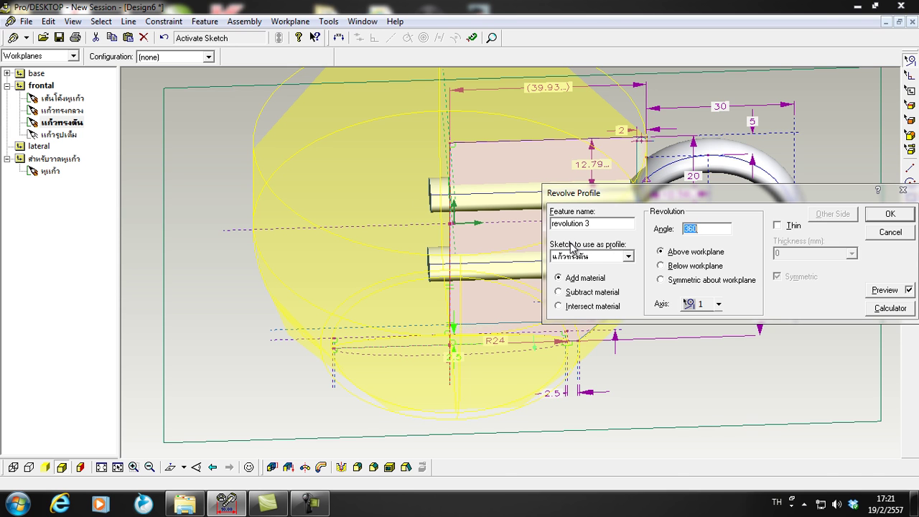
click(561, 293)
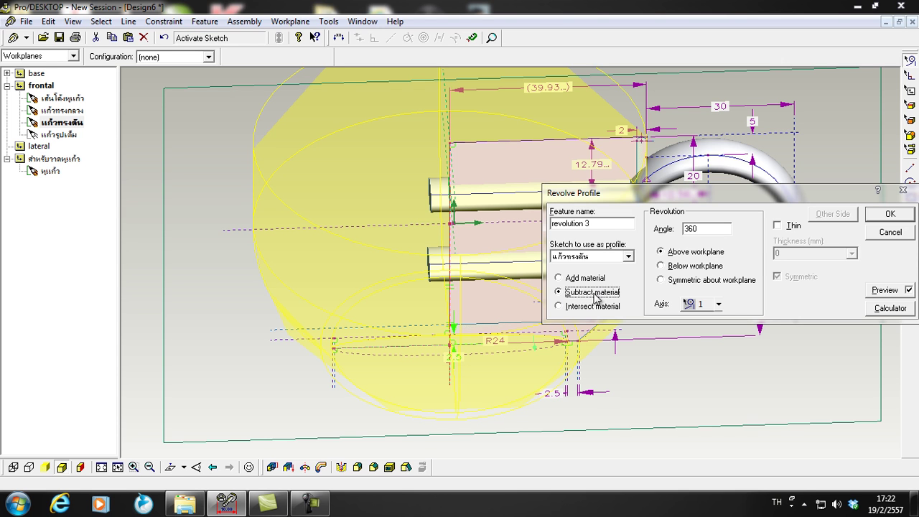
drag(625, 195, 602, 204)
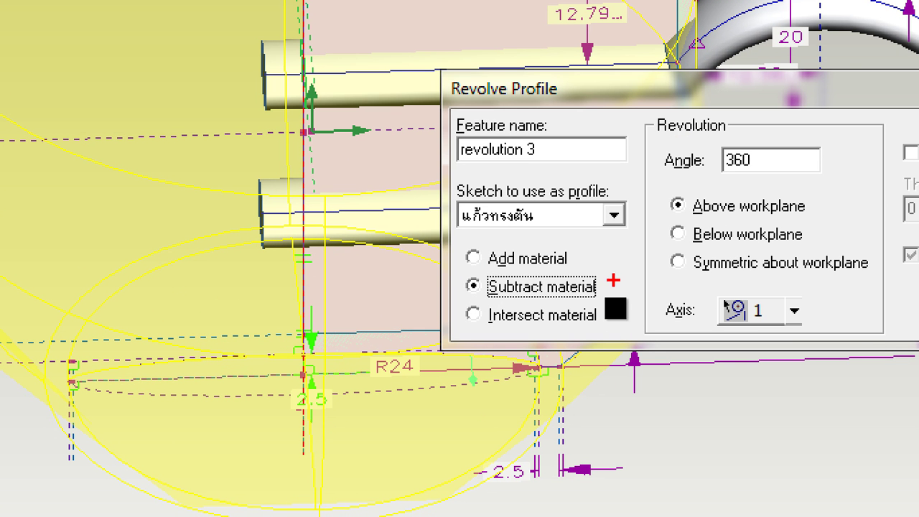
mouse_move(612, 280)
mouse_down()
mouse_move(459, 275)
mouse_move(452, 300)
mouse_move(529, 326)
mouse_move(609, 291)
mouse_up()
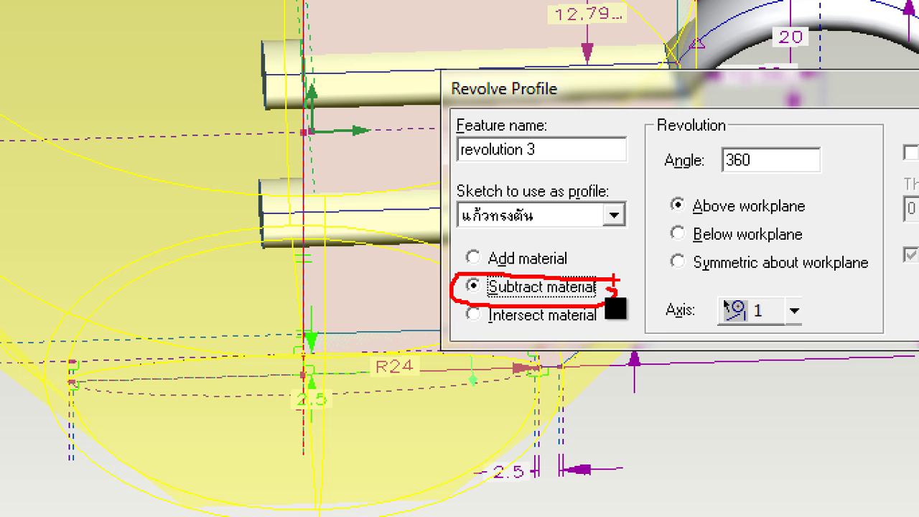
drag(666, 207, 630, 224)
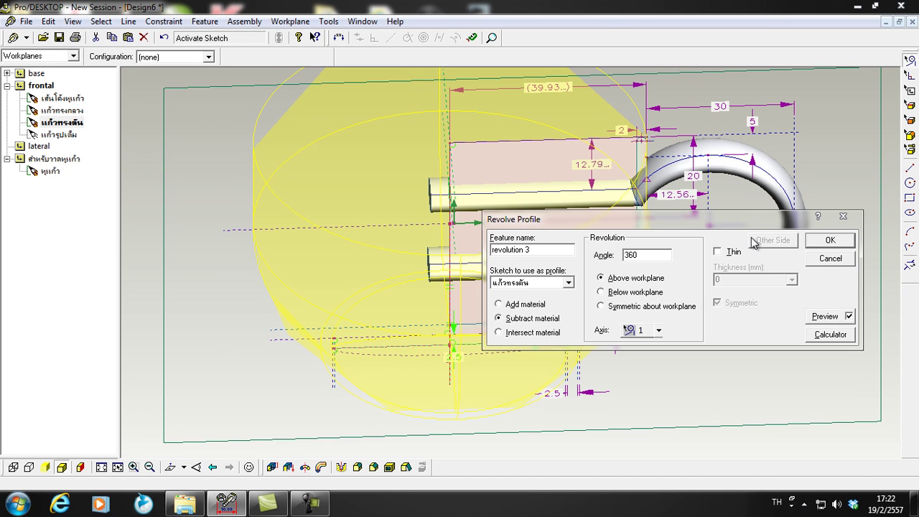
click(814, 241)
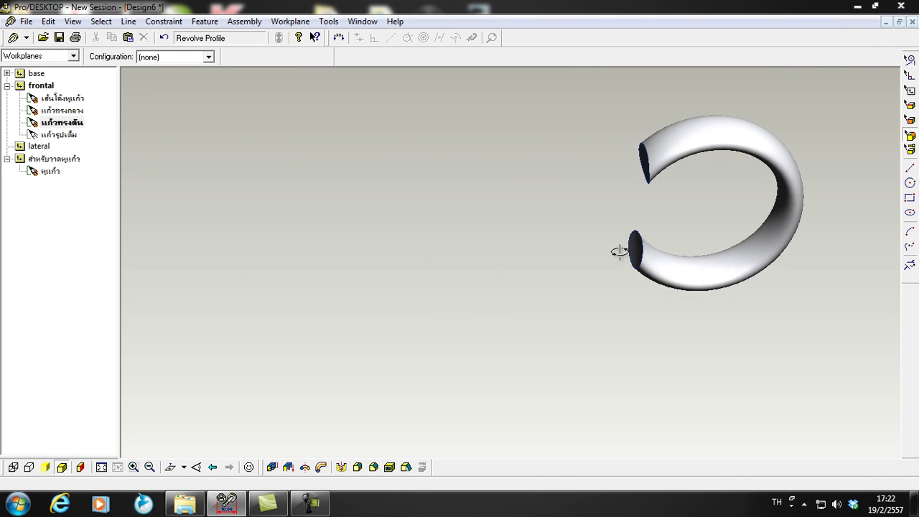